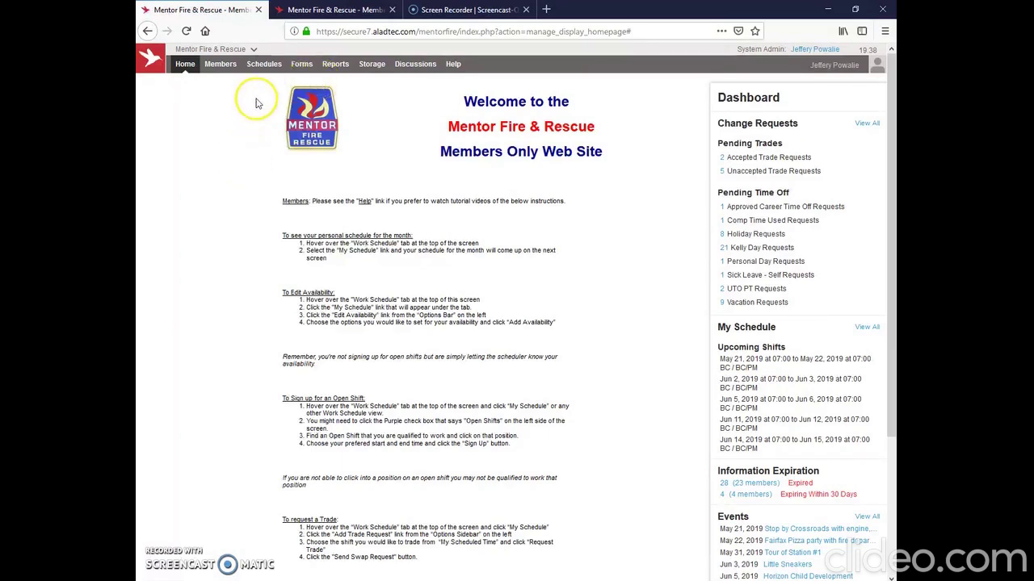
Open a blank Overtime/Comp Time Report form for submission
{"action": "mouse_move", "coordinate": [301, 69]}
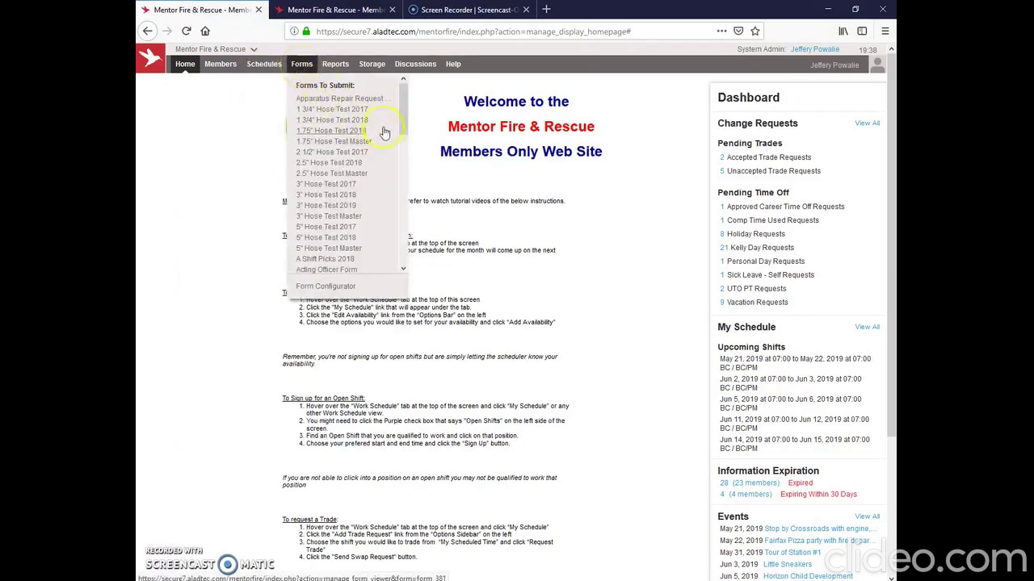
{"action": "scroll", "coordinate": [379, 197], "scroll_direction": "down", "scroll_amount": 1}
{"action": "scroll", "coordinate": [379, 197], "scroll_direction": "down", "scroll_amount": 3}
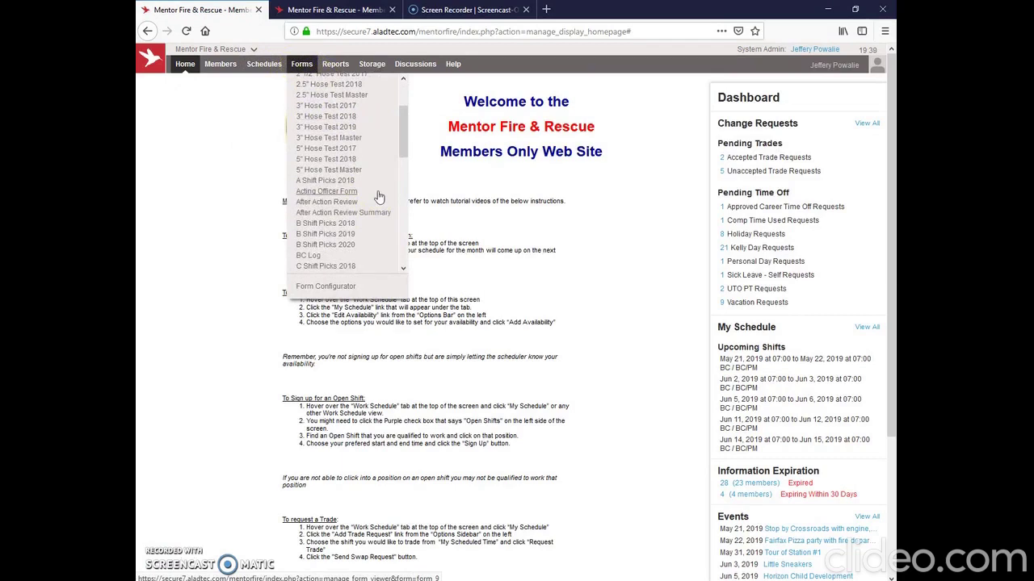
{"action": "scroll", "coordinate": [379, 197], "scroll_direction": "down", "scroll_amount": 8}
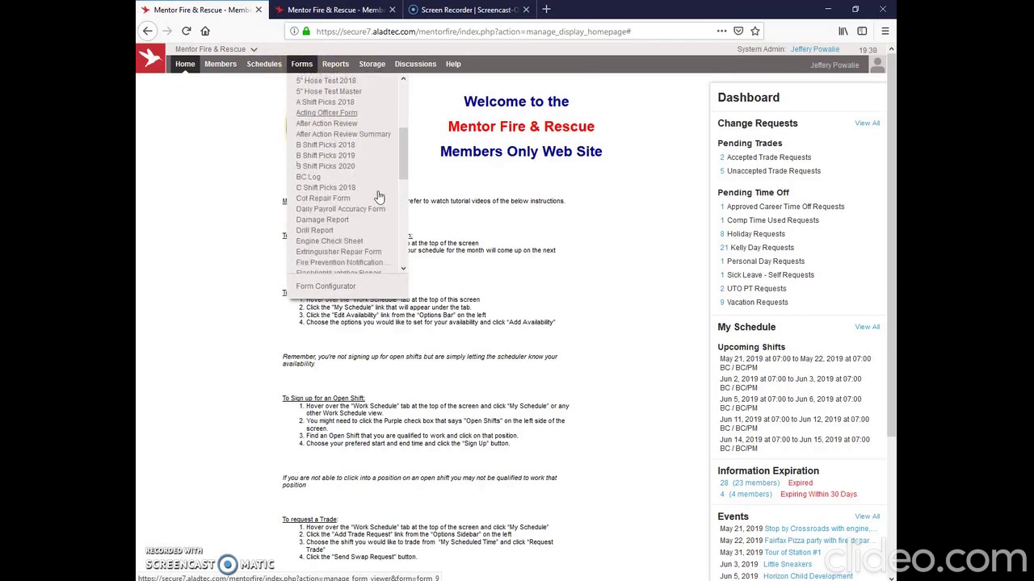
{"action": "scroll", "coordinate": [363, 234], "scroll_direction": "down", "scroll_amount": 5}
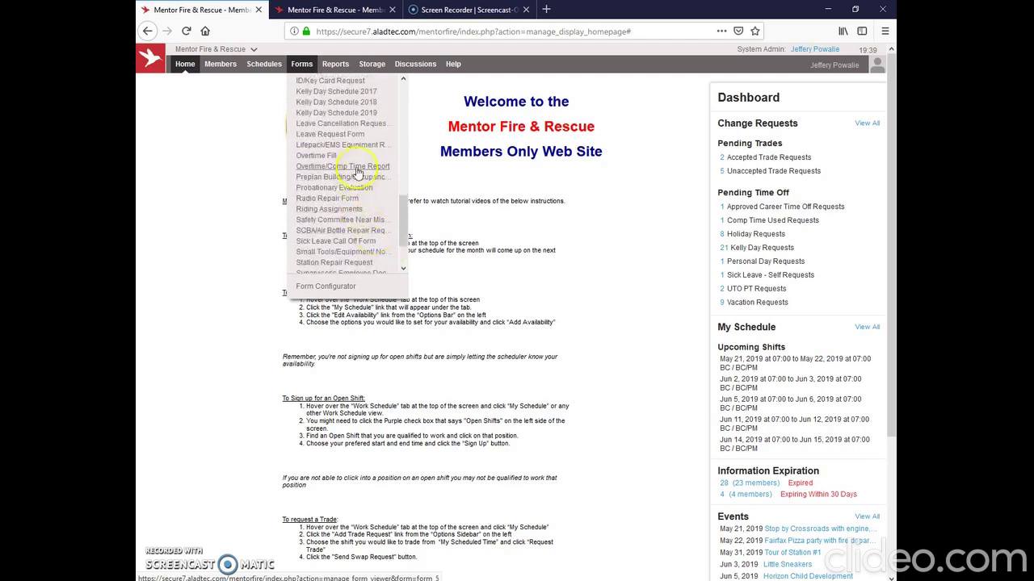
{"action": "left_click", "coordinate": [356, 166]}
{"action": "left_click", "coordinate": [363, 269]}
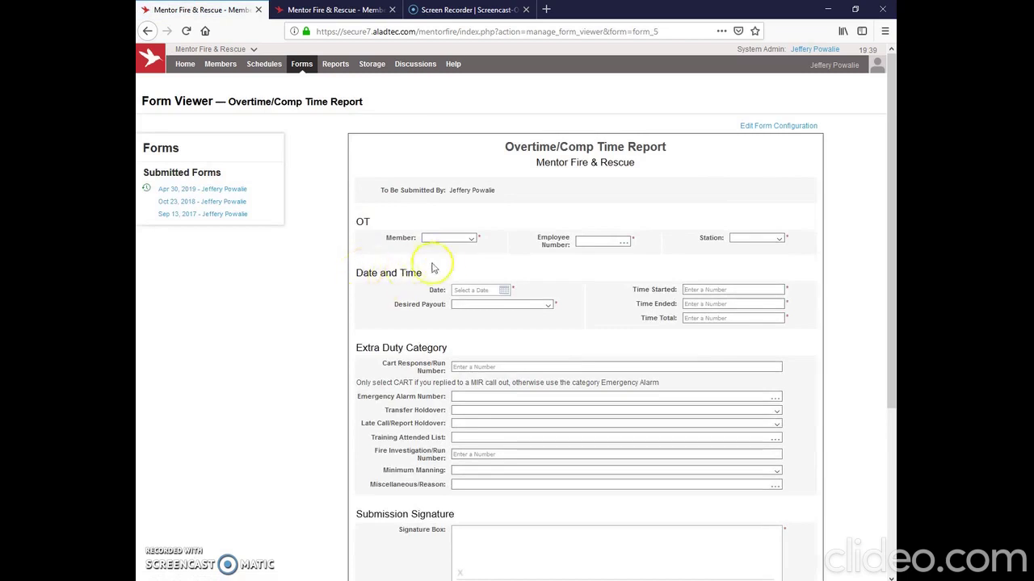
Choose the submitting member as the Member in the report's OT section
{"action": "left_click", "coordinate": [471, 238]}
{"action": "left_click_drag", "start_coordinate": [504, 270], "coordinate": [503, 414]}
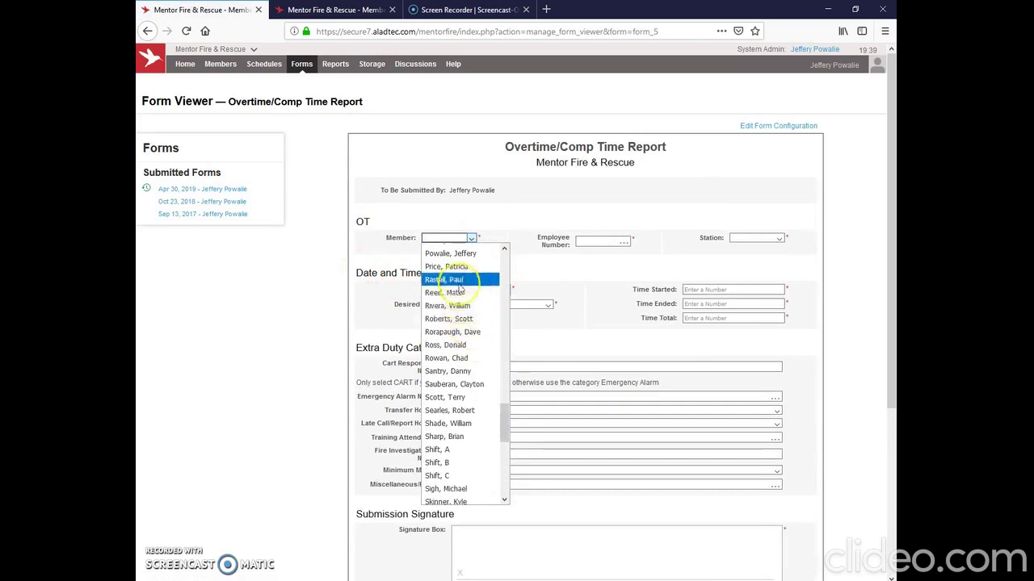
{"action": "left_click", "coordinate": [458, 258]}
{"action": "left_click", "coordinate": [620, 243]}
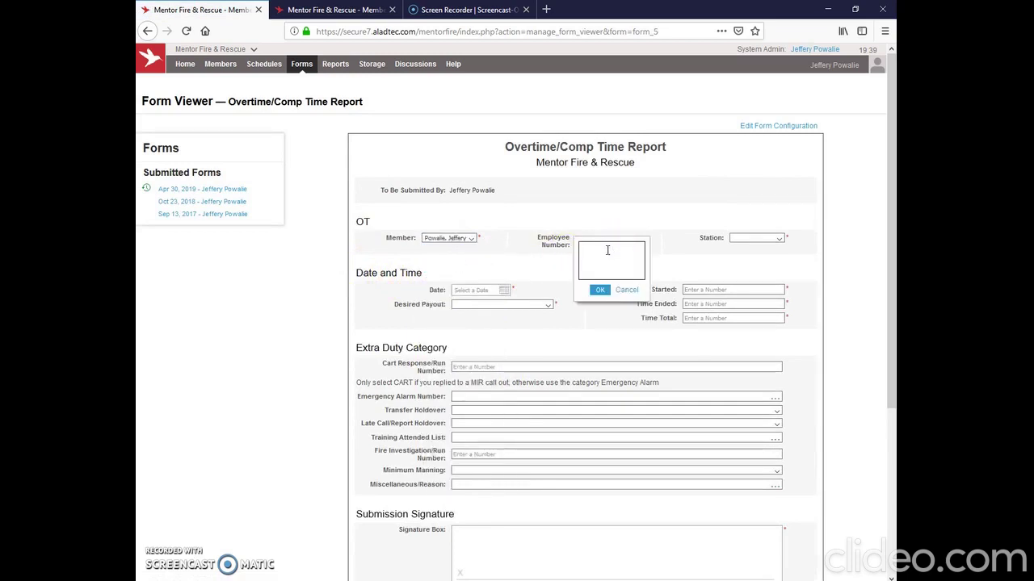
{"action": "left_click", "coordinate": [608, 250]}
{"action": "type", "text": "286"}
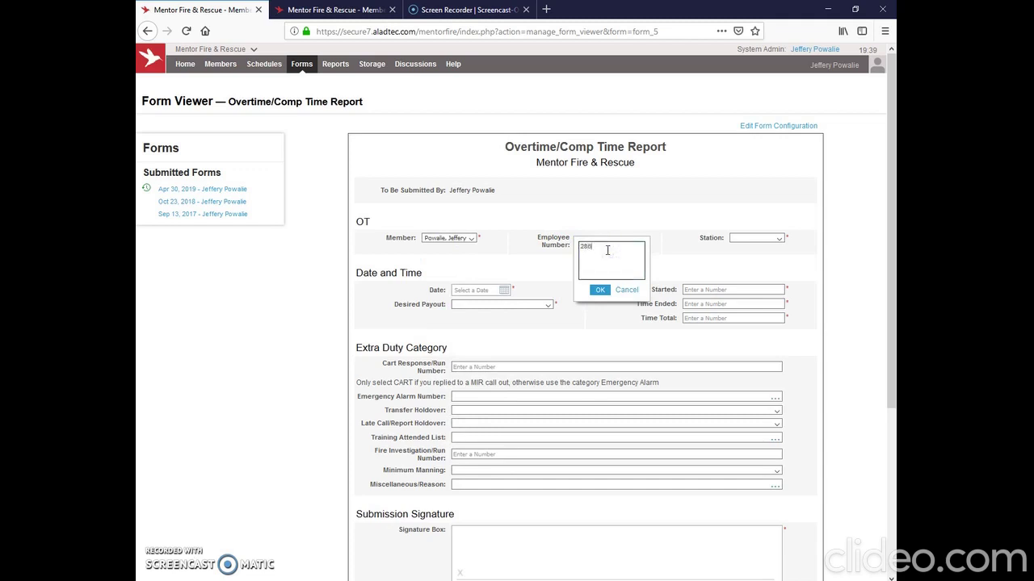
Set the report's station to 5 and its date to May 21, 2019
{"action": "left_click", "coordinate": [777, 237]}
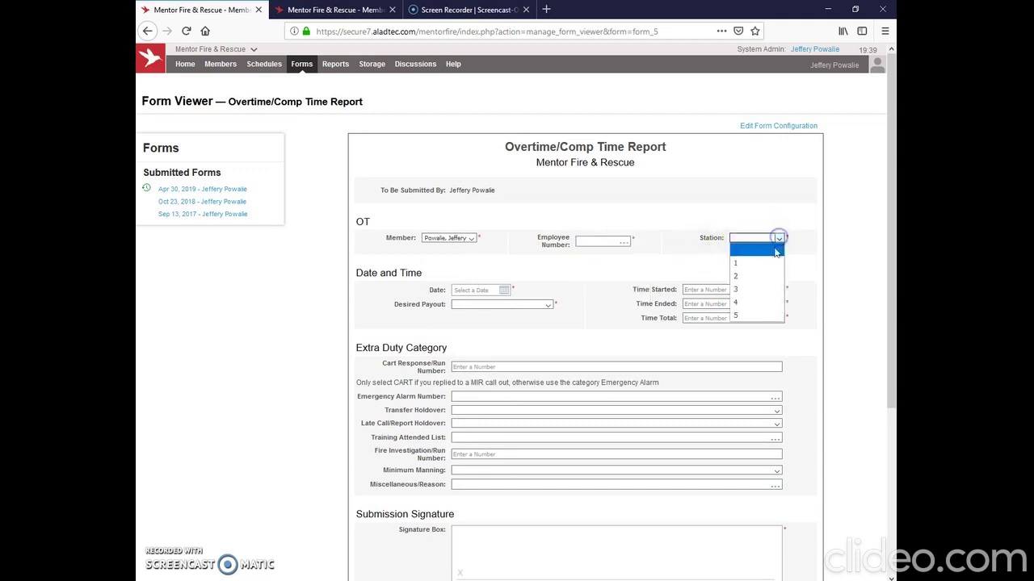
{"action": "left_click", "coordinate": [768, 317]}
{"action": "left_click", "coordinate": [503, 289]}
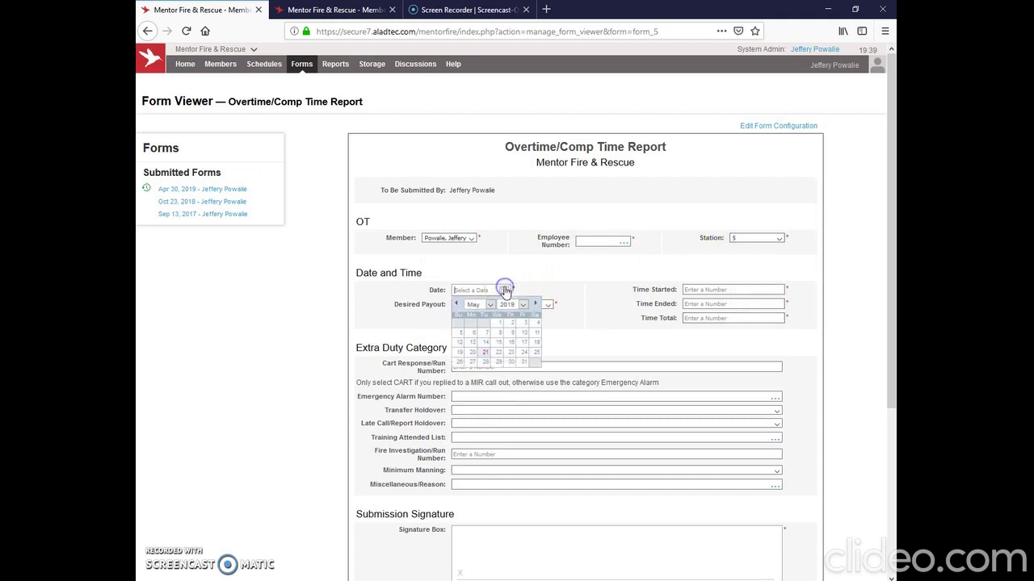
{"action": "left_click", "coordinate": [484, 352]}
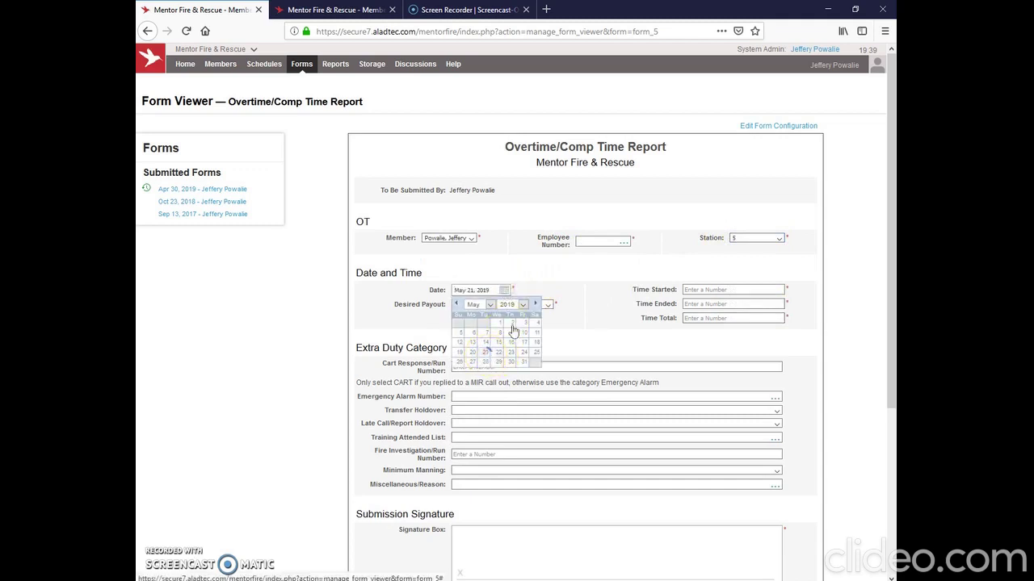
Enter the member's employee number in the OT section and set the desired payout to Comp Time
{"action": "left_click", "coordinate": [598, 240]}
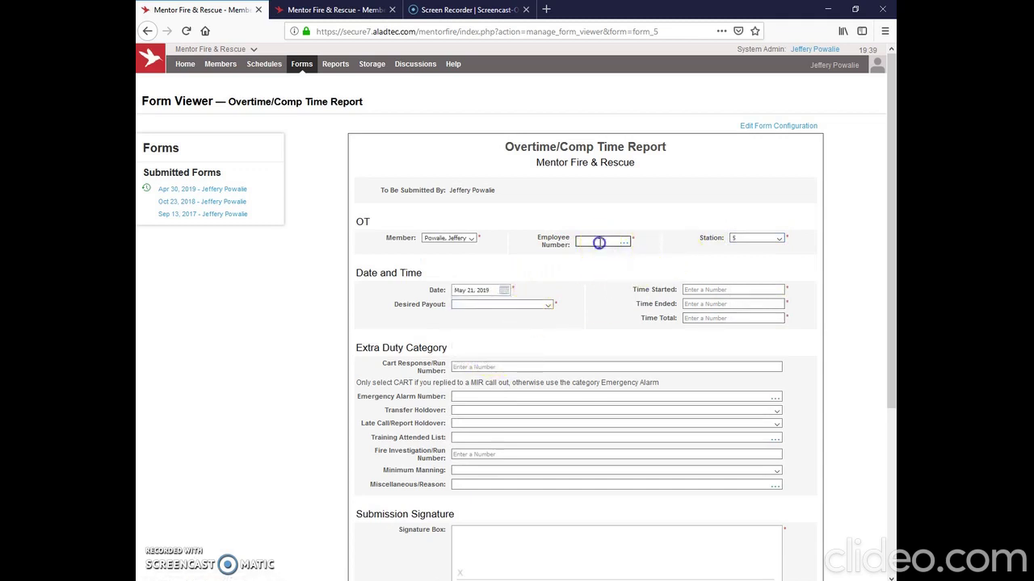
{"action": "type", "text": "288"}
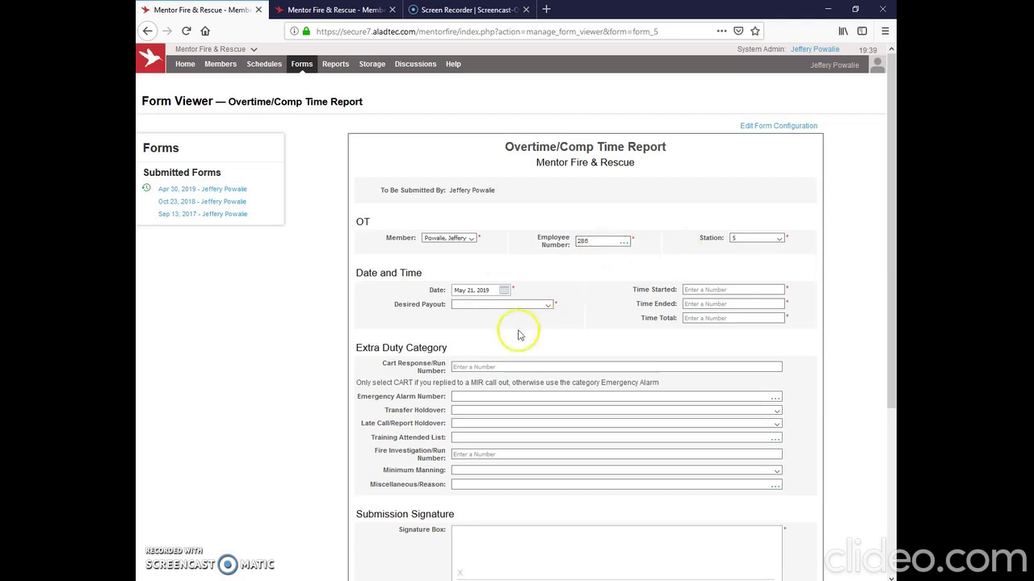
{"action": "left_click", "coordinate": [545, 304]}
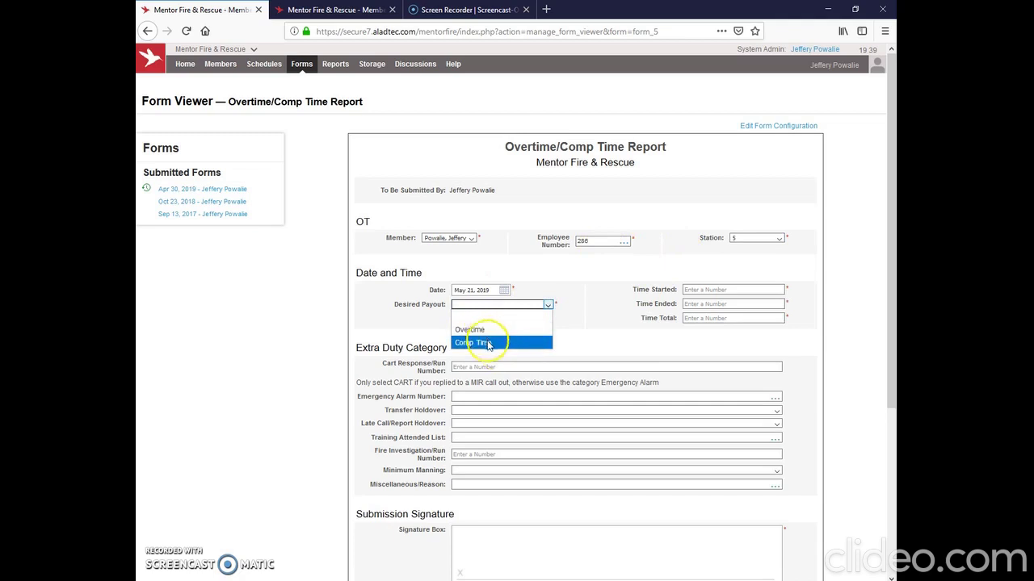
{"action": "key", "text": "Up"}
{"action": "left_click", "coordinate": [489, 342]}
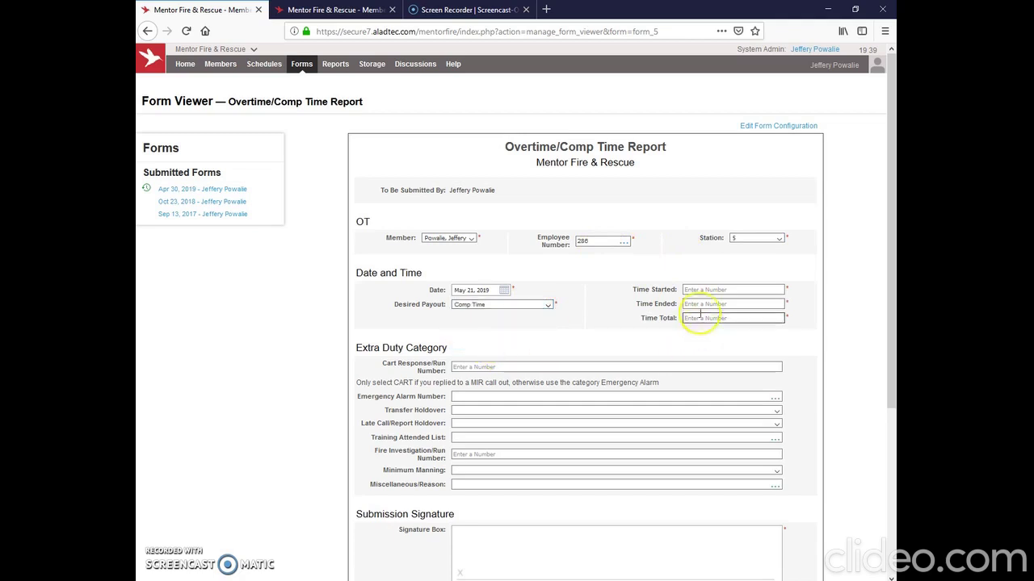
Enter 0700 as the time started, 1900 as the time ended and 12 as the time total
{"action": "left_click", "coordinate": [703, 289]}
{"action": "type", "text": "0700"}
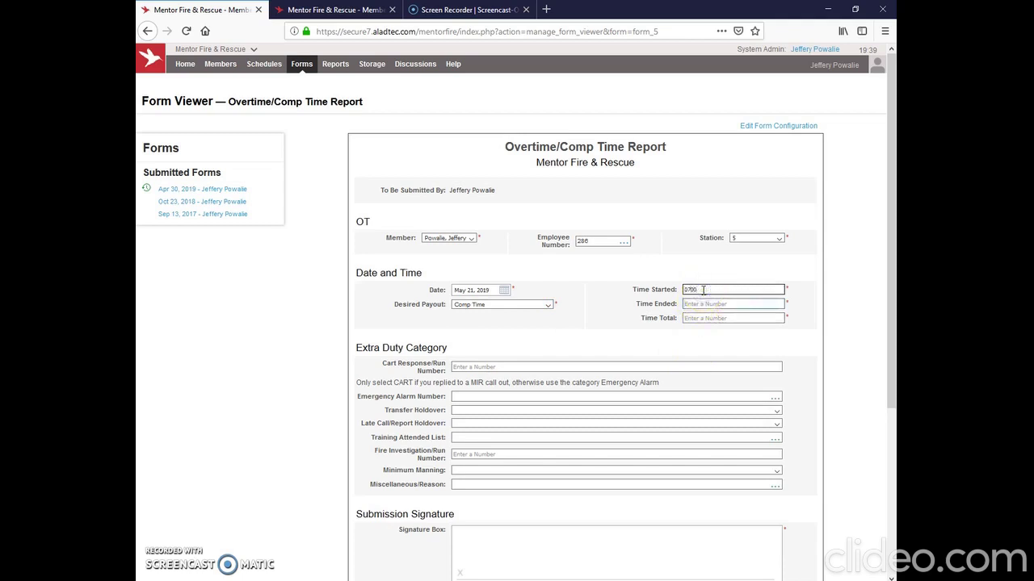
{"action": "type", "text": "1900"}
{"action": "left_click", "coordinate": [701, 317]}
{"action": "type", "text": "12"}
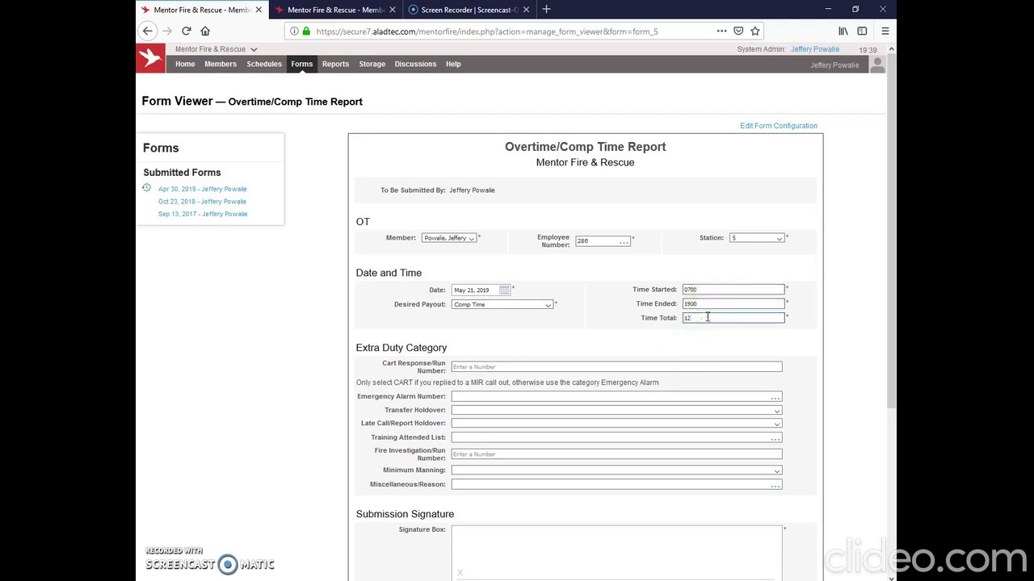
Set Minimum Manning to Other/CTT in the Extra Duty Category section
{"action": "scroll", "coordinate": [334, 404], "scroll_direction": "down", "scroll_amount": 3}
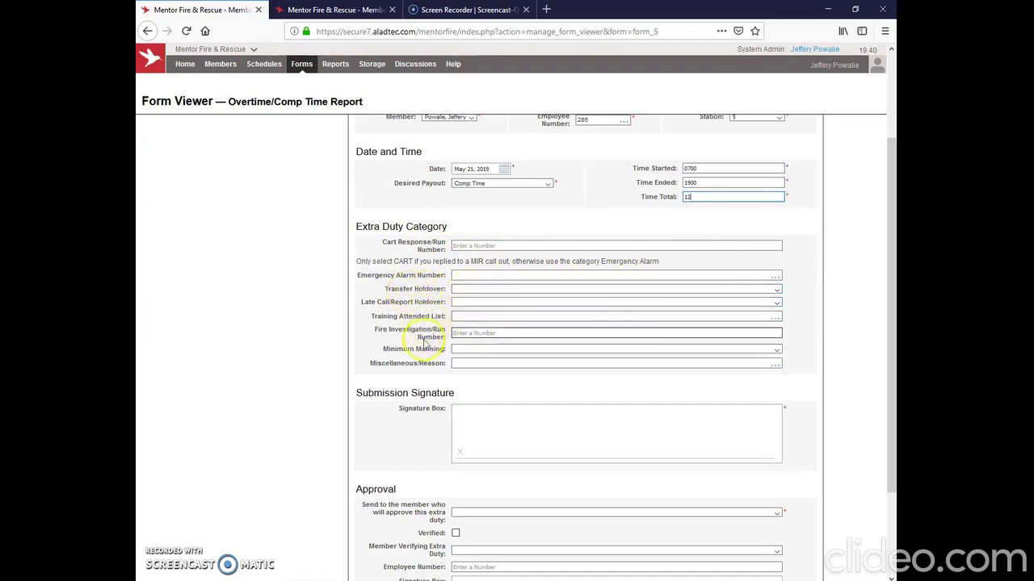
{"action": "left_click", "coordinate": [468, 350]}
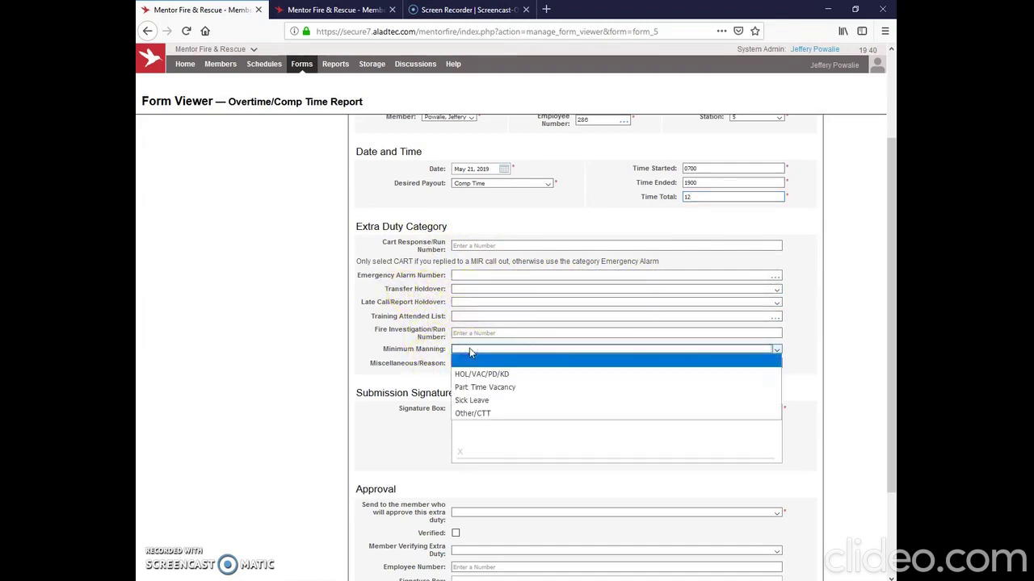
{"action": "left_click", "coordinate": [476, 413]}
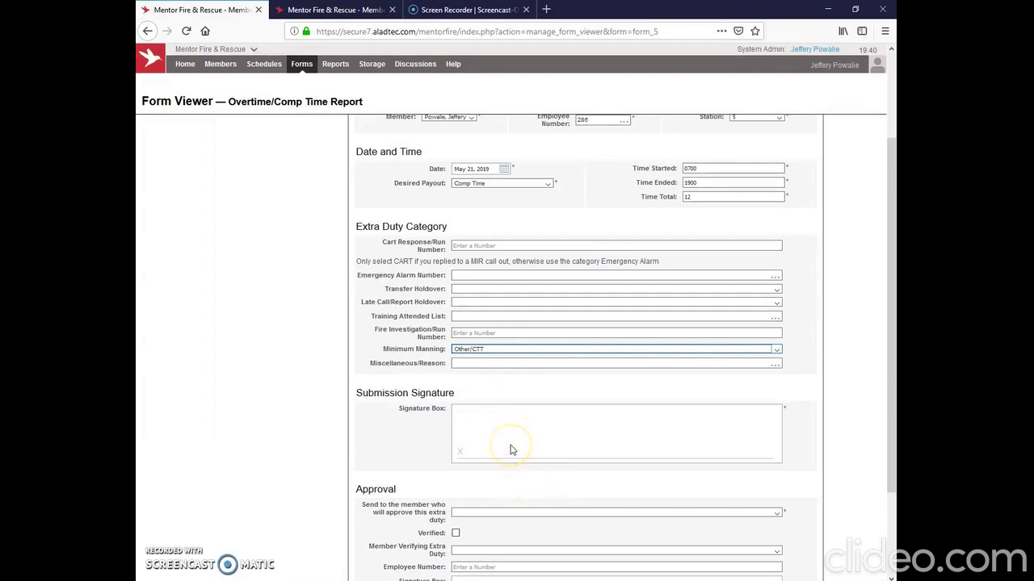
Hand-draw the member's signature in the Submission Signature box and try to submit the report
{"action": "mouse_move", "coordinate": [517, 438]}
{"action": "left_mouse_down"}
{"action": "mouse_move", "coordinate": [508, 413]}
{"action": "mouse_move", "coordinate": [511, 445]}
{"action": "mouse_move", "coordinate": [530, 436]}
{"action": "mouse_move", "coordinate": [527, 462]}
{"action": "mouse_move", "coordinate": [534, 417]}
{"action": "mouse_move", "coordinate": [530, 443]}
{"action": "mouse_move", "coordinate": [560, 421]}
{"action": "mouse_move", "coordinate": [591, 428]}
{"action": "mouse_move", "coordinate": [601, 406]}
{"action": "mouse_move", "coordinate": [601, 433]}
{"action": "left_mouse_up"}
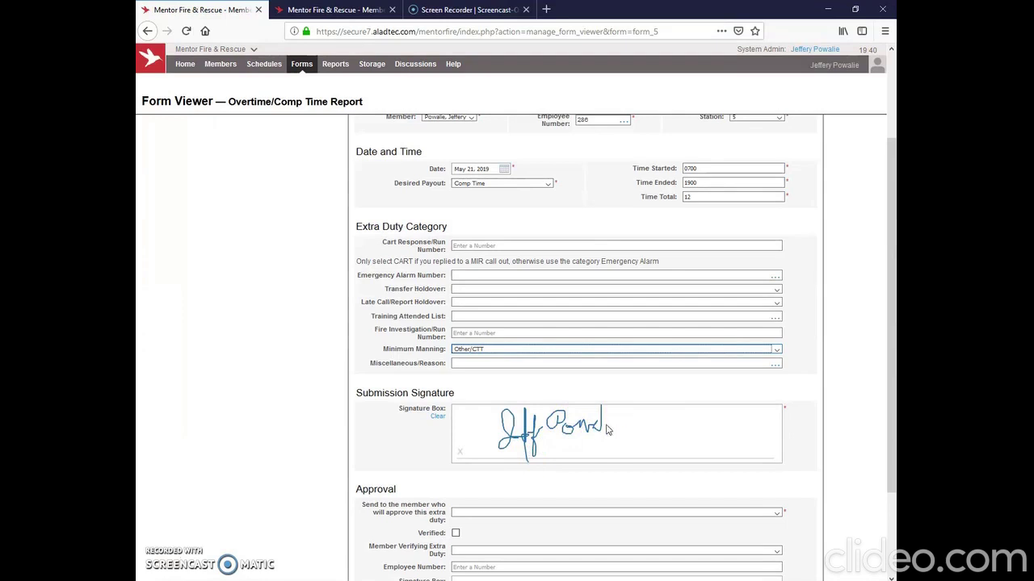
{"action": "scroll", "coordinate": [579, 468], "scroll_direction": "down", "scroll_amount": 3}
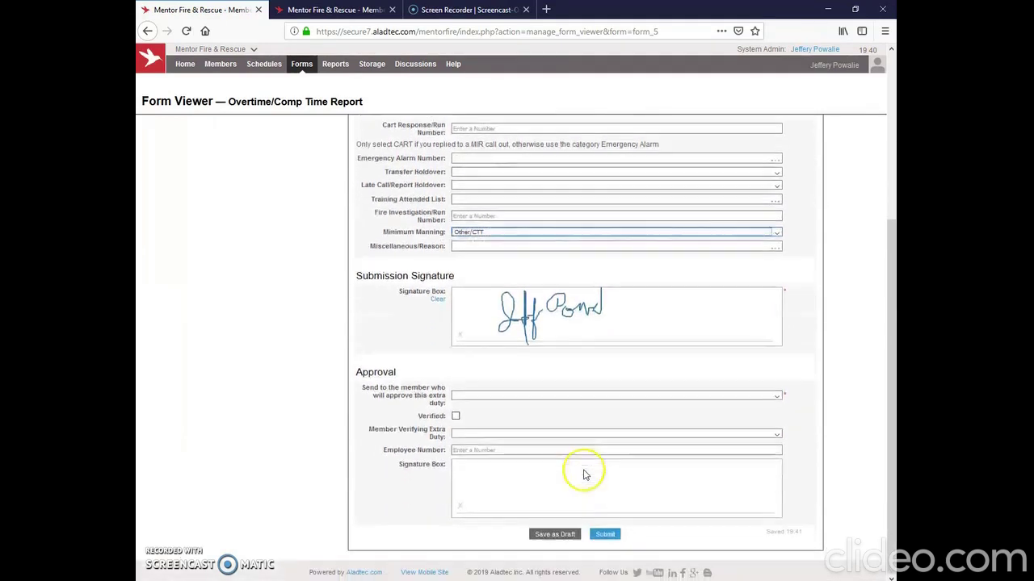
{"action": "left_click", "coordinate": [606, 534]}
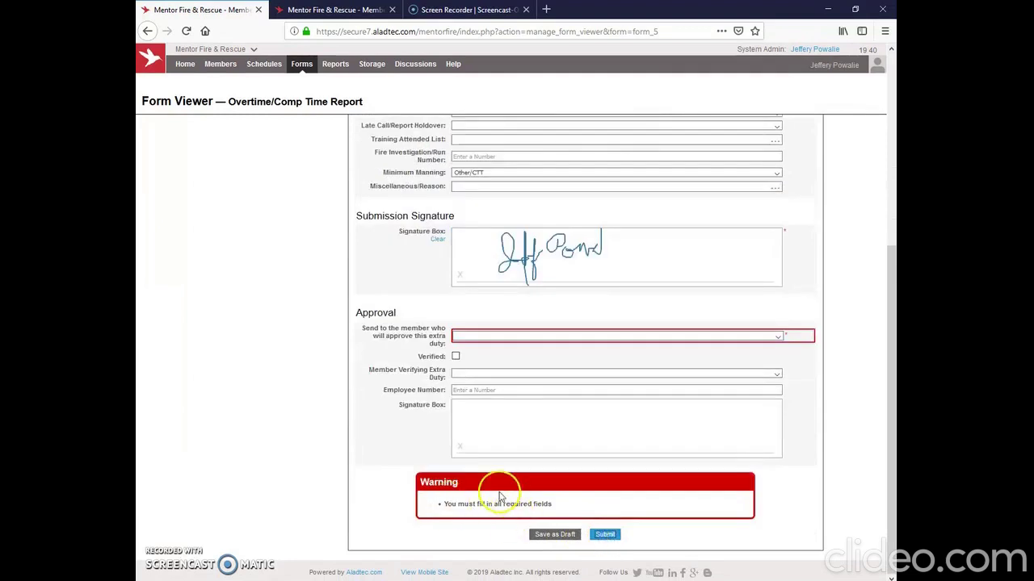
Choose the submitting member as the one who will approve this extra duty and submit the report
{"action": "left_click", "coordinate": [778, 337]}
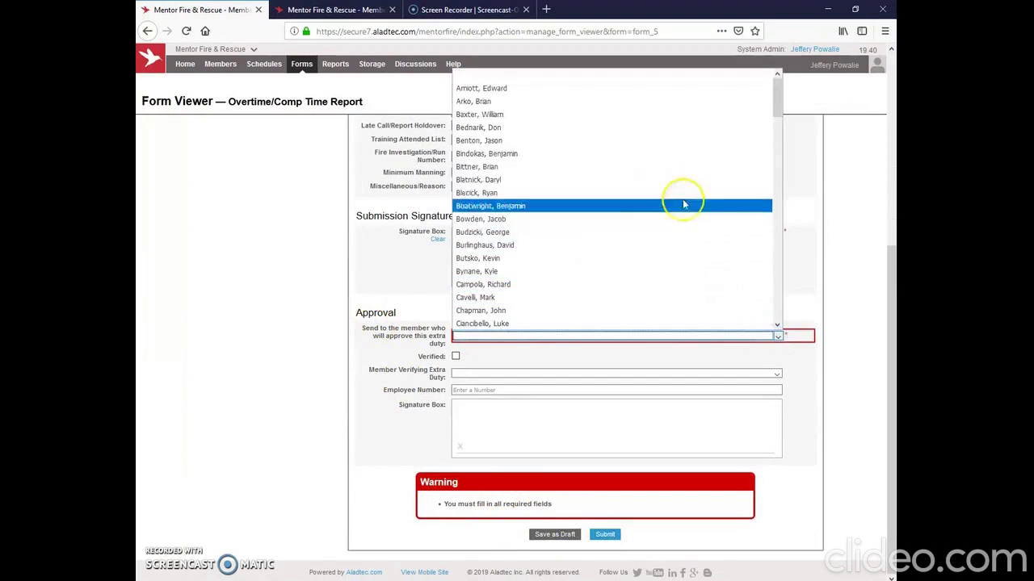
{"action": "left_click_drag", "start_coordinate": [777, 93], "coordinate": [776, 231]}
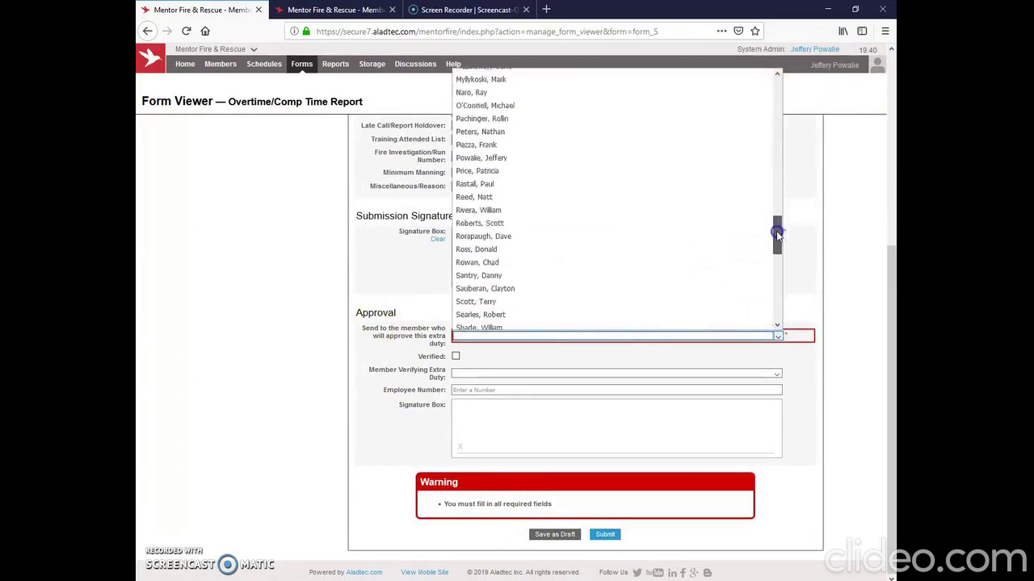
{"action": "left_click", "coordinate": [497, 161]}
{"action": "left_click", "coordinate": [606, 536]}
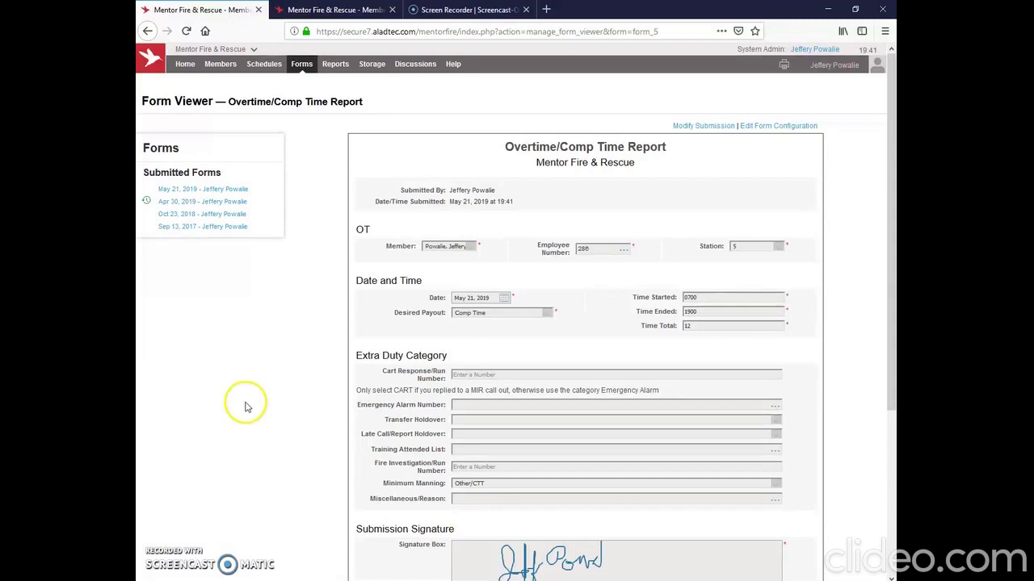
Return to the site's home page and dismiss the Change Requests announcement so it does not show again
{"action": "scroll", "coordinate": [272, 370], "scroll_direction": "down", "scroll_amount": 3}
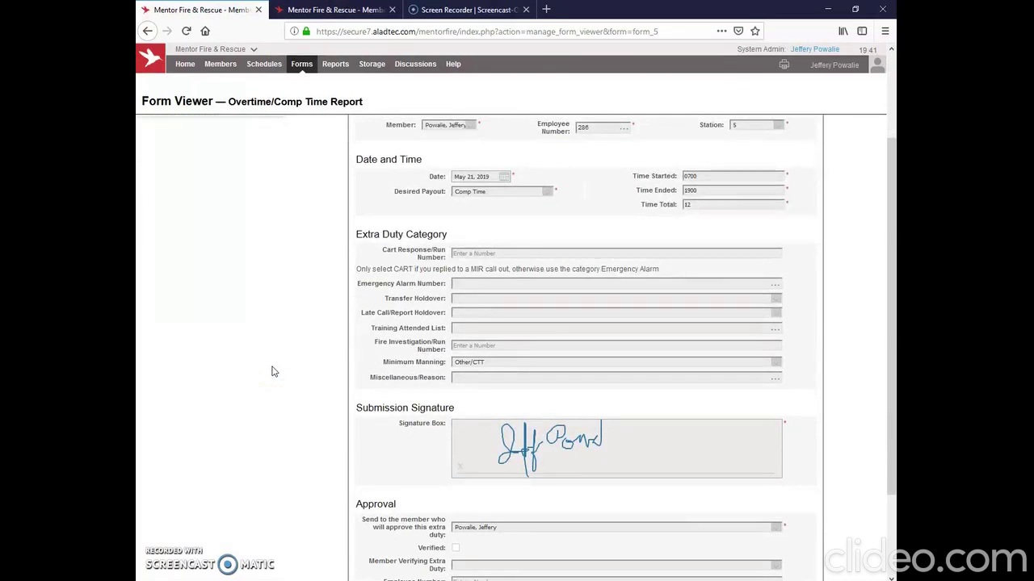
{"action": "scroll", "coordinate": [277, 251], "scroll_direction": "up", "scroll_amount": 3}
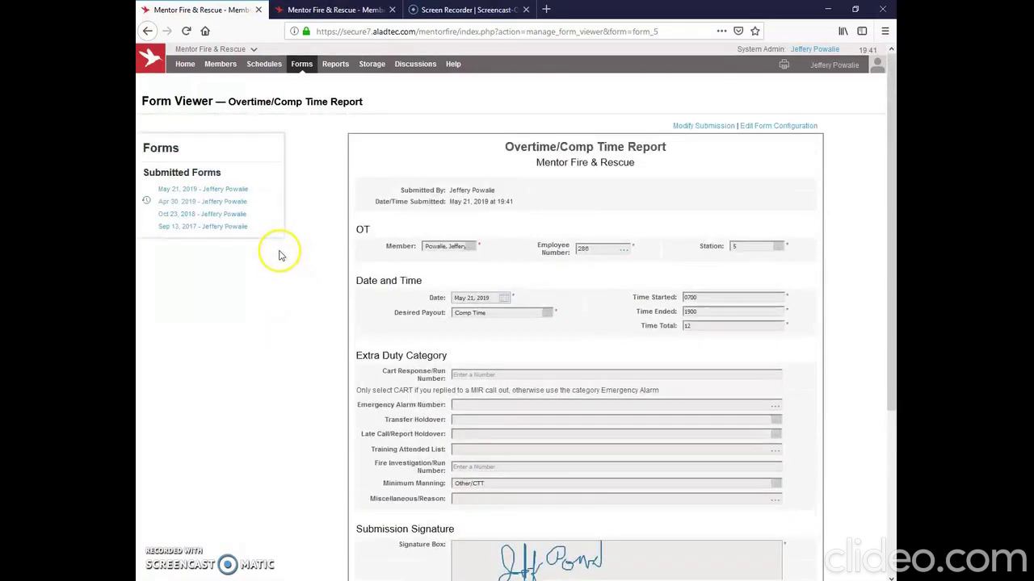
{"action": "left_click", "coordinate": [302, 65]}
{"action": "mouse_move", "coordinate": [184, 65]}
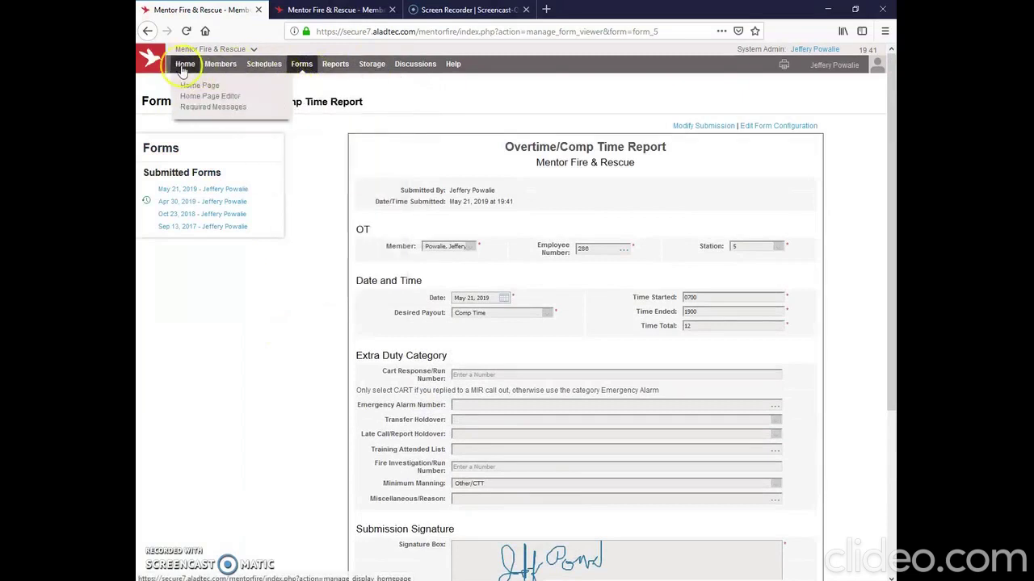
{"action": "left_click", "coordinate": [191, 86]}
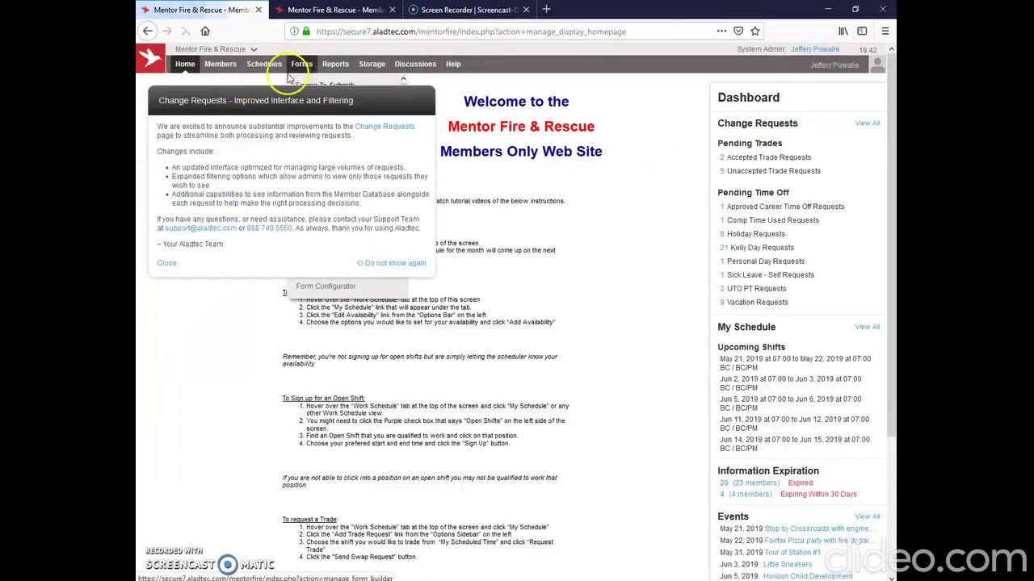
{"action": "left_click", "coordinate": [372, 262]}
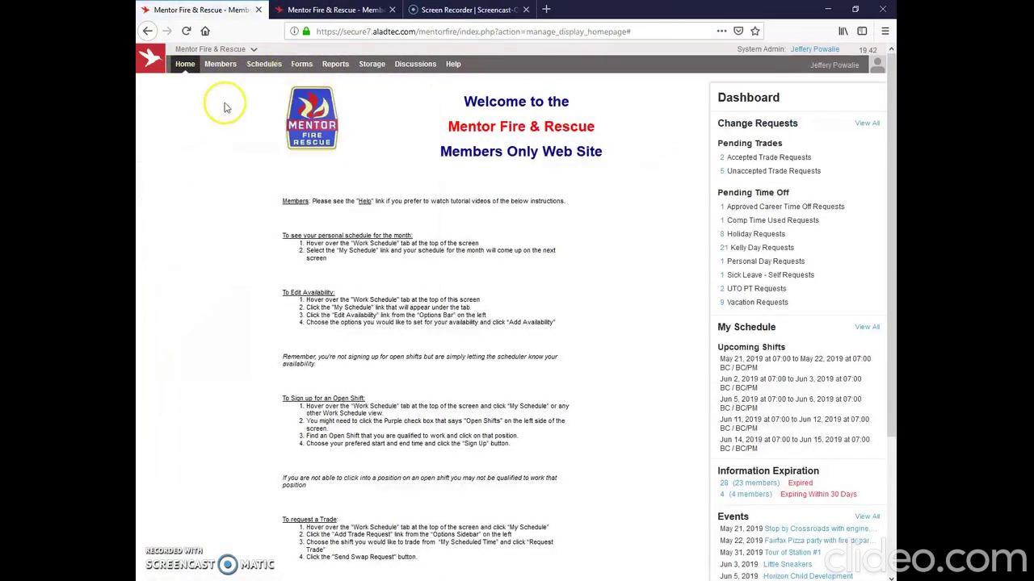
Open another blank Overtime/Comp Time Report from the forms available to submit
{"action": "mouse_move", "coordinate": [300, 63]}
{"action": "scroll", "coordinate": [315, 174], "scroll_direction": "down", "scroll_amount": 5}
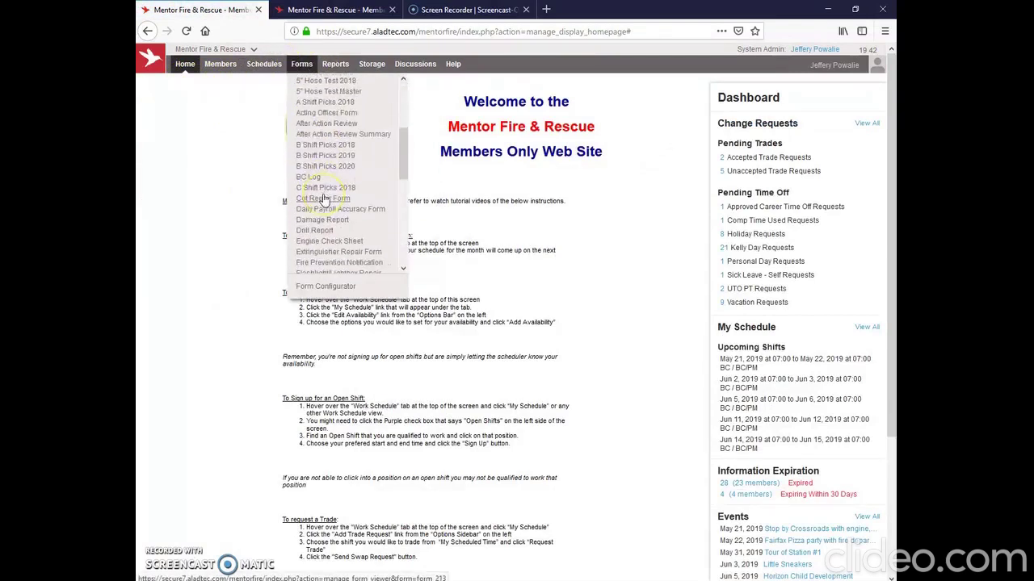
{"action": "scroll", "coordinate": [323, 199], "scroll_direction": "down", "scroll_amount": 2}
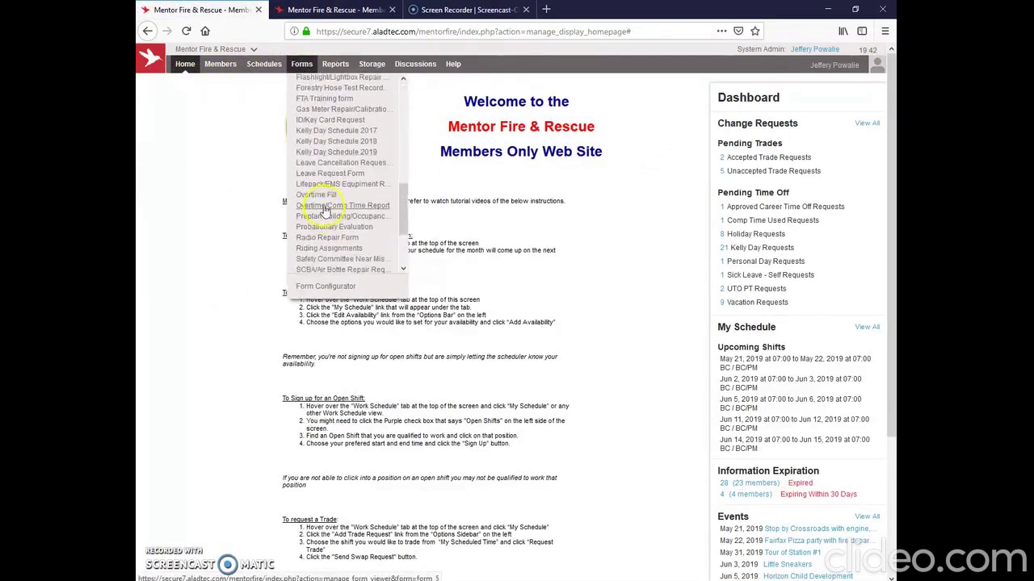
{"action": "left_click", "coordinate": [323, 209]}
Fill in the report's OT section with the member, their employee number and station 3
{"action": "left_click", "coordinate": [471, 238]}
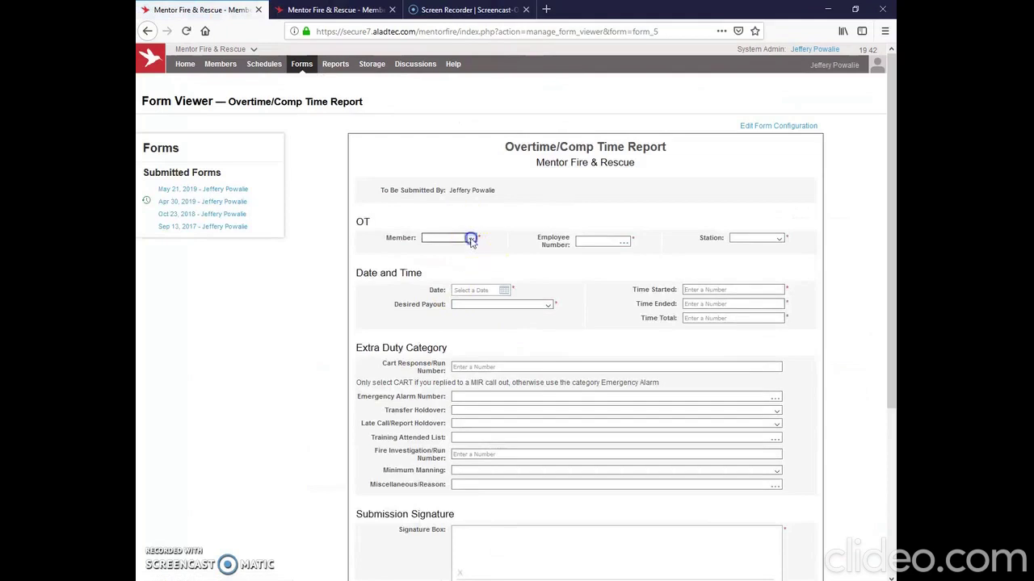
{"action": "left_click", "coordinate": [448, 276]}
{"action": "left_click", "coordinate": [598, 242]}
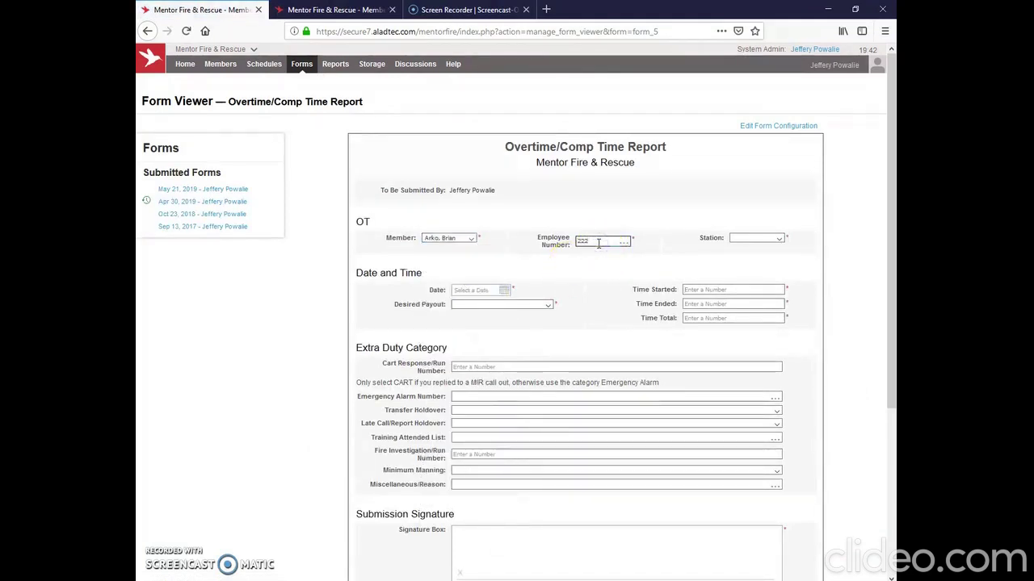
{"action": "left_click", "coordinate": [776, 238]}
{"action": "left_click", "coordinate": [761, 290]}
Set the report's date to May 21, 2019 and the desired payout to Overtime
{"action": "left_click", "coordinate": [500, 290]}
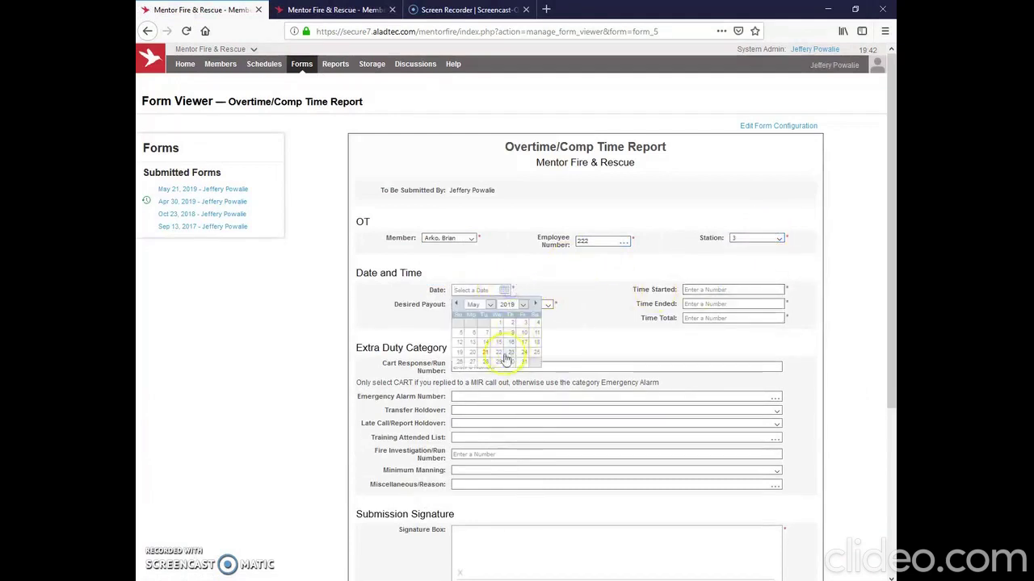
{"action": "left_click", "coordinate": [485, 352]}
{"action": "left_click", "coordinate": [533, 307]}
{"action": "left_click", "coordinate": [517, 330]}
Enter 1000 as the time started, 1030 as the time ended and 3 as the time total
{"action": "left_click", "coordinate": [704, 289]}
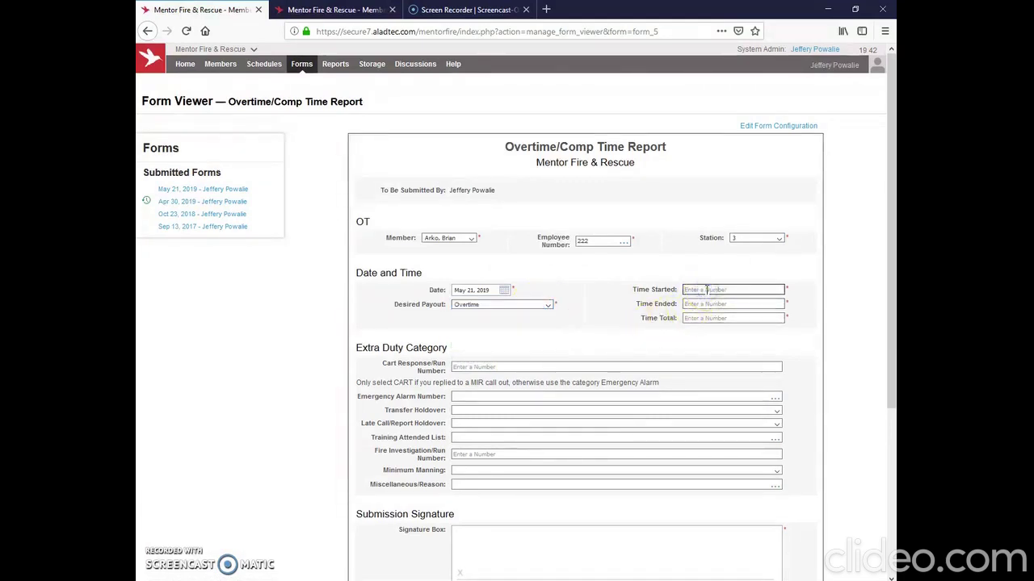
{"action": "type", "text": "1000"}
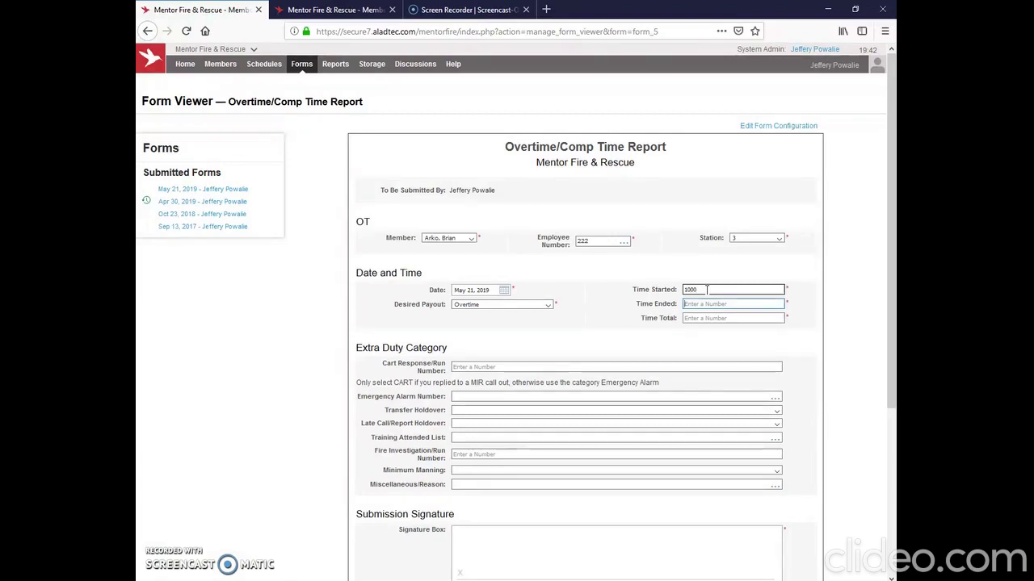
{"action": "left_click", "coordinate": [705, 318]}
{"action": "type", "text": "3"}
{"action": "left_click", "coordinate": [704, 304]}
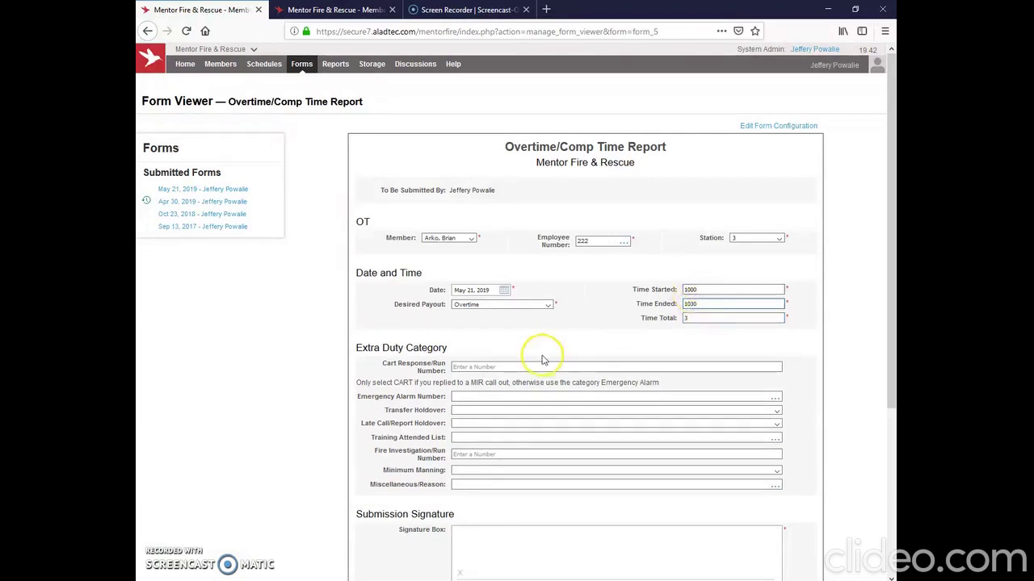
Enter 5666 as the Cart Response/Run Number and hand-draw a signature in the Submission Signature box
{"action": "left_click", "coordinate": [473, 367]}
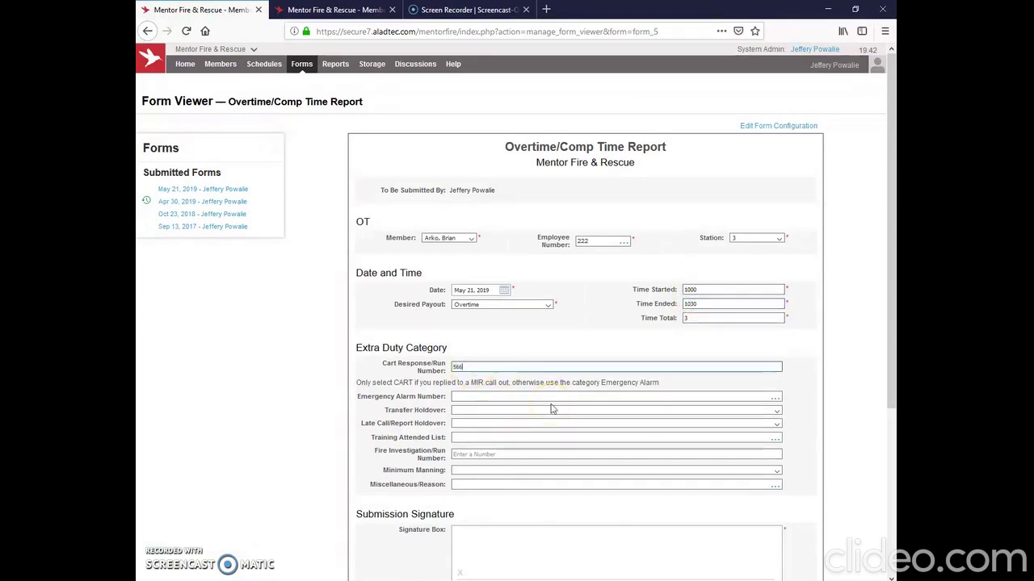
{"action": "left_click", "coordinate": [341, 417]}
{"action": "scroll", "coordinate": [343, 419], "scroll_direction": "down", "scroll_amount": 2}
{"action": "scroll", "coordinate": [343, 420], "scroll_direction": "down", "scroll_amount": 1}
{"action": "left_click", "coordinate": [499, 299]}
{"action": "left_click_drag", "start_coordinate": [547, 313], "coordinate": [572, 315]}
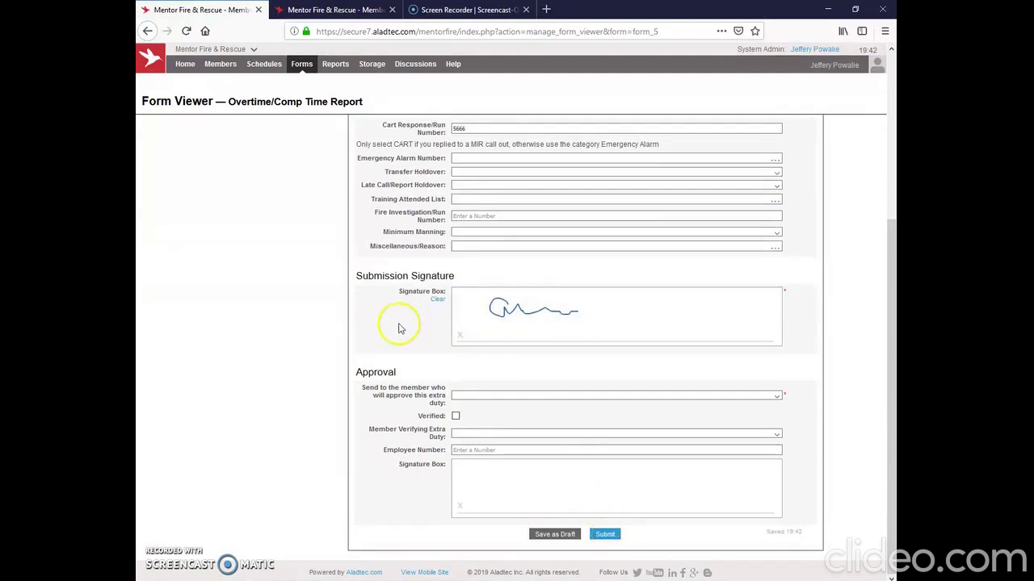
Choose the member who will approve this extra duty and submit the overtime report
{"action": "left_click", "coordinate": [775, 398]}
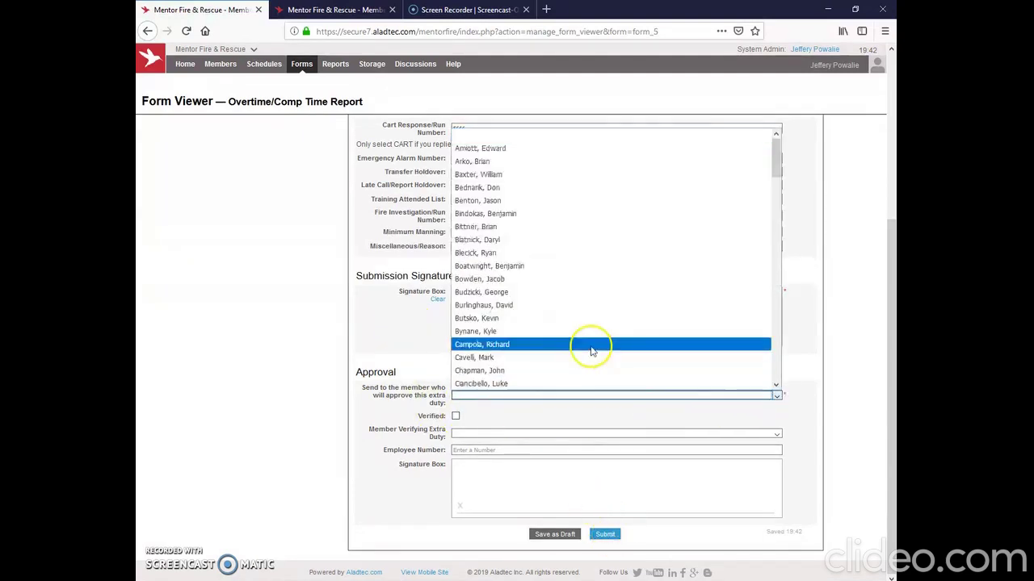
{"action": "scroll", "coordinate": [543, 314], "scroll_direction": "down", "scroll_amount": 15}
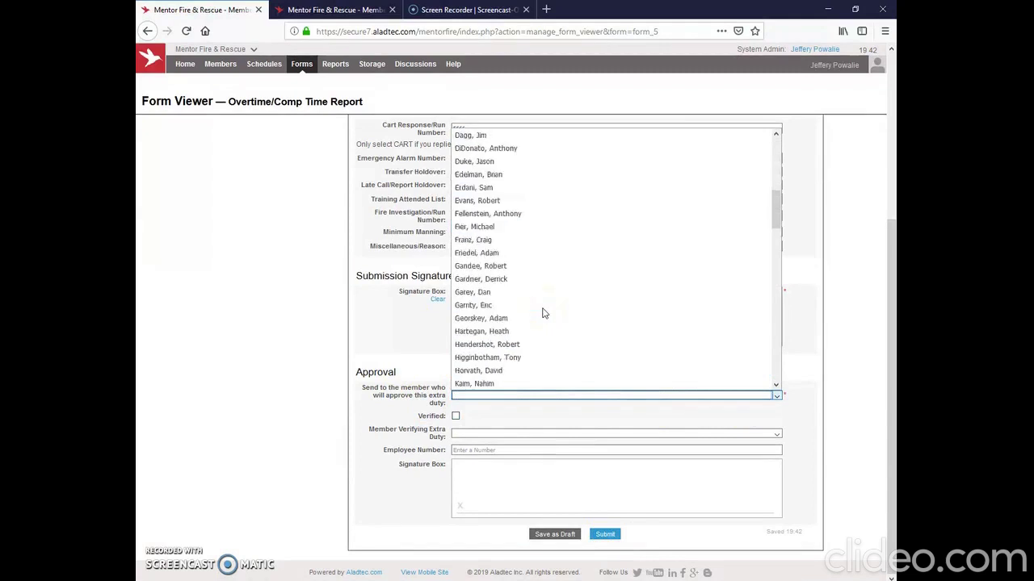
{"action": "left_click", "coordinate": [516, 344]}
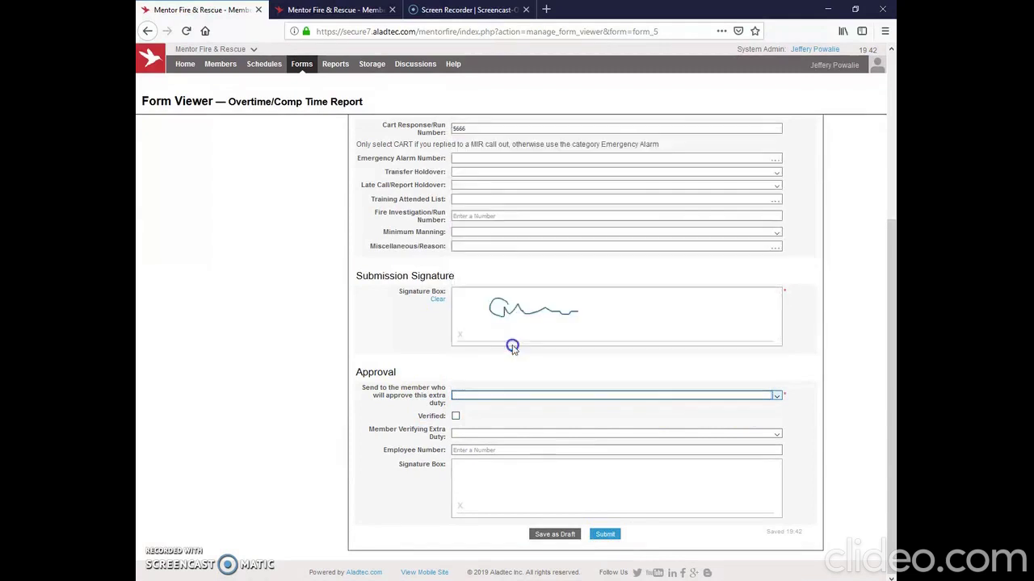
{"action": "left_click", "coordinate": [604, 535]}
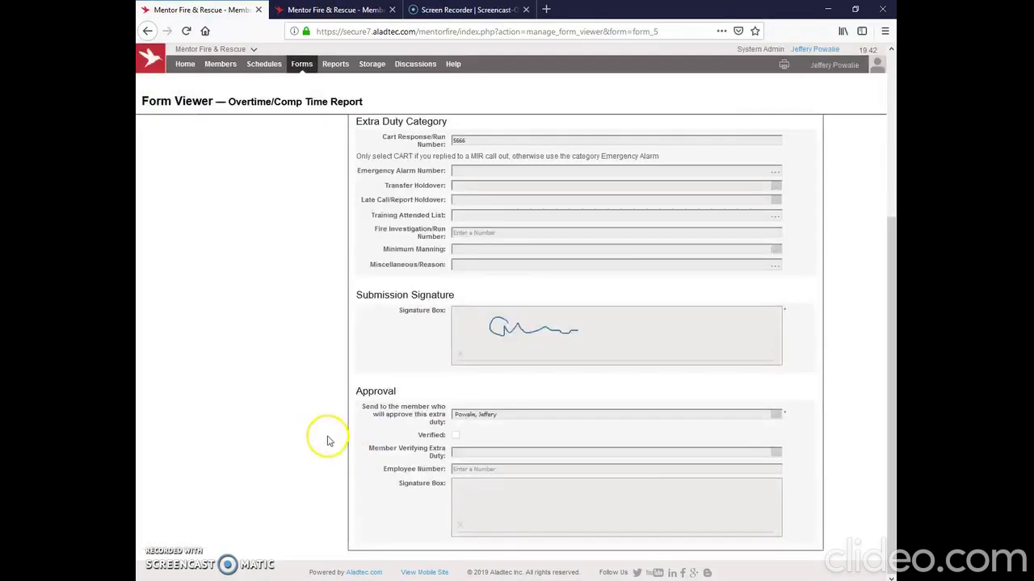
{"action": "left_click", "coordinate": [327, 437]}
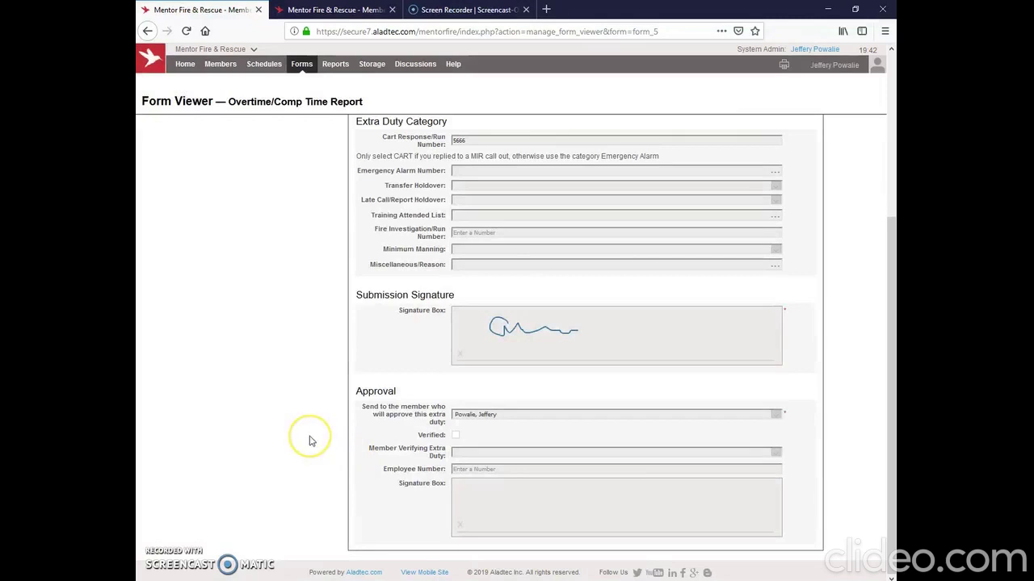
Return to the site's home page and open a blank Leave Request Form
{"action": "scroll", "coordinate": [309, 440], "scroll_direction": "up", "scroll_amount": 5}
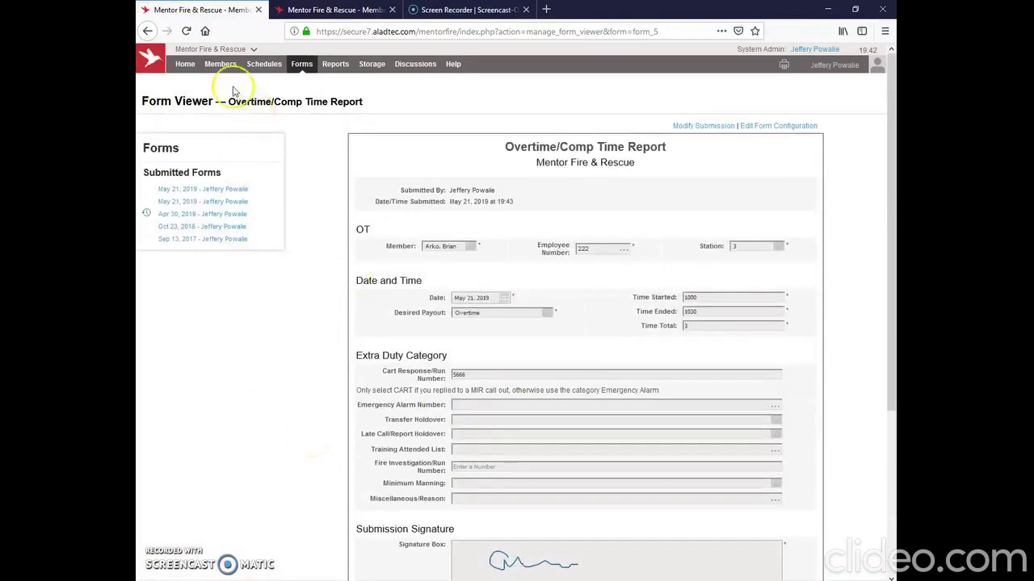
{"action": "mouse_move", "coordinate": [193, 71]}
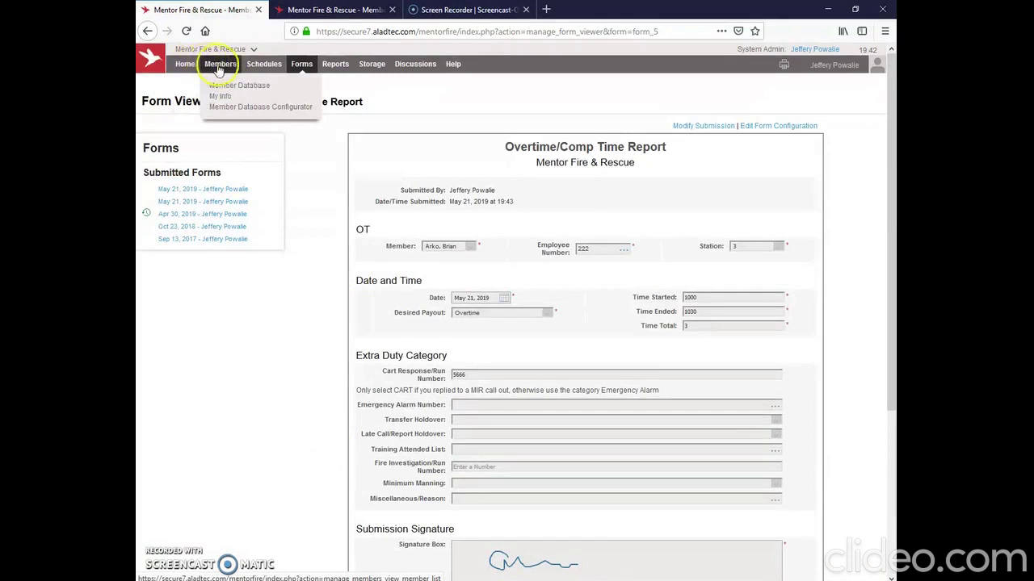
{"action": "left_click", "coordinate": [194, 86]}
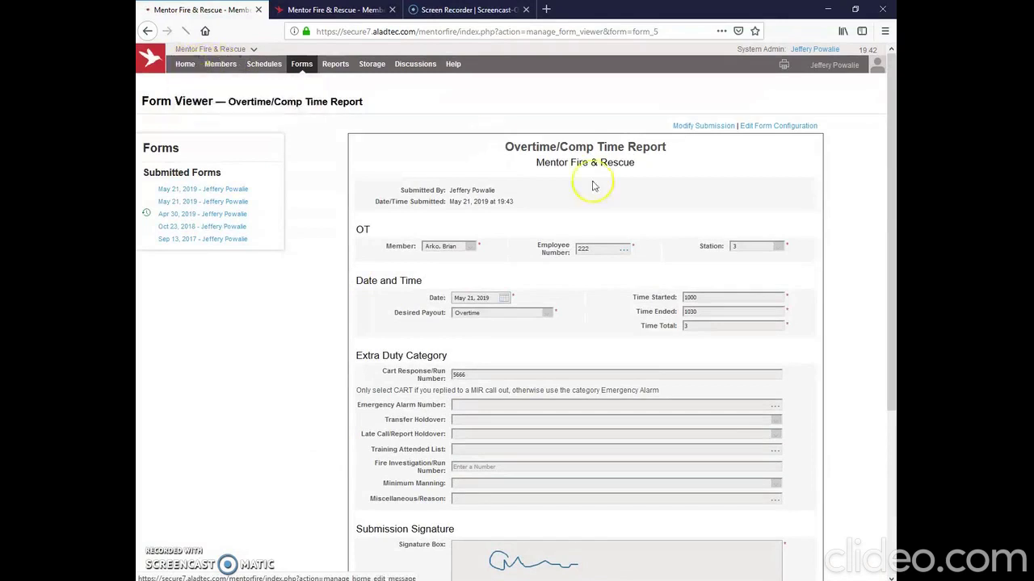
{"action": "mouse_move", "coordinate": [334, 63]}
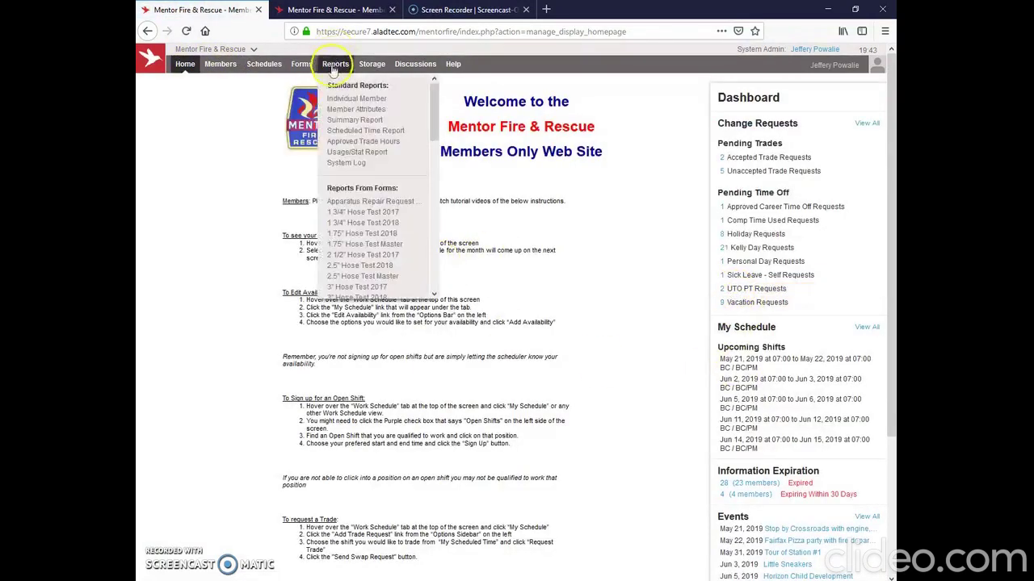
{"action": "mouse_move", "coordinate": [301, 64]}
{"action": "scroll", "coordinate": [329, 185], "scroll_direction": "down", "scroll_amount": 10}
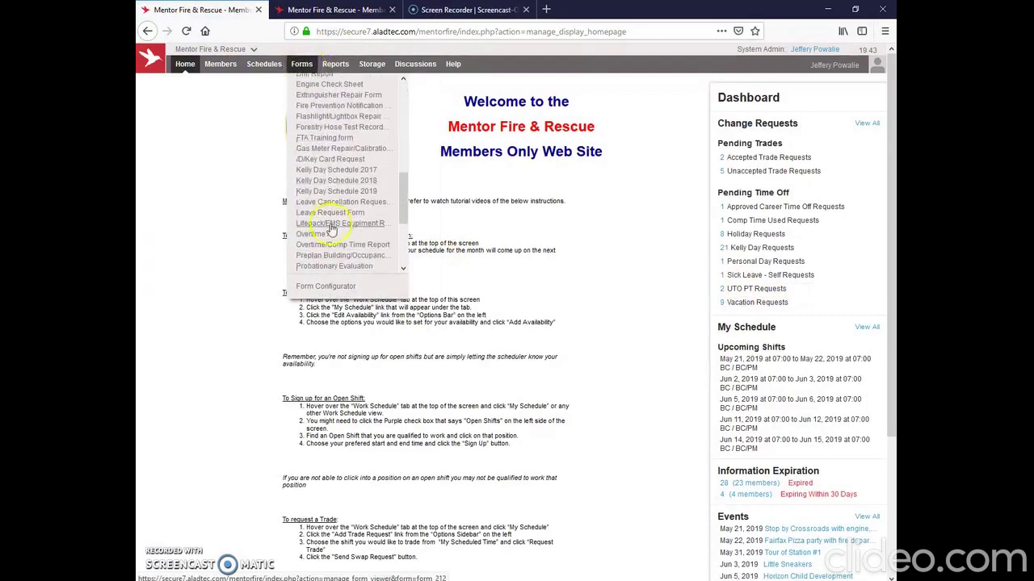
{"action": "left_click", "coordinate": [330, 213]}
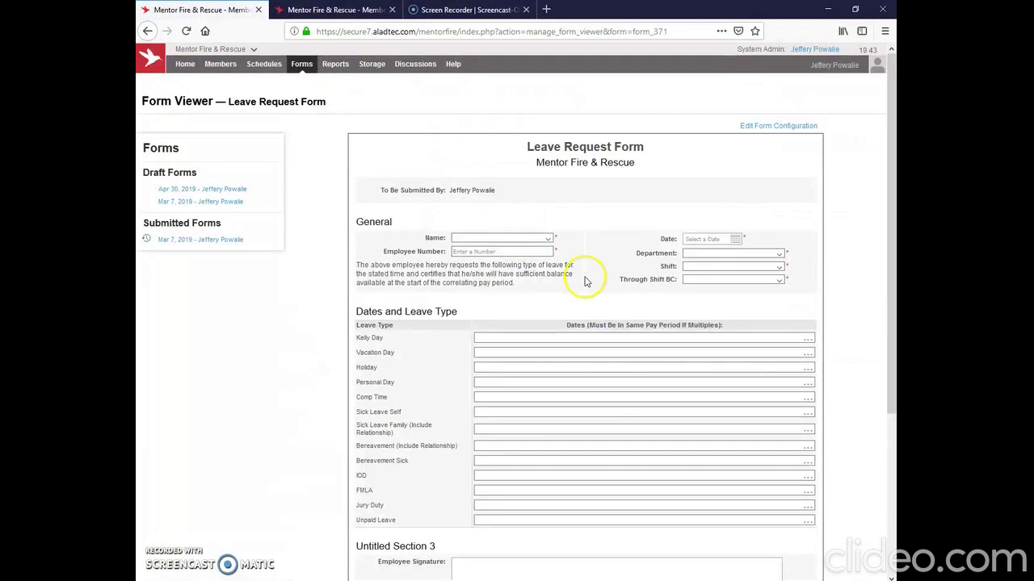
Select the requesting member's name, enter their employee number and set the leave request's date to May 24, 2019
{"action": "left_click", "coordinate": [547, 238]}
{"action": "left_click_drag", "start_coordinate": [548, 267], "coordinate": [552, 408]}
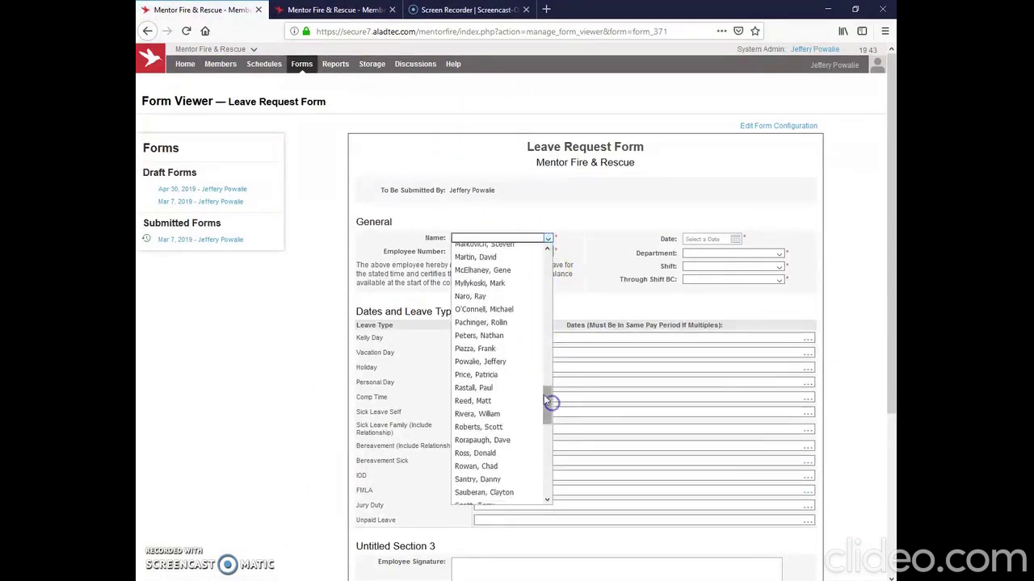
{"action": "left_click", "coordinate": [526, 362]}
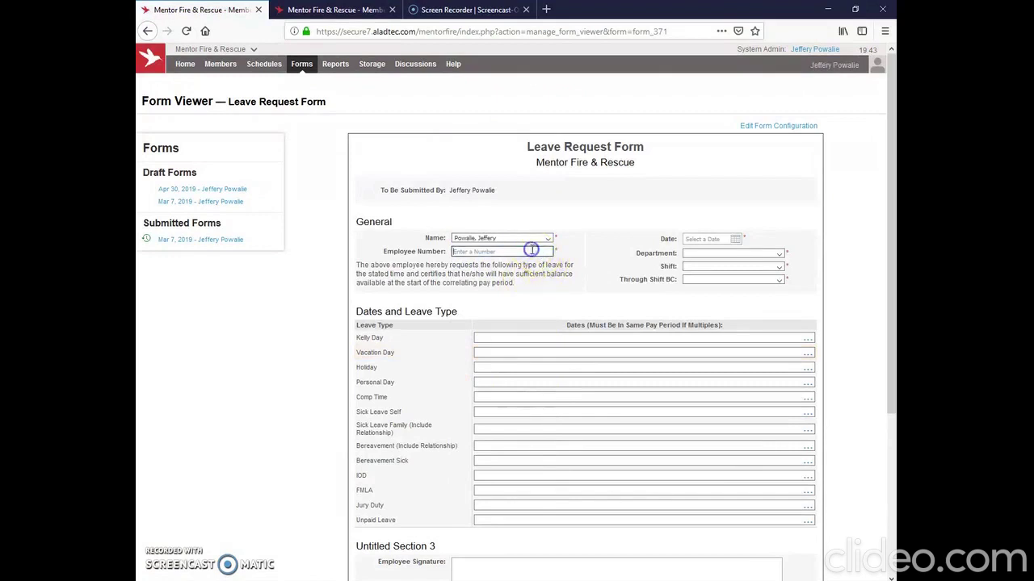
{"action": "left_click", "coordinate": [735, 238]}
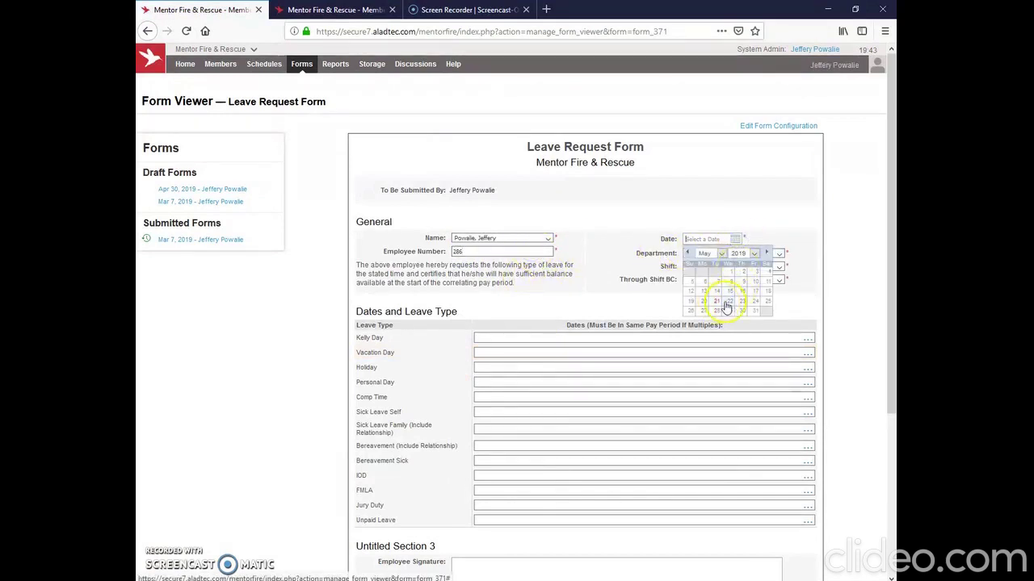
{"action": "left_click", "coordinate": [754, 306]}
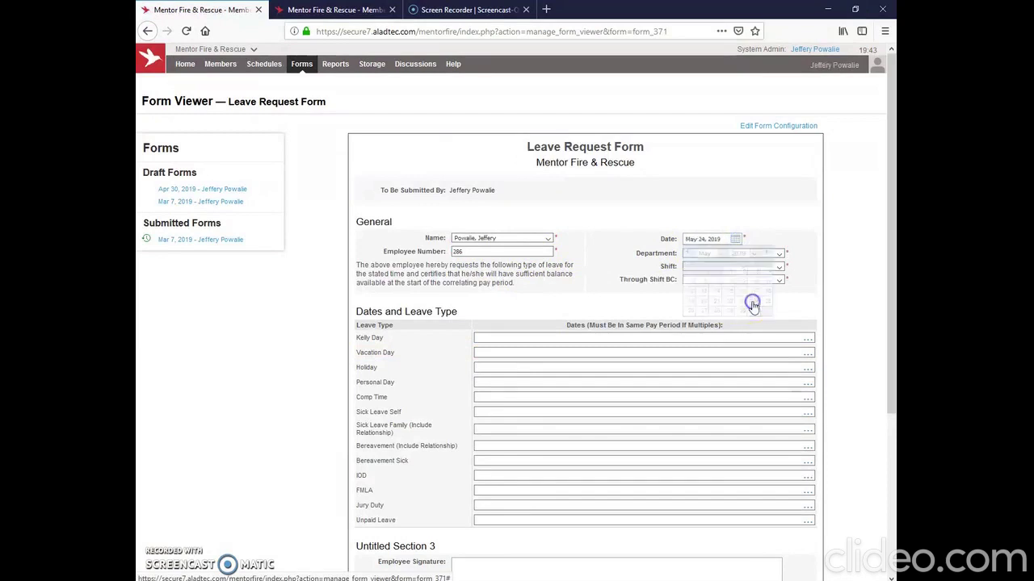
Set the department to Public Safety and the shift to B, and choose the member for Through Shift BC
{"action": "left_click", "coordinate": [701, 254]}
{"action": "left_click", "coordinate": [707, 278]}
{"action": "left_click", "coordinate": [702, 267]}
{"action": "left_click", "coordinate": [703, 280]}
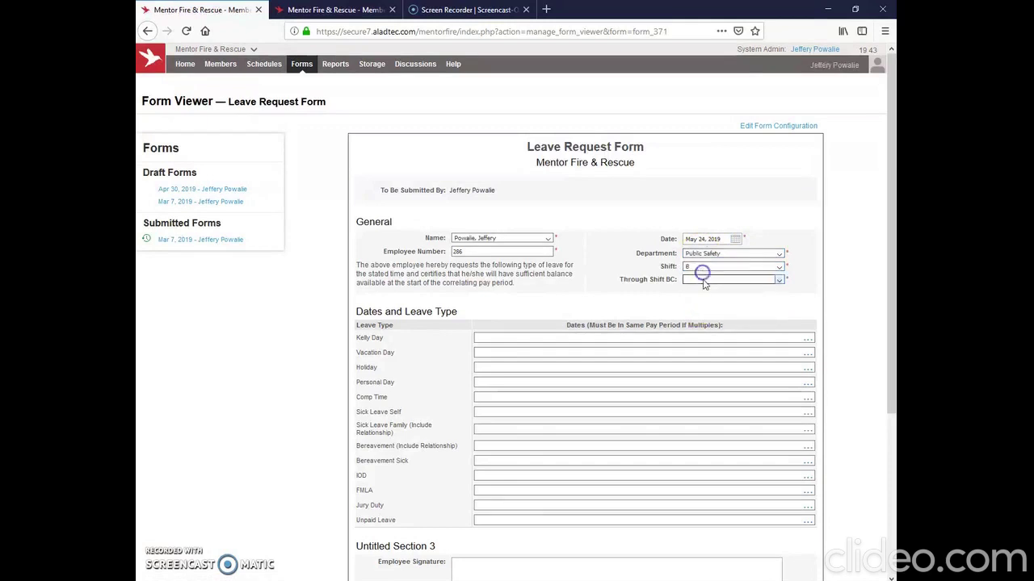
{"action": "left_click_drag", "start_coordinate": [780, 317], "coordinate": [774, 508]}
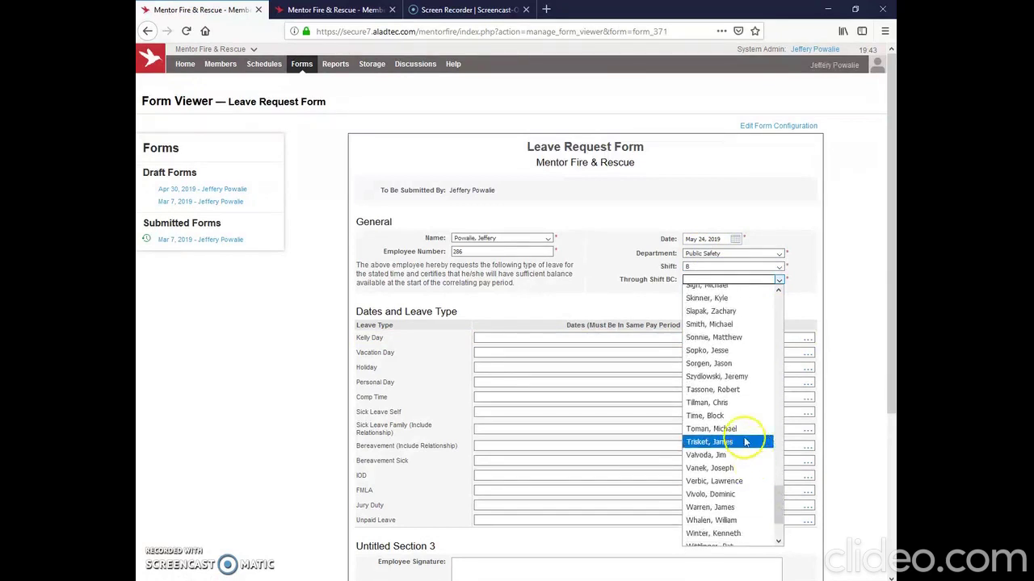
{"action": "left_click", "coordinate": [745, 402]}
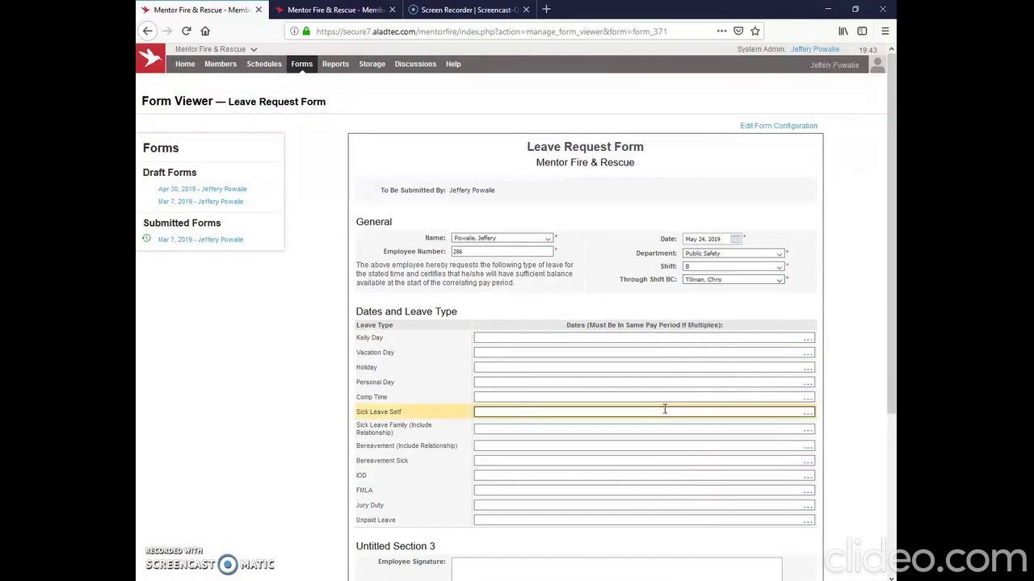
Enter 24 hours for the Comp Time leave type
{"action": "left_click", "coordinate": [478, 400]}
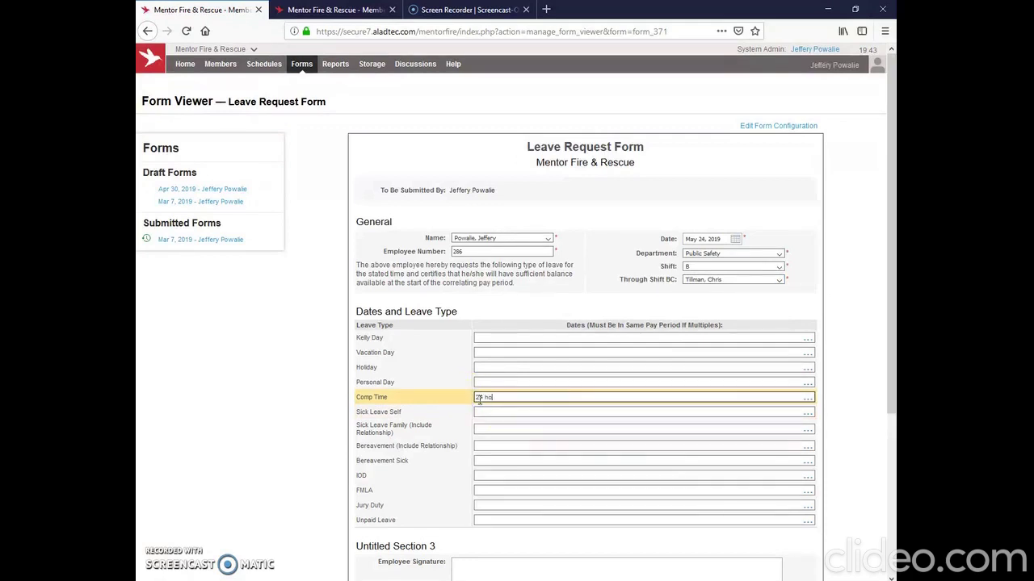
{"action": "left_click", "coordinate": [665, 239]}
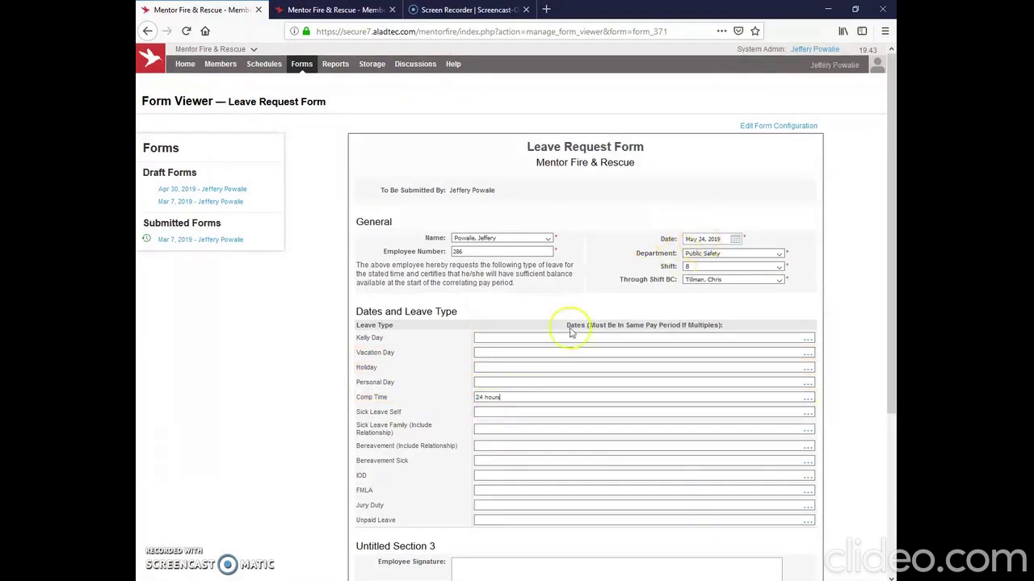
{"action": "scroll", "coordinate": [376, 508], "scroll_direction": "down", "scroll_amount": 3}
{"action": "scroll", "coordinate": [385, 490], "scroll_direction": "up", "scroll_amount": 3}
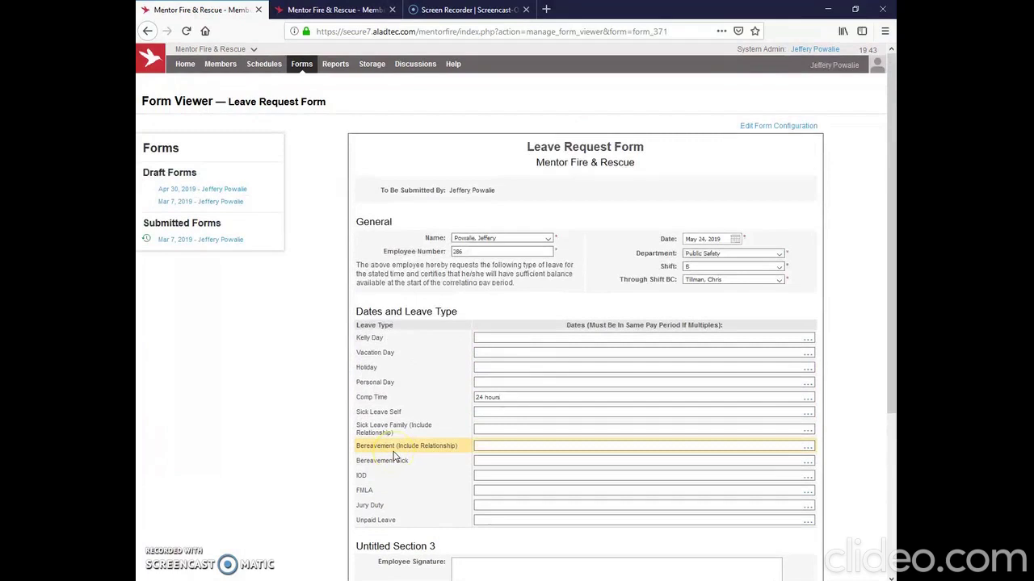
Change the leave request's date to May 21, 2019 and extend the Comp Time entry to read 24 hours May 24th
{"action": "left_click", "coordinate": [735, 239]}
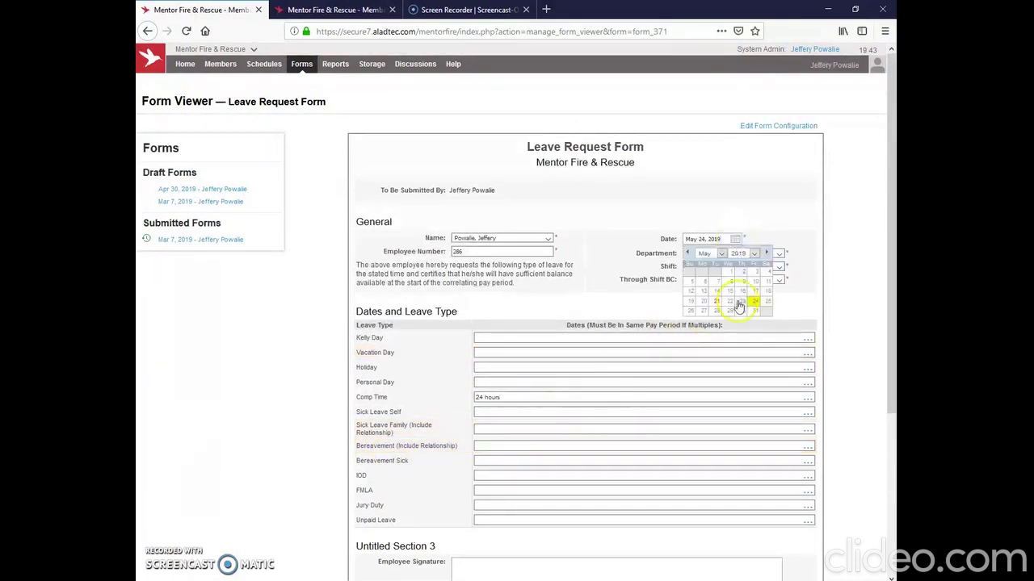
{"action": "left_click", "coordinate": [716, 301]}
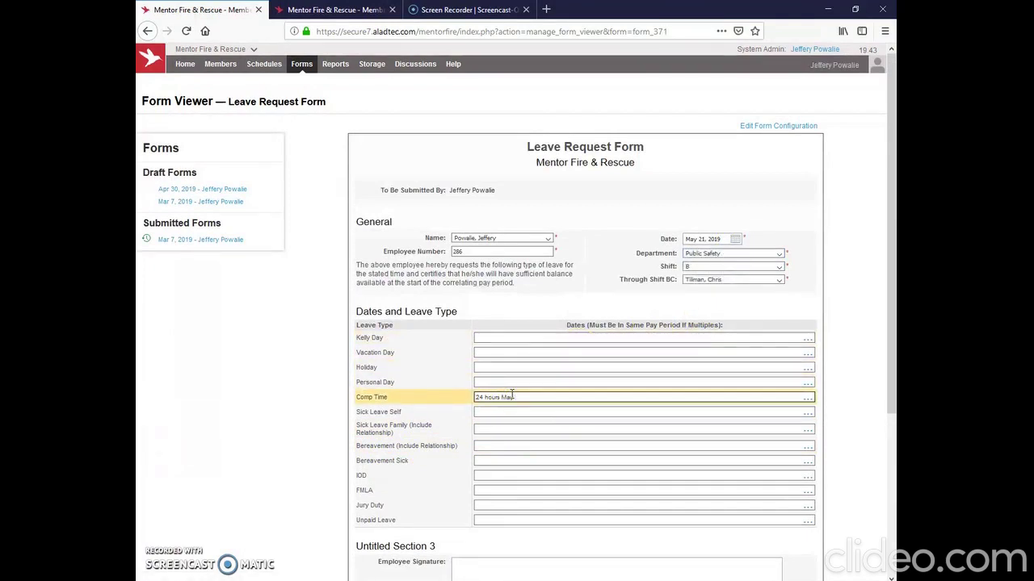
{"action": "left_click", "coordinate": [319, 504]}
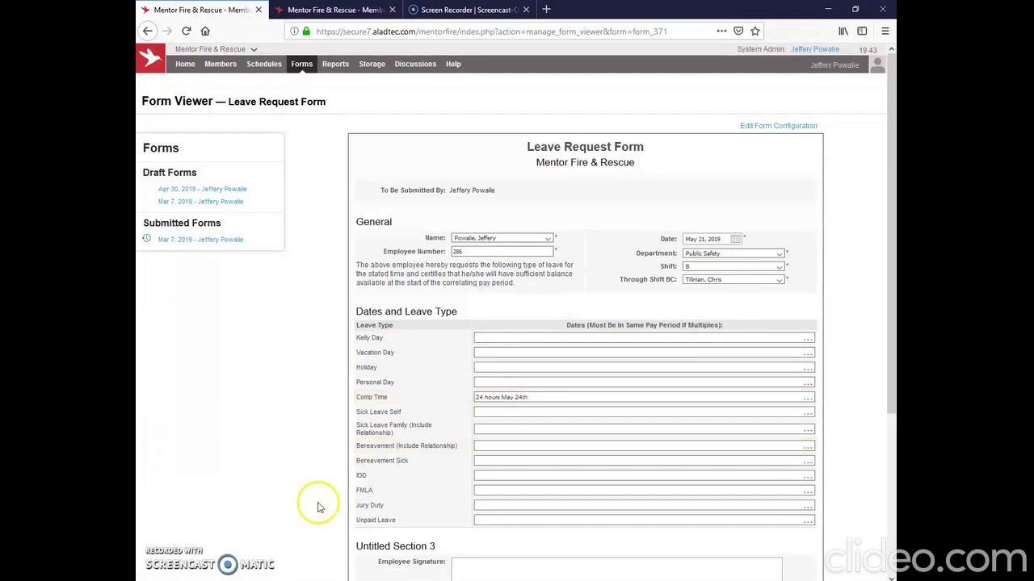
Hand-draw the employee's signature in the Employee Signature box of the leave request
{"action": "scroll", "coordinate": [321, 489], "scroll_direction": "down", "scroll_amount": 3}
{"action": "left_click", "coordinate": [499, 450]}
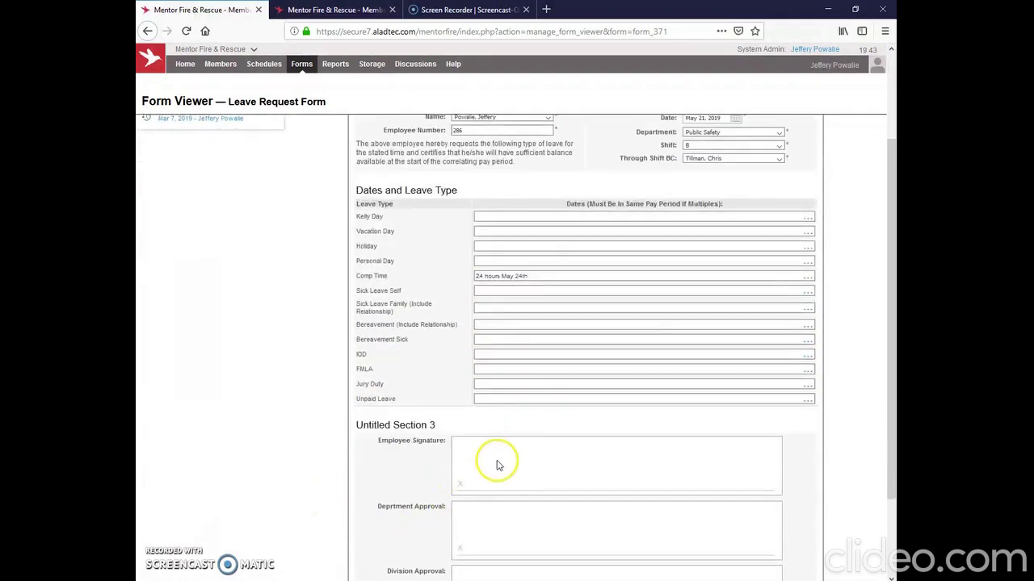
{"action": "mouse_move", "coordinate": [512, 457]}
{"action": "left_mouse_down"}
{"action": "mouse_move", "coordinate": [486, 477]}
{"action": "mouse_move", "coordinate": [537, 462]}
{"action": "left_mouse_up"}
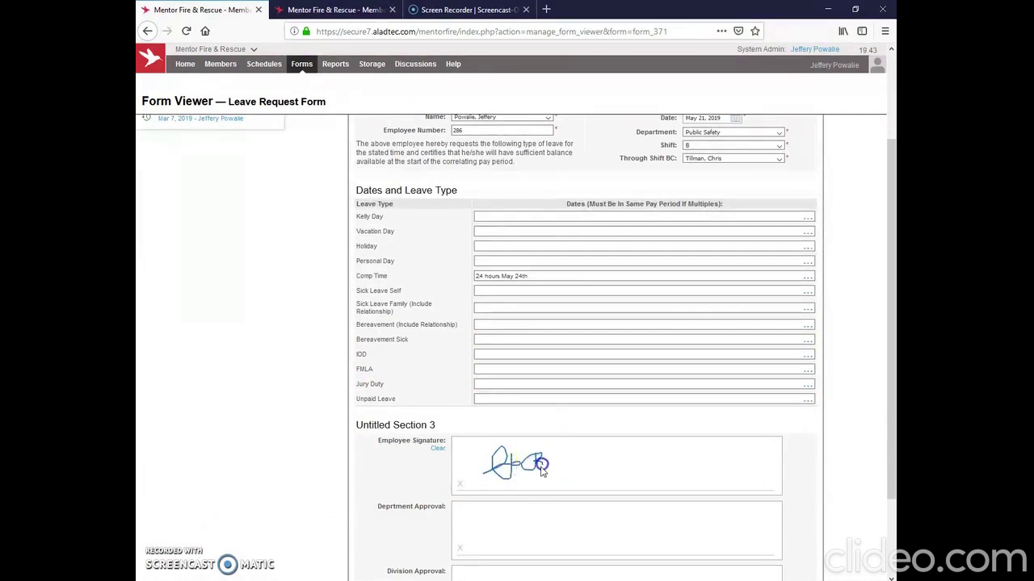
{"action": "scroll", "coordinate": [418, 485], "scroll_direction": "down", "scroll_amount": 3}
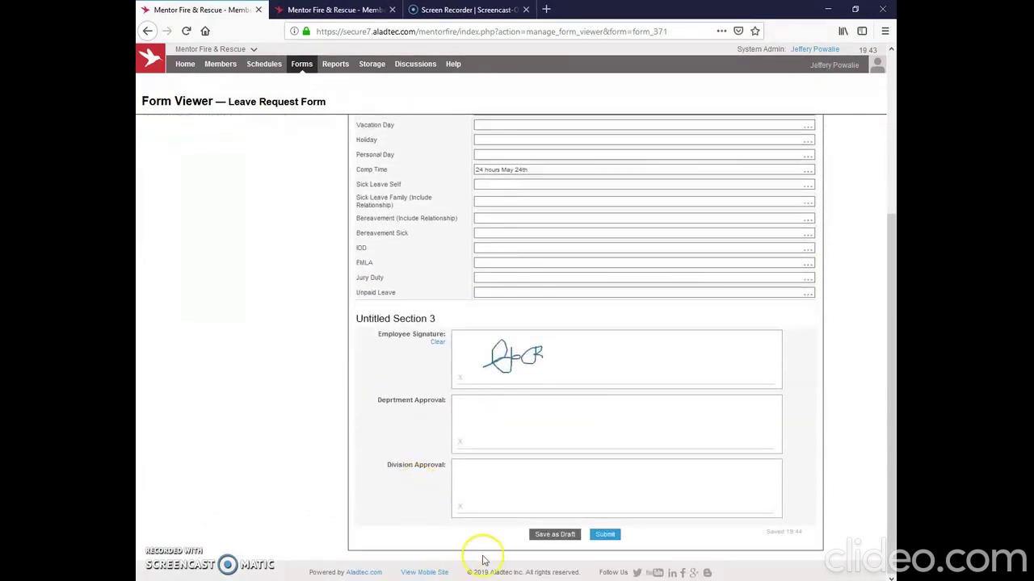
Submit the completed Leave Request Form and return to the site's home page
{"action": "left_click", "coordinate": [606, 535]}
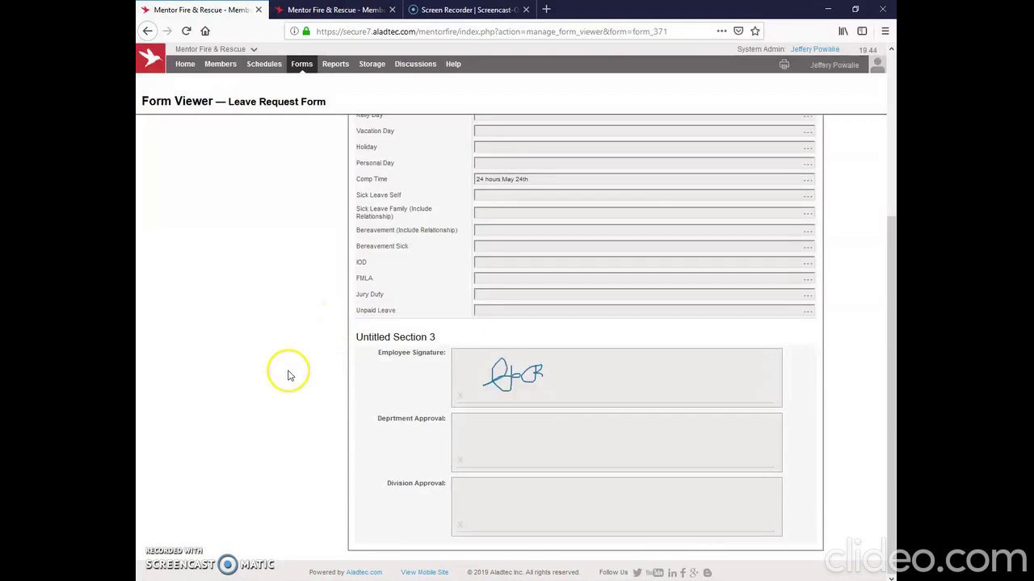
{"action": "scroll", "coordinate": [251, 325], "scroll_direction": "up", "scroll_amount": 5}
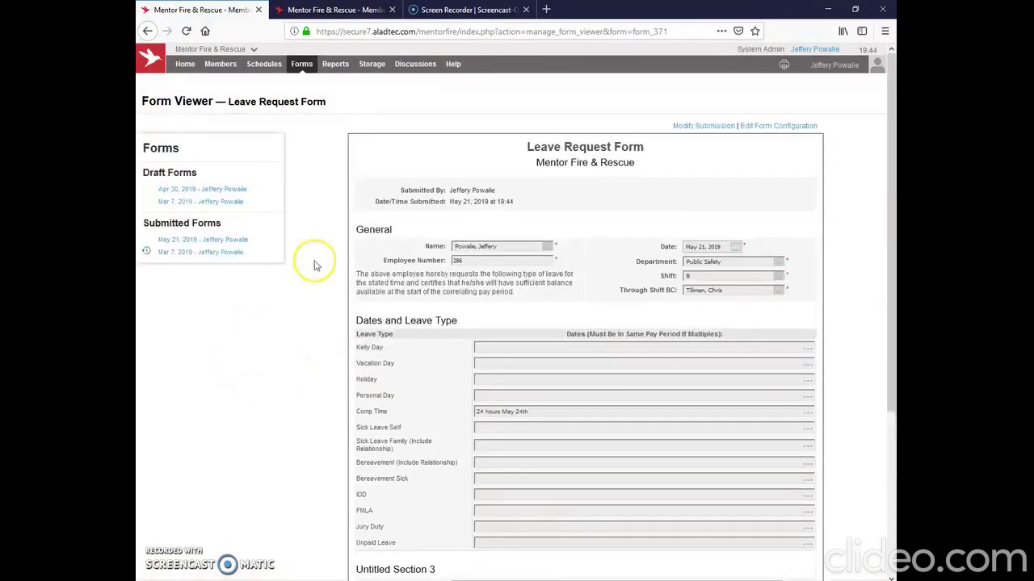
{"action": "mouse_move", "coordinate": [229, 71]}
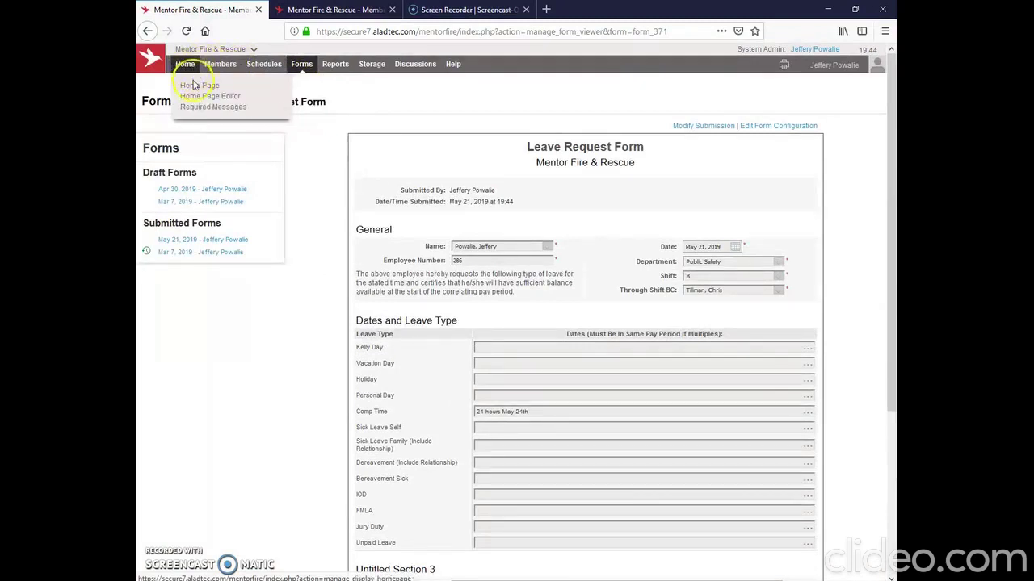
{"action": "left_click", "coordinate": [193, 85]}
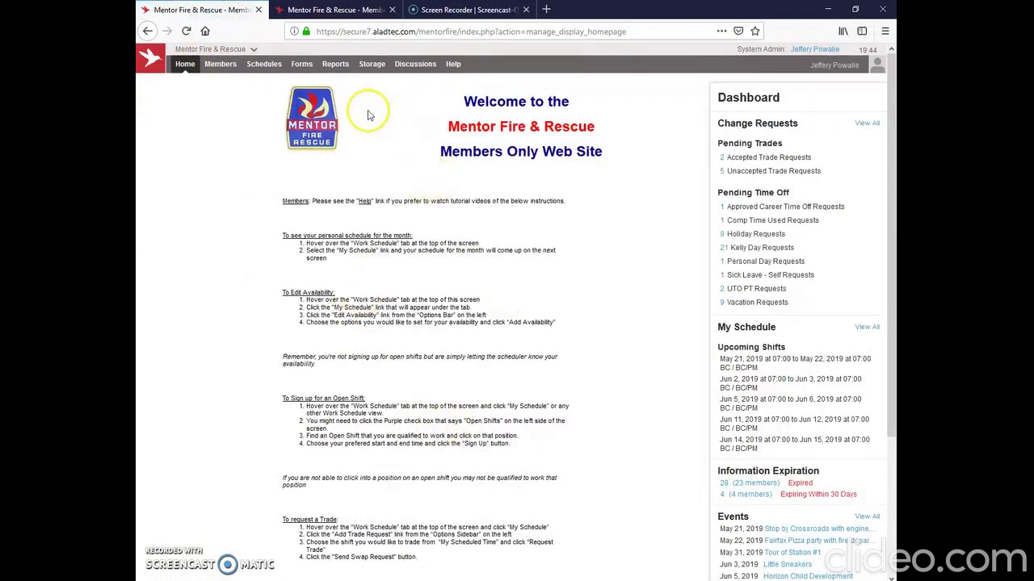
Open a new Daily Payroll Accuracy Form and set its date to May 21, 2019 and its shift to B
{"action": "mouse_move", "coordinate": [305, 70]}
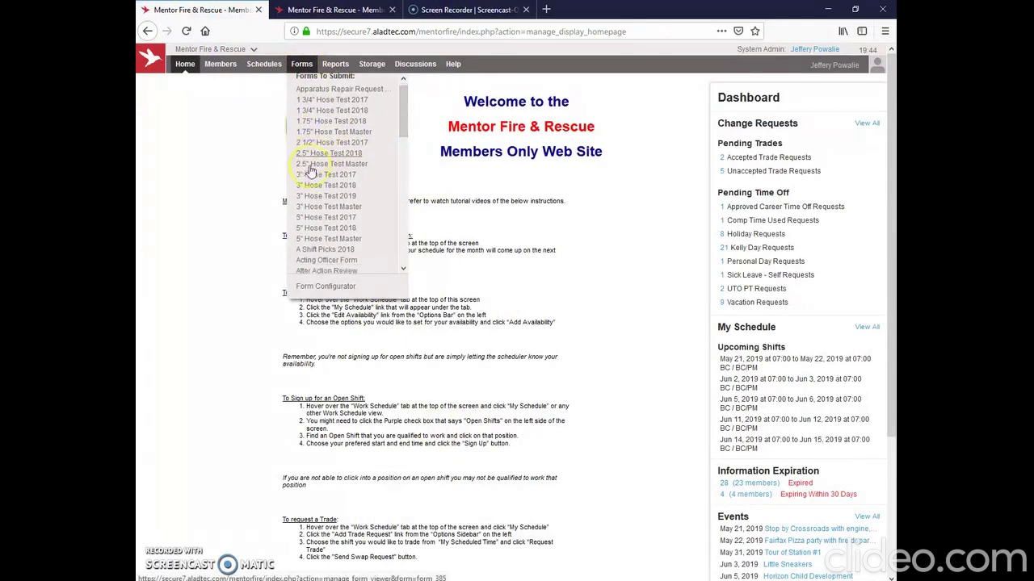
{"action": "scroll", "coordinate": [310, 170], "scroll_direction": "down", "scroll_amount": 3}
{"action": "left_click", "coordinate": [356, 249]}
{"action": "left_click", "coordinate": [499, 241]}
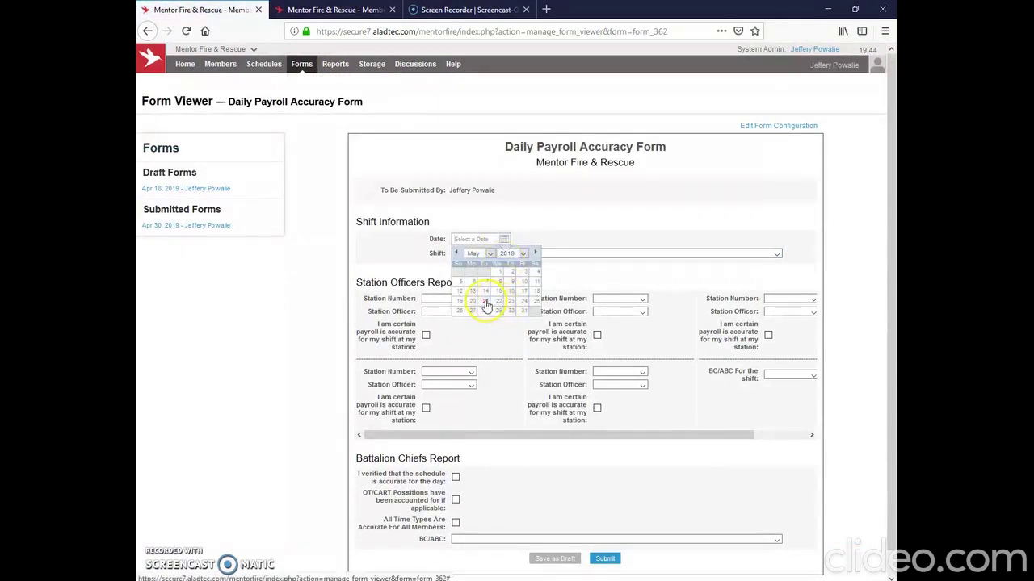
{"action": "left_click", "coordinate": [486, 302]}
{"action": "left_click", "coordinate": [777, 254]}
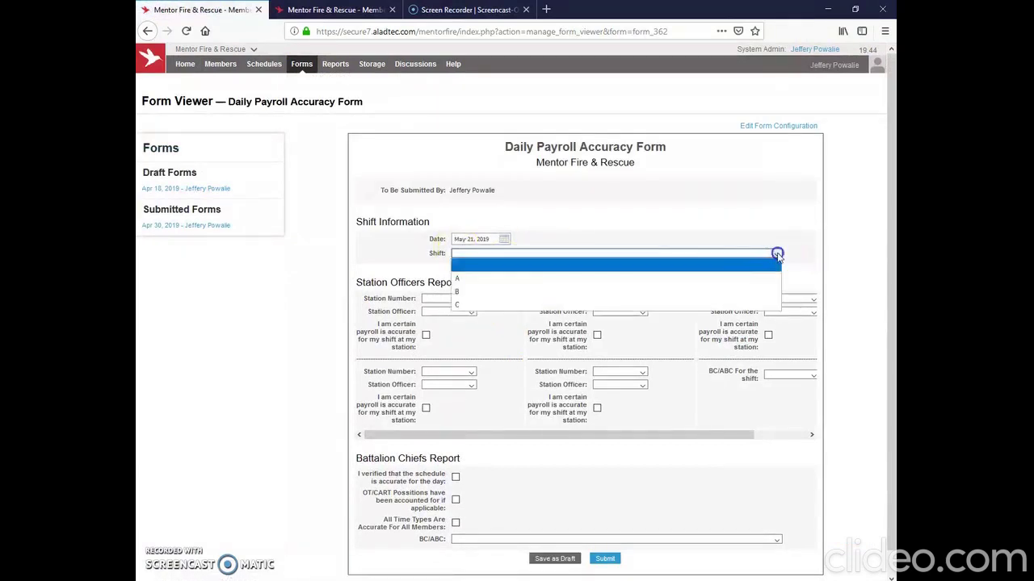
{"action": "left_click", "coordinate": [655, 291]}
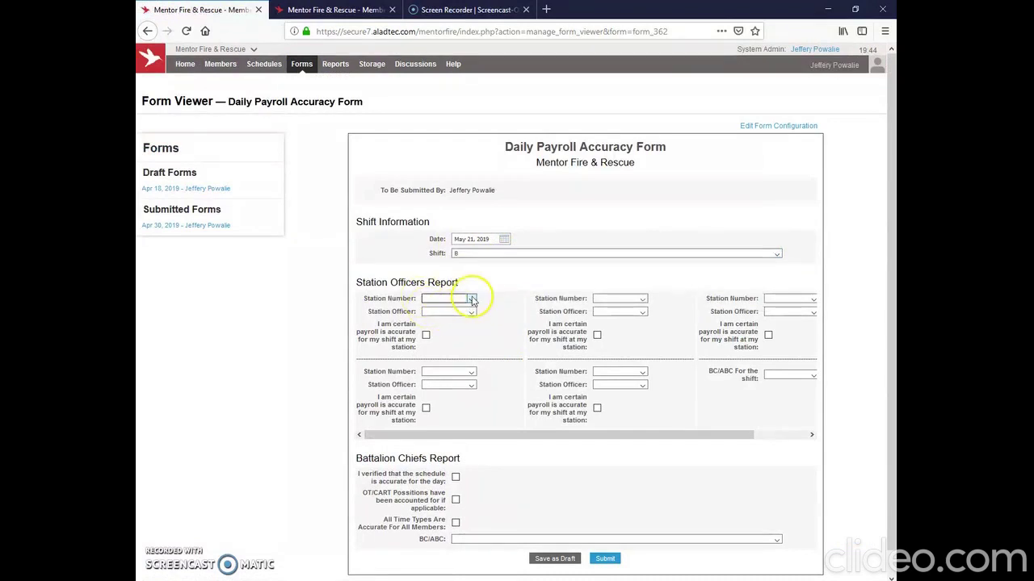
In the first Station Officers Report entry, choose Station 1 and its station officer, and certify that the shift's payroll is accurate
{"action": "left_click", "coordinate": [471, 299]}
{"action": "left_click", "coordinate": [455, 325]}
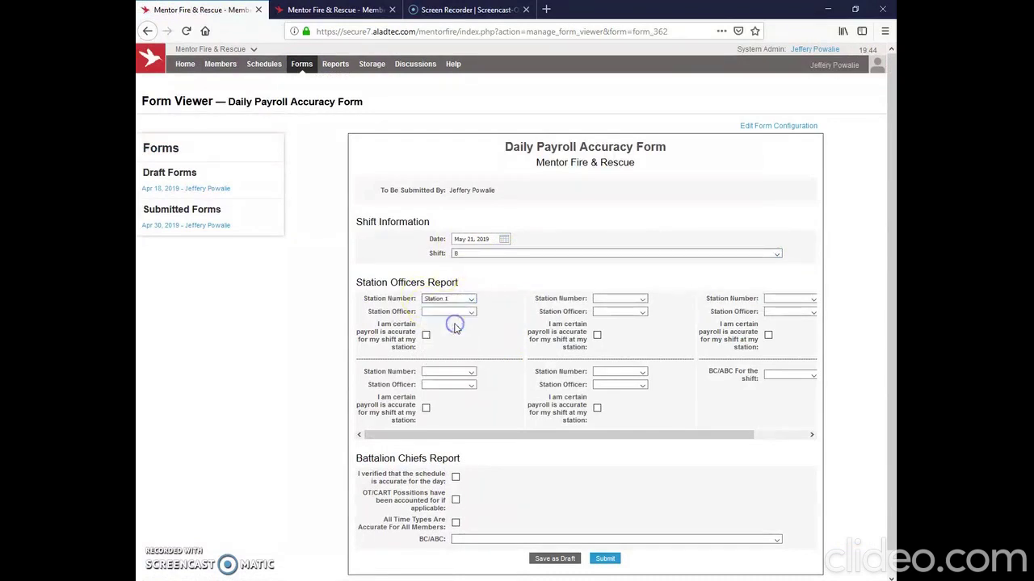
{"action": "left_click", "coordinate": [472, 312]}
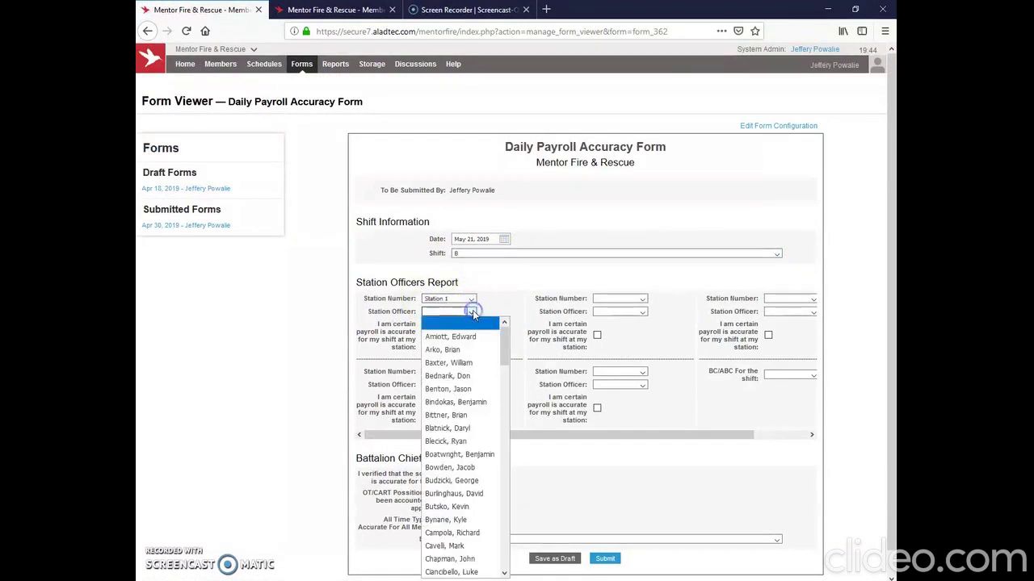
{"action": "left_click_drag", "start_coordinate": [505, 332], "coordinate": [505, 460]}
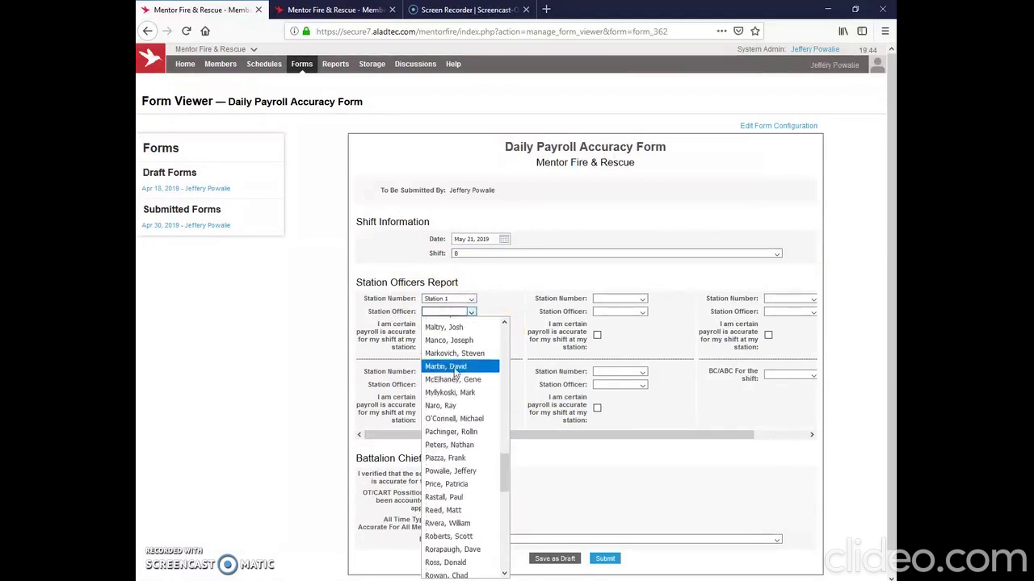
{"action": "scroll", "coordinate": [455, 372], "scroll_direction": "up", "scroll_amount": 1}
{"action": "scroll", "coordinate": [453, 360], "scroll_direction": "up", "scroll_amount": 1}
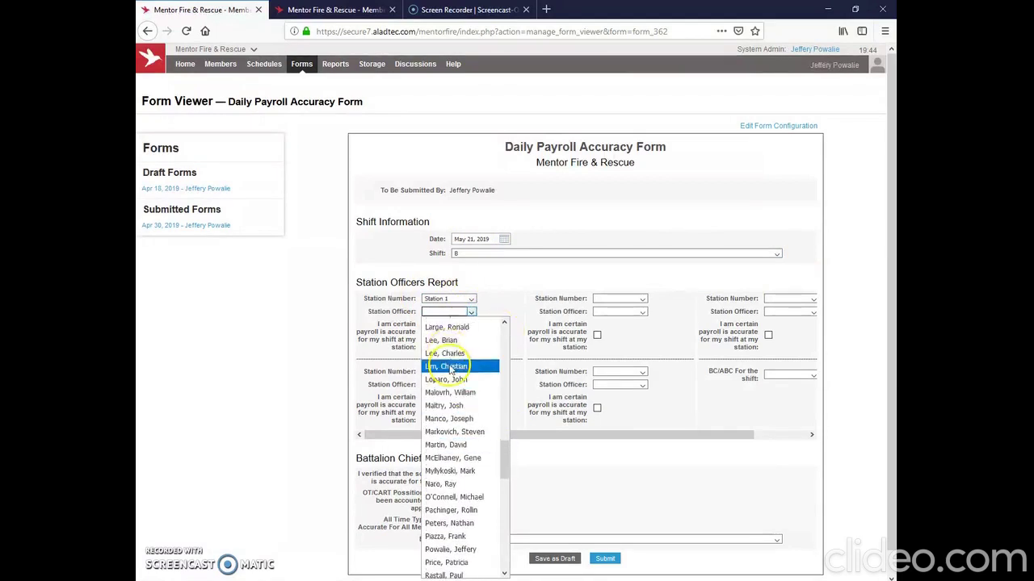
{"action": "left_click", "coordinate": [446, 336]}
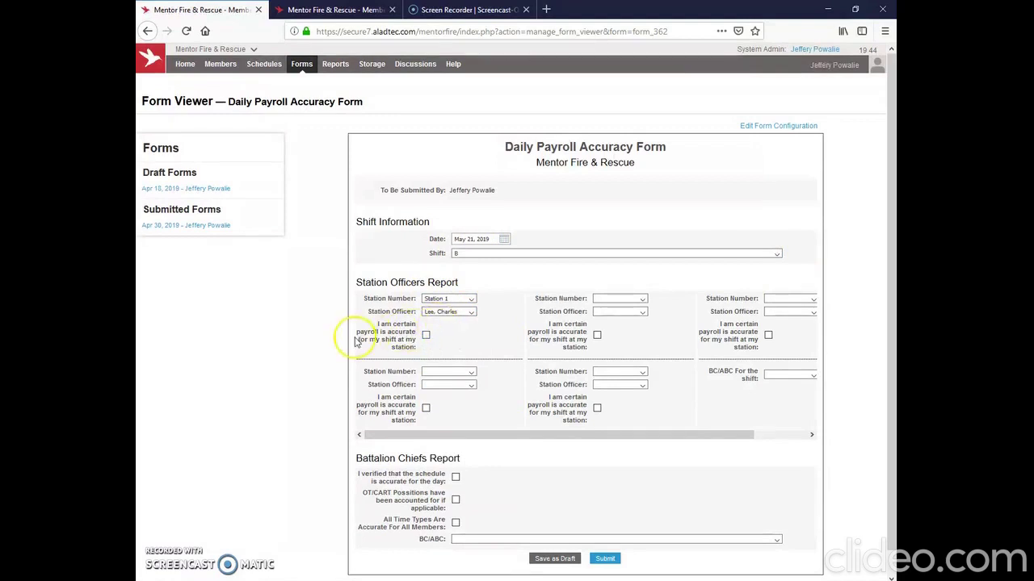
{"action": "left_click", "coordinate": [425, 336]}
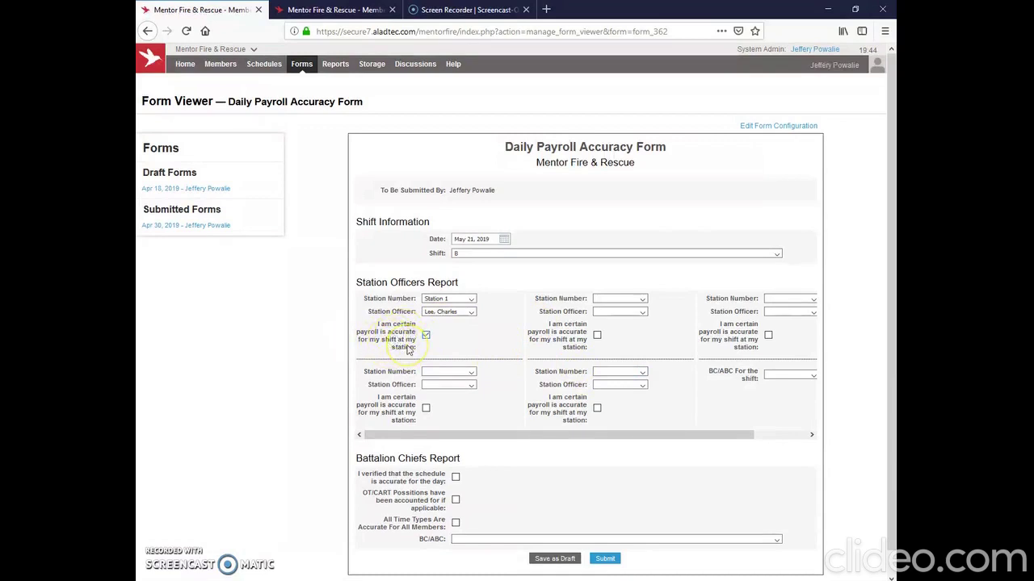
Submit the Daily Payroll Accuracy Form and go back to the home page
{"action": "left_click", "coordinate": [605, 558]}
{"action": "mouse_move", "coordinate": [185, 68]}
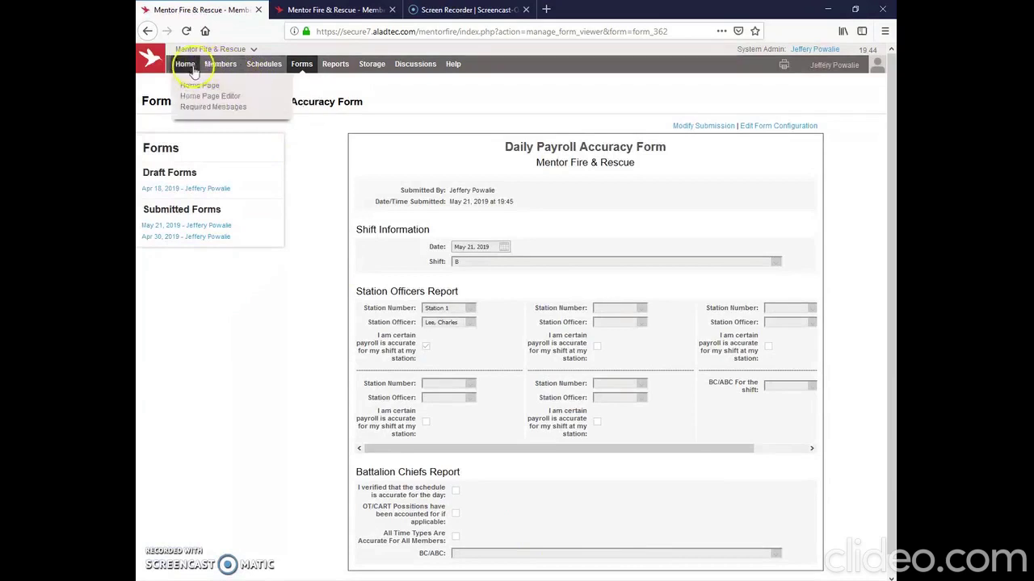
{"action": "left_click", "coordinate": [199, 86]}
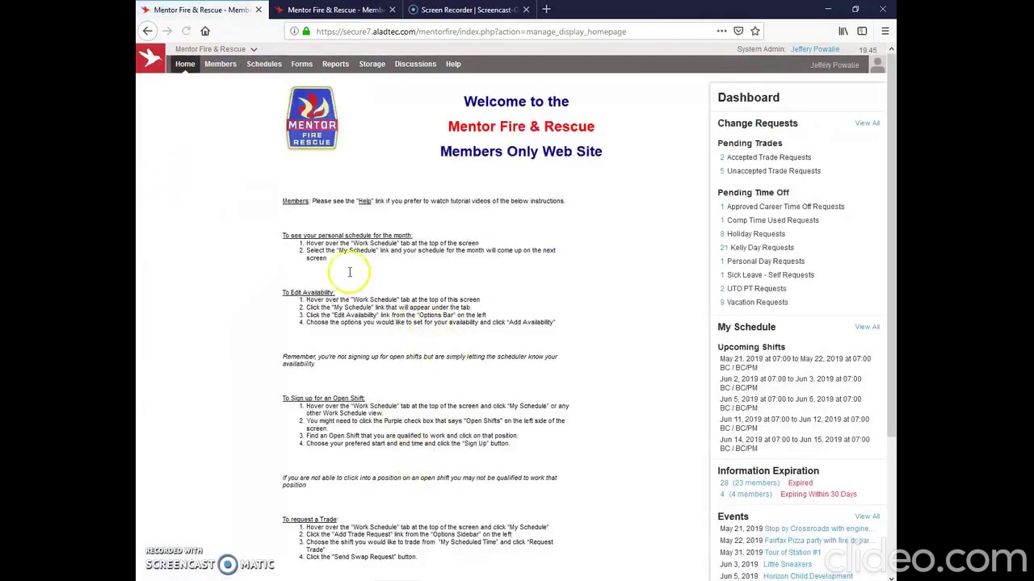
Open the May 21, 2019 submission from the Daily Payroll Accuracy Form report
{"action": "mouse_move", "coordinate": [338, 66]}
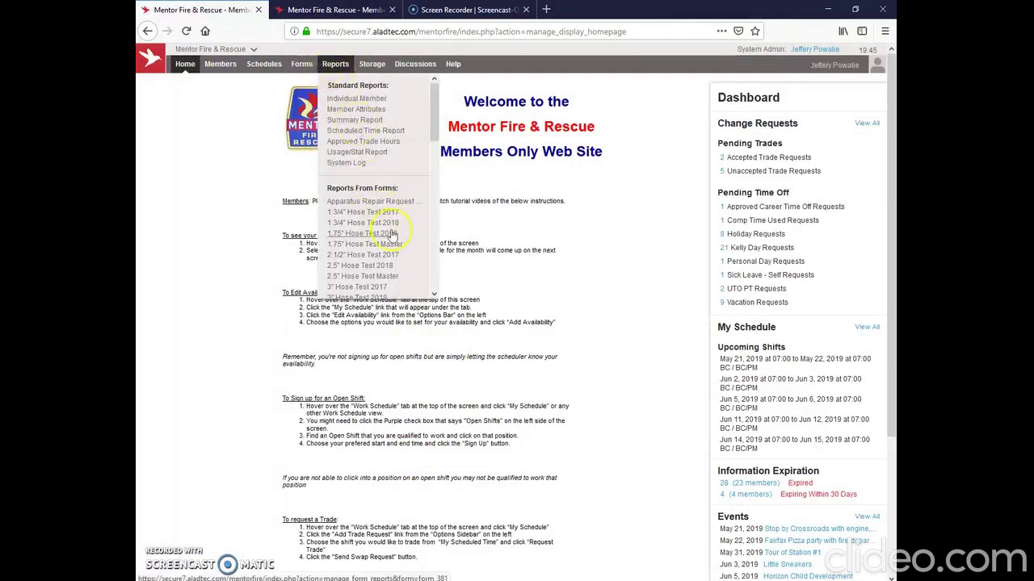
{"action": "scroll", "coordinate": [385, 208], "scroll_direction": "down", "scroll_amount": 5}
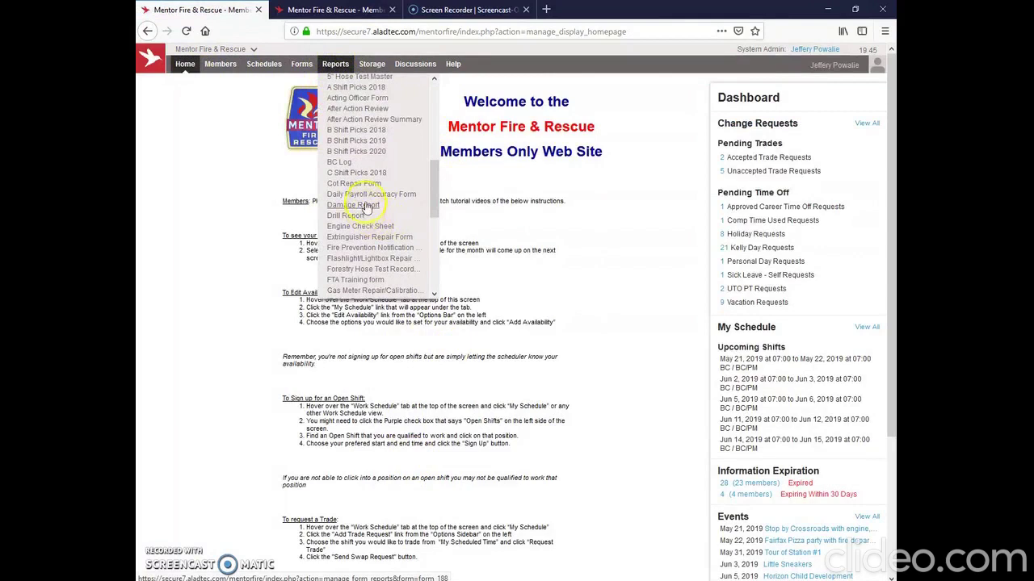
{"action": "left_click", "coordinate": [373, 194]}
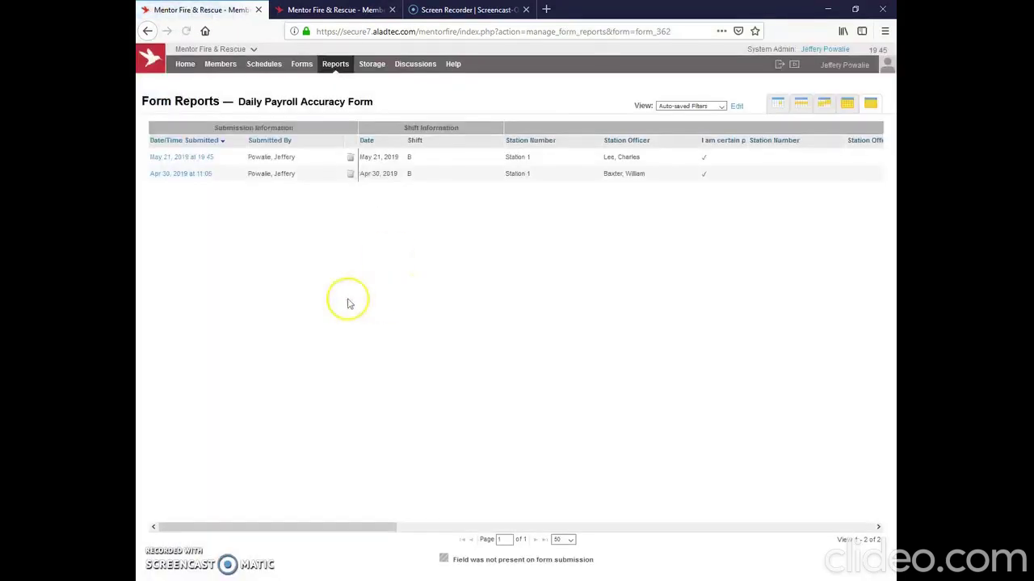
{"action": "left_click", "coordinate": [169, 161]}
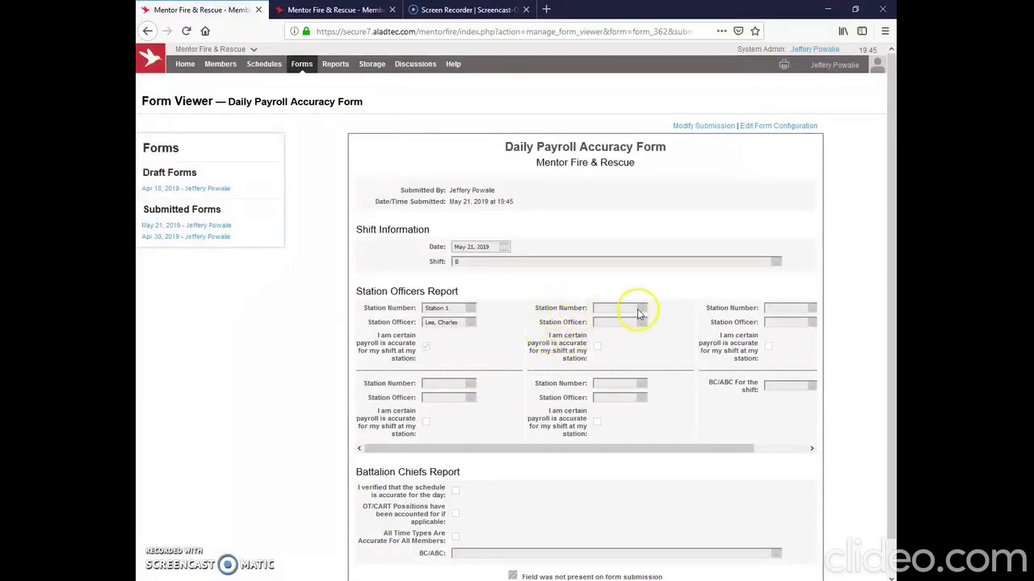
Modify the submission by setting the second station entry to New Option 1, choosing its station officer and certifying its payroll as accurate
{"action": "left_click", "coordinate": [695, 125]}
{"action": "left_click", "coordinate": [640, 306]}
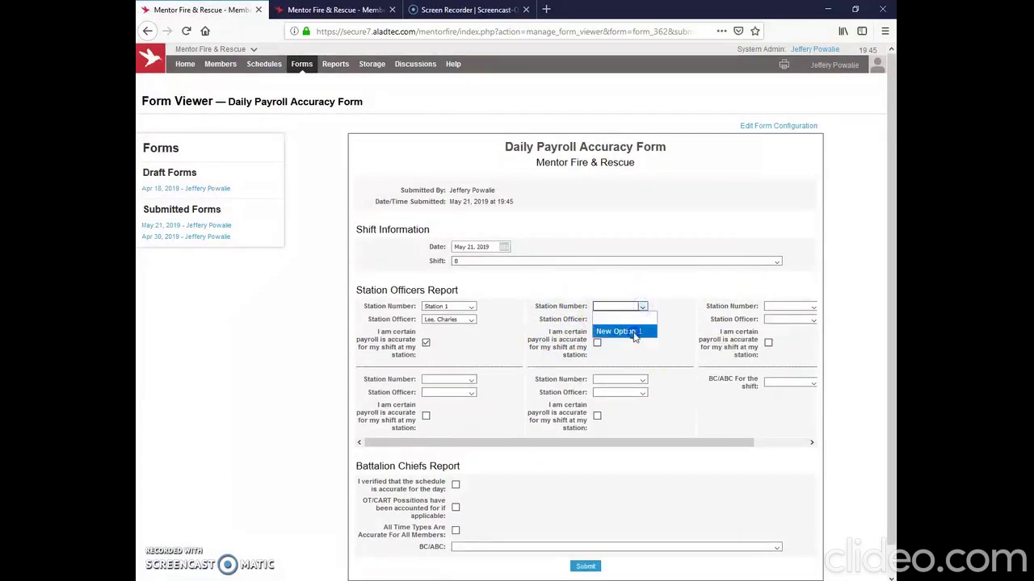
{"action": "left_click", "coordinate": [635, 332]}
{"action": "left_click", "coordinate": [642, 321]}
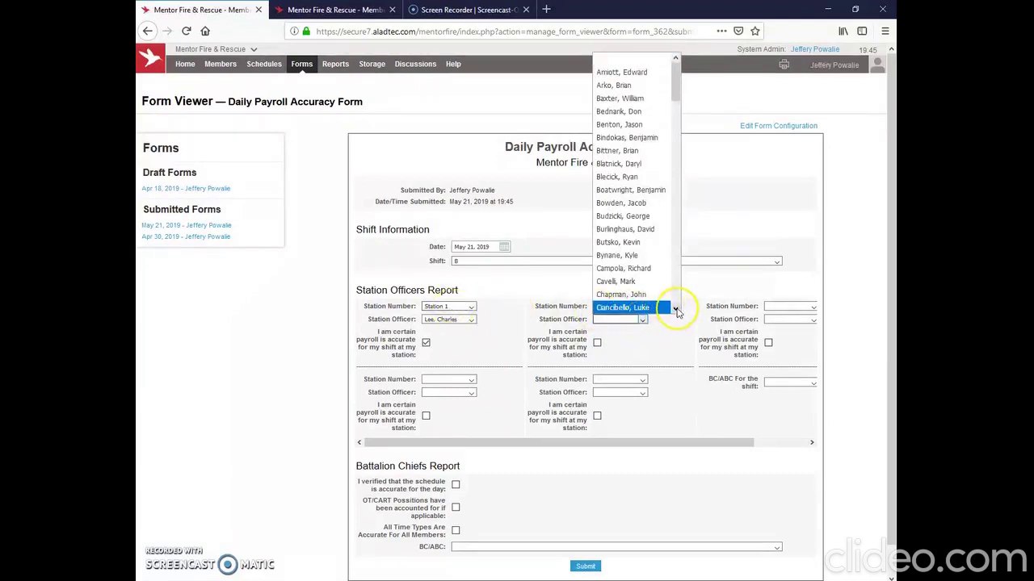
{"action": "scroll", "coordinate": [676, 308], "scroll_direction": "down", "scroll_amount": 6}
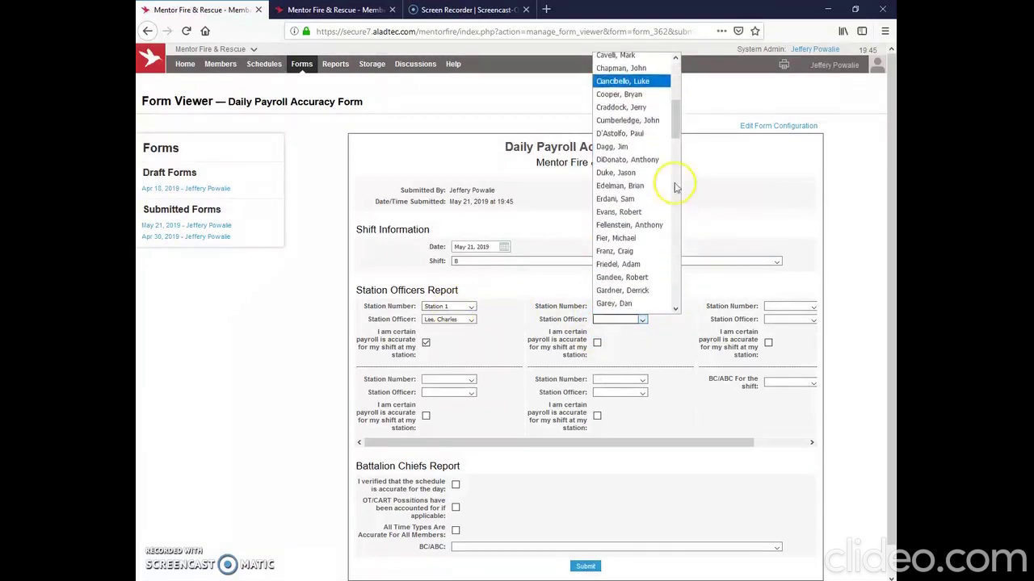
{"action": "left_click_drag", "start_coordinate": [675, 129], "coordinate": [676, 328]}
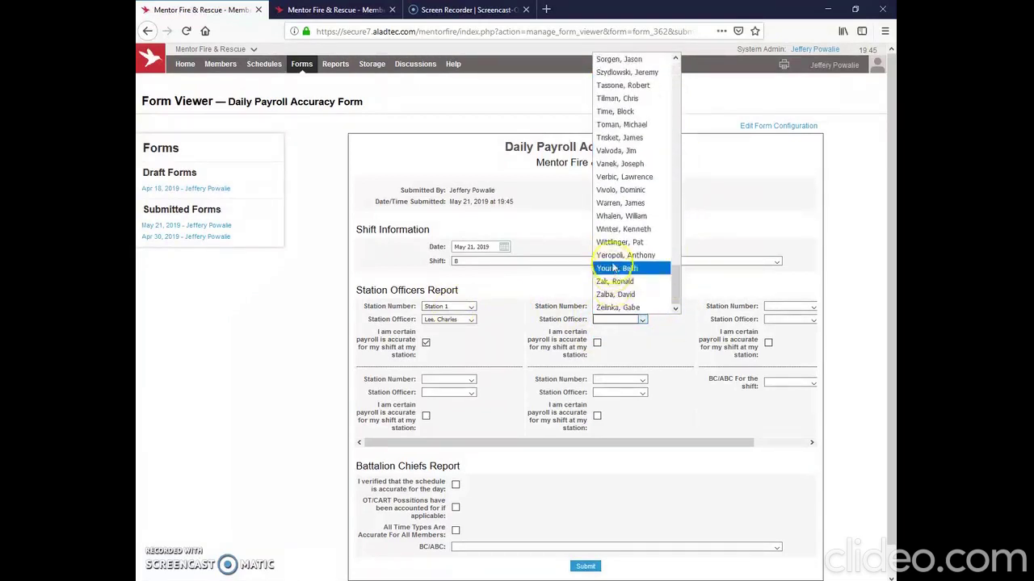
{"action": "left_click", "coordinate": [619, 232]}
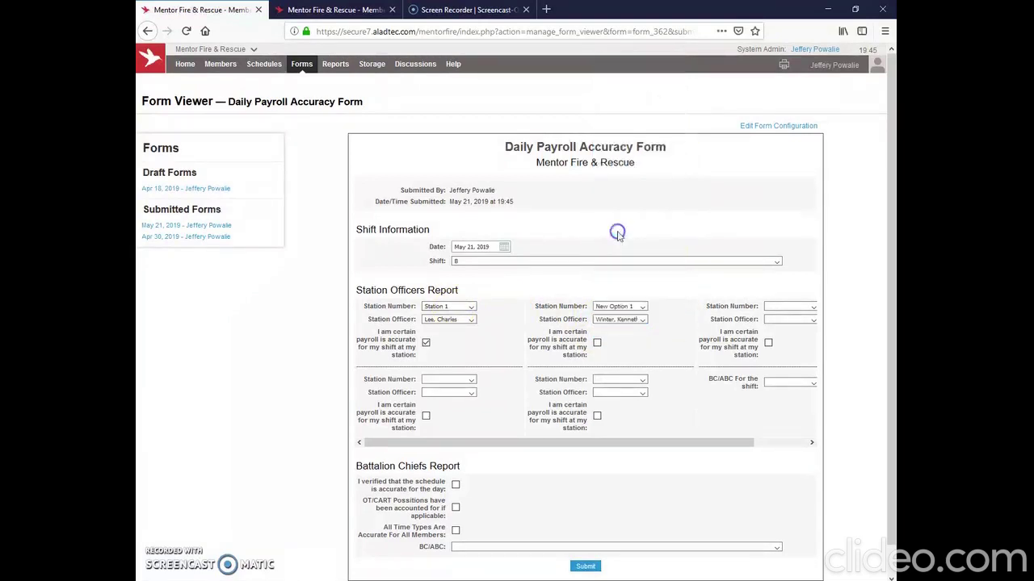
{"action": "left_click", "coordinate": [596, 343]}
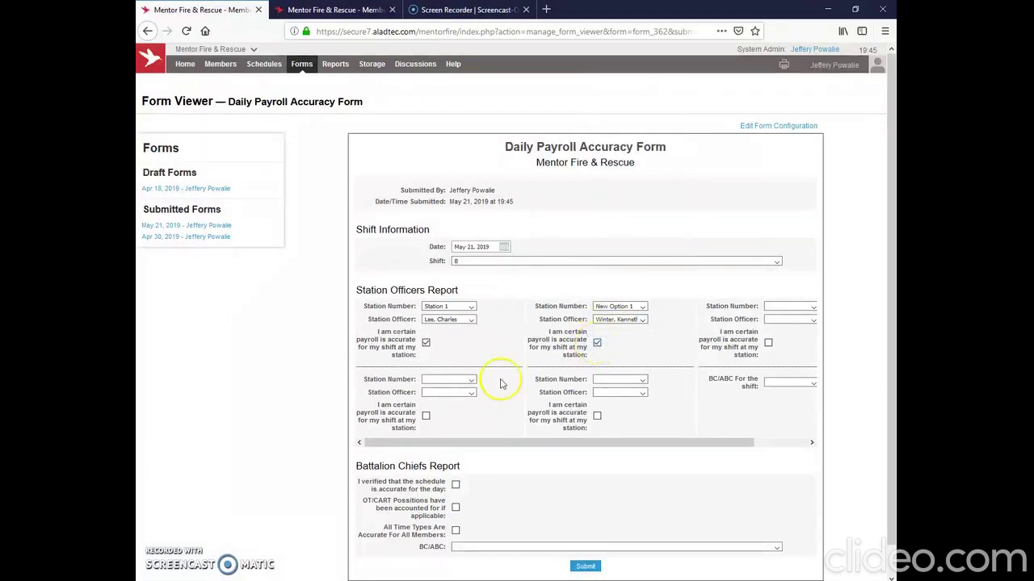
Submit the modified Daily Payroll Accuracy Form and return to the home page
{"action": "scroll", "coordinate": [339, 457], "scroll_direction": "down", "scroll_amount": 1}
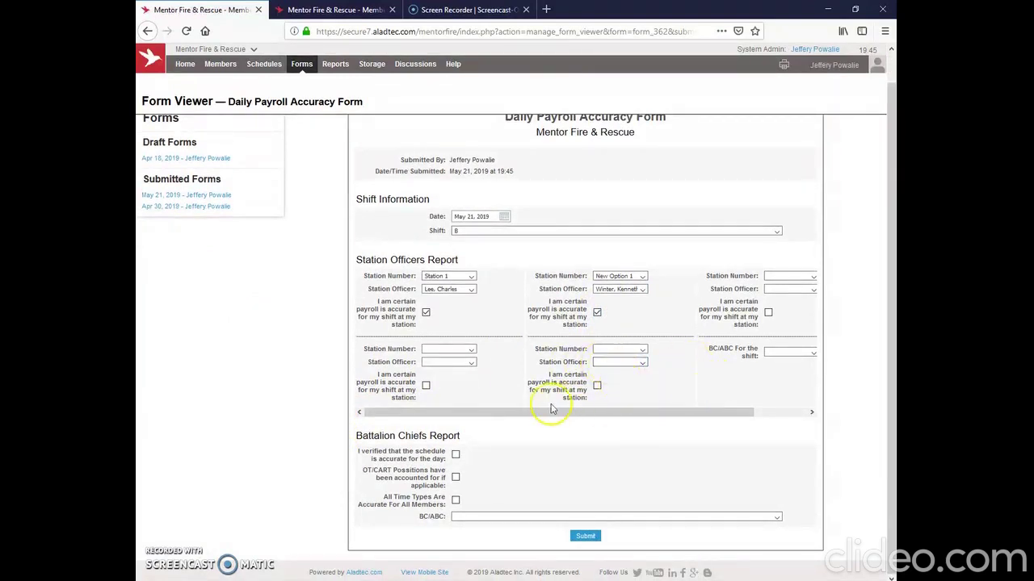
{"action": "left_click_drag", "start_coordinate": [646, 413], "coordinate": [562, 417]}
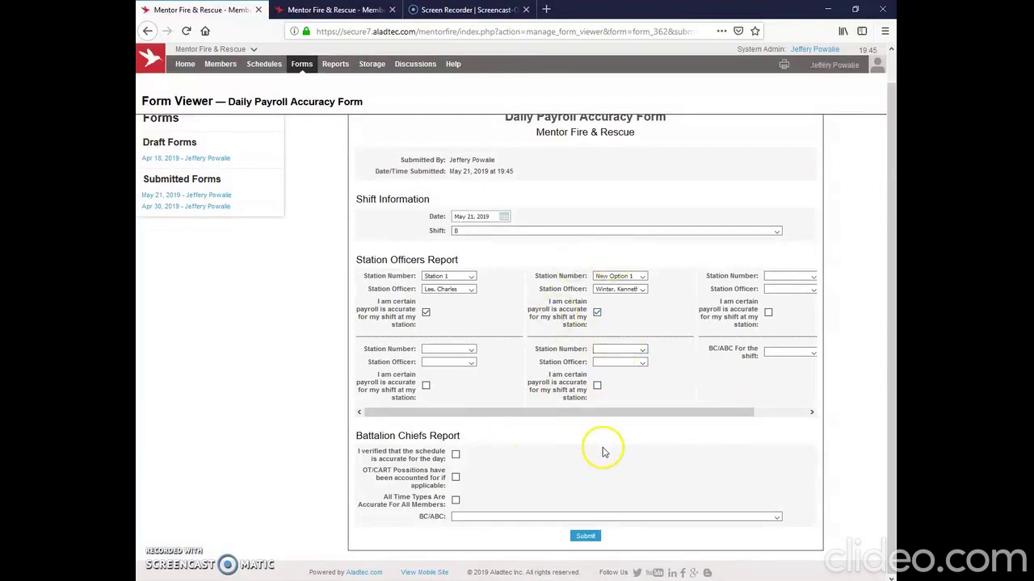
{"action": "left_click", "coordinate": [586, 536]}
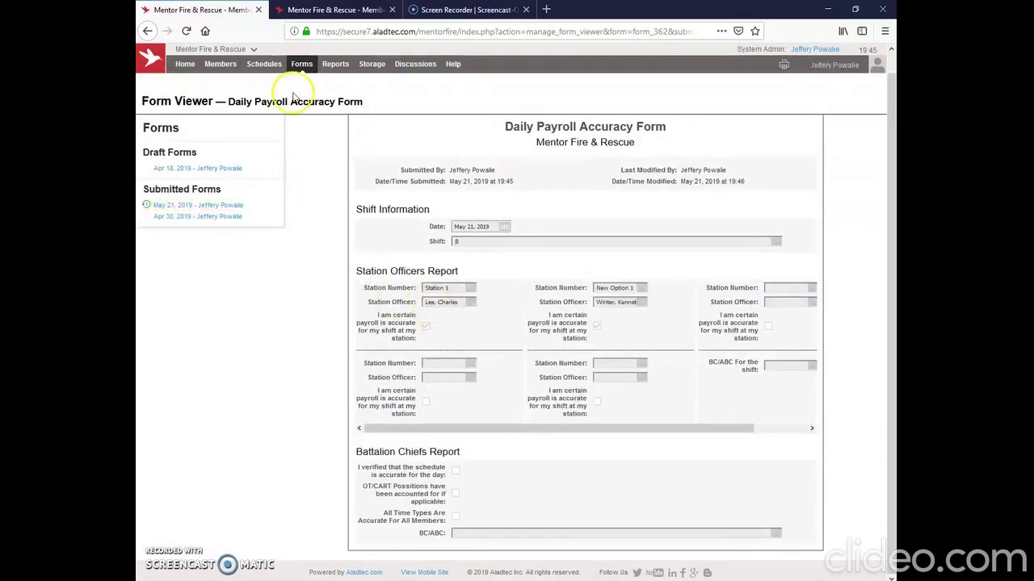
{"action": "mouse_move", "coordinate": [264, 64]}
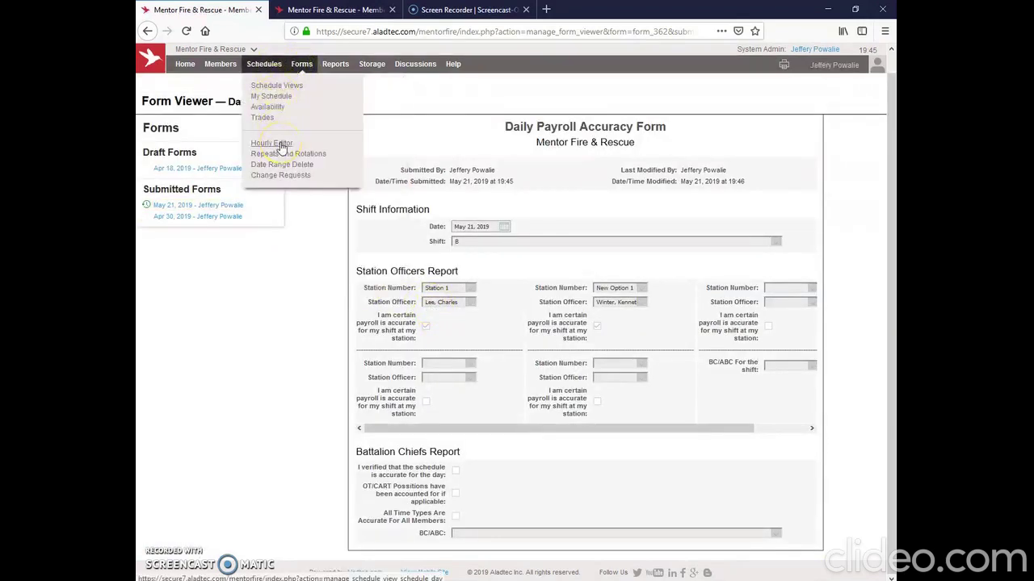
{"action": "mouse_move", "coordinate": [231, 65]}
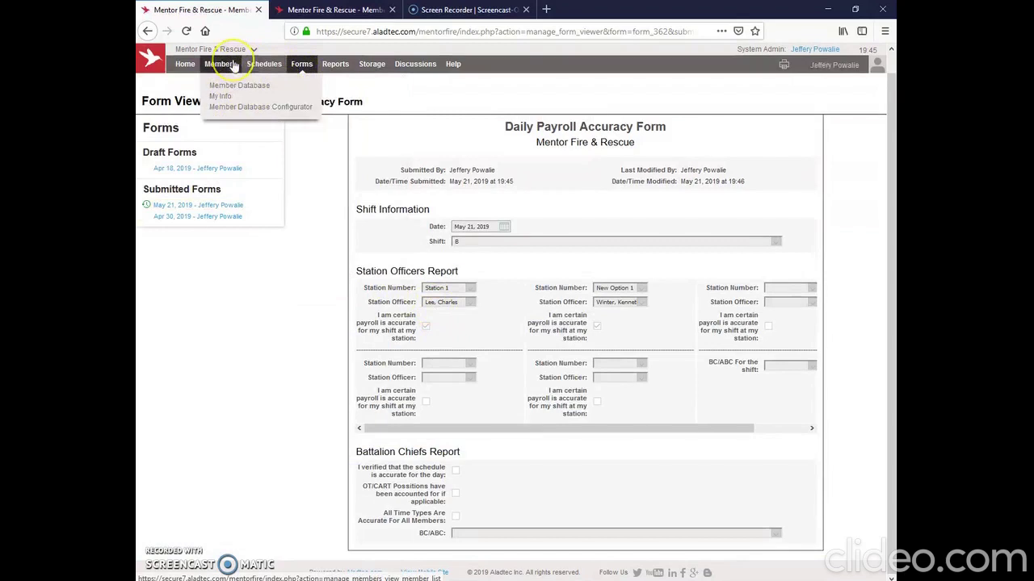
{"action": "left_click", "coordinate": [185, 63]}
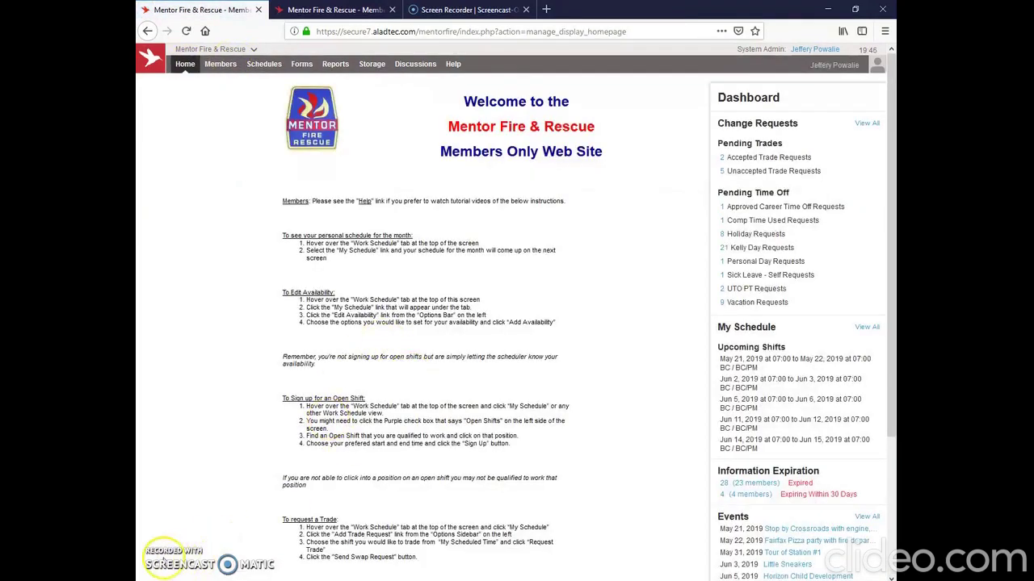
Open the May 21, 2019 submission again from the Daily Payroll Accuracy Form report
{"action": "mouse_move", "coordinate": [334, 64]}
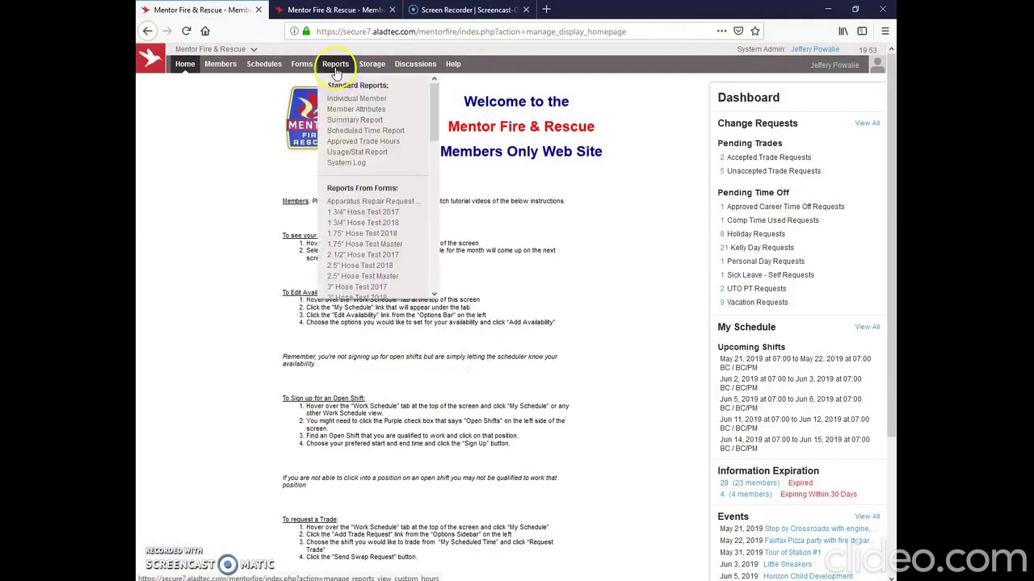
{"action": "scroll", "coordinate": [373, 236], "scroll_direction": "down", "scroll_amount": 5}
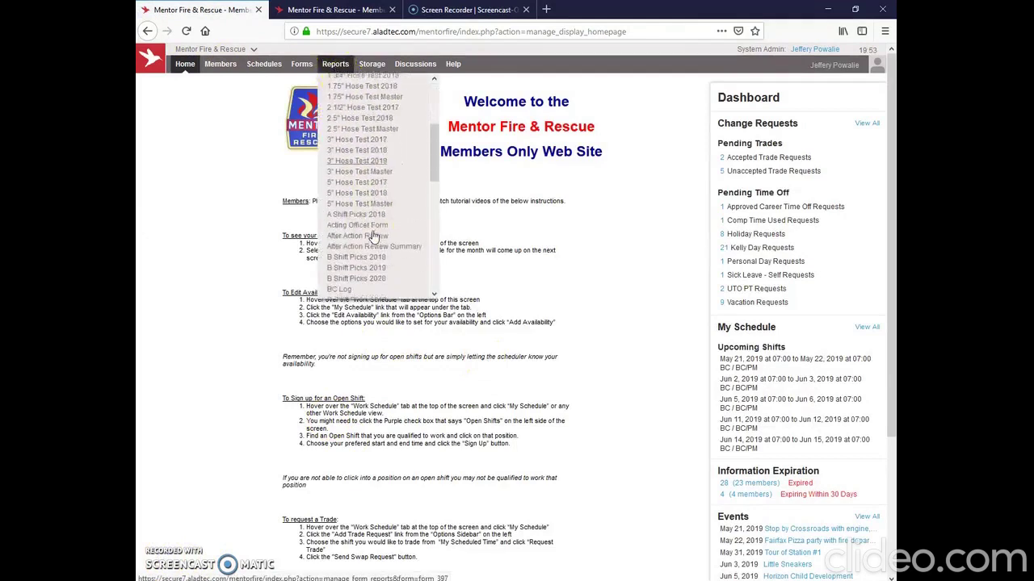
{"action": "scroll", "coordinate": [373, 236], "scroll_direction": "down", "scroll_amount": 3}
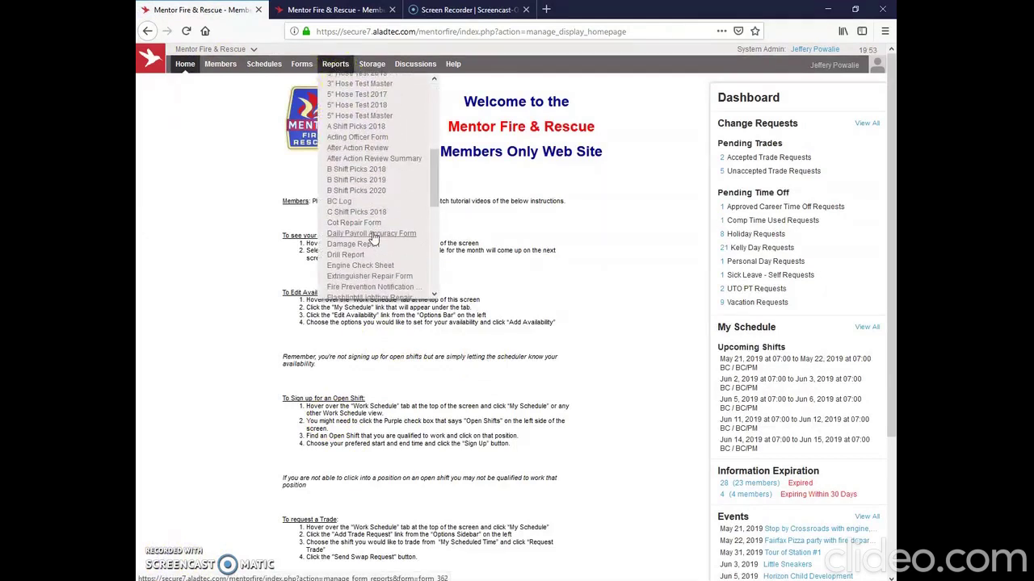
{"action": "left_click", "coordinate": [373, 234]}
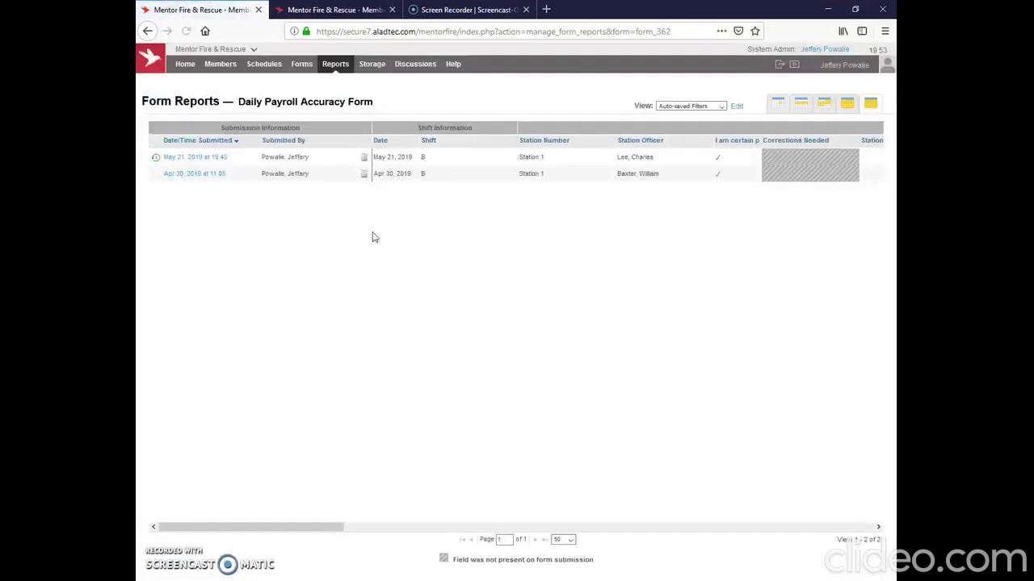
{"action": "left_click", "coordinate": [216, 157]}
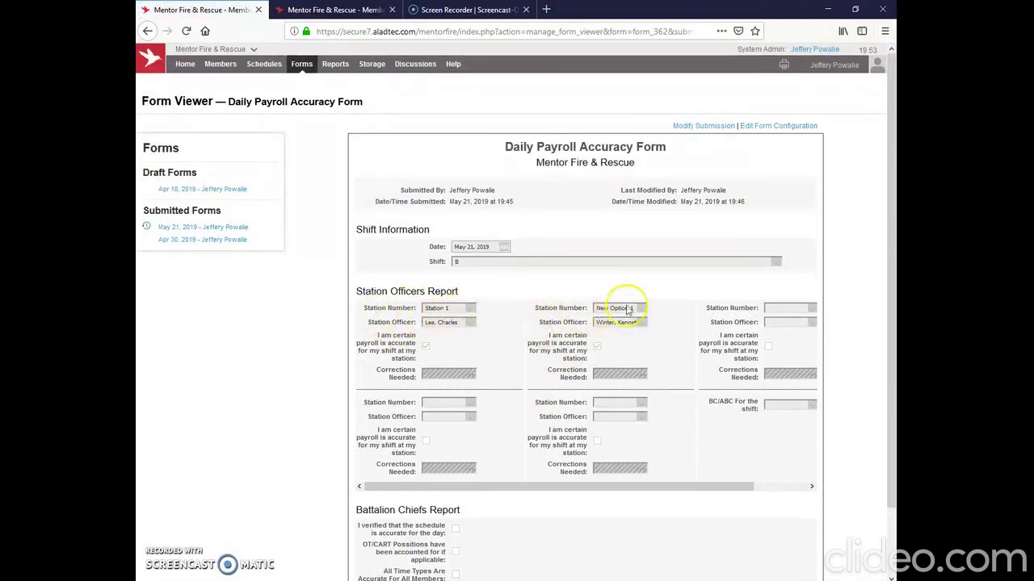
Modify the submission by setting the third station entry to Station 3 with CART 1000-1120 and 1 hour holdover corrections, submit it and return home
{"action": "left_click", "coordinate": [710, 127]}
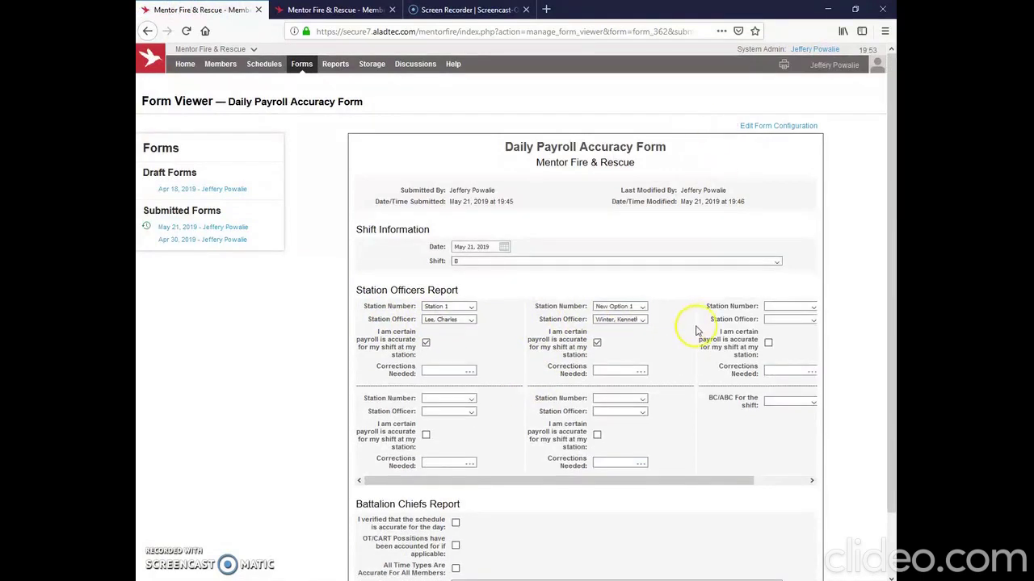
{"action": "left_click", "coordinate": [811, 307]}
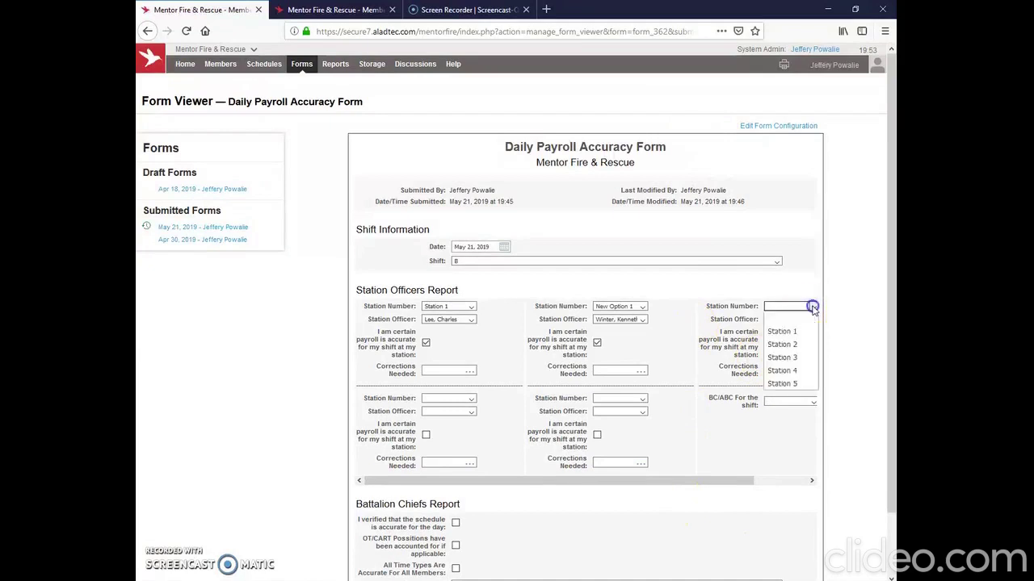
{"action": "left_click", "coordinate": [799, 358]}
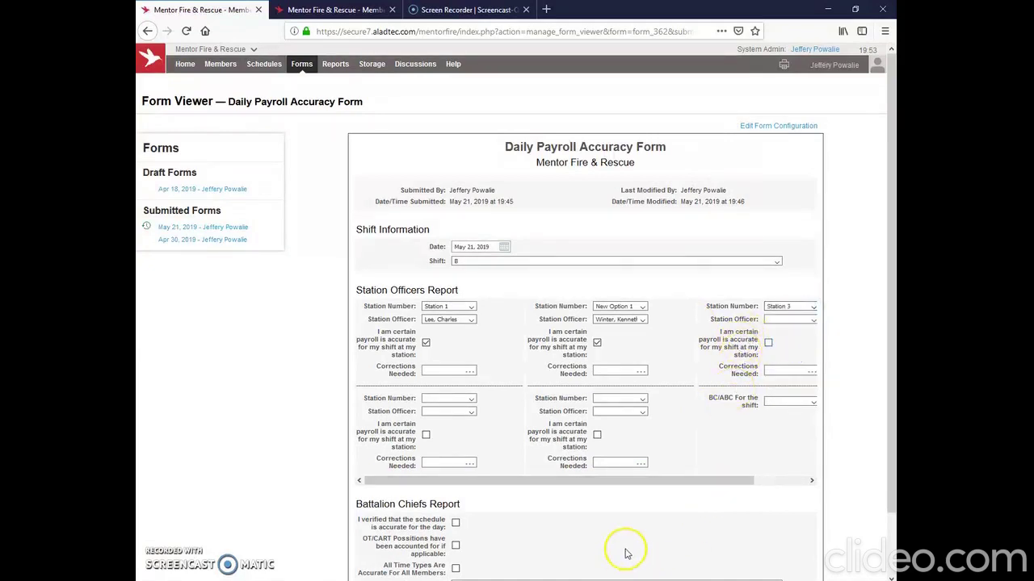
{"action": "scroll", "coordinate": [886, 503], "scroll_direction": "down", "scroll_amount": 1}
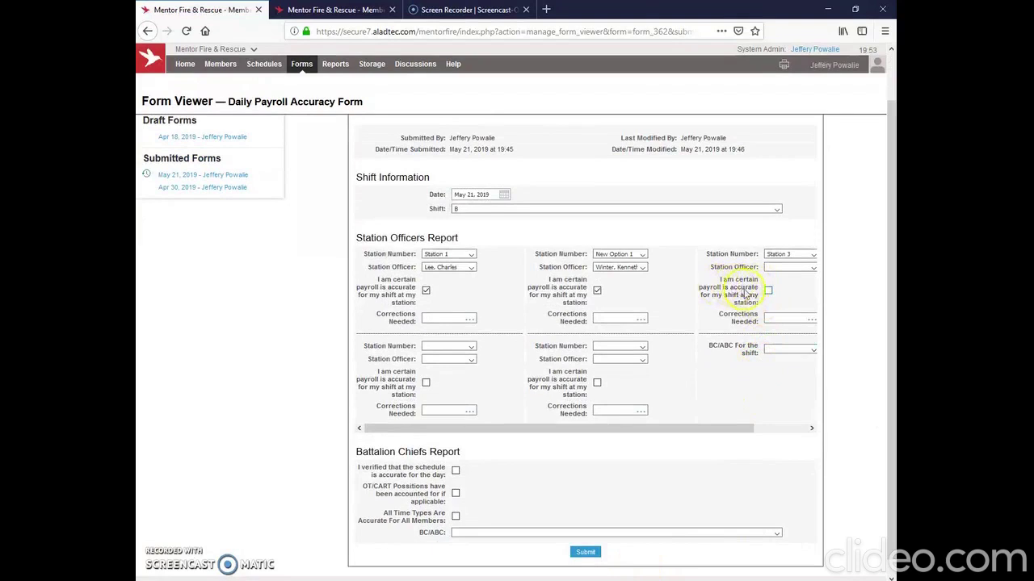
{"action": "left_click", "coordinate": [770, 317]}
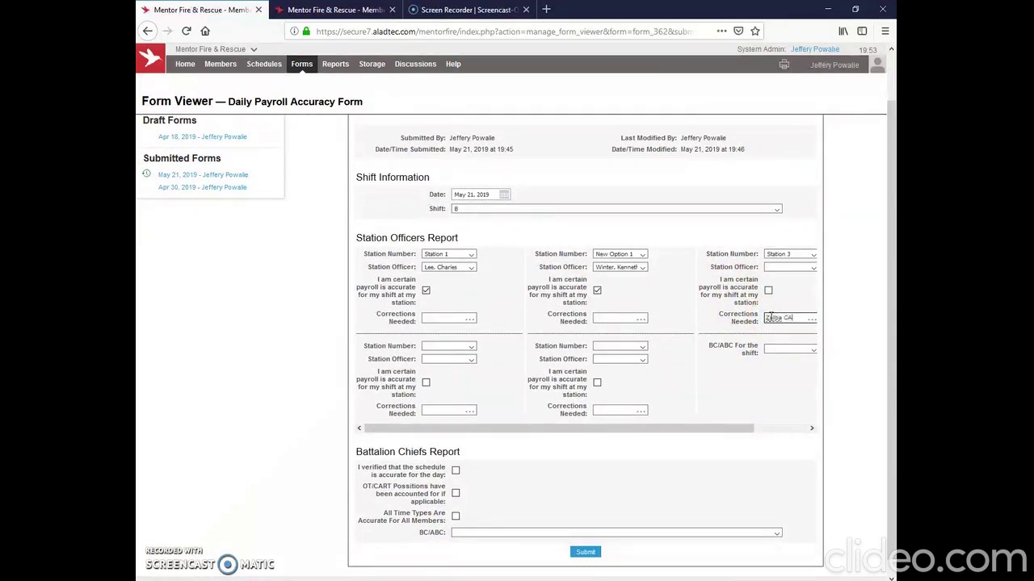
{"action": "type", "text": "180"}
{"action": "left_click", "coordinate": [585, 551]}
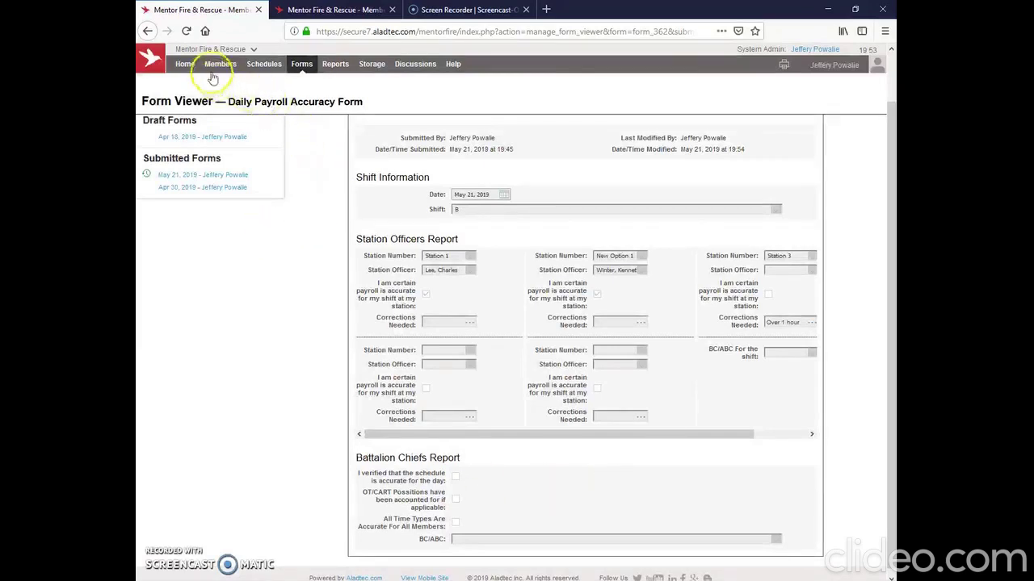
{"action": "left_click", "coordinate": [191, 86]}
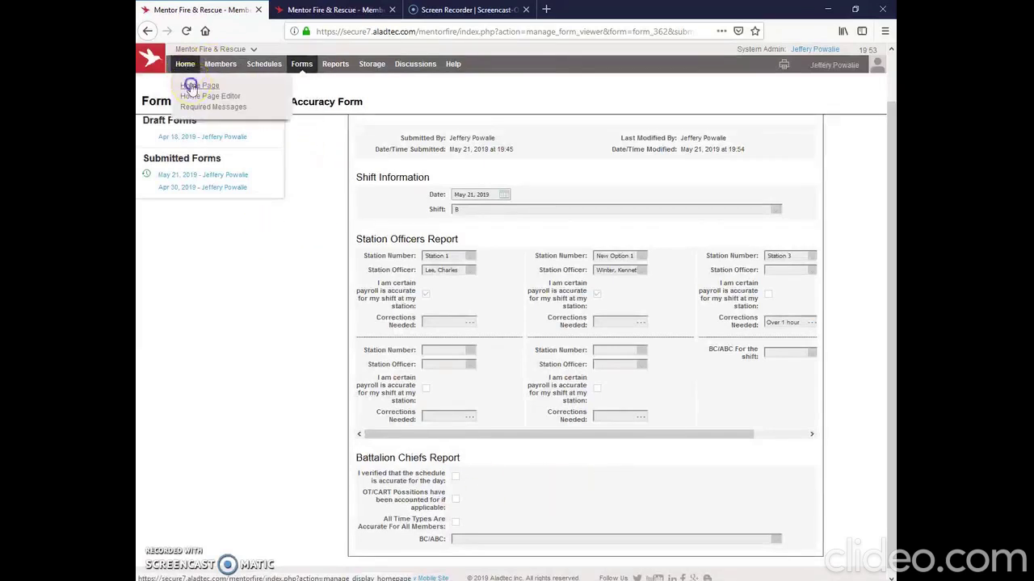
Open a blank Daily Payroll Accuracy Form, view its submitted May 21, 2019 entry and go back to the home page
{"action": "mouse_move", "coordinate": [314, 68]}
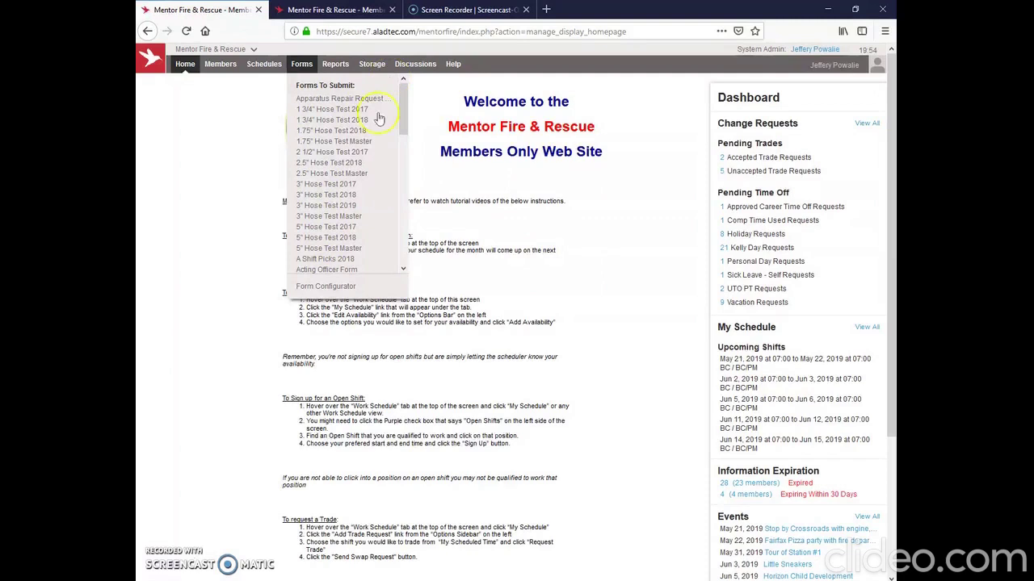
{"action": "left_click", "coordinate": [260, 67]}
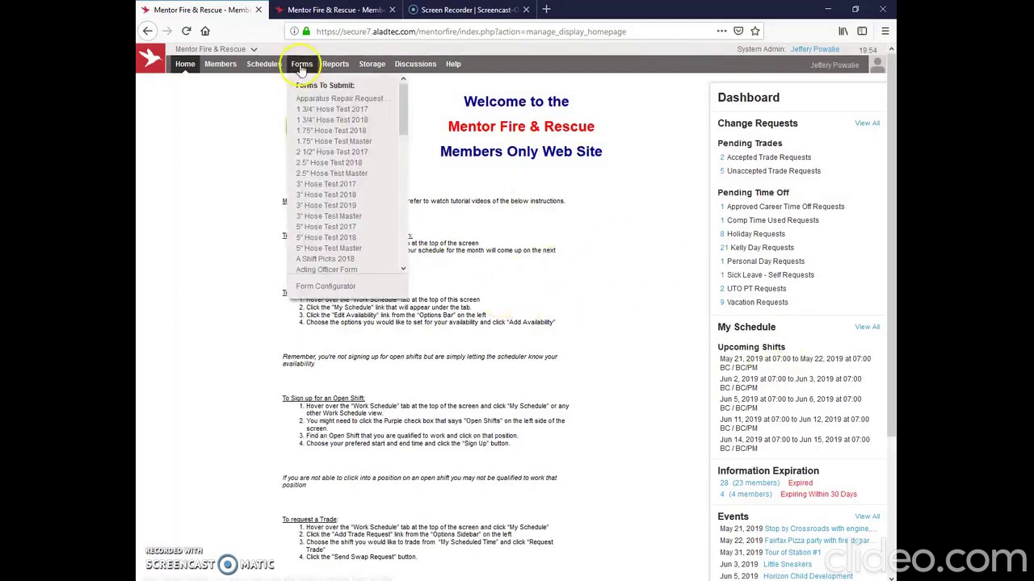
{"action": "scroll", "coordinate": [327, 182], "scroll_direction": "down", "scroll_amount": 1}
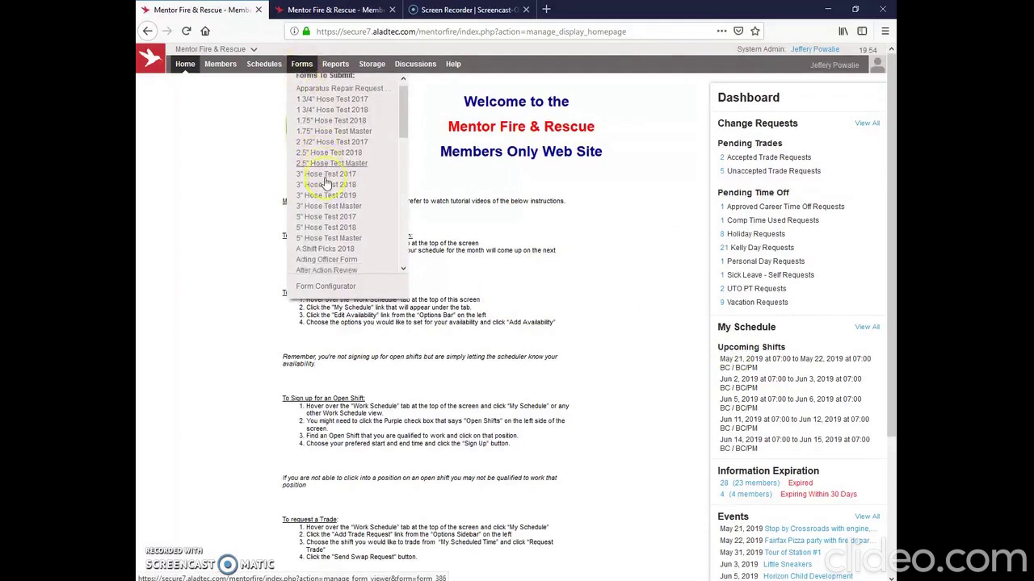
{"action": "scroll", "coordinate": [325, 182], "scroll_direction": "down", "scroll_amount": 4}
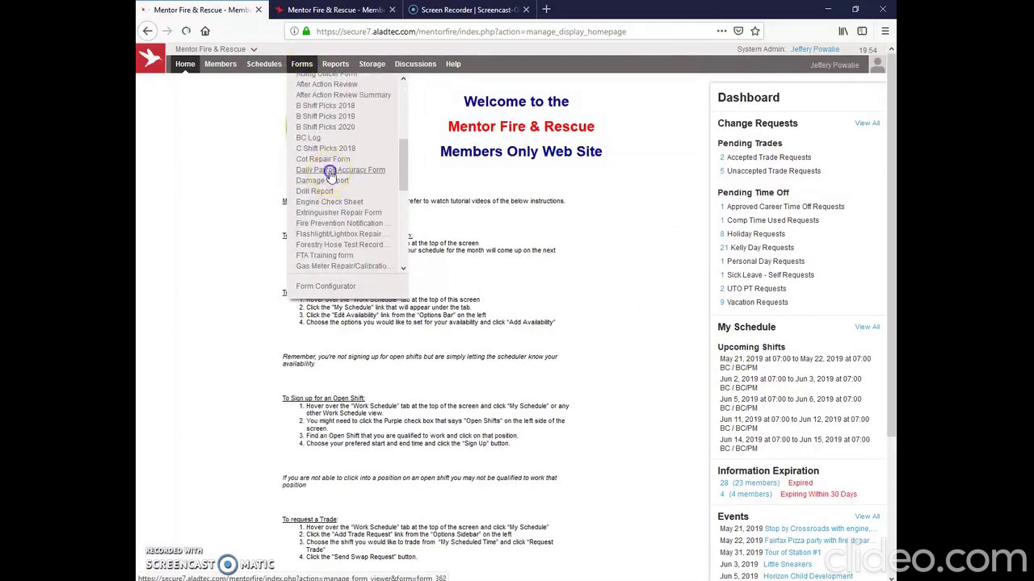
{"action": "left_click", "coordinate": [331, 169]}
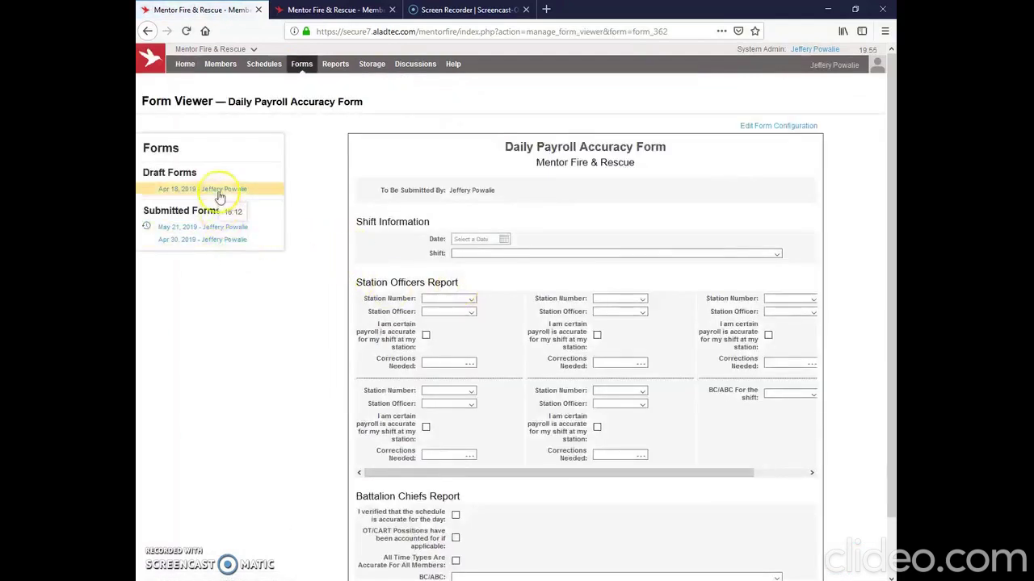
{"action": "left_click", "coordinate": [218, 229]}
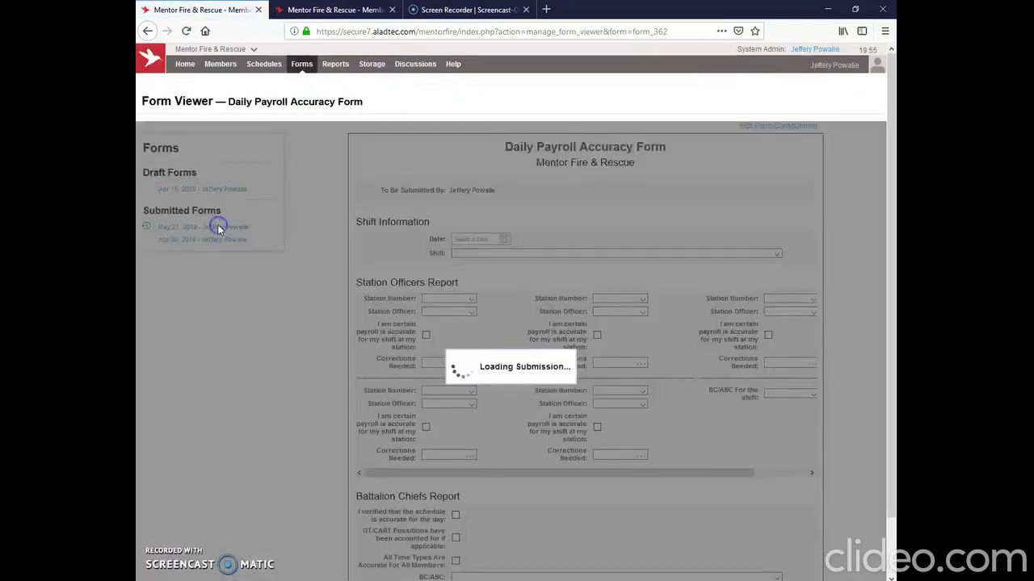
{"action": "left_click", "coordinate": [191, 83]}
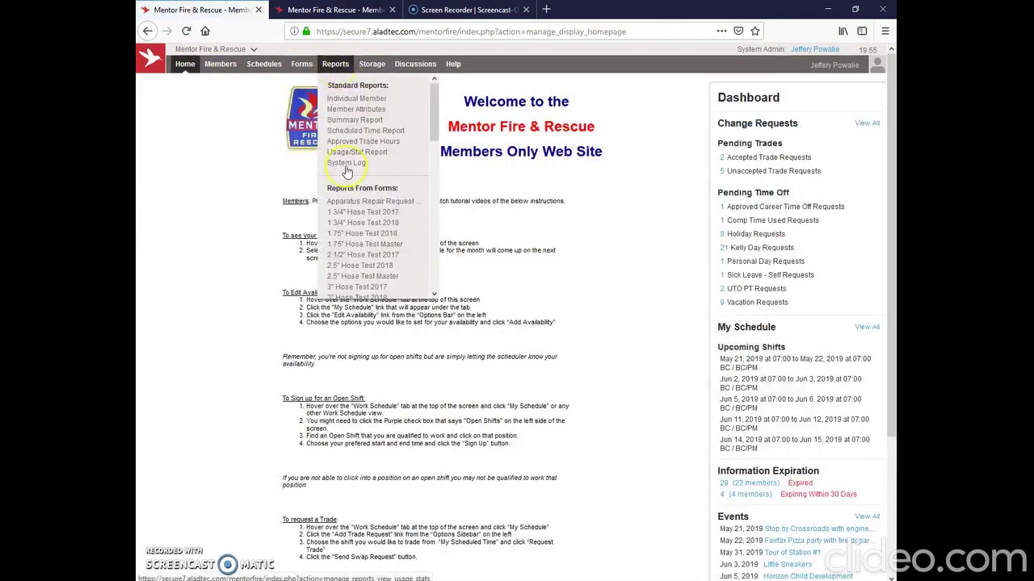
Open the May 21, 2019 submission from the Daily Payroll Accuracy Form report and read the full Station 3 corrections note
{"action": "scroll", "coordinate": [374, 242], "scroll_direction": "down", "scroll_amount": 5}
{"action": "scroll", "coordinate": [374, 245], "scroll_direction": "down", "scroll_amount": 3}
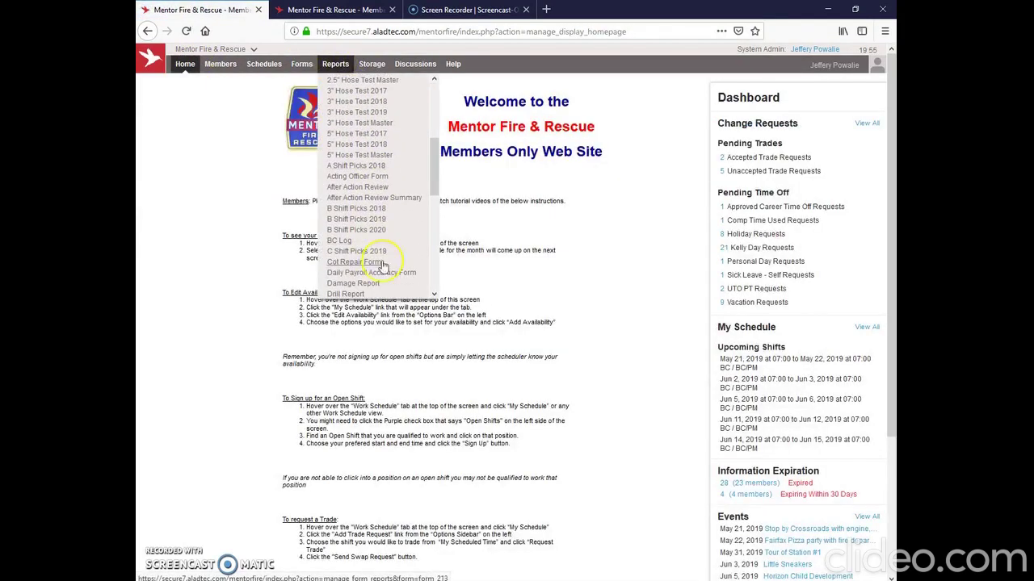
{"action": "left_click", "coordinate": [370, 233]}
{"action": "left_click", "coordinate": [202, 159]}
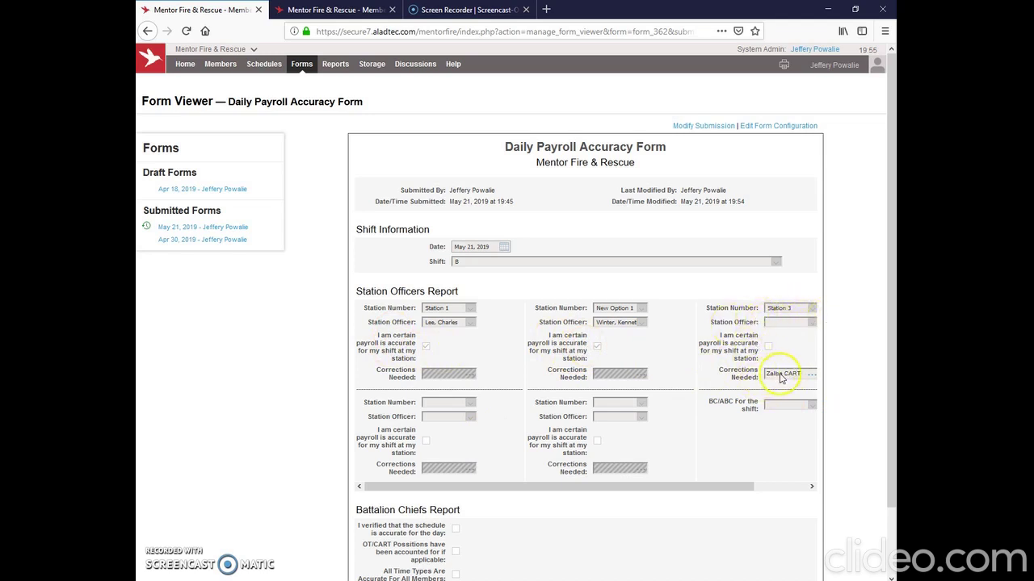
{"action": "left_click", "coordinate": [811, 375]}
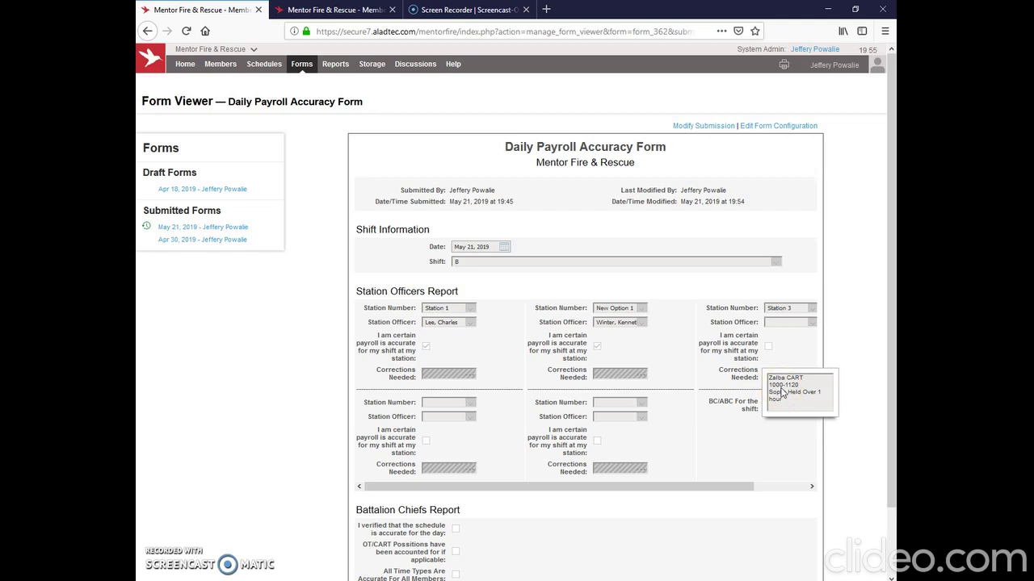
{"action": "left_click", "coordinate": [863, 348]}
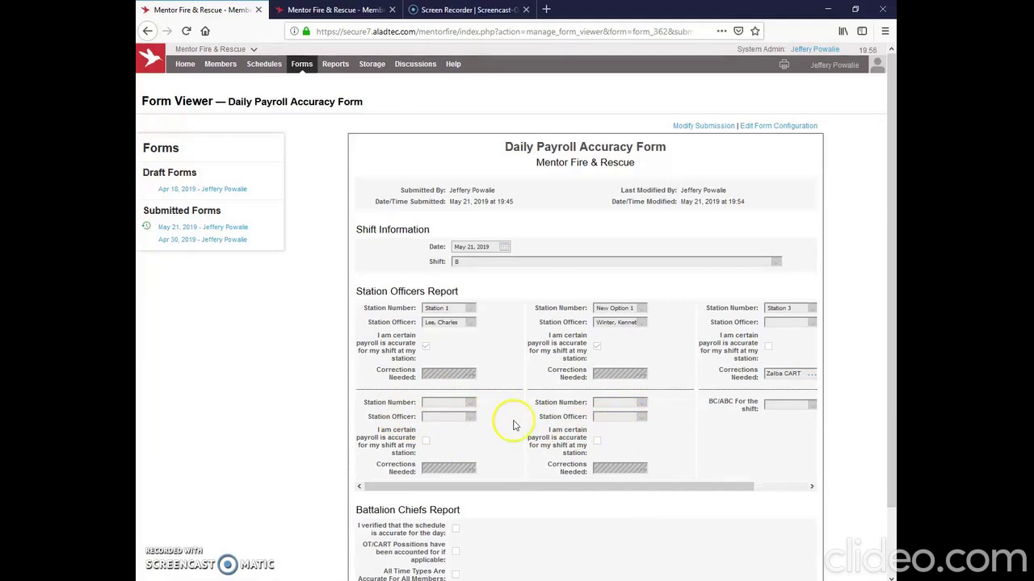
Open the Hourly Editor for May 21, 2019 and apply its view filters with all work schedules selected
{"action": "mouse_move", "coordinate": [225, 66]}
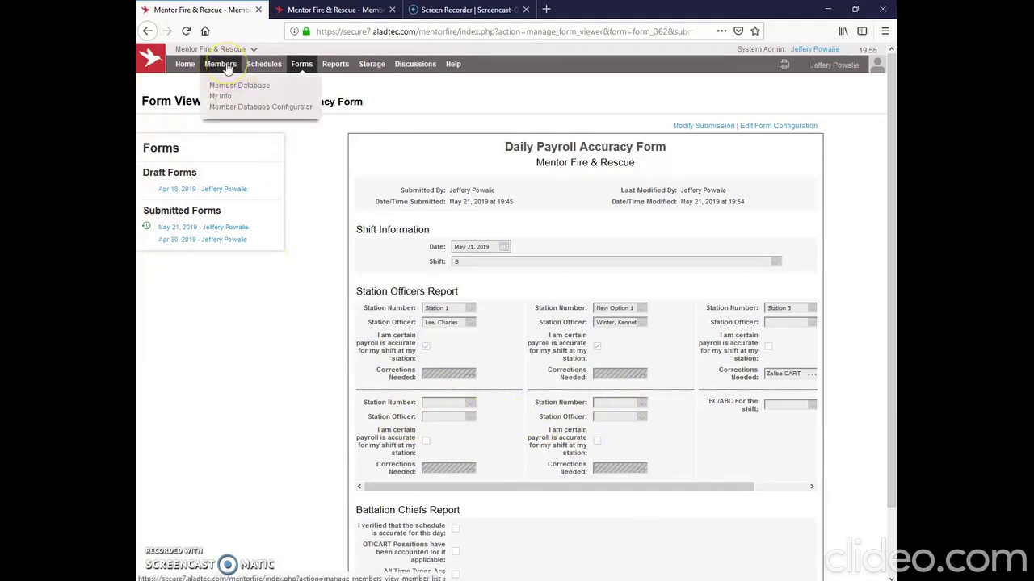
{"action": "mouse_move", "coordinate": [262, 65]}
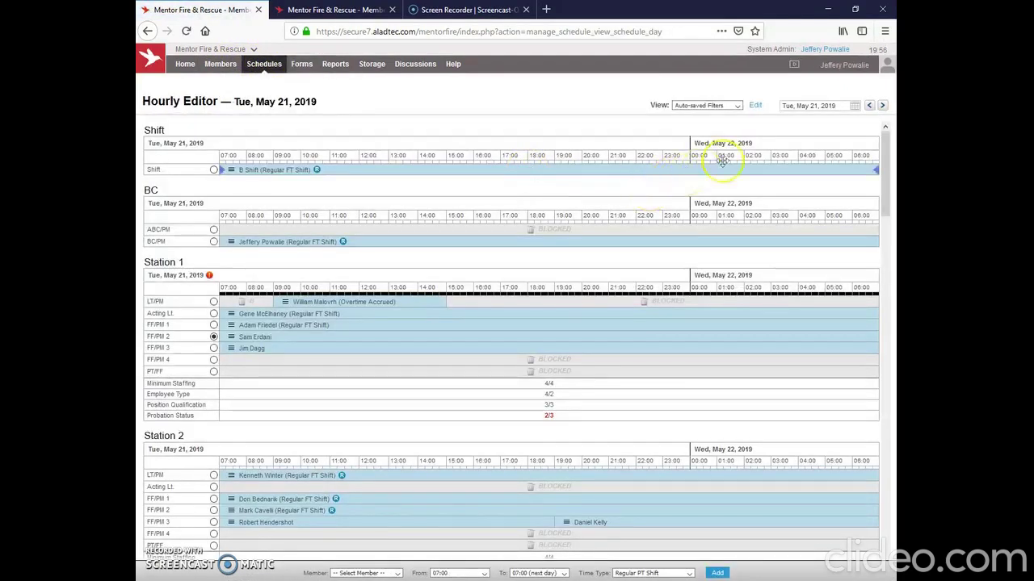
{"action": "mouse_move", "coordinate": [885, 185]}
{"action": "left_mouse_down"}
{"action": "mouse_move", "coordinate": [886, 548]}
{"action": "mouse_move", "coordinate": [886, 167]}
{"action": "left_mouse_up"}
{"action": "left_click", "coordinate": [753, 108]}
{"action": "left_click", "coordinate": [755, 108]}
{"action": "left_click", "coordinate": [755, 109]}
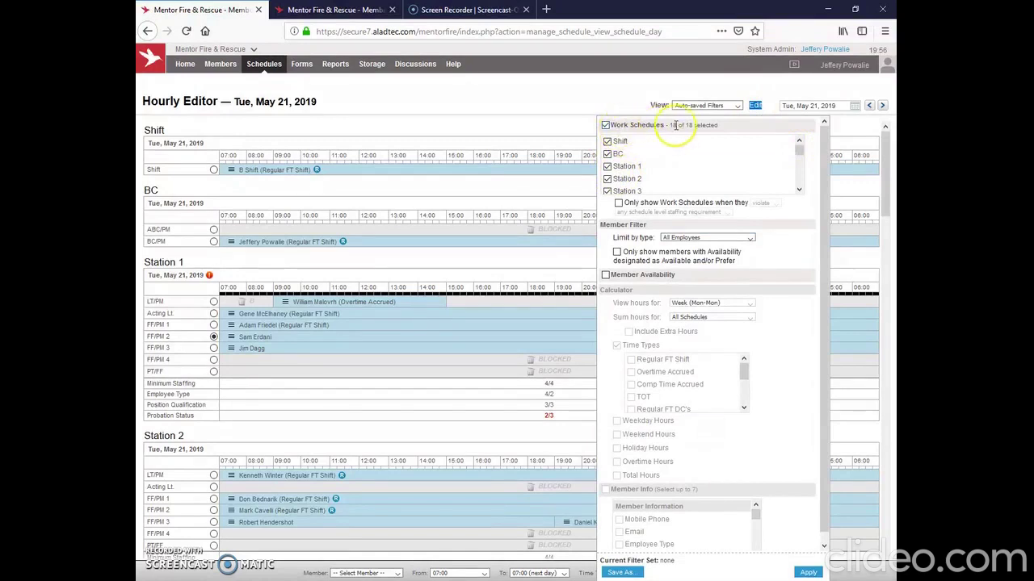
{"action": "left_click_drag", "start_coordinate": [802, 155], "coordinate": [800, 181]}
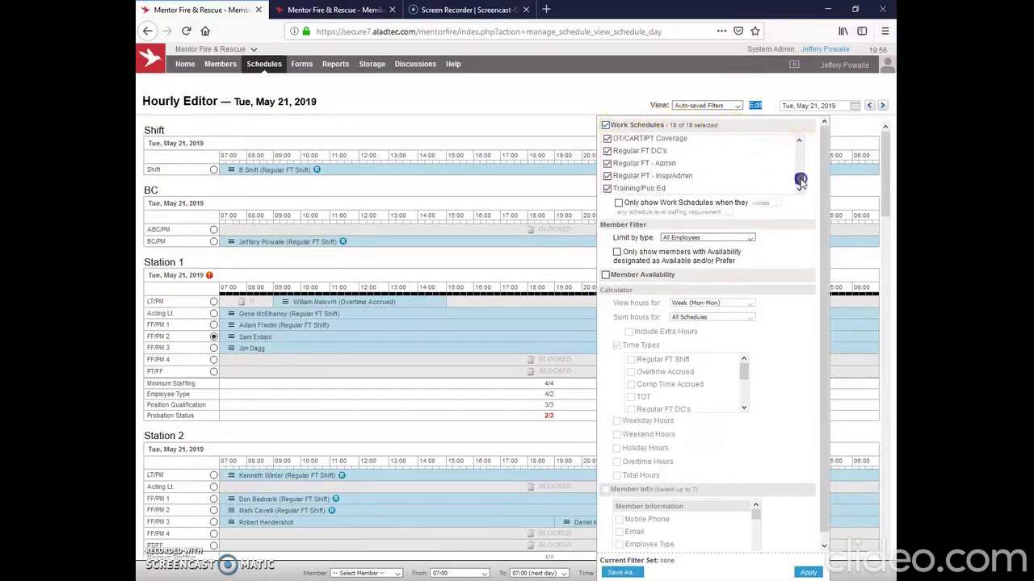
{"action": "left_click", "coordinate": [805, 573]}
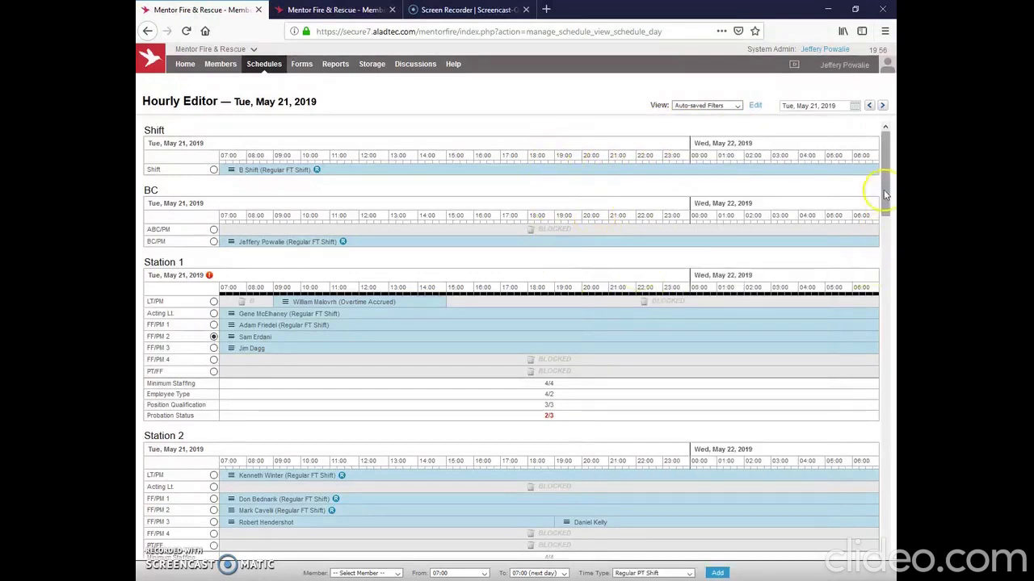
Unblock 07:00 to 13:00 on the first OT Spot under OT/CART/PT Coverage and select that spot
{"action": "mouse_move", "coordinate": [886, 187]}
{"action": "left_mouse_down"}
{"action": "mouse_move", "coordinate": [886, 361]}
{"action": "mouse_move", "coordinate": [888, 188]}
{"action": "left_mouse_up"}
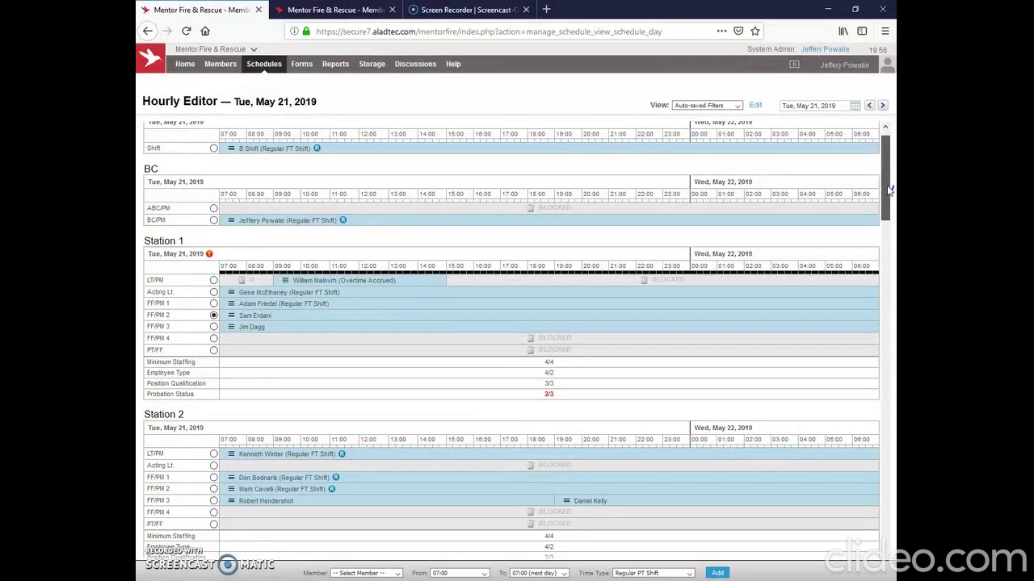
{"action": "left_click_drag", "start_coordinate": [889, 190], "coordinate": [886, 375]}
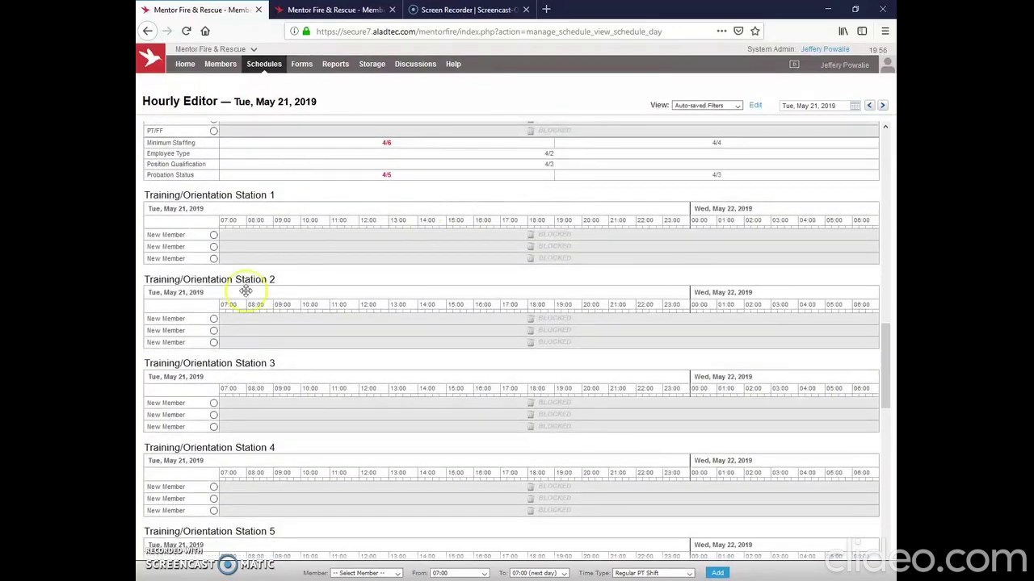
{"action": "left_click_drag", "start_coordinate": [883, 369], "coordinate": [883, 445]}
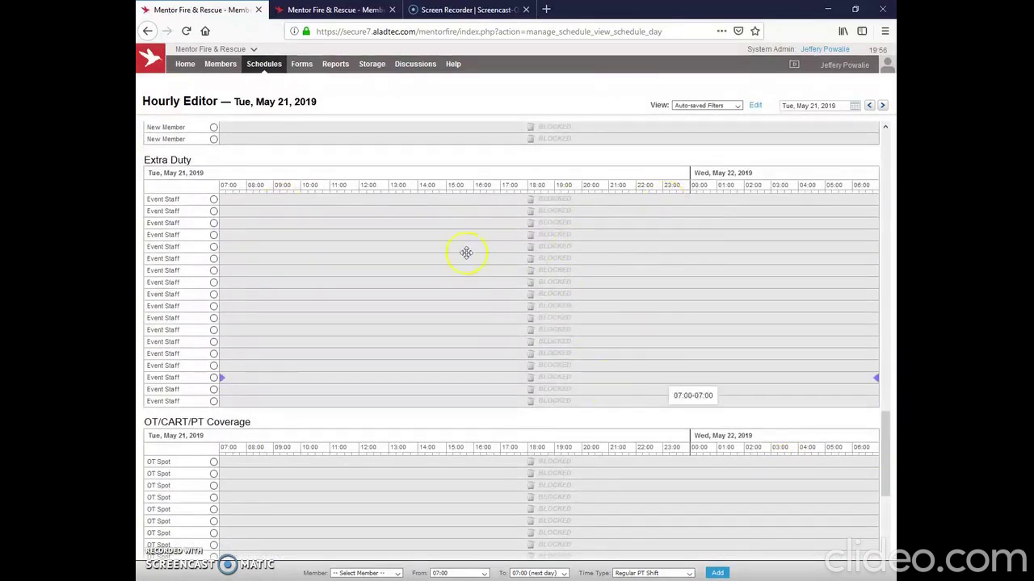
{"action": "left_click_drag", "start_coordinate": [883, 474], "coordinate": [885, 515]}
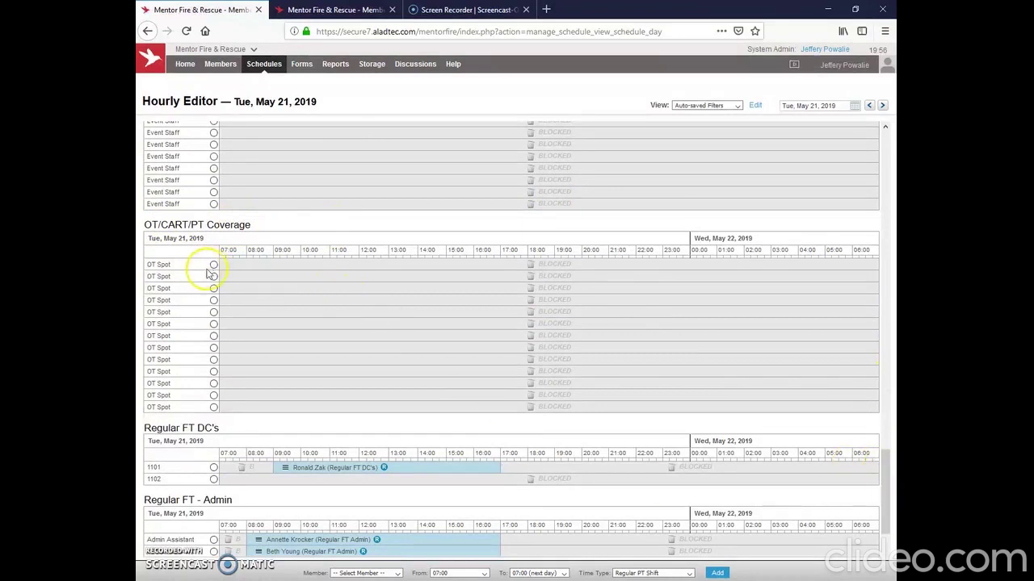
{"action": "mouse_move", "coordinate": [221, 264]}
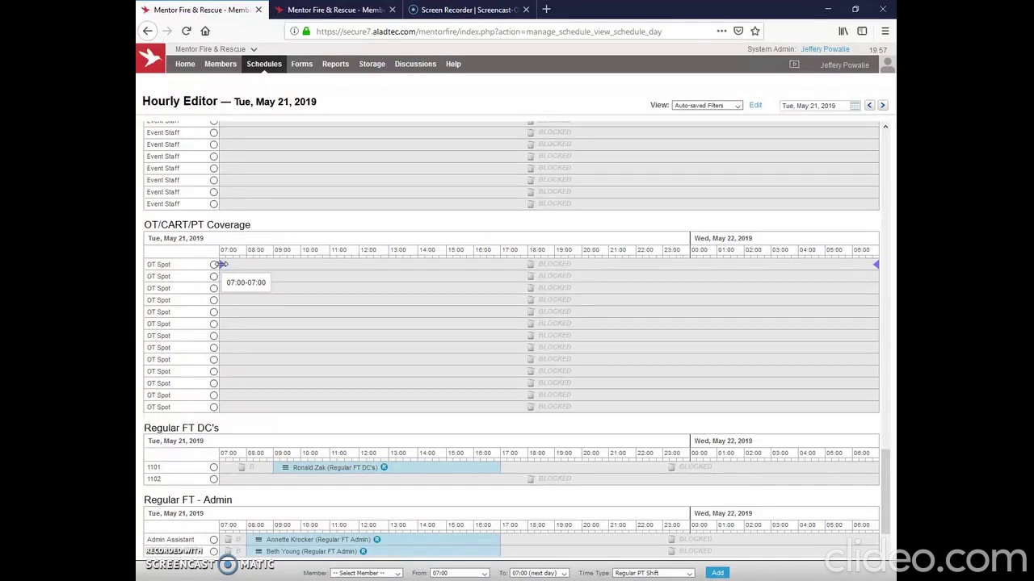
{"action": "left_click_drag", "start_coordinate": [221, 264], "coordinate": [395, 261]}
{"action": "left_click", "coordinate": [244, 273]}
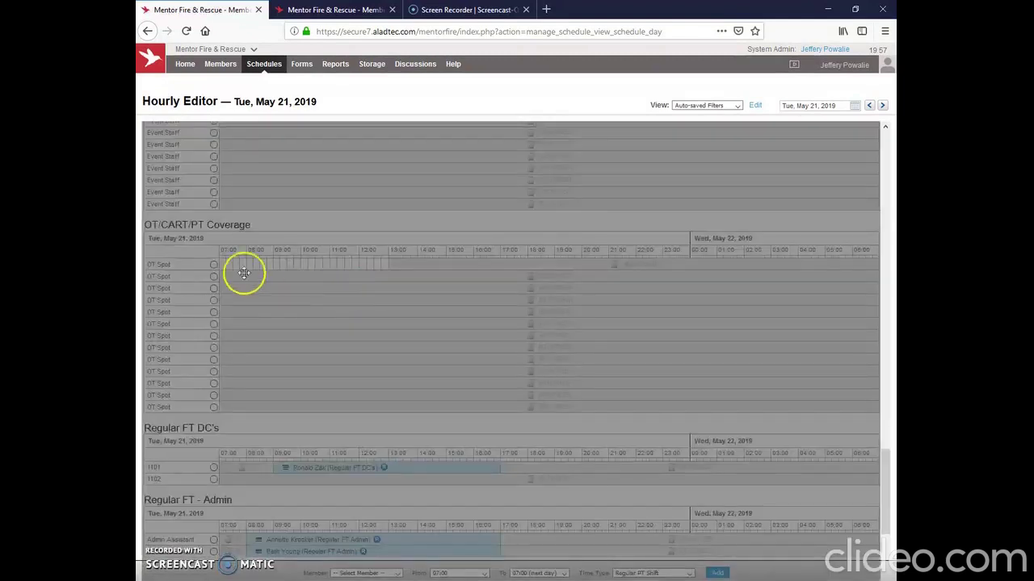
{"action": "left_click", "coordinate": [214, 265]}
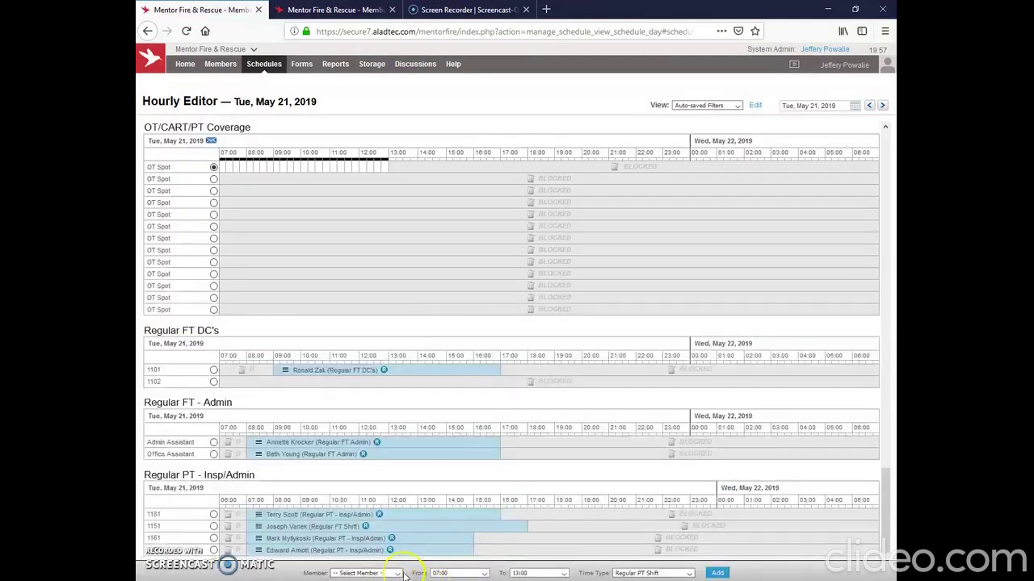
Block 07:00 to 10:00 on the first OT Spot under OT/CART/PT Coverage and unblock 07:00 to 08:00 on the second OT Spot
{"action": "left_click", "coordinate": [403, 573]}
{"action": "left_click", "coordinate": [401, 326]}
{"action": "left_click", "coordinate": [564, 573]}
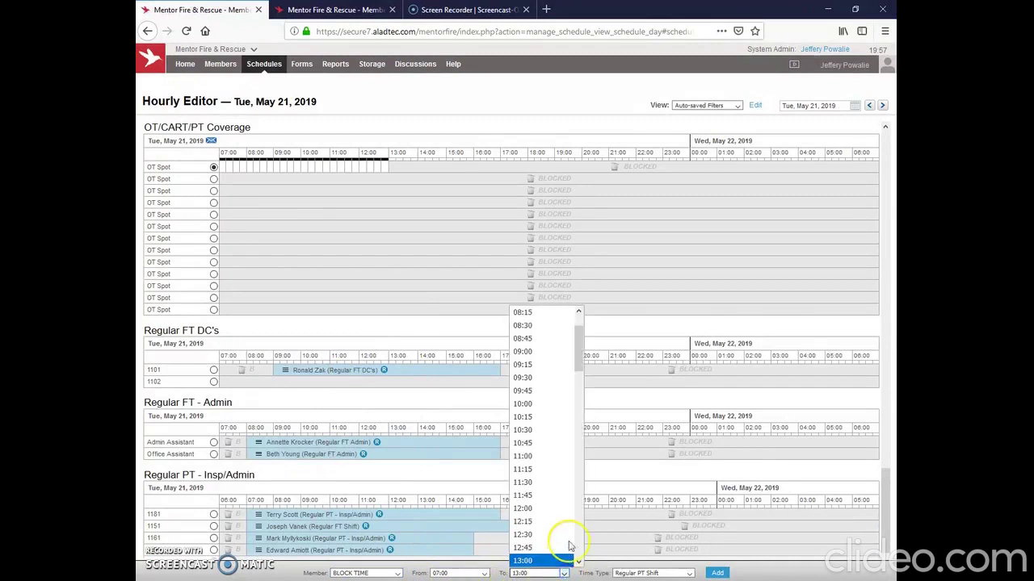
{"action": "left_click", "coordinate": [556, 404]}
{"action": "left_click", "coordinate": [714, 574]}
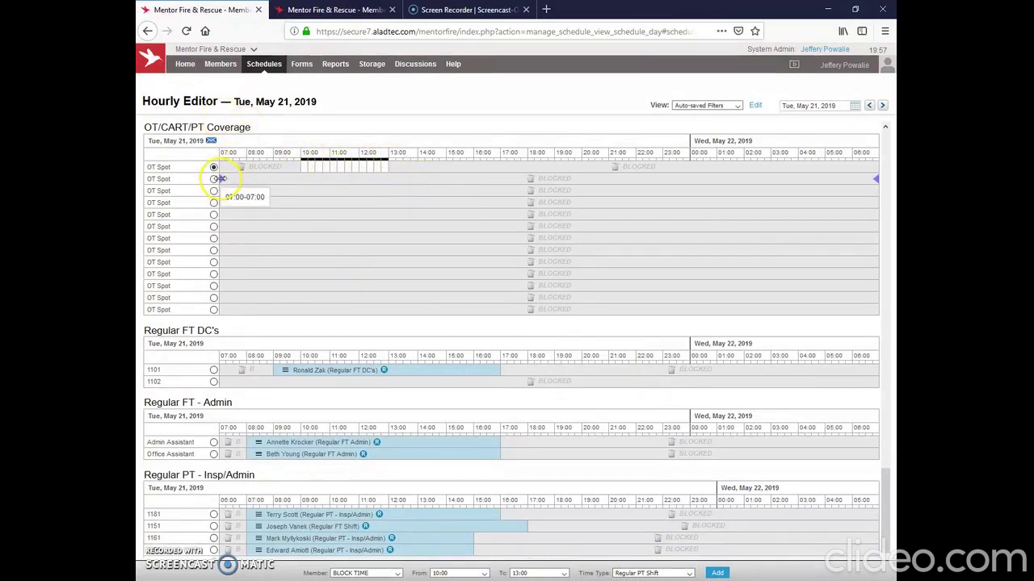
{"action": "left_click_drag", "start_coordinate": [224, 179], "coordinate": [248, 182]}
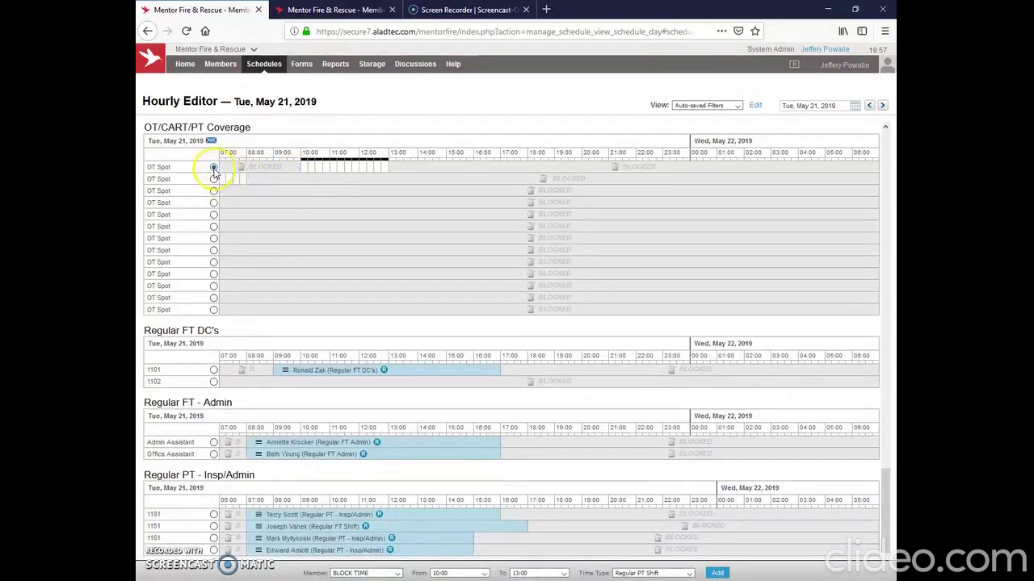
Schedule the Station 4 FF/PM 1 member on the first OT Spot from 10:00 to 13:00 as Comp Time Accrued, overwriting the existing Station 4 time
{"action": "left_click", "coordinate": [213, 168]}
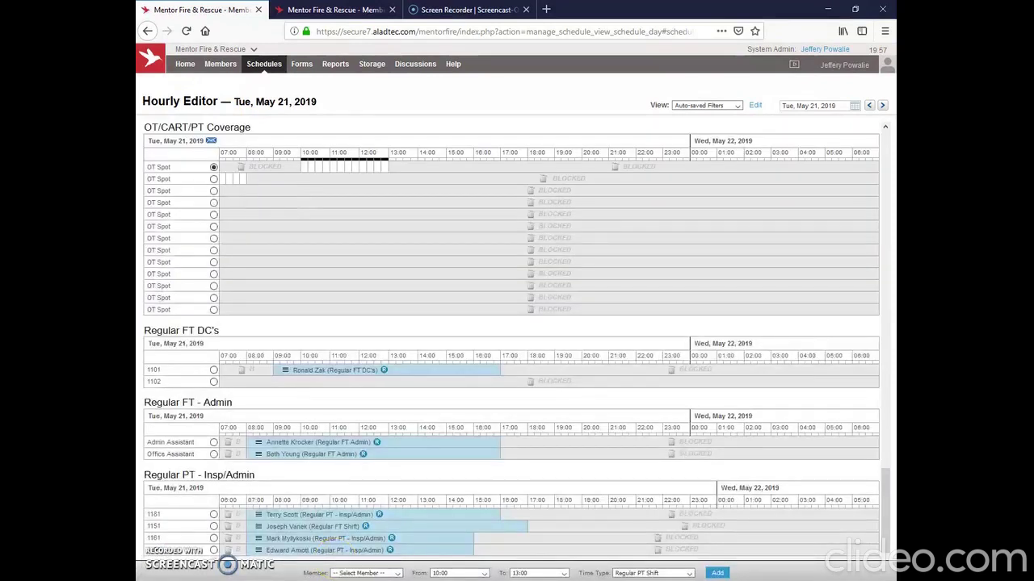
{"action": "left_click", "coordinate": [395, 574]}
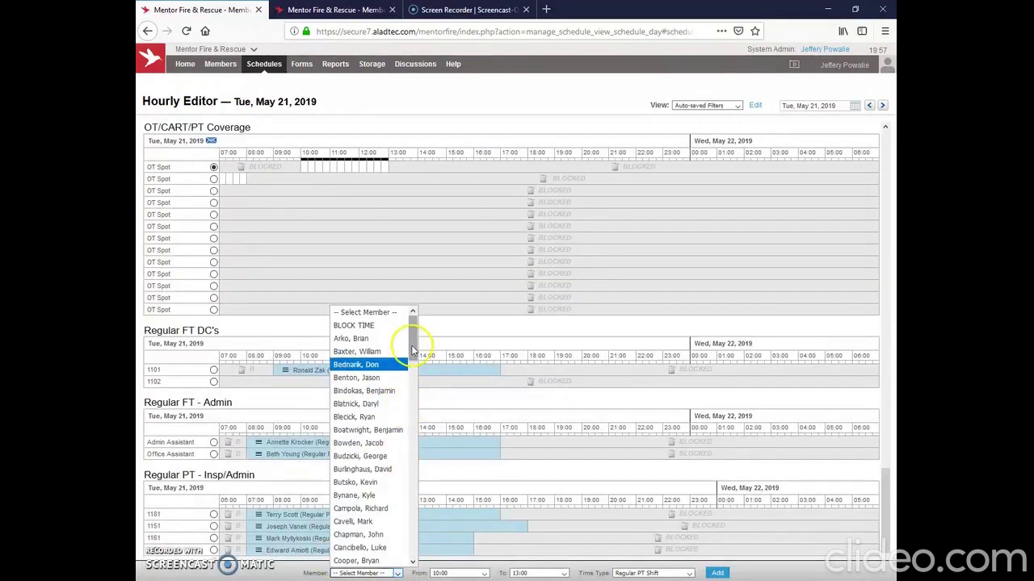
{"action": "left_click_drag", "start_coordinate": [413, 342], "coordinate": [414, 575]}
{"action": "left_click", "coordinate": [355, 548]}
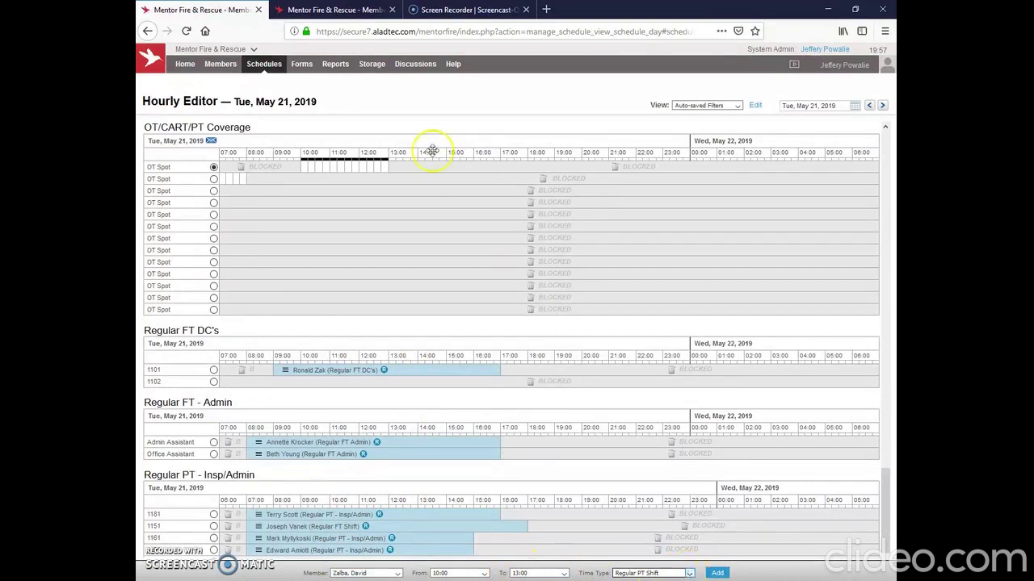
{"action": "mouse_move", "coordinate": [335, 66]}
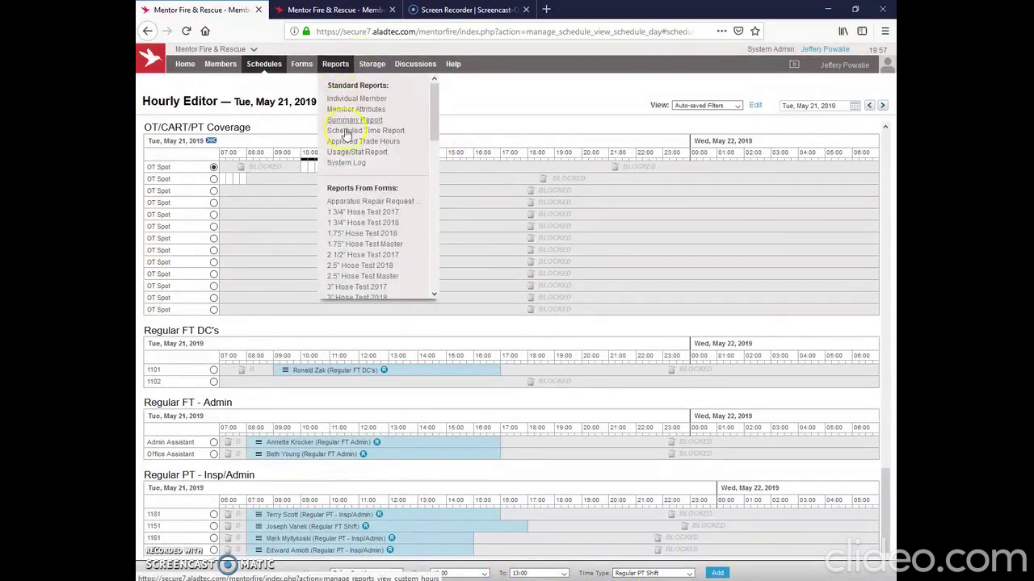
{"action": "scroll", "coordinate": [354, 230], "scroll_direction": "down", "scroll_amount": 5}
{"action": "scroll", "coordinate": [353, 231], "scroll_direction": "down", "scroll_amount": 2}
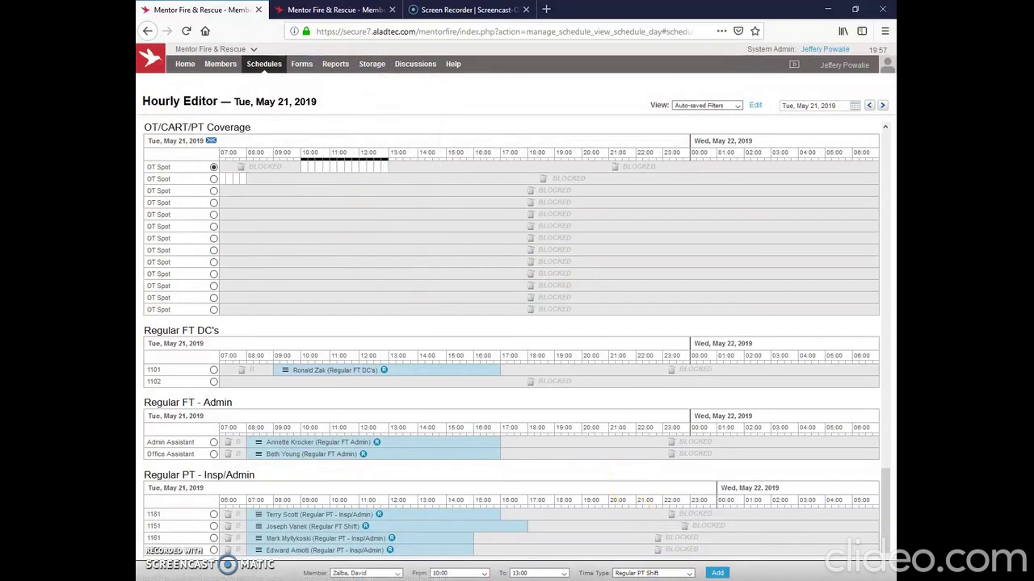
{"action": "left_click", "coordinate": [652, 573]}
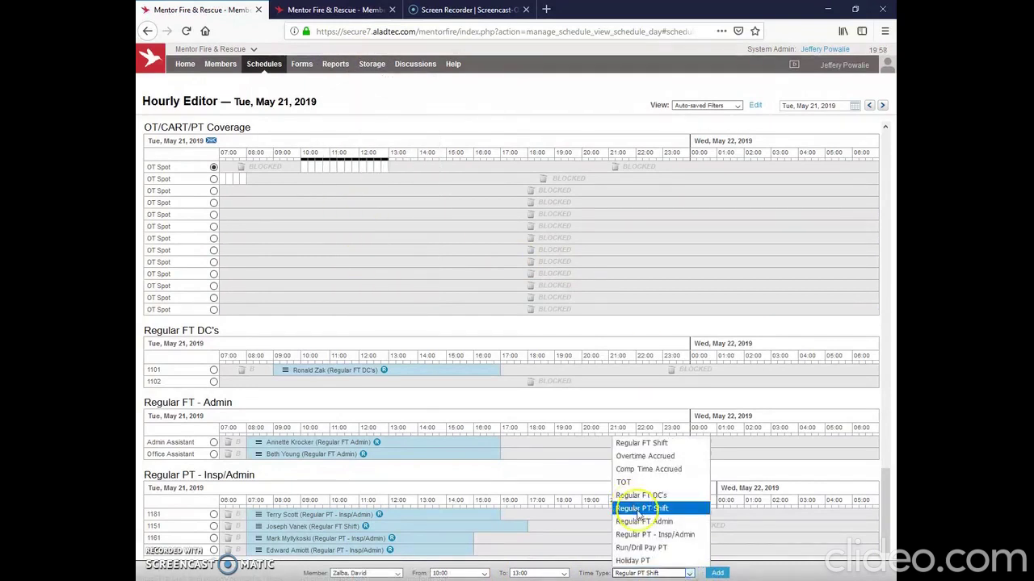
{"action": "left_click", "coordinate": [664, 471]}
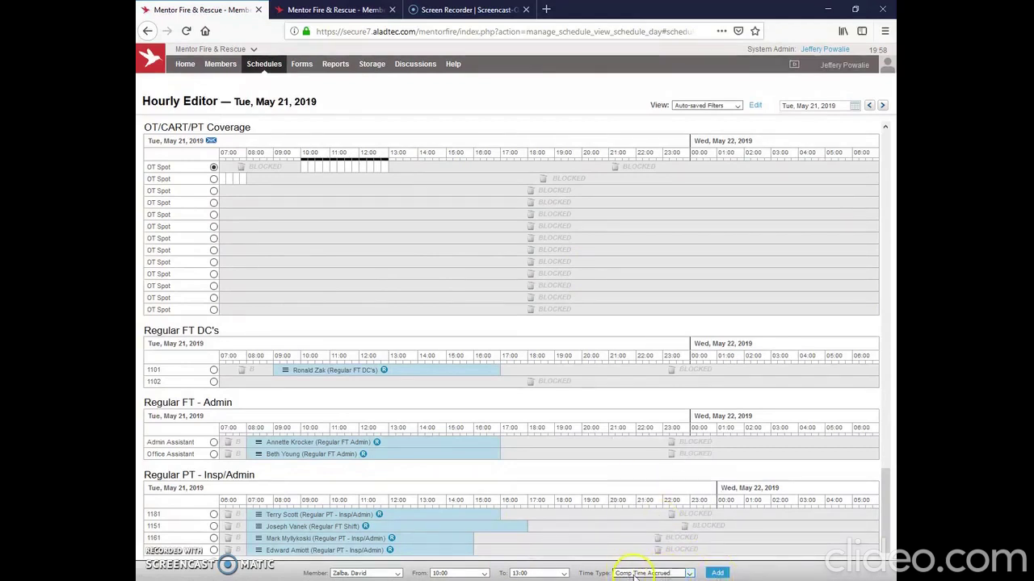
{"action": "left_click", "coordinate": [689, 573]}
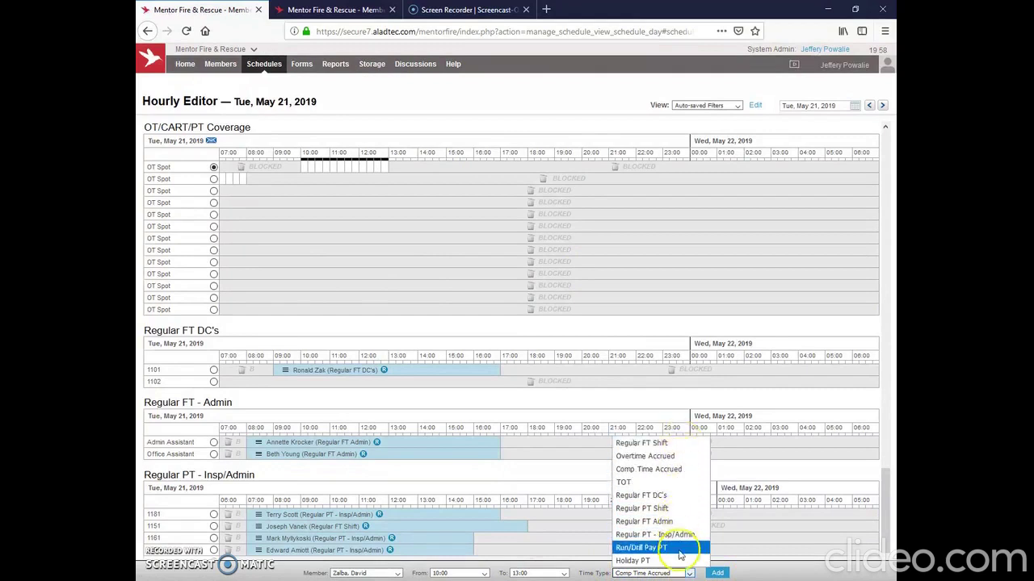
{"action": "left_click", "coordinate": [650, 469]}
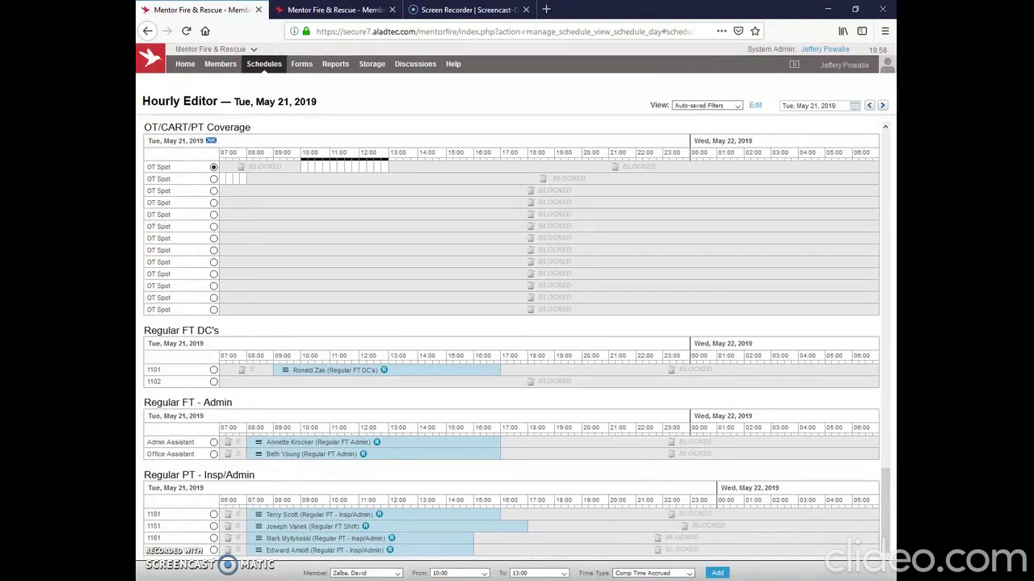
{"action": "left_click", "coordinate": [718, 573]}
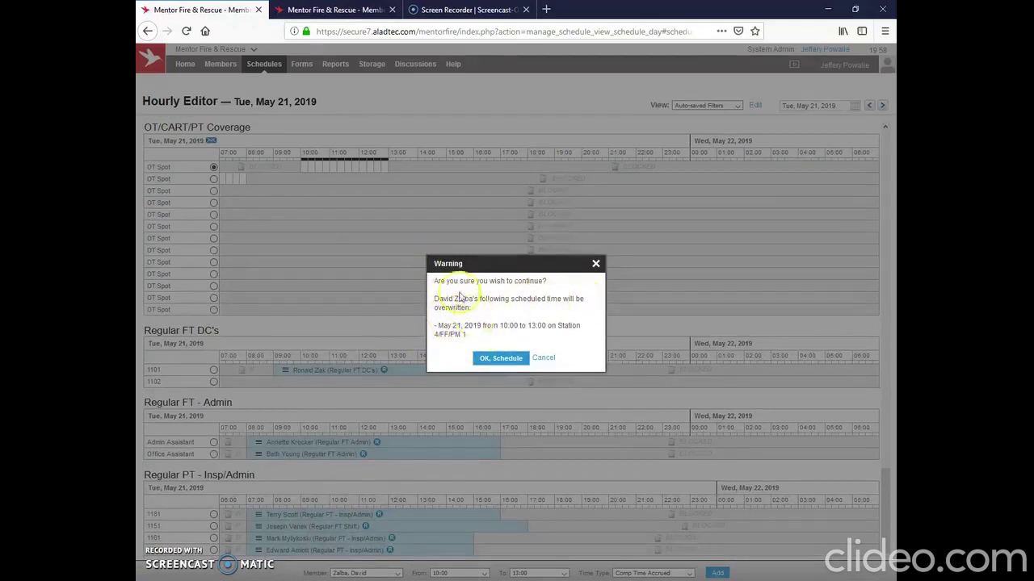
{"action": "left_click", "coordinate": [497, 358]}
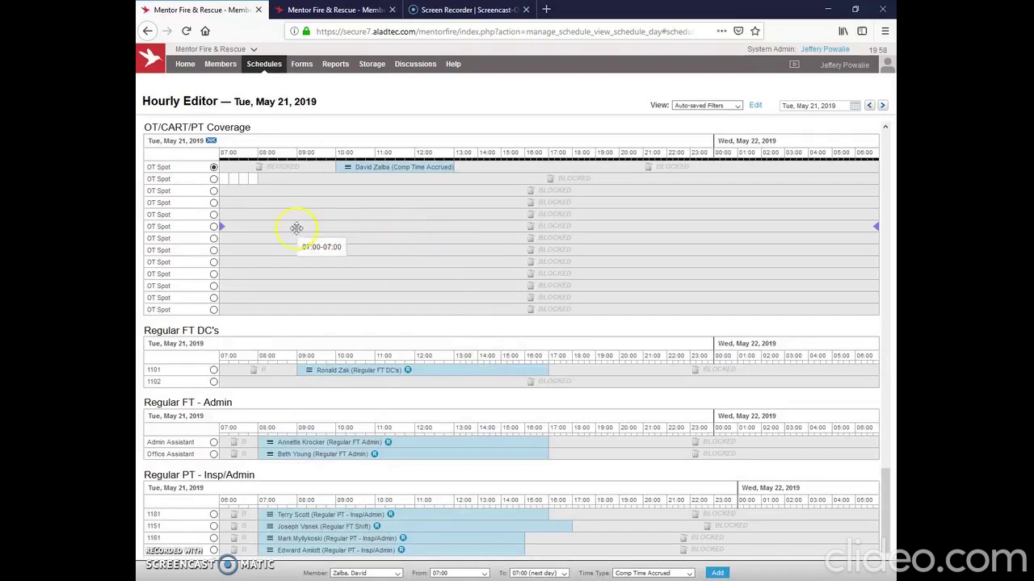
Schedule the part-time member on the second OT Spot from 07:00 to 08:00 with the time type Regular PT Shift
{"action": "left_click", "coordinate": [213, 178]}
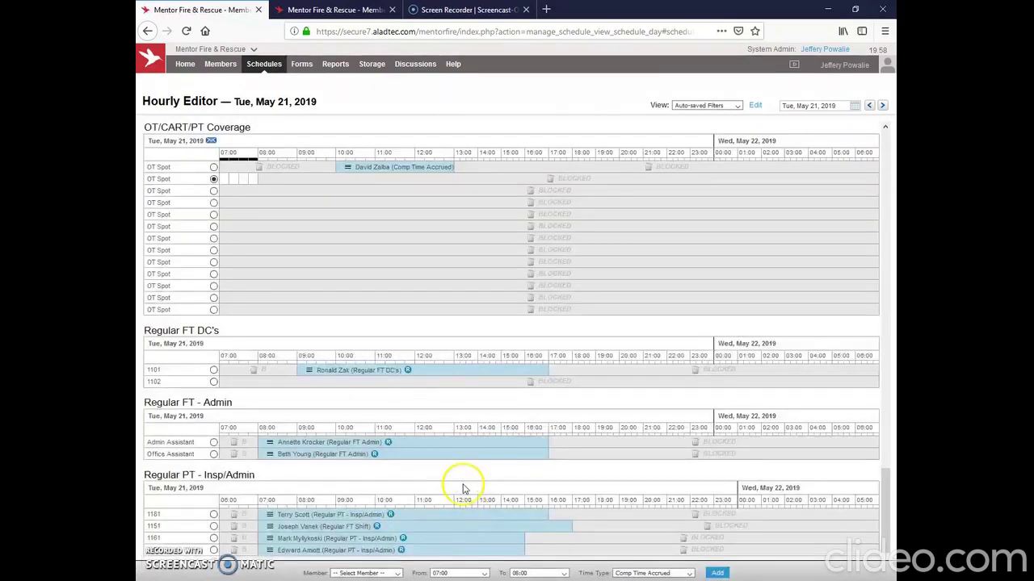
{"action": "left_click", "coordinate": [399, 574]}
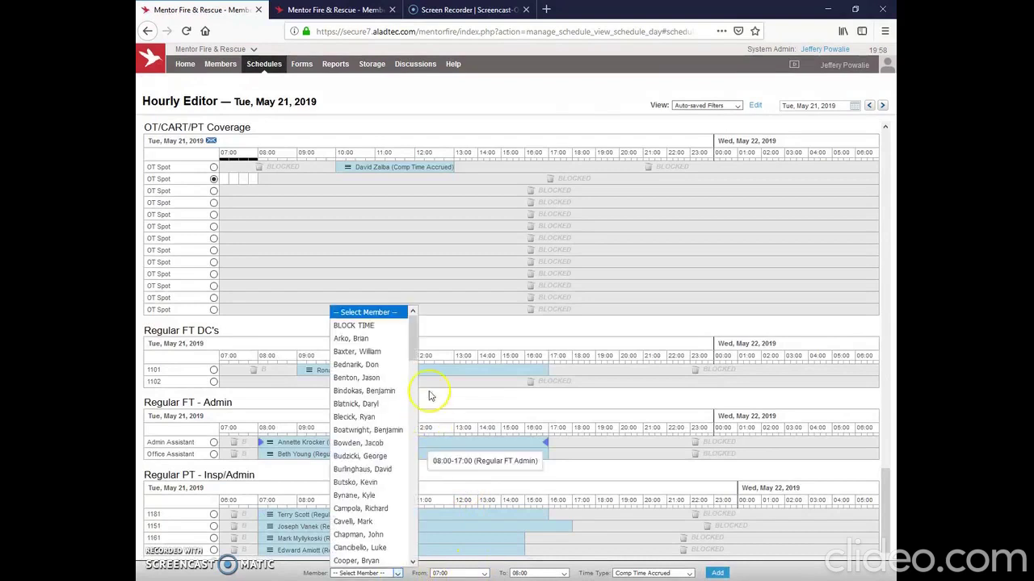
{"action": "left_click_drag", "start_coordinate": [415, 347], "coordinate": [414, 543]}
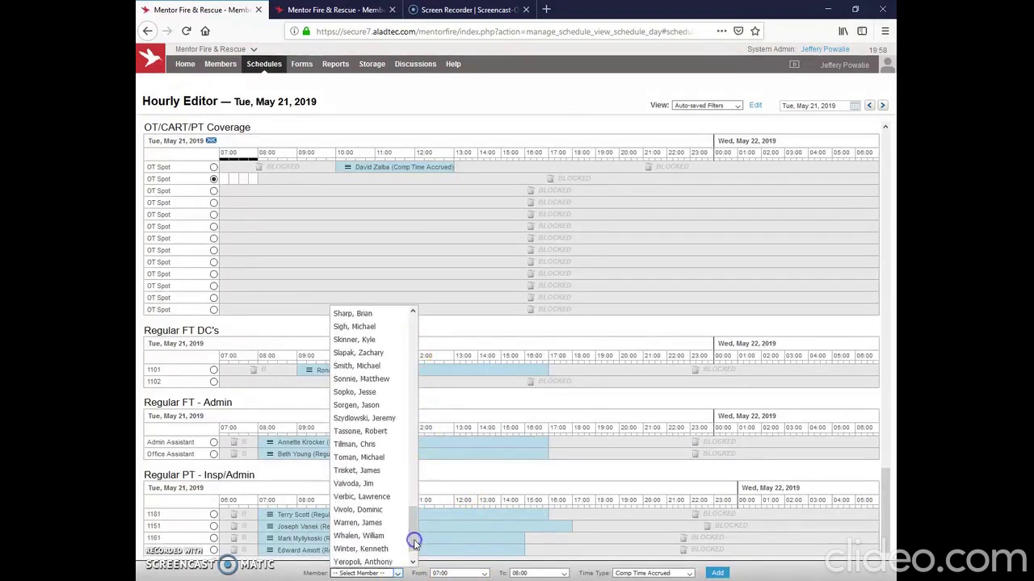
{"action": "left_click", "coordinate": [361, 392]}
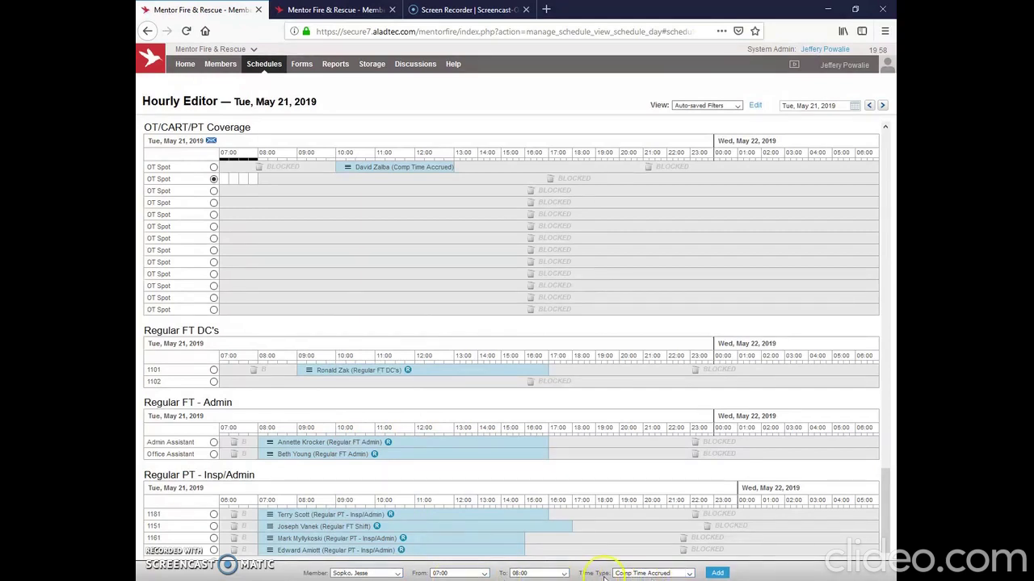
{"action": "left_click", "coordinate": [690, 573]}
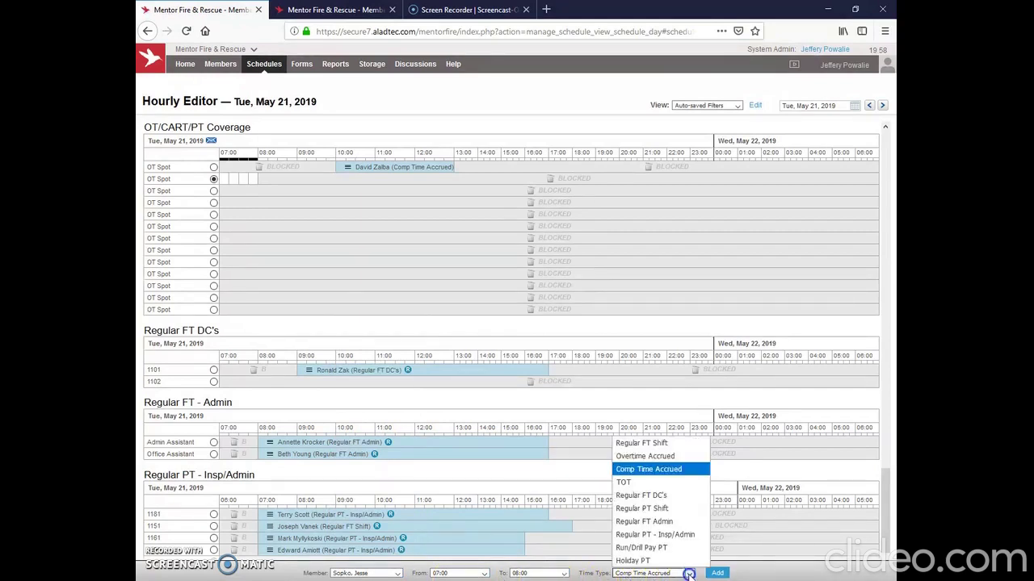
{"action": "left_click", "coordinate": [657, 514]}
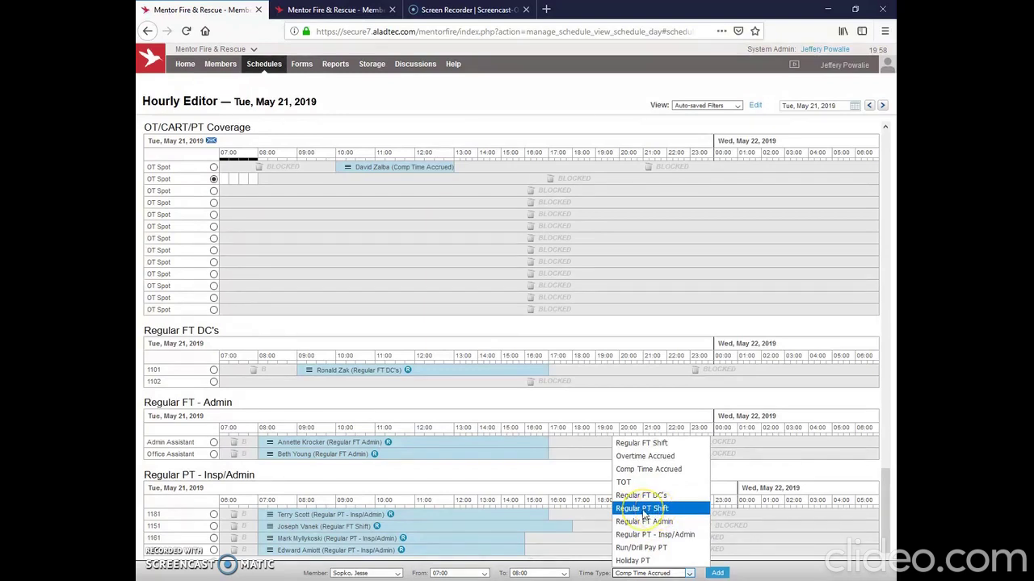
{"action": "left_click", "coordinate": [643, 552]}
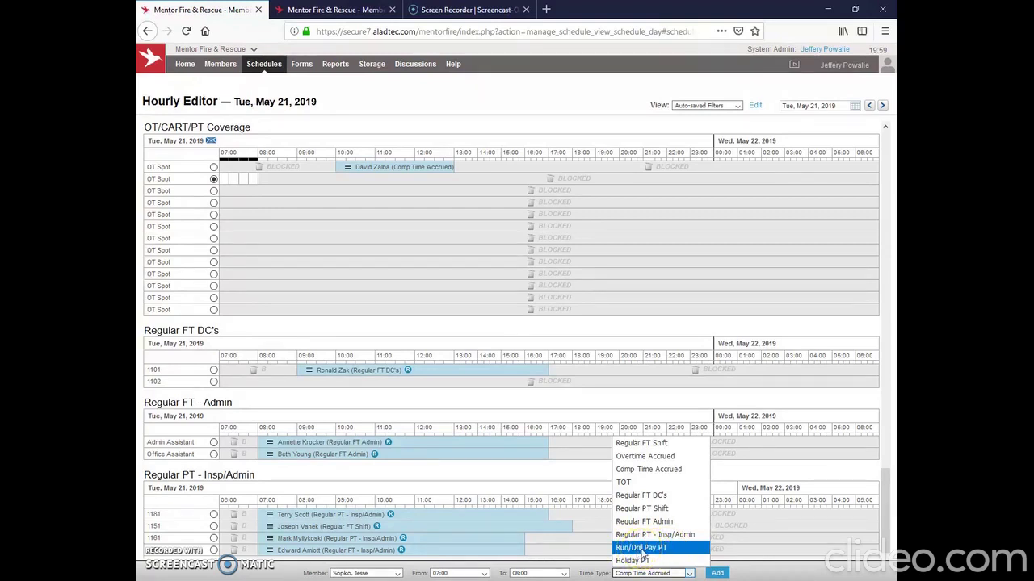
{"action": "left_click", "coordinate": [642, 509]}
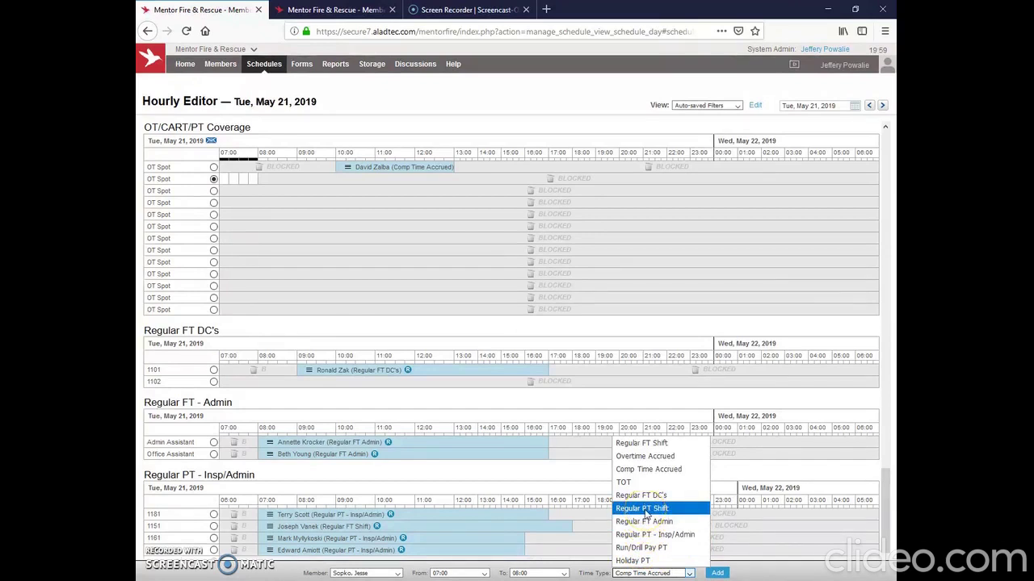
{"action": "left_click", "coordinate": [645, 511]}
{"action": "left_click", "coordinate": [717, 574]}
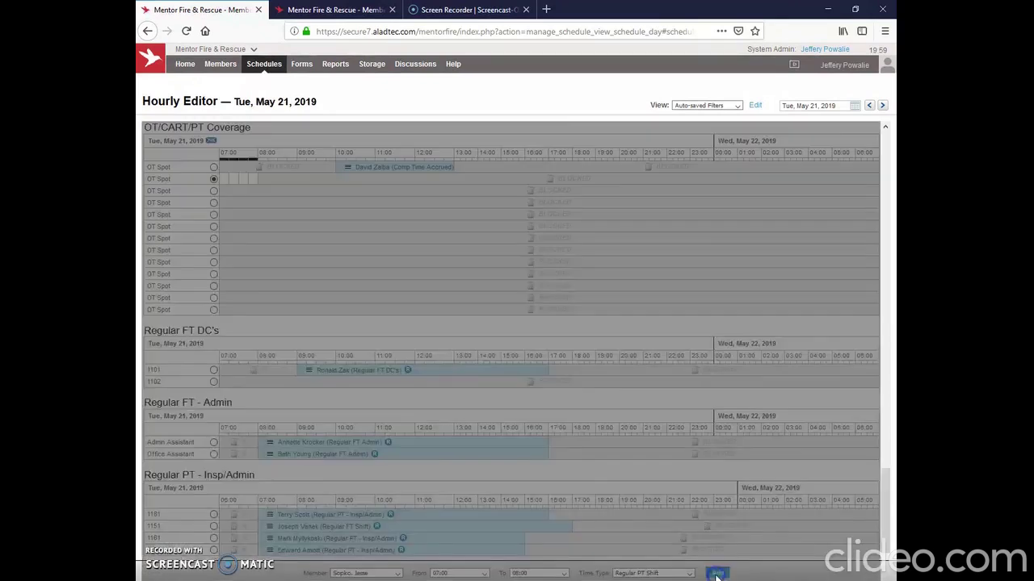
Review the Station 4 and OT/CART/PT Coverage schedules, and open the May 21, 2019 Daily Payroll Accuracy Form submission for modification
{"action": "scroll", "coordinate": [517, 376], "scroll_direction": "up", "scroll_amount": 15}
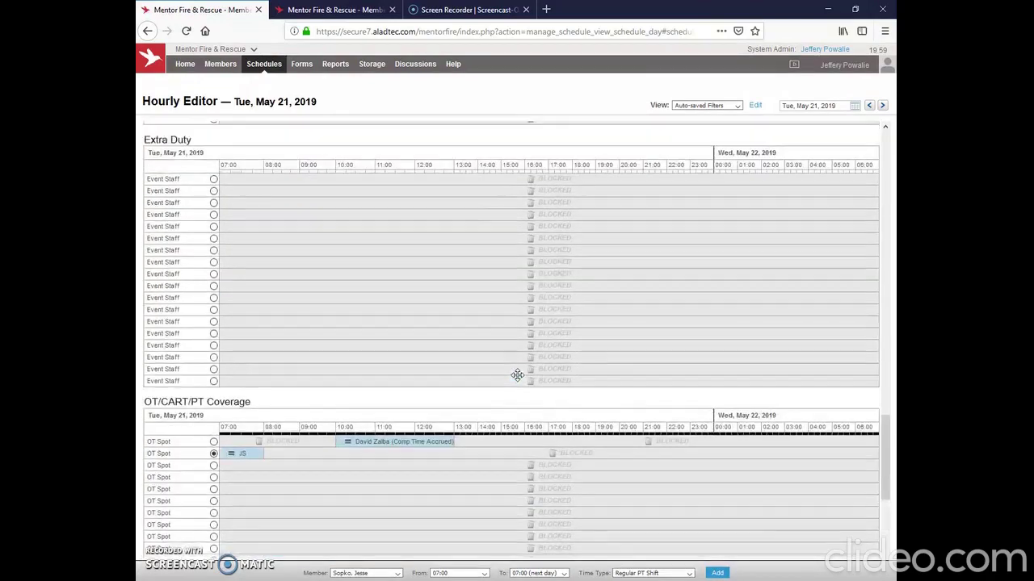
{"action": "scroll", "coordinate": [518, 380], "scroll_direction": "up", "scroll_amount": 6}
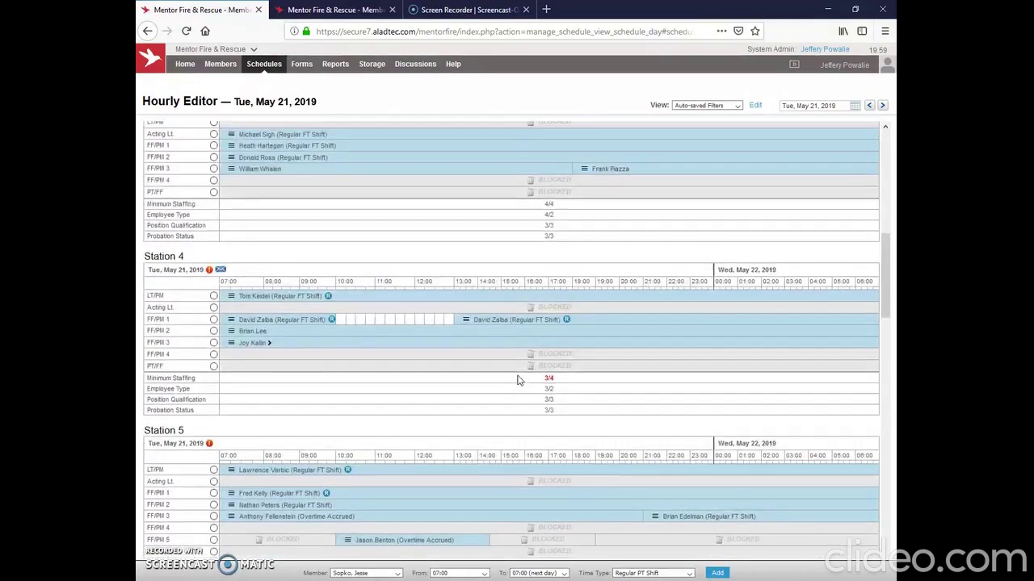
{"action": "scroll", "coordinate": [519, 380], "scroll_direction": "down", "scroll_amount": 4}
{"action": "scroll", "coordinate": [518, 380], "scroll_direction": "down", "scroll_amount": 15}
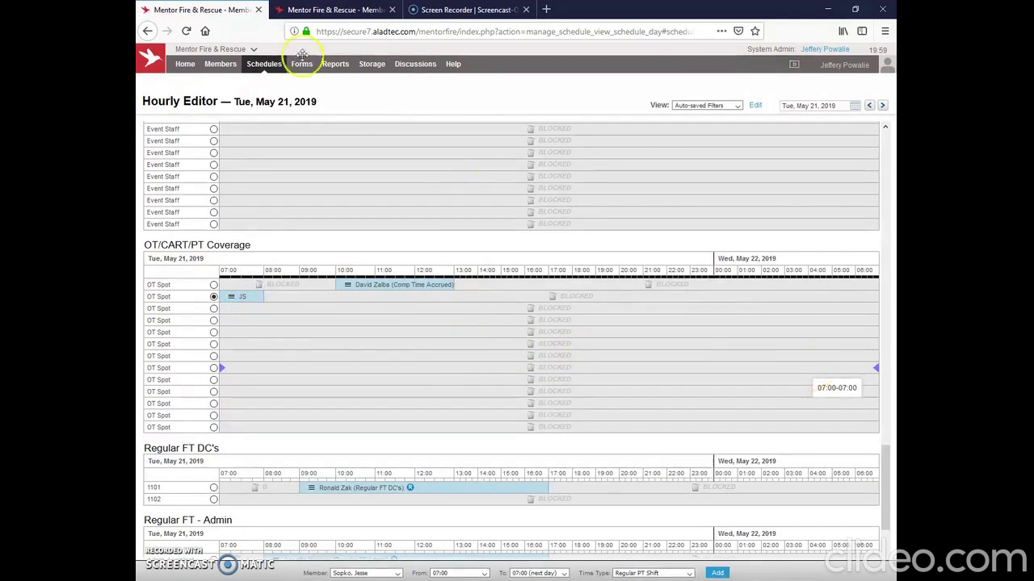
{"action": "mouse_move", "coordinate": [335, 66]}
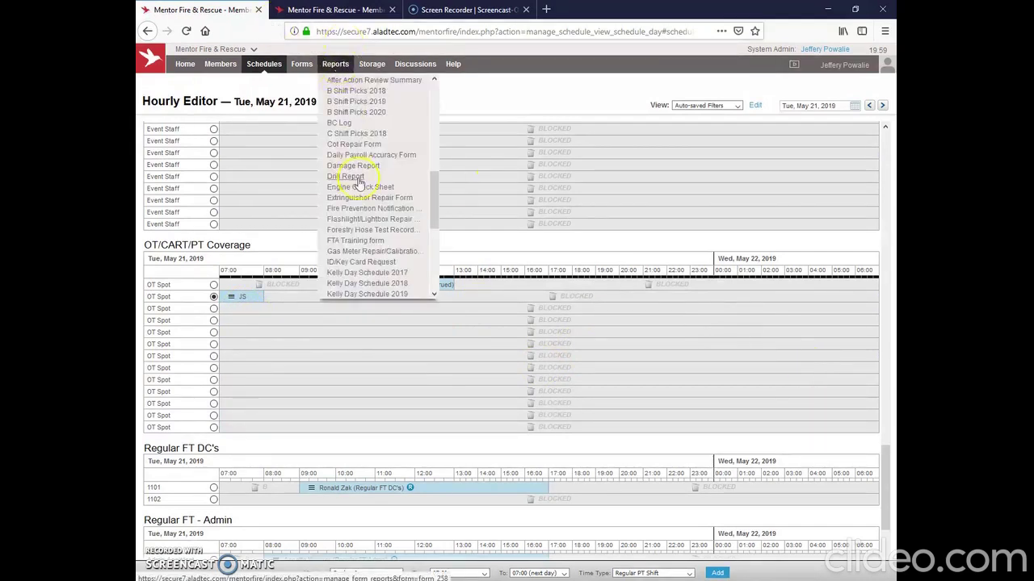
{"action": "scroll", "coordinate": [359, 184], "scroll_direction": "down", "scroll_amount": 5}
{"action": "scroll", "coordinate": [359, 184], "scroll_direction": "up", "scroll_amount": 5}
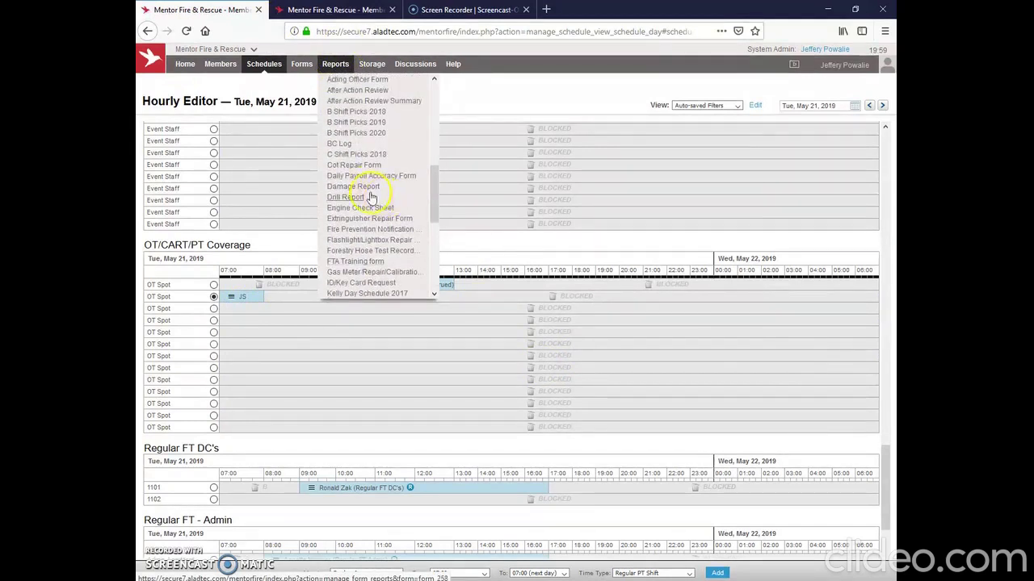
{"action": "left_click", "coordinate": [356, 178]}
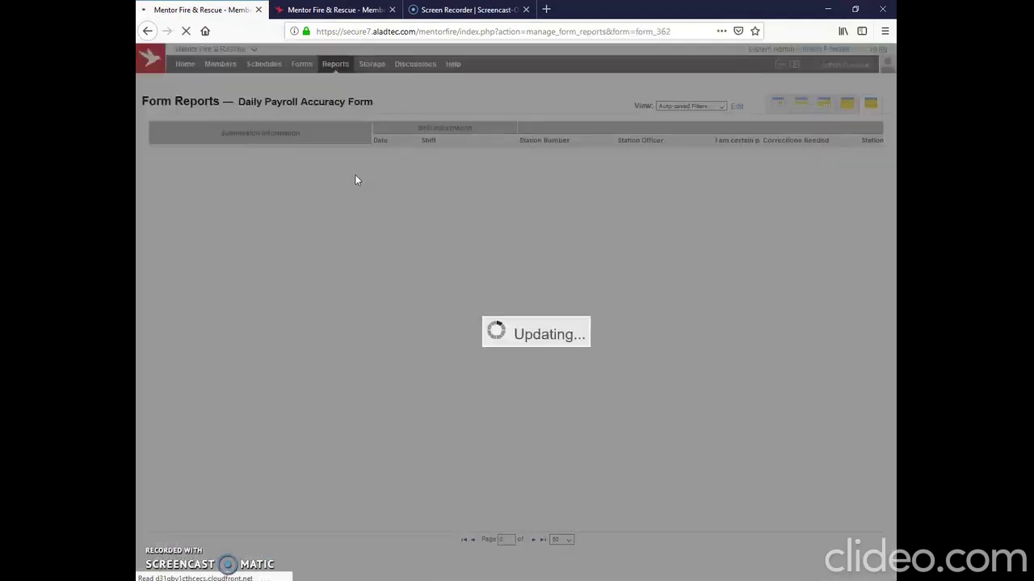
{"action": "left_click", "coordinate": [185, 158]}
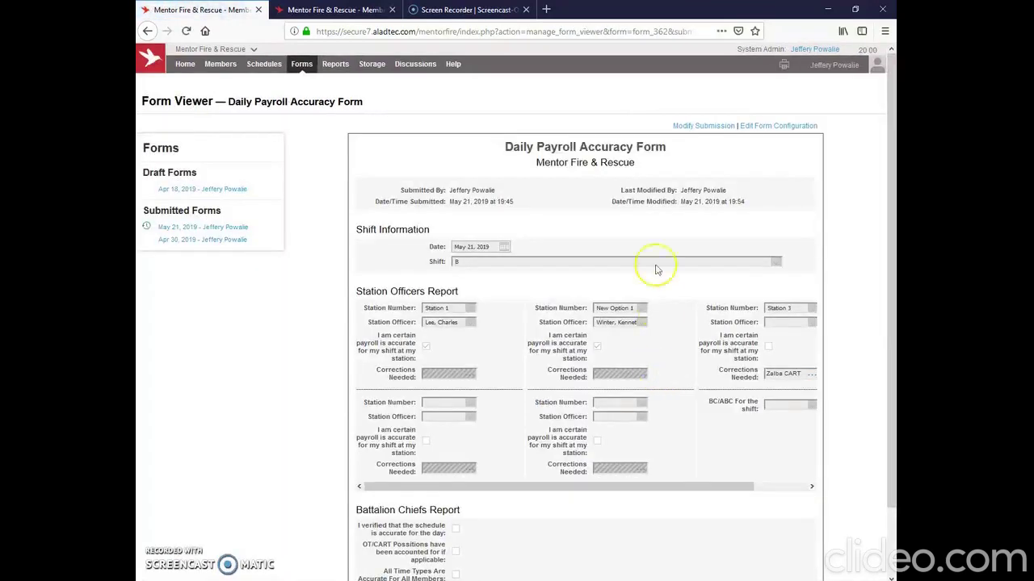
{"action": "left_click", "coordinate": [702, 126]}
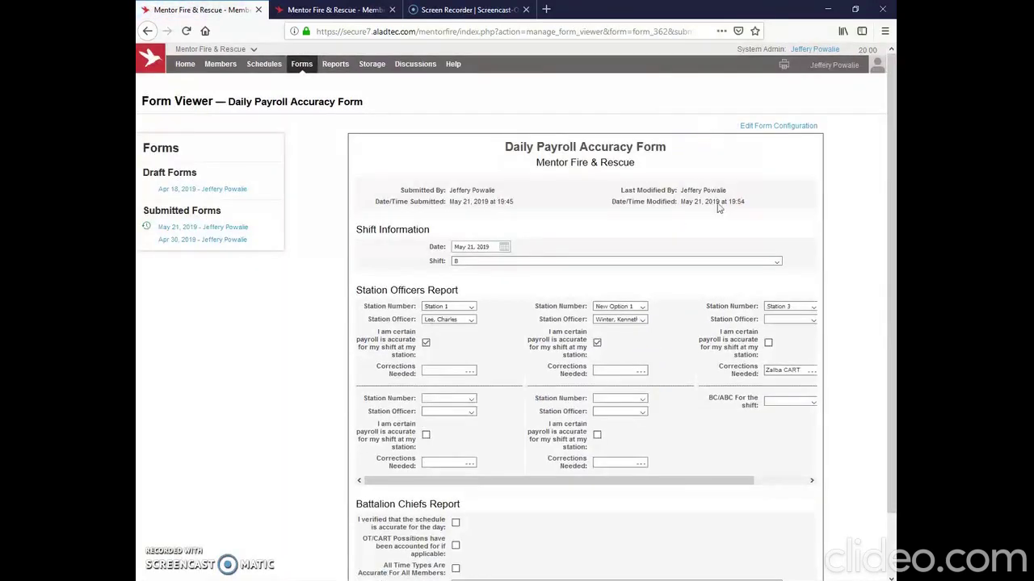
Choose the station officer for Station 3, and fill the fourth station entry with Station 4 and its station officer
{"action": "left_click", "coordinate": [812, 320]}
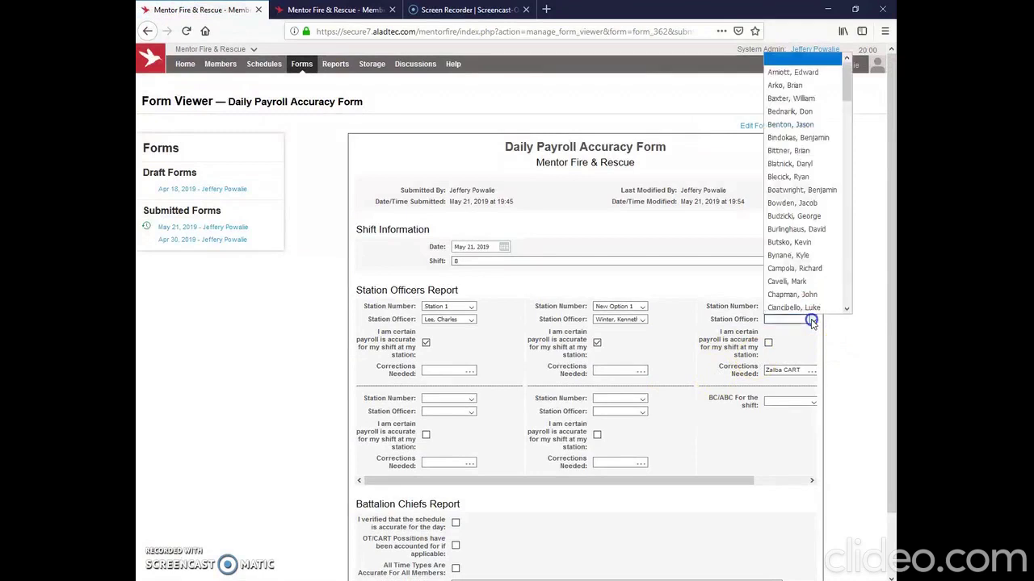
{"action": "left_click", "coordinate": [790, 243]}
{"action": "left_click", "coordinate": [470, 398]}
{"action": "left_click", "coordinate": [462, 463]}
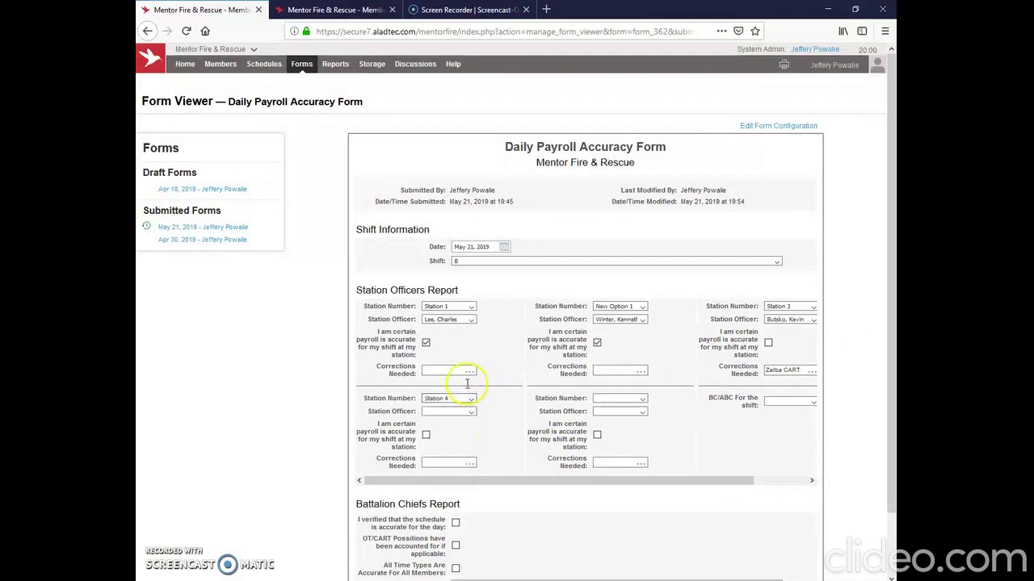
{"action": "left_click", "coordinate": [471, 411]}
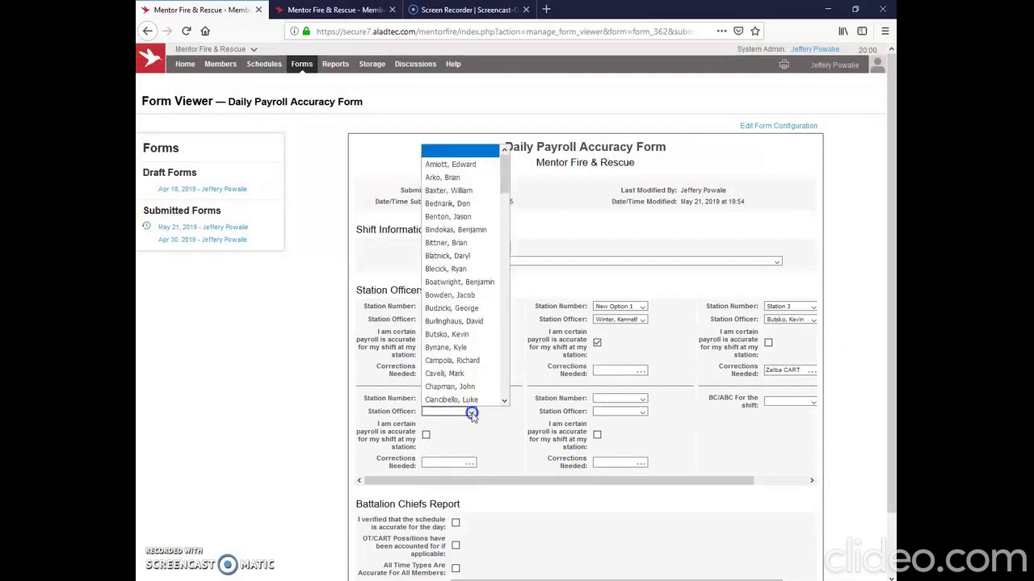
{"action": "left_click", "coordinate": [468, 387]}
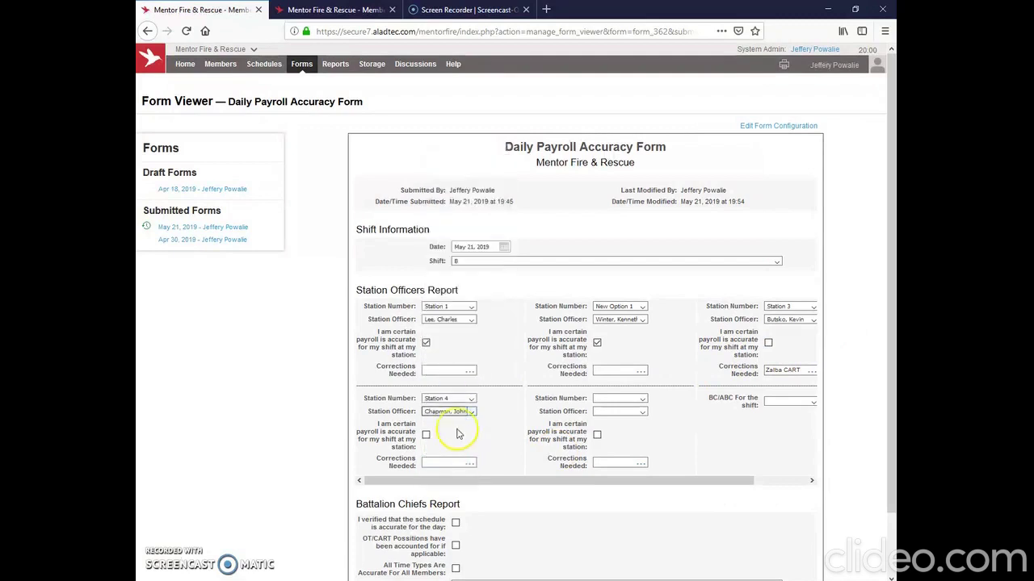
Fill the fifth station entry with Station 5 and its station officer, and mark payroll as accurate for Stations 4 and 5
{"action": "left_click", "coordinate": [643, 398]}
{"action": "left_click", "coordinate": [635, 476]}
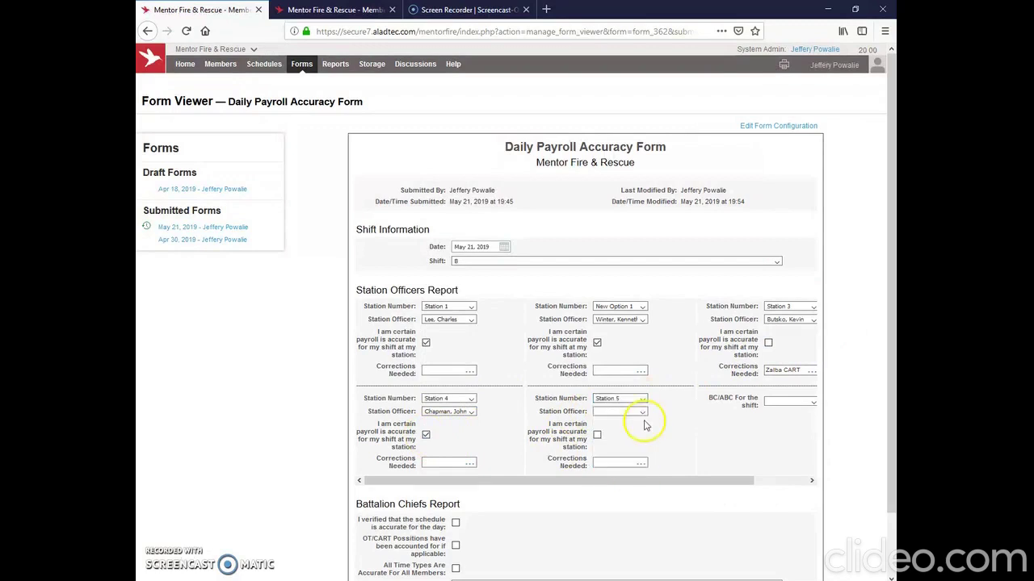
{"action": "left_click", "coordinate": [642, 412]}
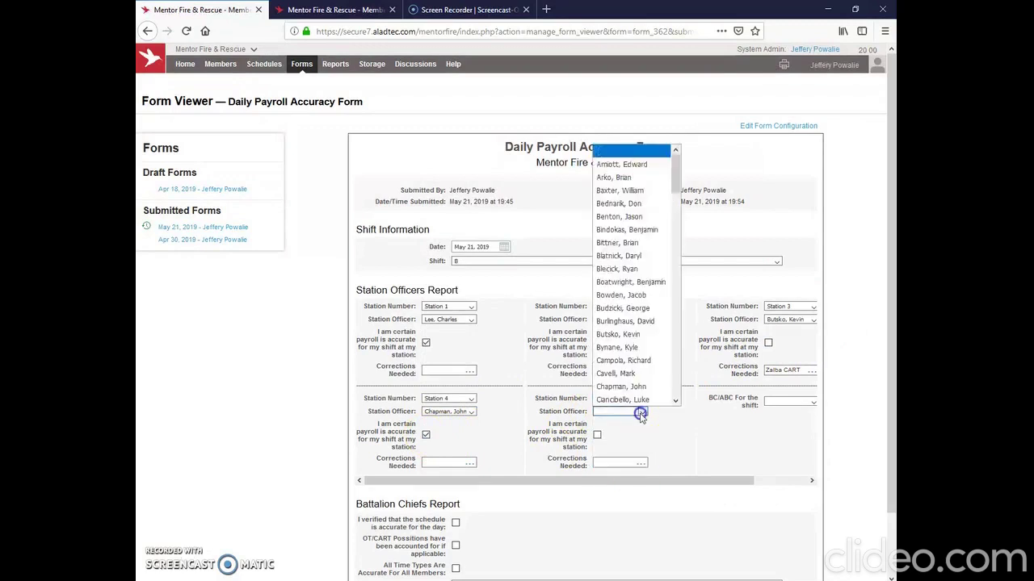
{"action": "left_click", "coordinate": [643, 310]}
{"action": "left_click", "coordinate": [596, 436]}
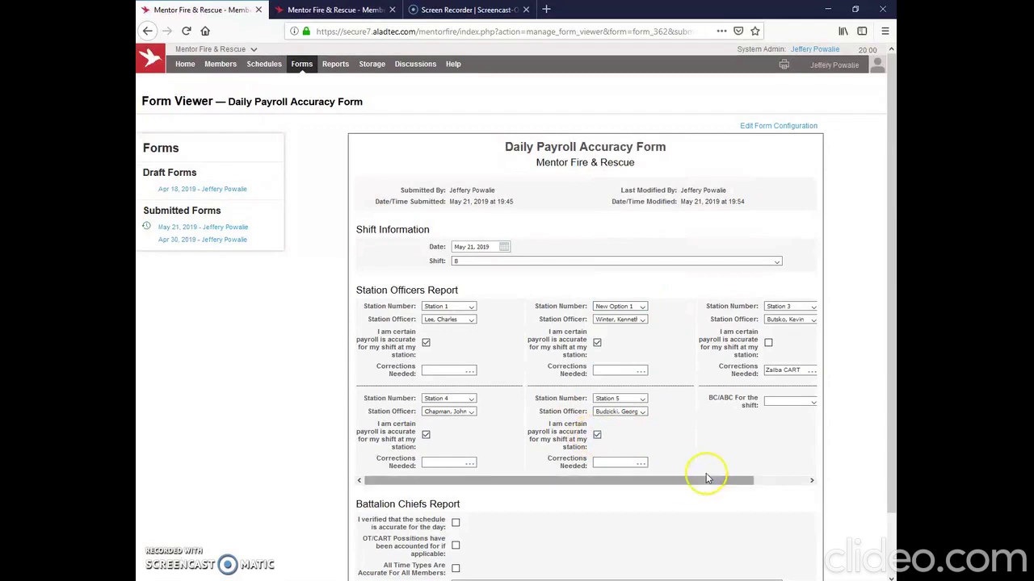
Choose the BC/ABC for the shift, and review the Corrections Needed note for Station 3
{"action": "left_click", "coordinate": [810, 401]}
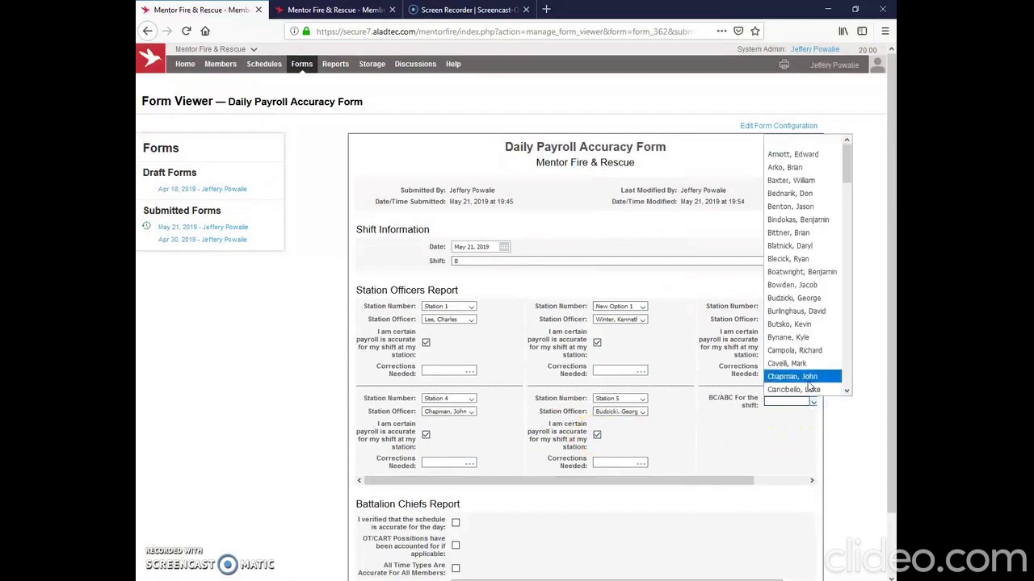
{"action": "left_click", "coordinate": [804, 390]}
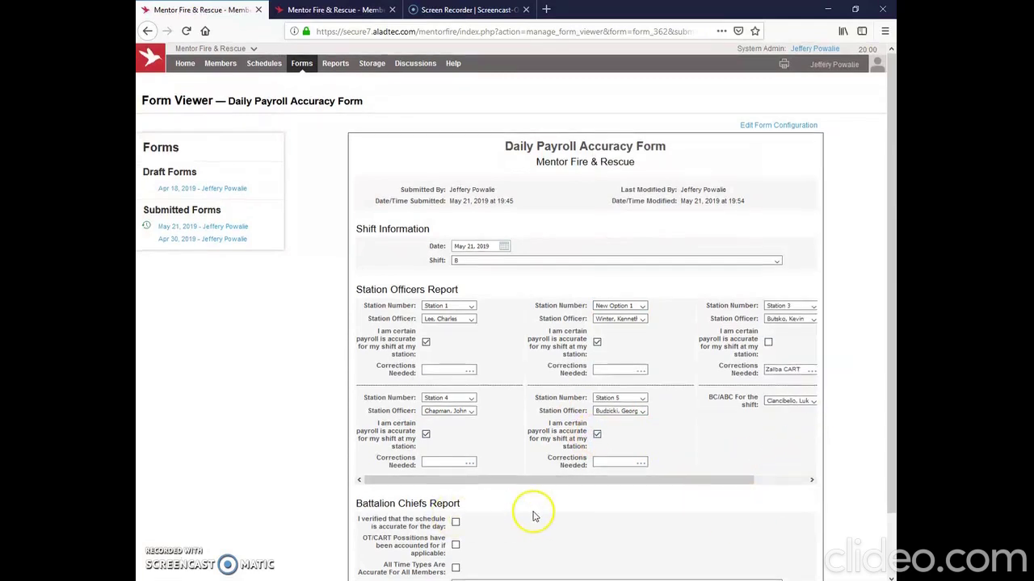
{"action": "scroll", "coordinate": [528, 512], "scroll_direction": "down", "scroll_amount": 1}
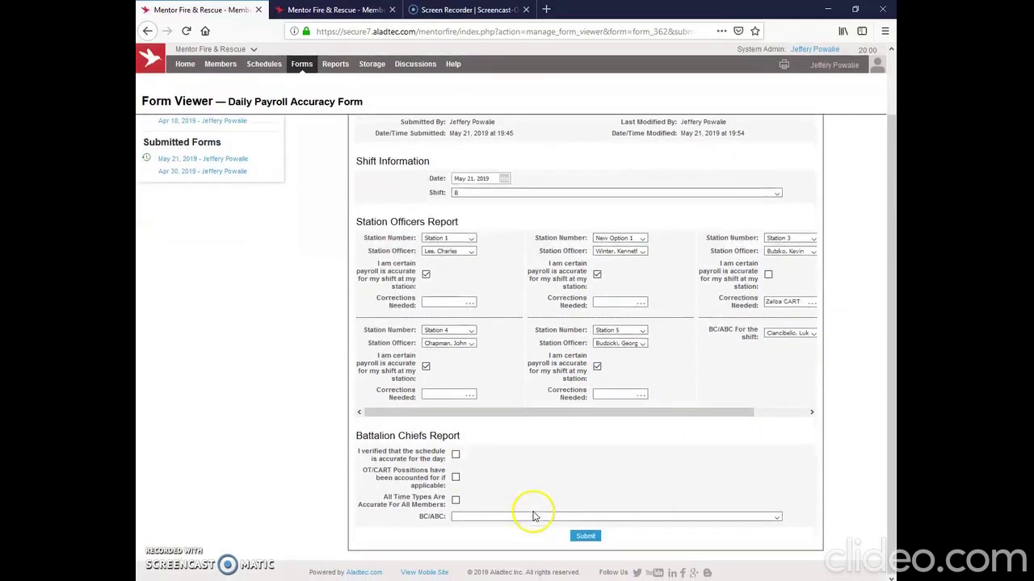
{"action": "left_click", "coordinate": [815, 305]}
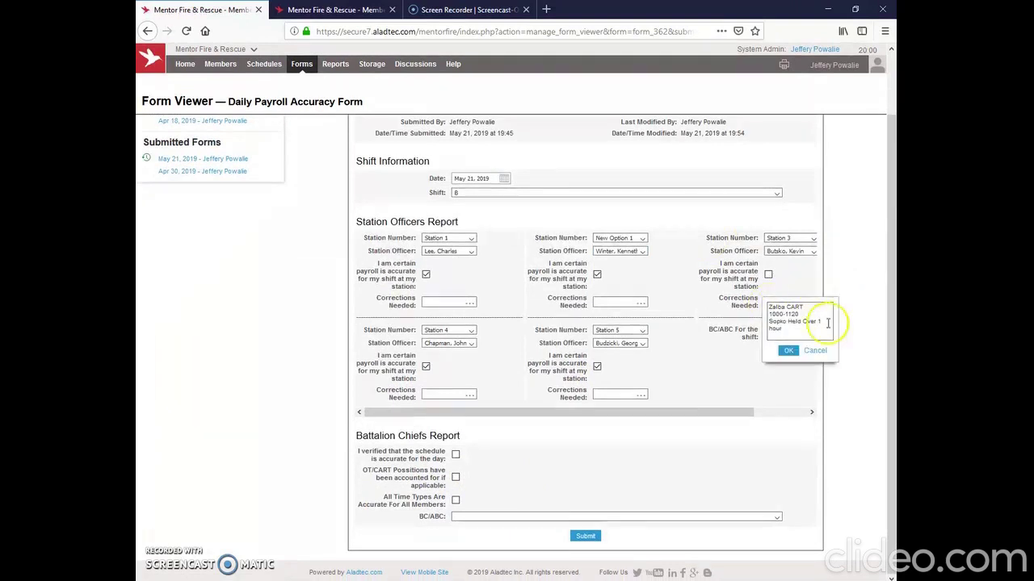
{"action": "left_click", "coordinate": [787, 350]}
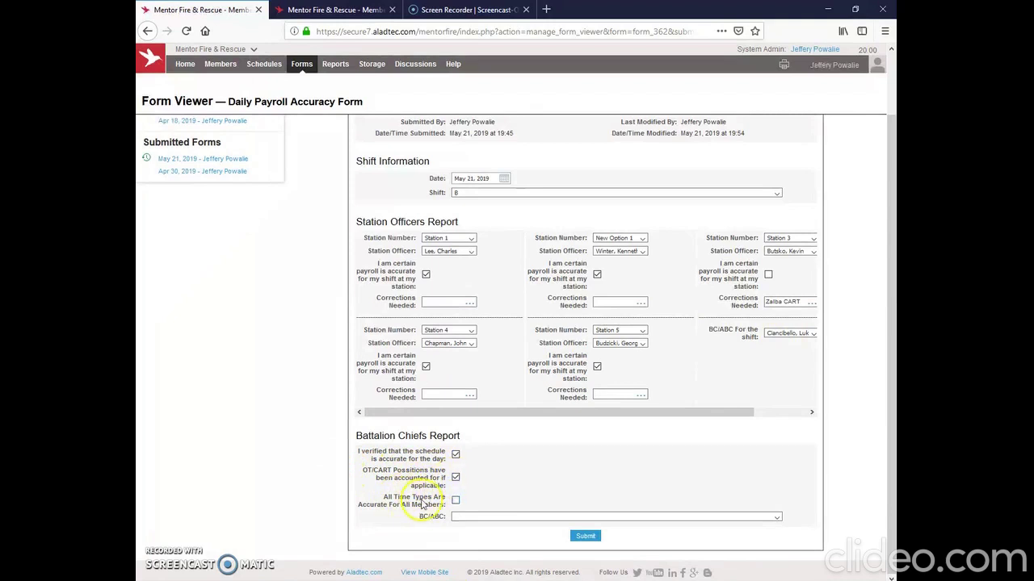
Complete the Battalion Chiefs Report with all three verifications marked and the BC/ABC member chosen, and submit the form
{"action": "left_click", "coordinate": [775, 517]}
{"action": "scroll", "coordinate": [550, 335], "scroll_direction": "down", "scroll_amount": 20}
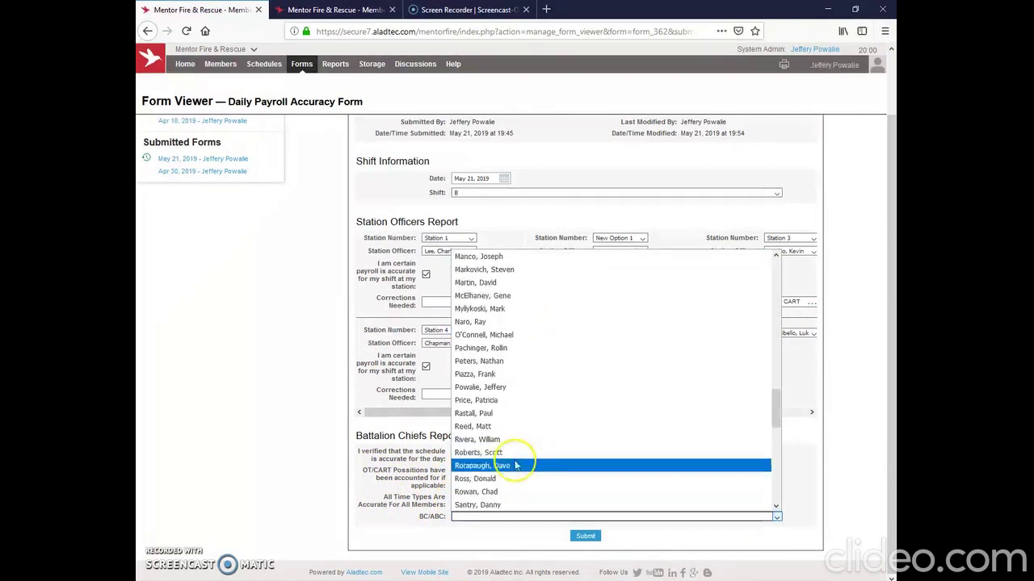
{"action": "left_click", "coordinate": [494, 388]}
{"action": "left_click", "coordinate": [584, 537]}
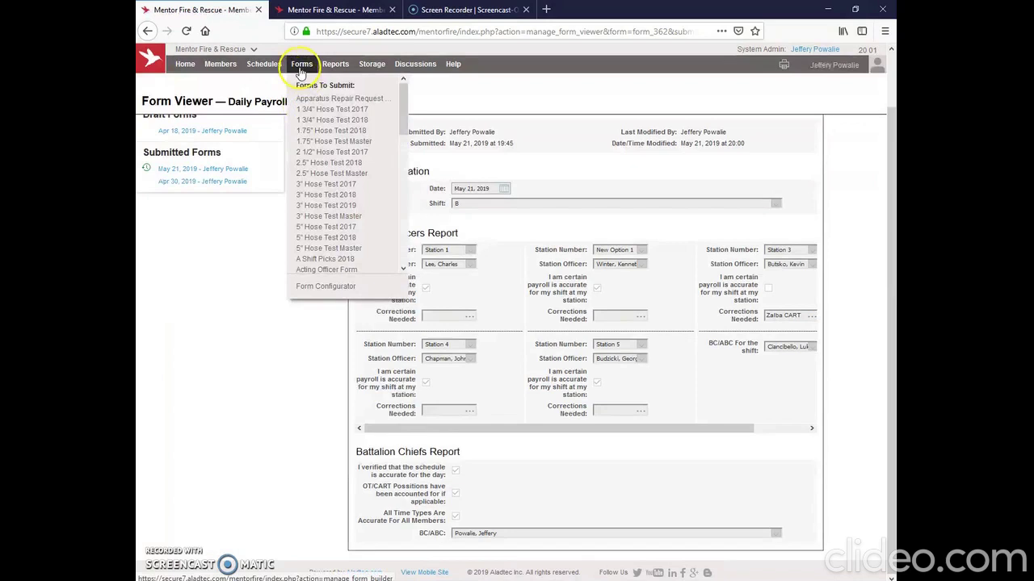
Open the May 21, 2019 Hourly Editor and delete the Comp Time Accrued shift on the first OT Spot
{"action": "mouse_move", "coordinate": [271, 66]}
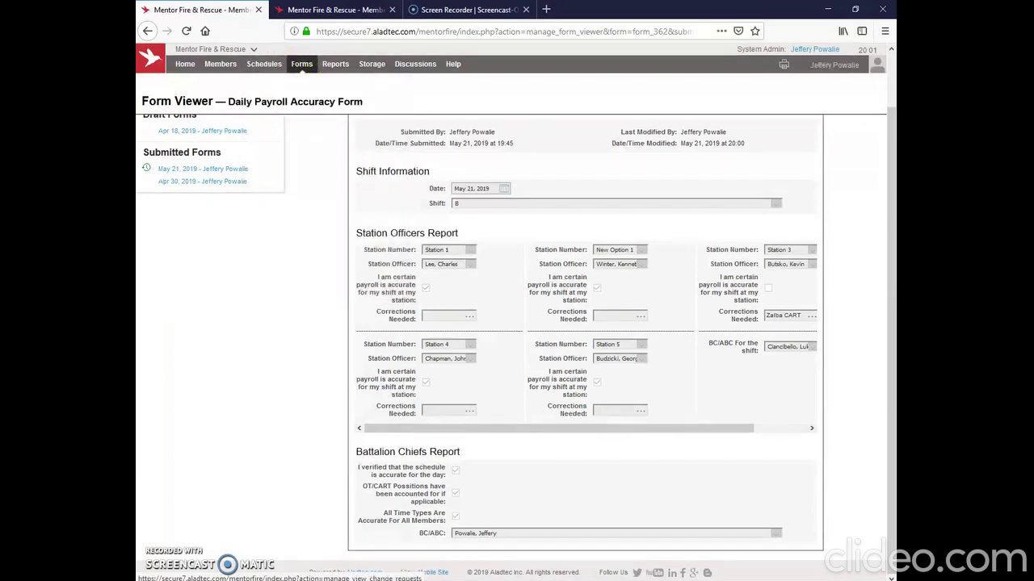
{"action": "left_click", "coordinate": [272, 143]}
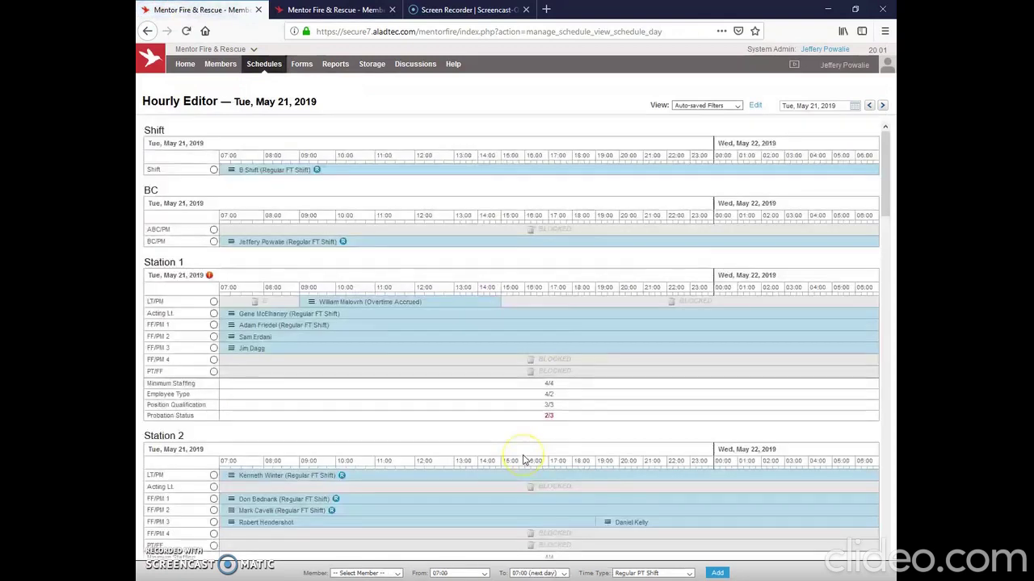
{"action": "scroll", "coordinate": [523, 456], "scroll_direction": "down", "scroll_amount": 10}
{"action": "scroll", "coordinate": [522, 456], "scroll_direction": "down", "scroll_amount": 10}
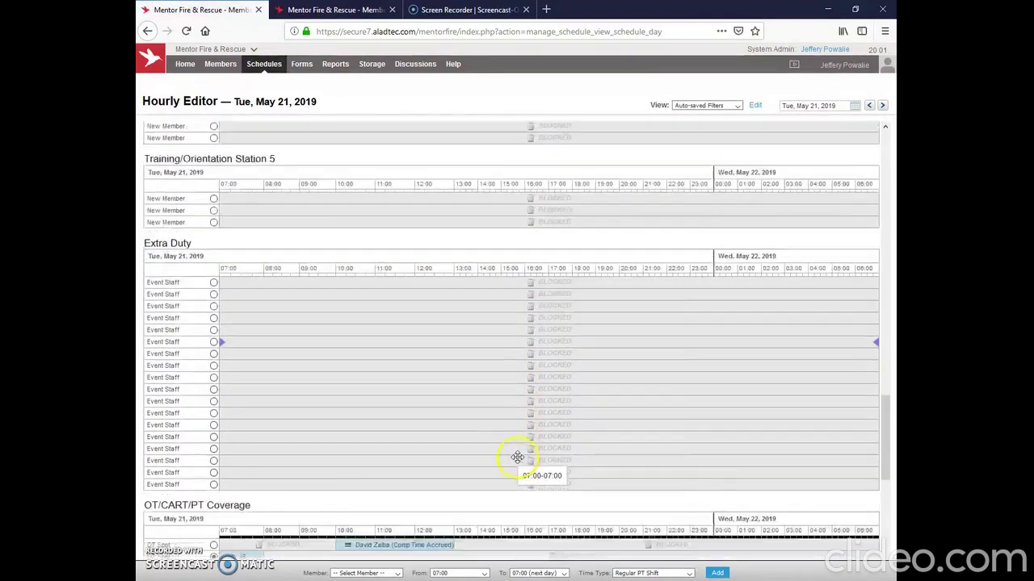
{"action": "scroll", "coordinate": [517, 457], "scroll_direction": "down", "scroll_amount": 5}
{"action": "left_click", "coordinate": [347, 267]}
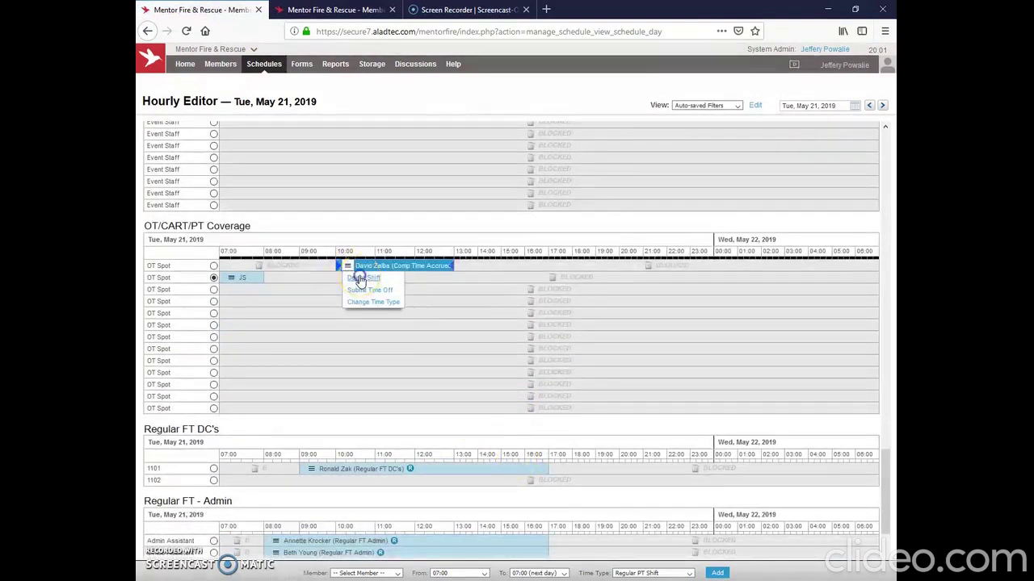
{"action": "left_click", "coordinate": [360, 279]}
{"action": "left_click", "coordinate": [497, 345]}
Delete the 07:00 to 08:00 shift on the second OT Spot, and block the emptied OT Spot time
{"action": "left_click", "coordinate": [232, 278]}
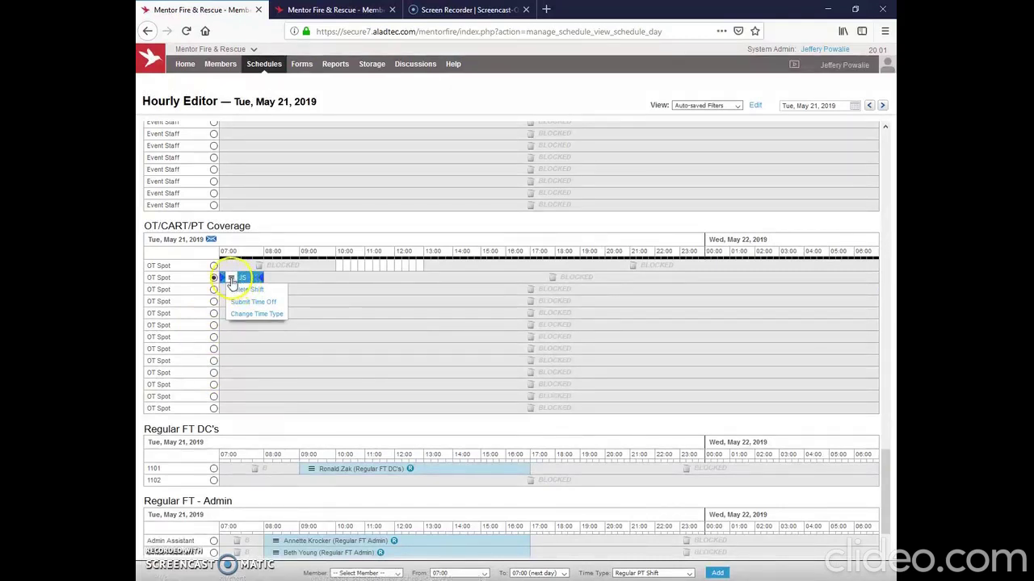
{"action": "left_click", "coordinate": [248, 289]}
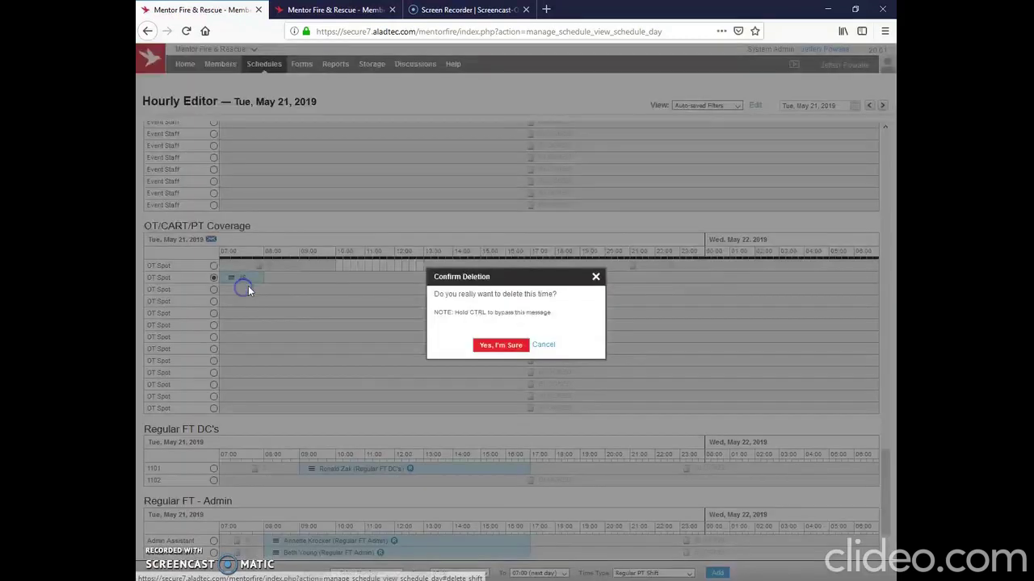
{"action": "left_click", "coordinate": [489, 345]}
{"action": "left_click_drag", "start_coordinate": [432, 265], "coordinate": [218, 277]}
Extend the Station 4 FF/PM 1 member's second Regular FT Shift back to a 10:00 start
{"action": "scroll", "coordinate": [507, 268], "scroll_direction": "up", "scroll_amount": 10}
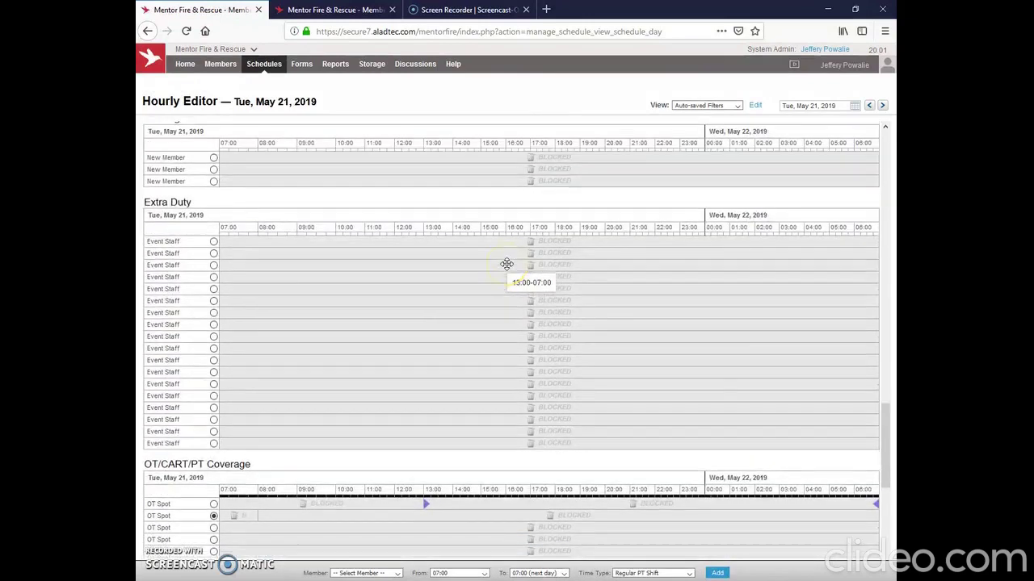
{"action": "scroll", "coordinate": [507, 268], "scroll_direction": "up", "scroll_amount": 5}
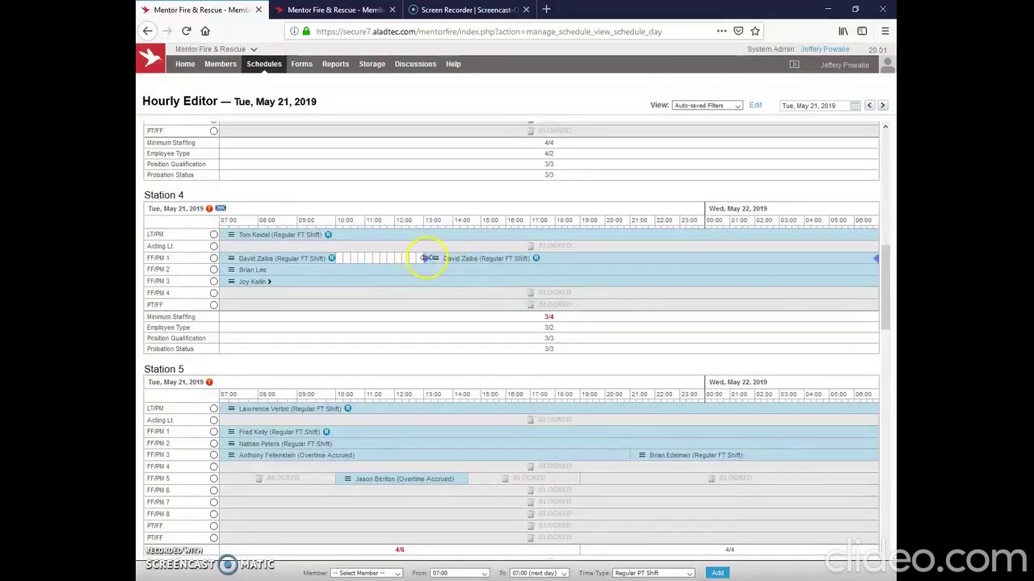
{"action": "left_click_drag", "start_coordinate": [391, 258], "coordinate": [323, 259]}
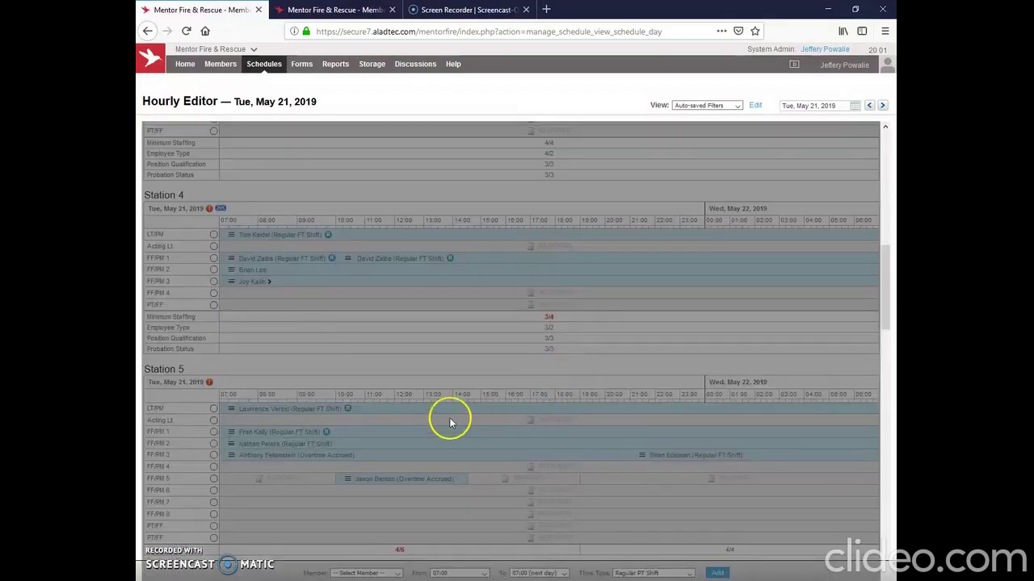
{"action": "scroll", "coordinate": [381, 156], "scroll_direction": "up", "scroll_amount": 5}
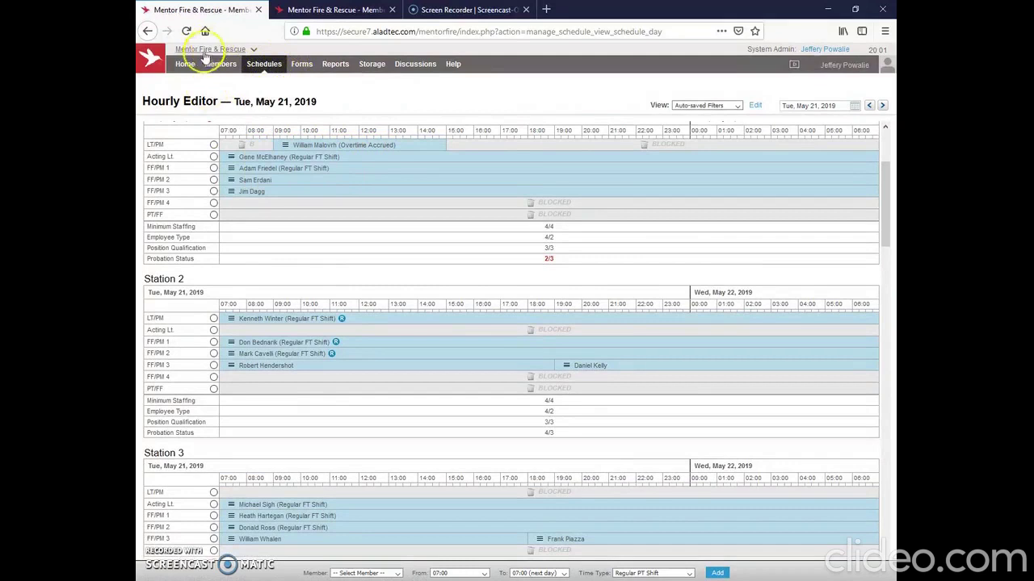
Return to the home page and open the form reports for the Overtime/Comp Time Report
{"action": "mouse_move", "coordinate": [185, 65]}
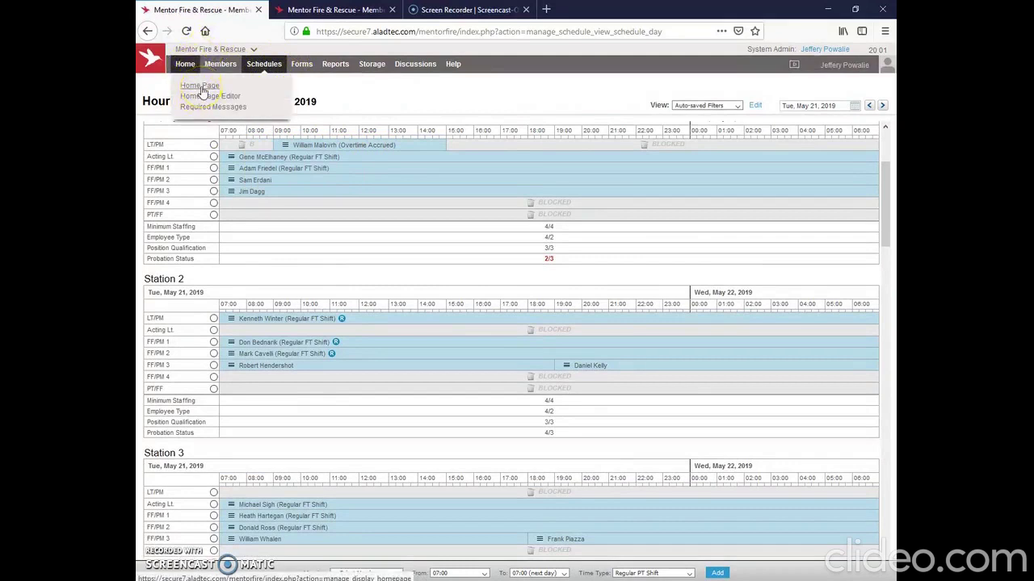
{"action": "left_click", "coordinate": [202, 87]}
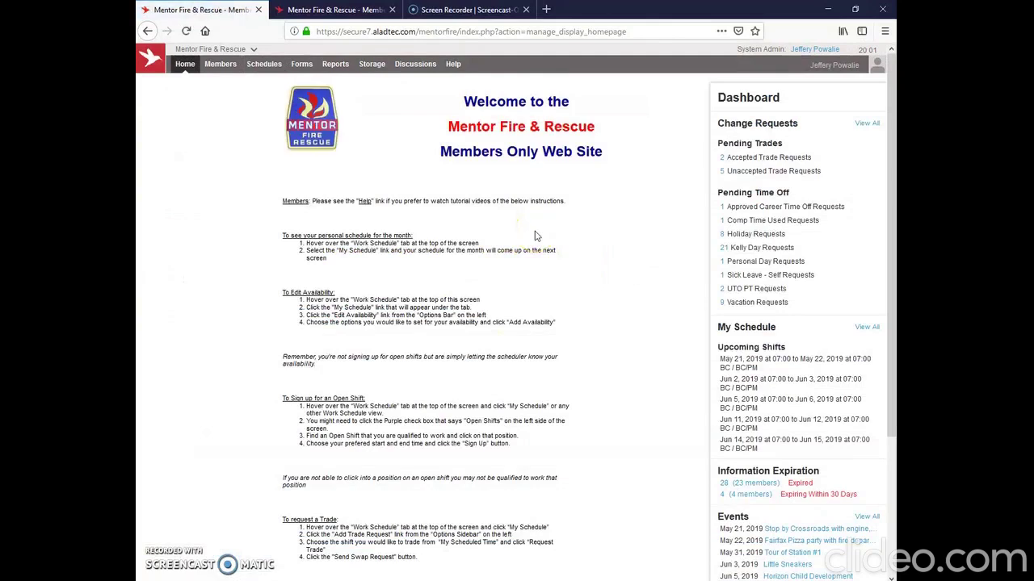
{"action": "mouse_move", "coordinate": [336, 66]}
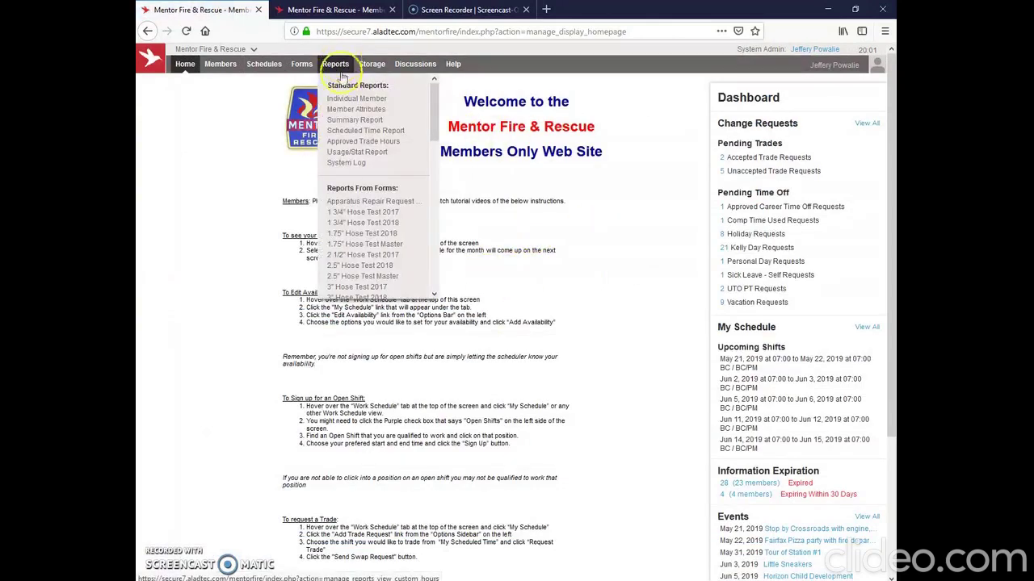
{"action": "scroll", "coordinate": [363, 219], "scroll_direction": "down", "scroll_amount": 8}
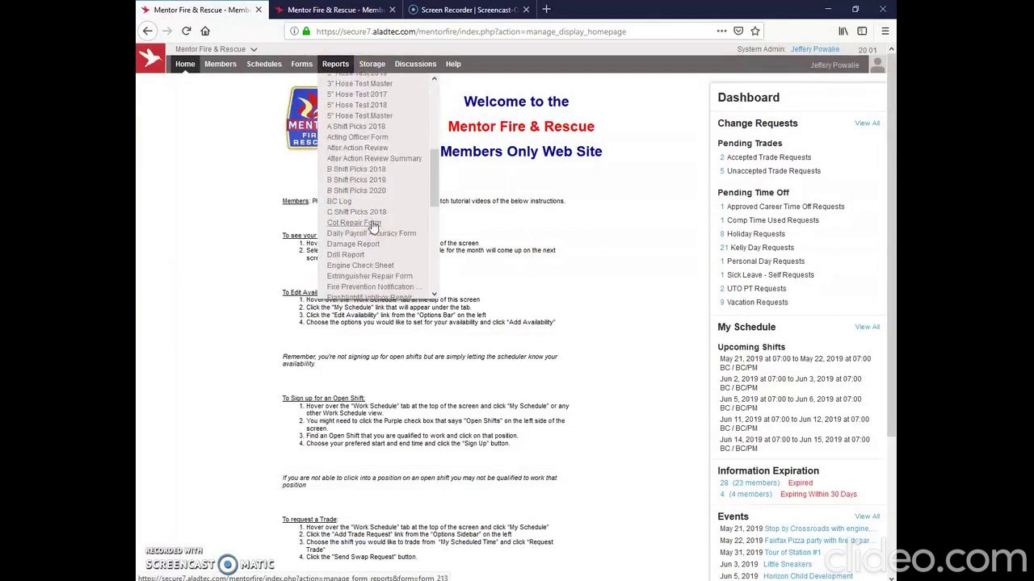
{"action": "scroll", "coordinate": [373, 226], "scroll_direction": "down", "scroll_amount": 6}
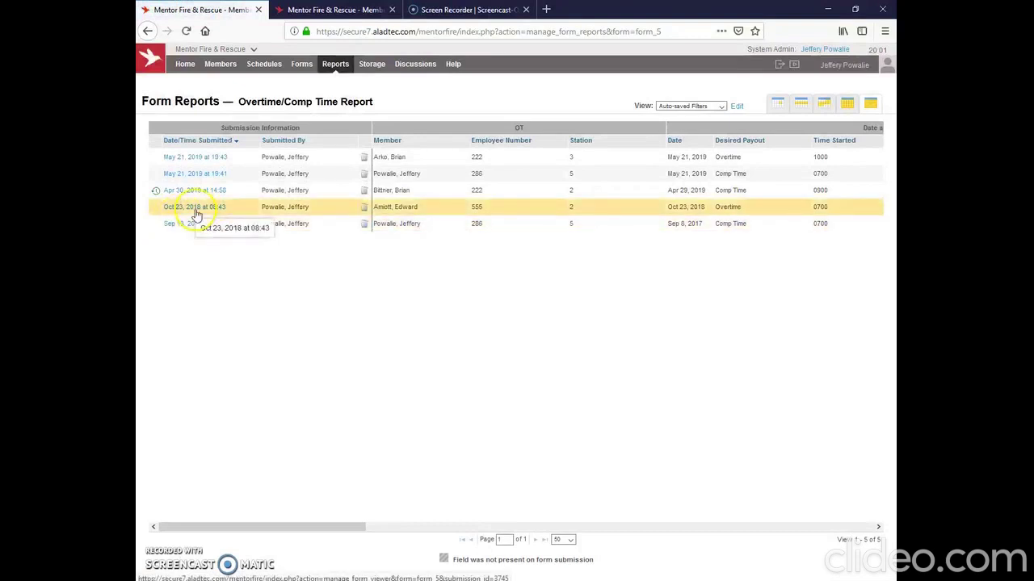
Open the May 21, 2019 at 19:43 submission, review its time, category and approval fields, and open it for modification
{"action": "left_click", "coordinate": [199, 158]}
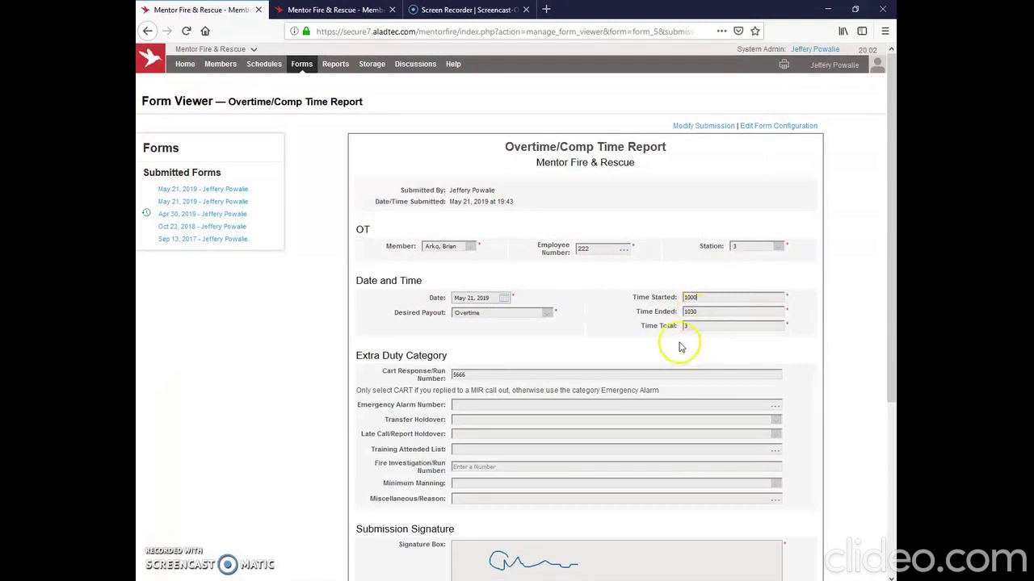
{"action": "scroll", "coordinate": [693, 340], "scroll_direction": "down", "scroll_amount": 3}
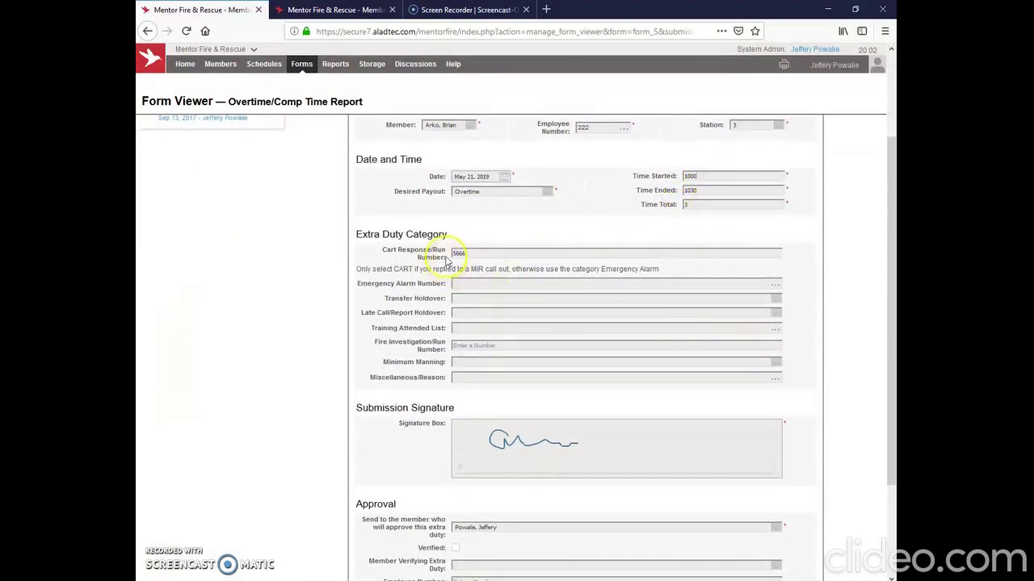
{"action": "scroll", "coordinate": [436, 462], "scroll_direction": "down", "scroll_amount": 3}
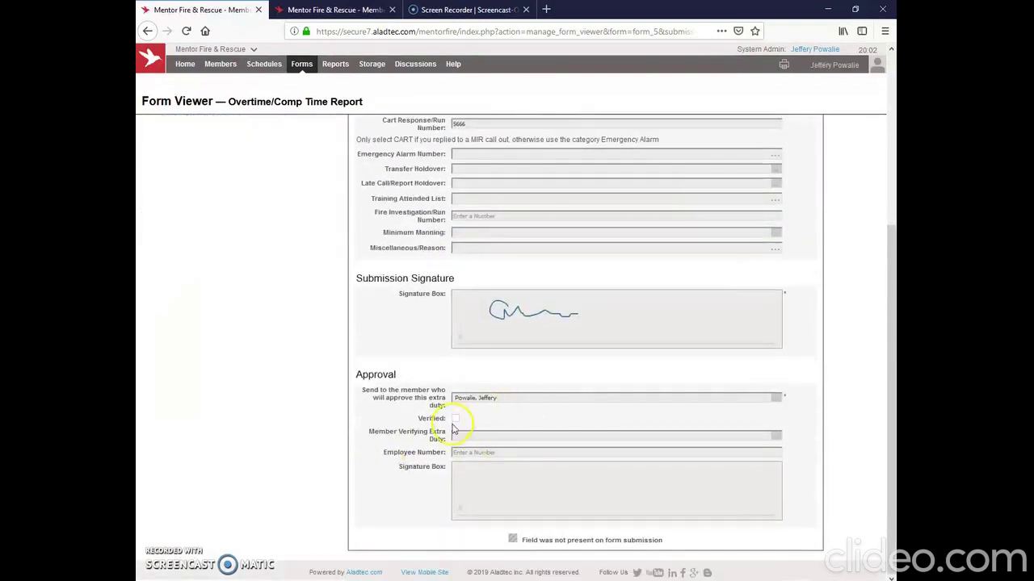
{"action": "scroll", "coordinate": [660, 473], "scroll_direction": "up", "scroll_amount": 6}
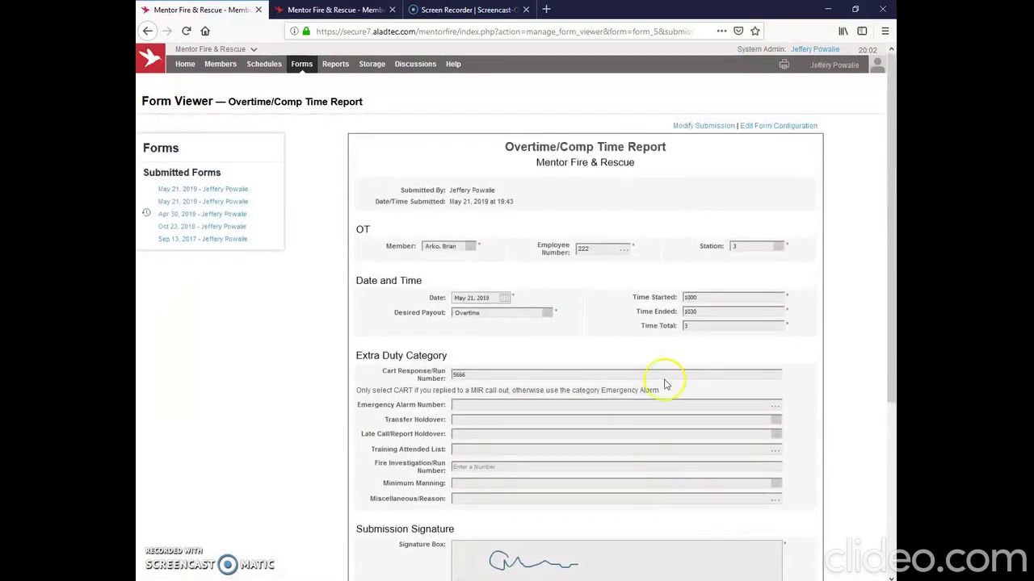
{"action": "left_click", "coordinate": [695, 126]}
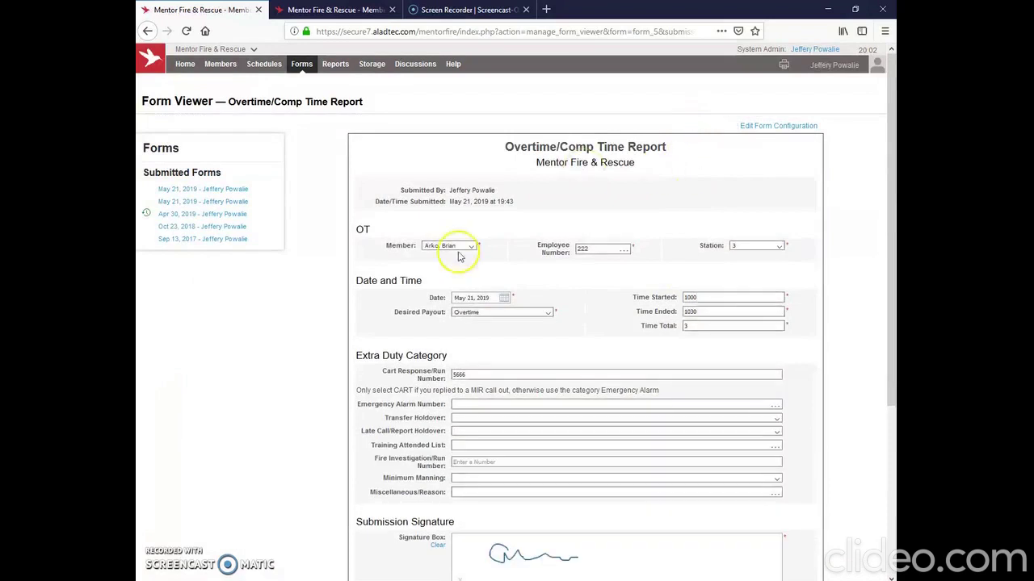
Mark the 19:43 submission's extra duty as verified and select the approving member as the member verifying it
{"action": "scroll", "coordinate": [281, 368], "scroll_direction": "down", "scroll_amount": 5}
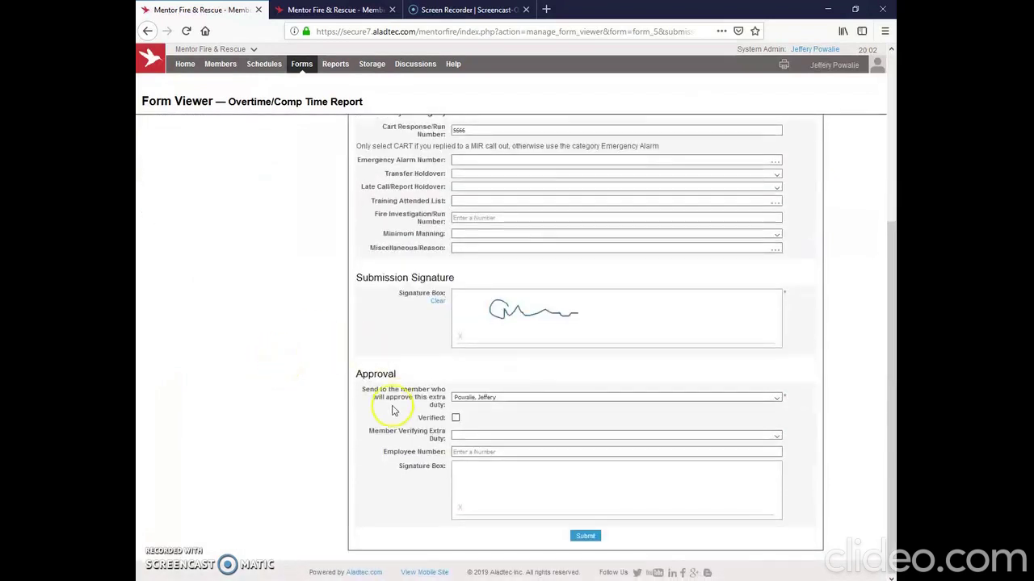
{"action": "left_click", "coordinate": [456, 419]}
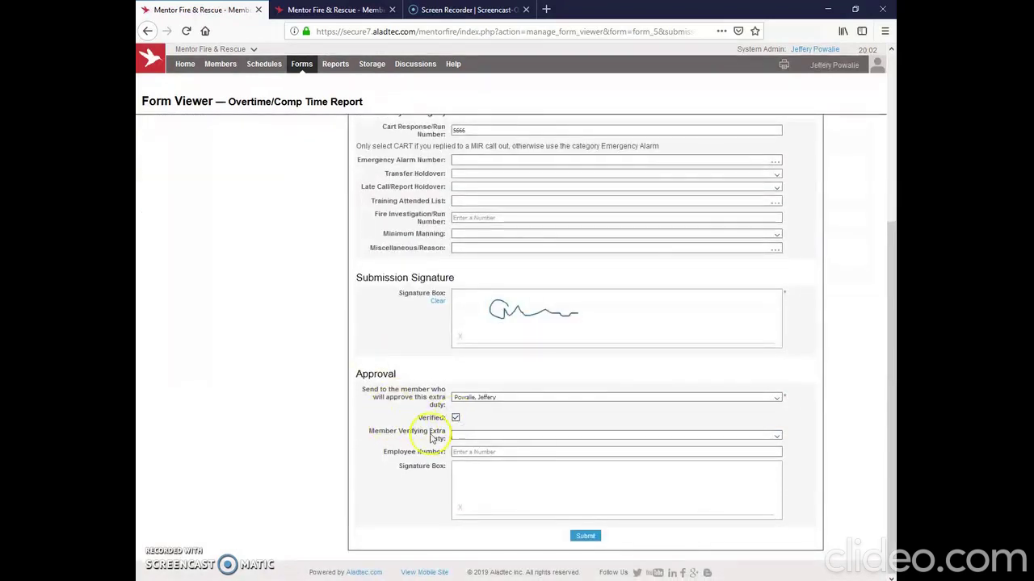
{"action": "left_click", "coordinate": [486, 437]}
{"action": "key", "text": "r"}
{"action": "left_click", "coordinate": [484, 397]}
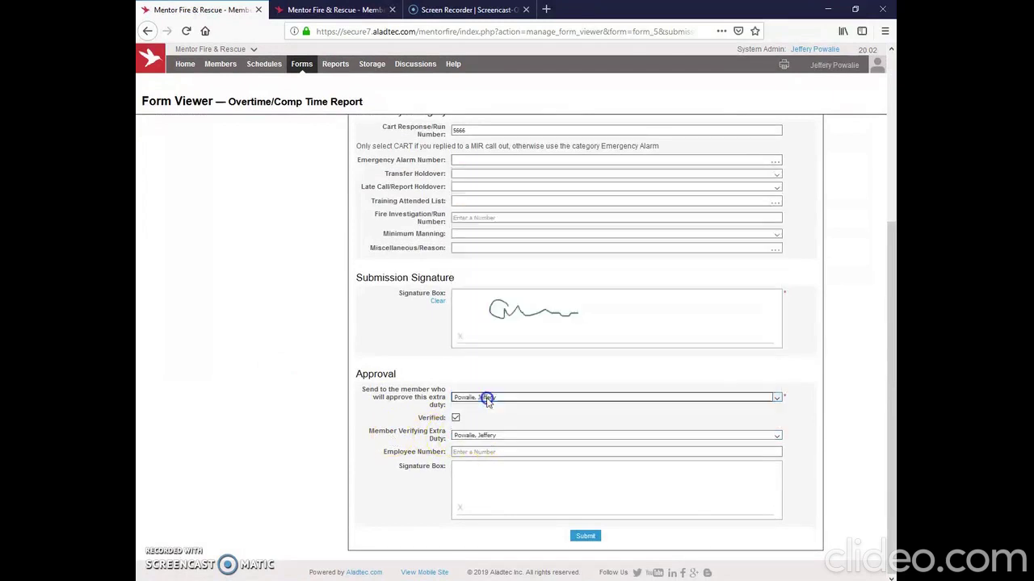
Complete the approval with the verifier's employee number and a handwritten signature, and submit the report
{"action": "left_click", "coordinate": [478, 451]}
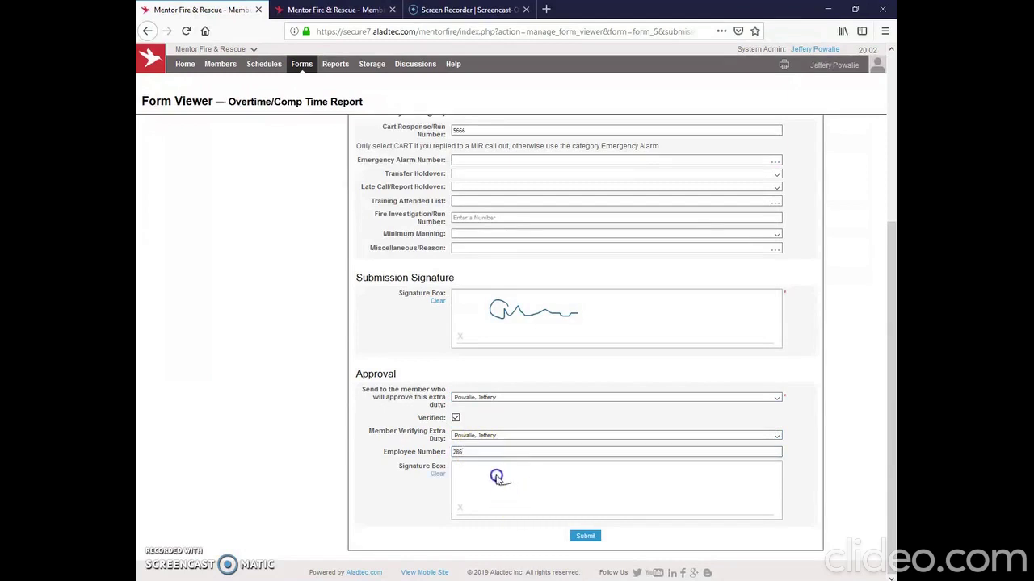
{"action": "mouse_move", "coordinate": [524, 493]}
{"action": "left_mouse_down"}
{"action": "mouse_move", "coordinate": [536, 481]}
{"action": "mouse_move", "coordinate": [524, 467]}
{"action": "left_mouse_up"}
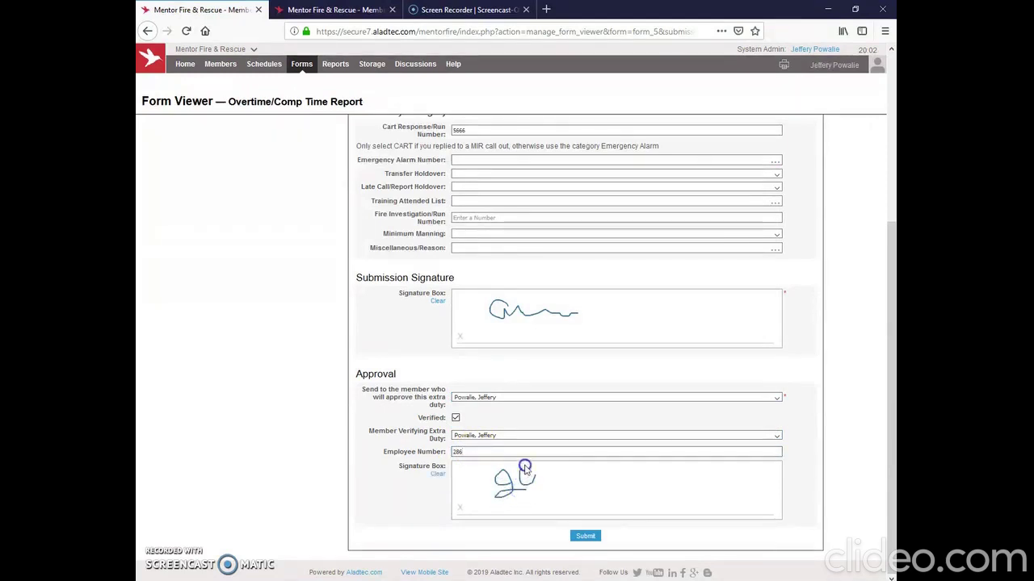
{"action": "left_click", "coordinate": [586, 536]}
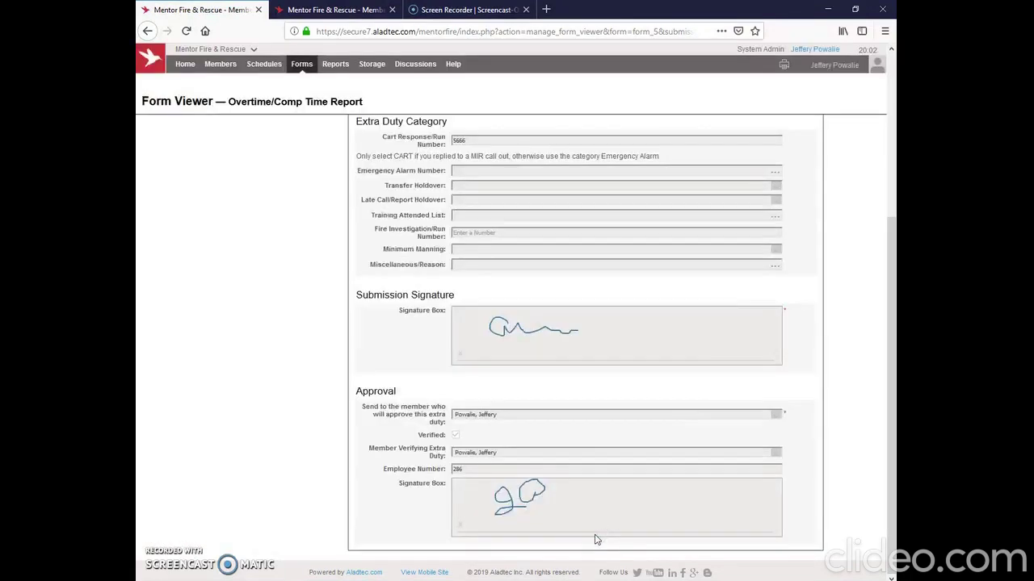
Open the May 21, 2019 at 19:41 submission for modification and mark it as verified by the approving member
{"action": "left_click", "coordinate": [229, 205]}
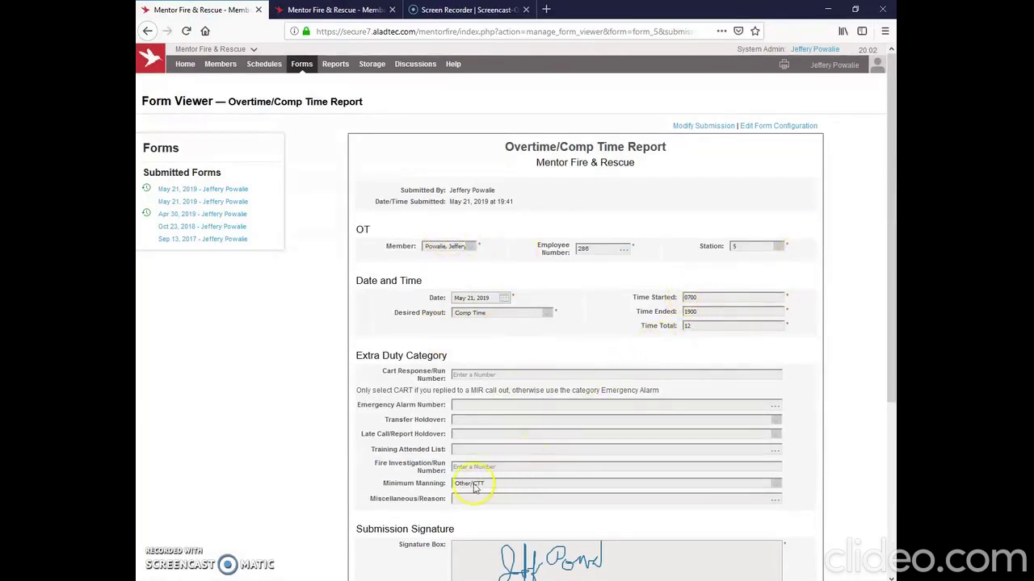
{"action": "scroll", "coordinate": [330, 431], "scroll_direction": "down", "scroll_amount": 3}
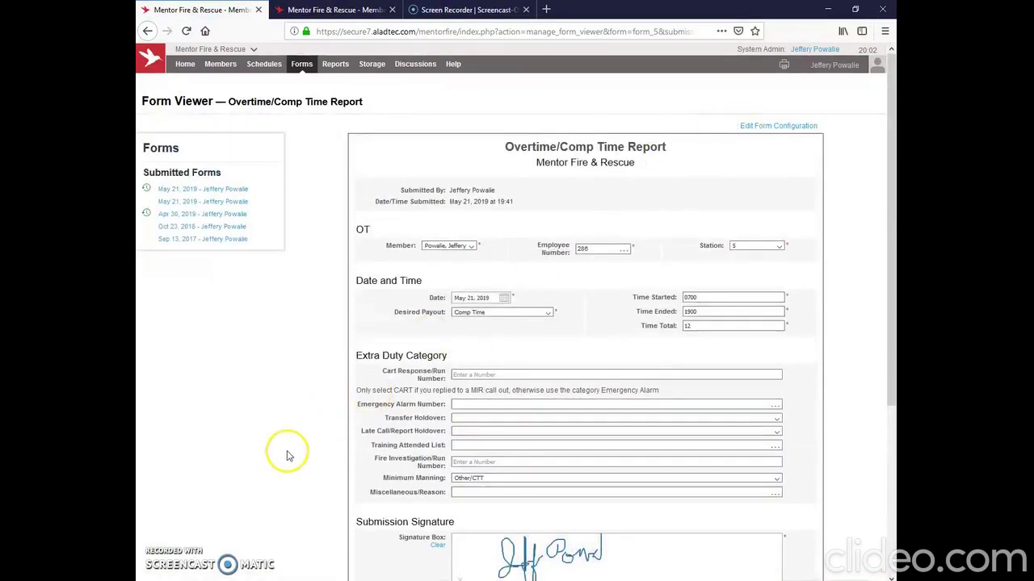
{"action": "scroll", "coordinate": [308, 436], "scroll_direction": "down", "scroll_amount": 2}
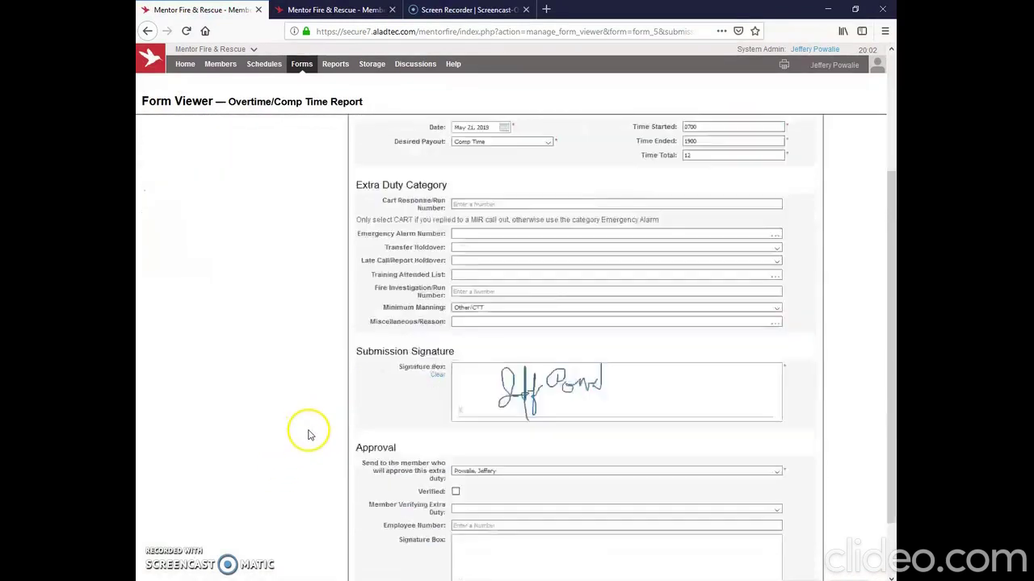
{"action": "scroll", "coordinate": [307, 437], "scroll_direction": "down", "scroll_amount": 1}
{"action": "left_click", "coordinate": [475, 436]}
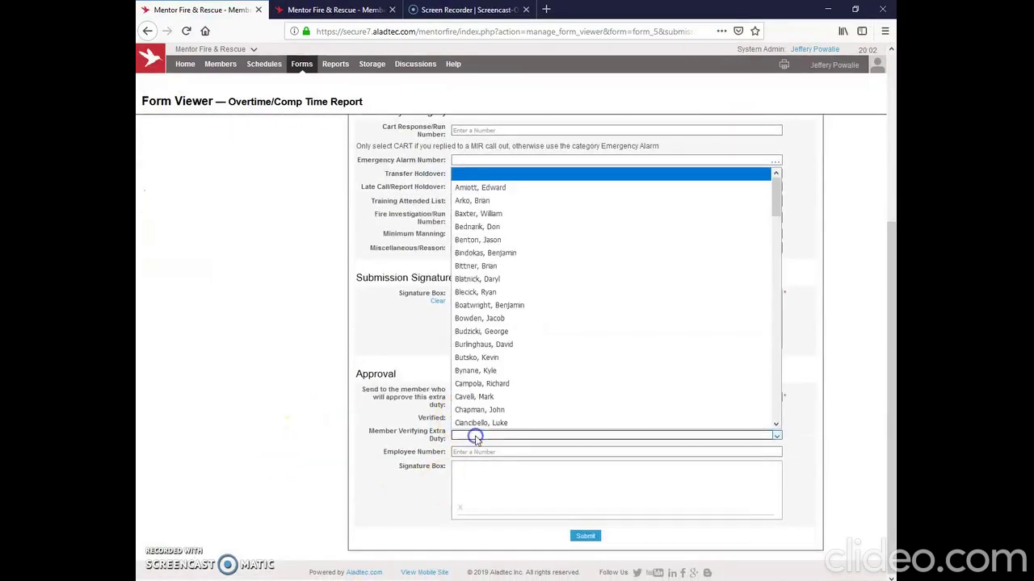
{"action": "key", "text": "r"}
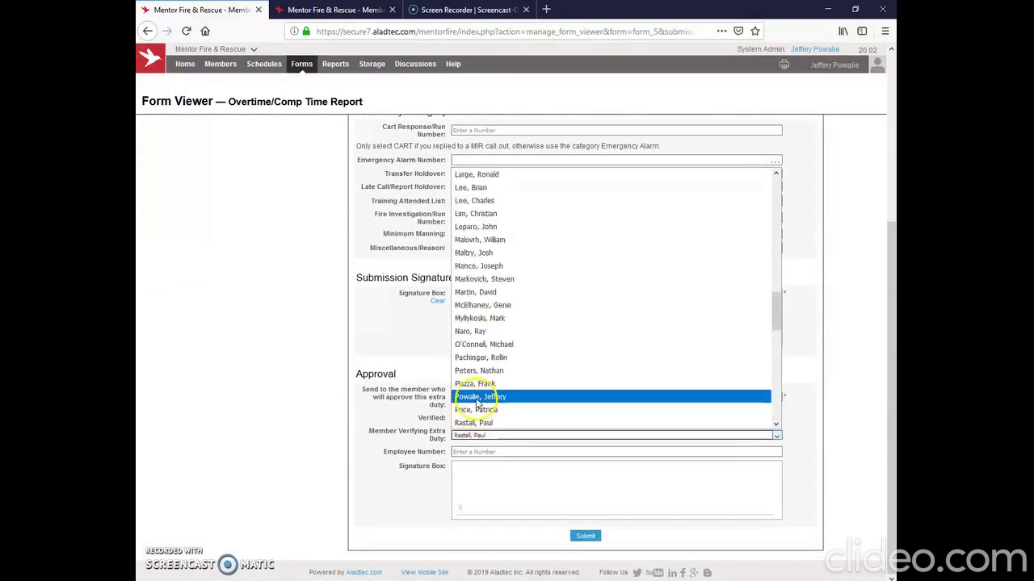
{"action": "left_click", "coordinate": [478, 403]}
Fill in the verifier's employee number and signature on the 19:41 submission, and submit it
{"action": "left_click", "coordinate": [477, 452]}
{"action": "mouse_move", "coordinate": [502, 483]}
{"action": "left_mouse_down"}
{"action": "mouse_move", "coordinate": [500, 471]}
{"action": "mouse_move", "coordinate": [492, 489]}
{"action": "mouse_move", "coordinate": [516, 484]}
{"action": "left_mouse_up"}
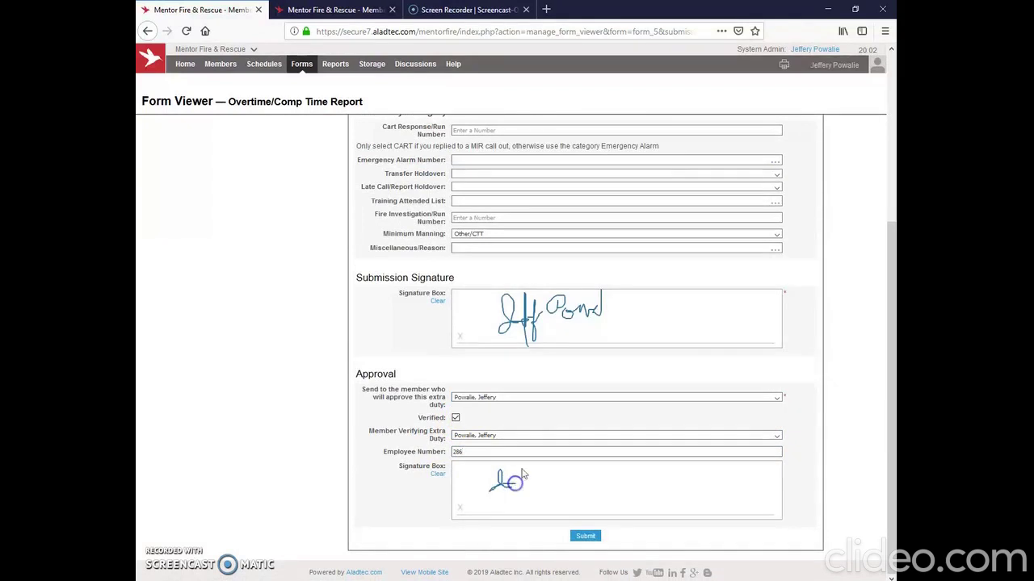
{"action": "left_click", "coordinate": [586, 536]}
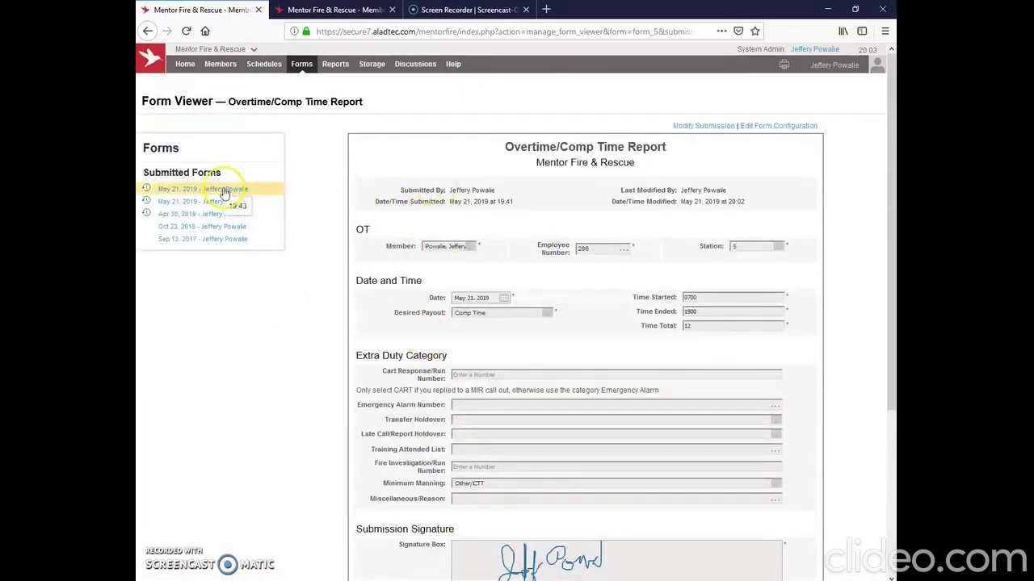
Open the system administrator's own record from the Member Database and review its Form Notification alert settings
{"action": "mouse_move", "coordinate": [229, 69]}
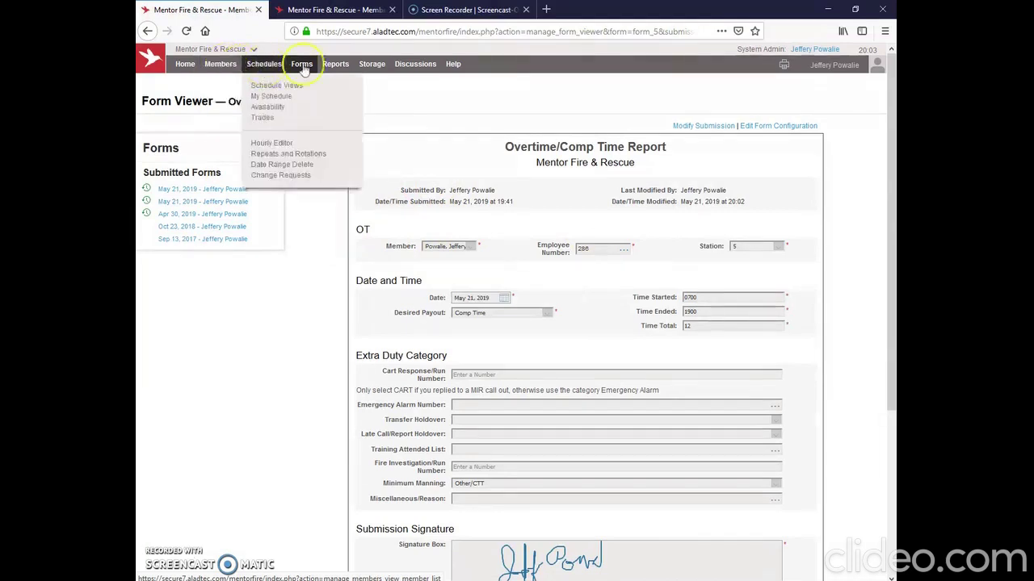
{"action": "mouse_move", "coordinate": [315, 69]}
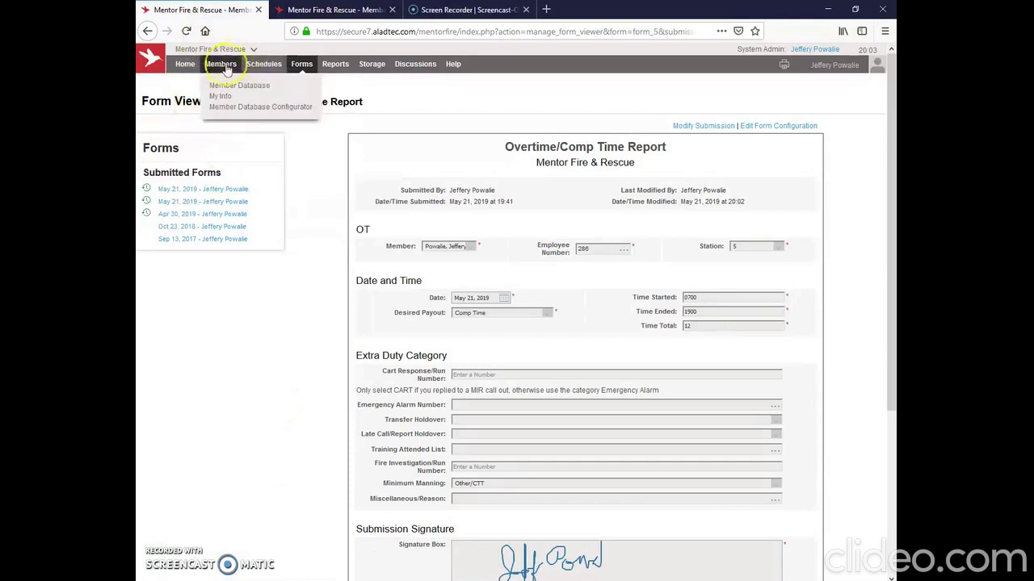
{"action": "left_click", "coordinate": [226, 87]}
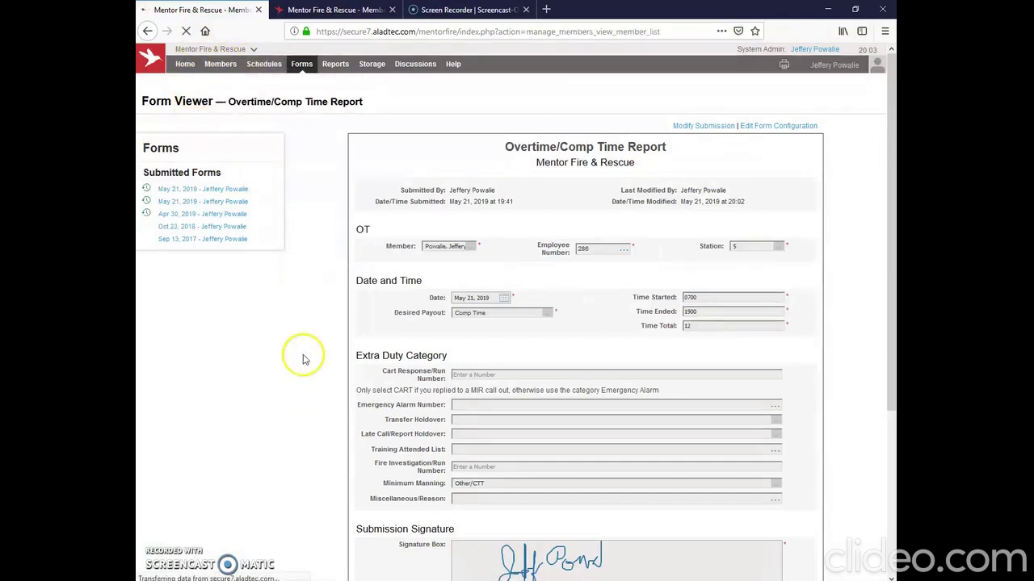
{"action": "scroll", "coordinate": [437, 389], "scroll_direction": "down", "scroll_amount": 15}
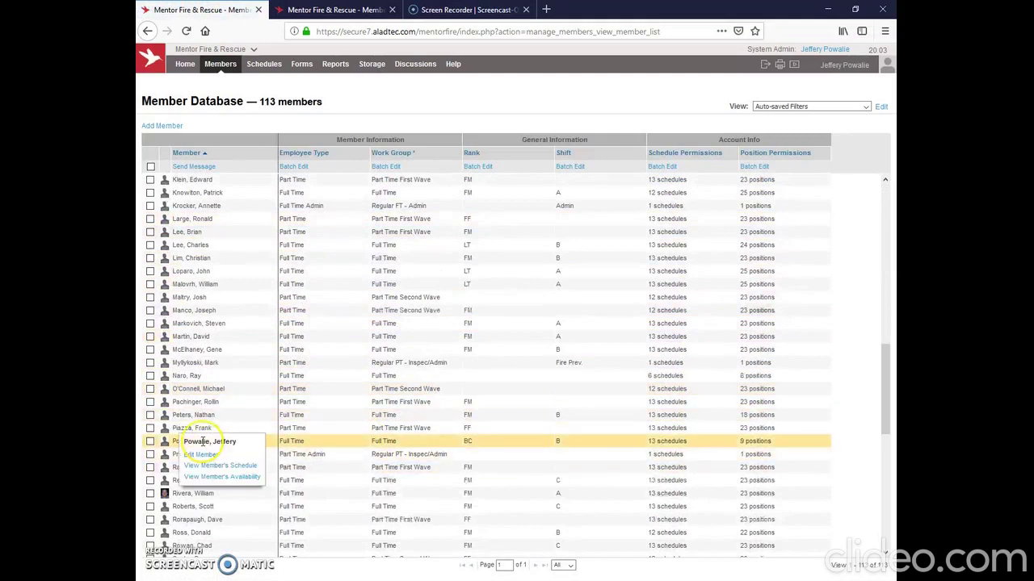
{"action": "left_click", "coordinate": [670, 459]}
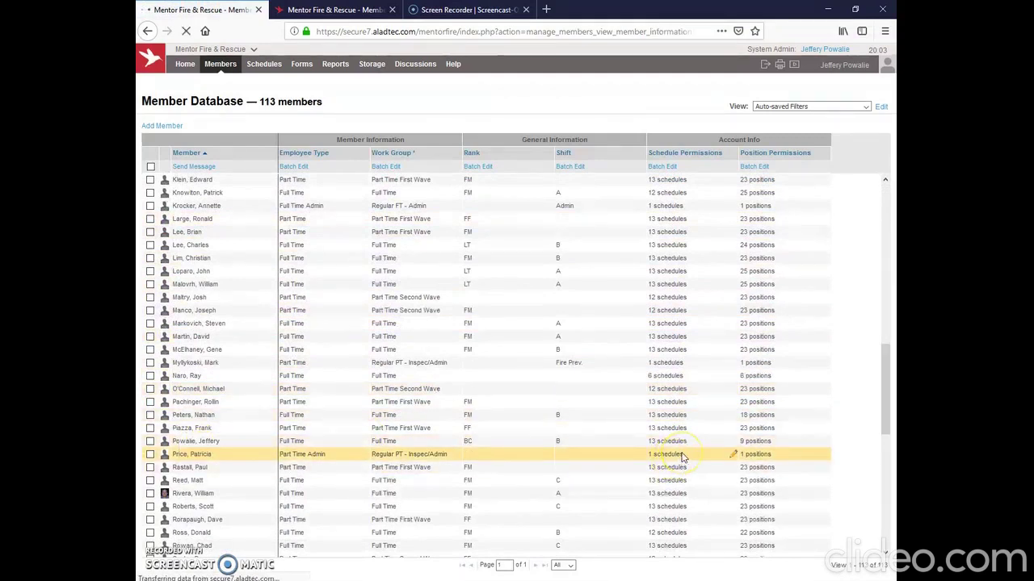
{"action": "scroll", "coordinate": [791, 445], "scroll_direction": "down", "scroll_amount": 3}
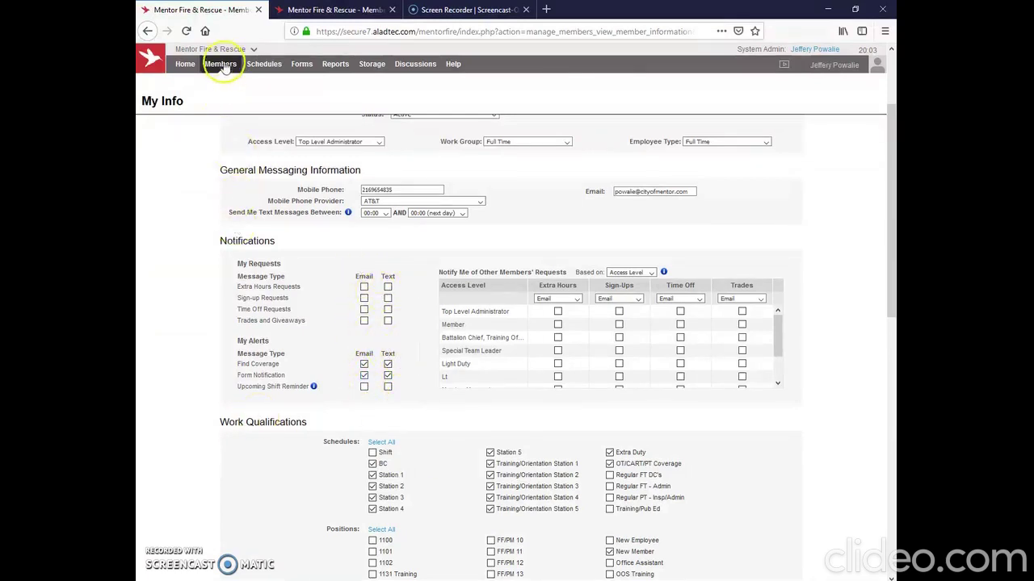
Return to the home page and open the Hourly Editor for Tuesday, May 21, 2019
{"action": "mouse_move", "coordinate": [187, 64]}
{"action": "left_click", "coordinate": [196, 86]}
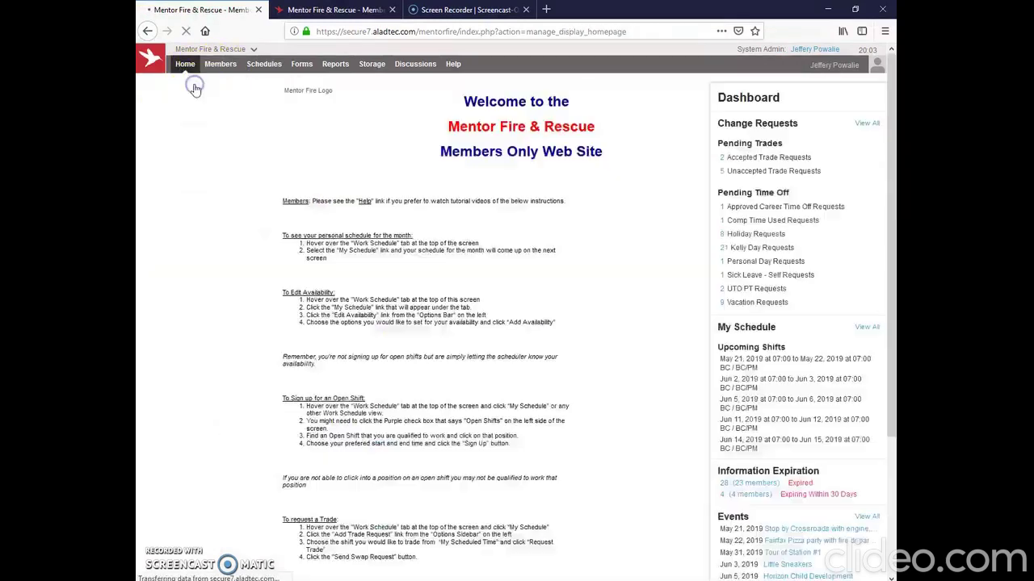
{"action": "mouse_move", "coordinate": [264, 65]}
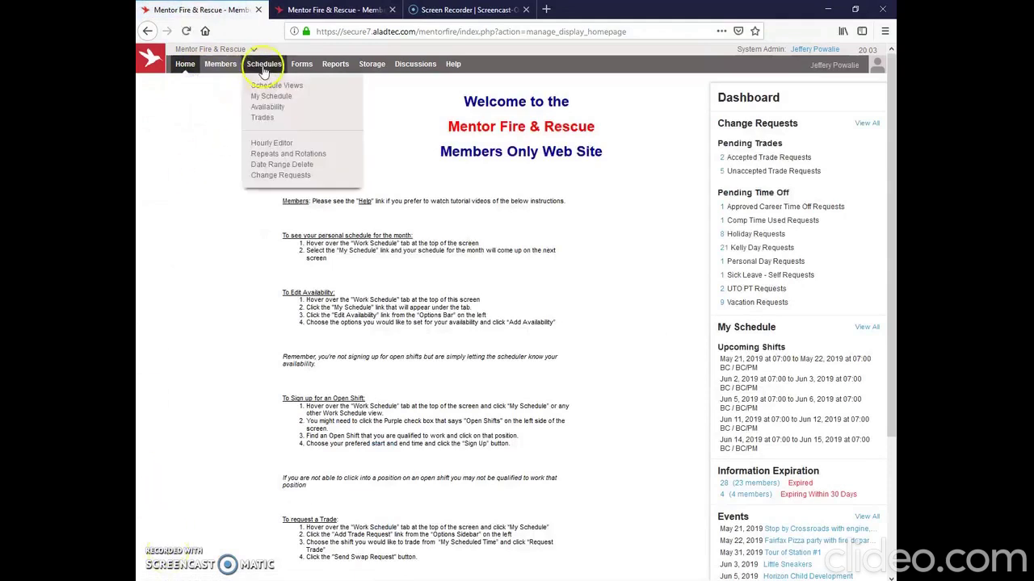
{"action": "left_click", "coordinate": [273, 144]}
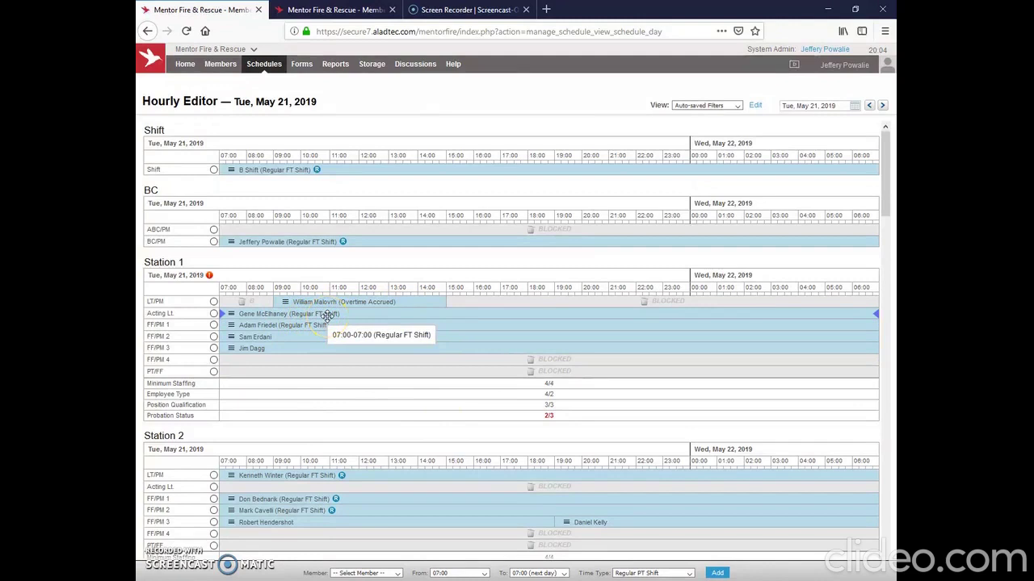
Examine the scheduled members, shift hours and time types for Stations 1 to 3
{"action": "left_click", "coordinate": [295, 319]}
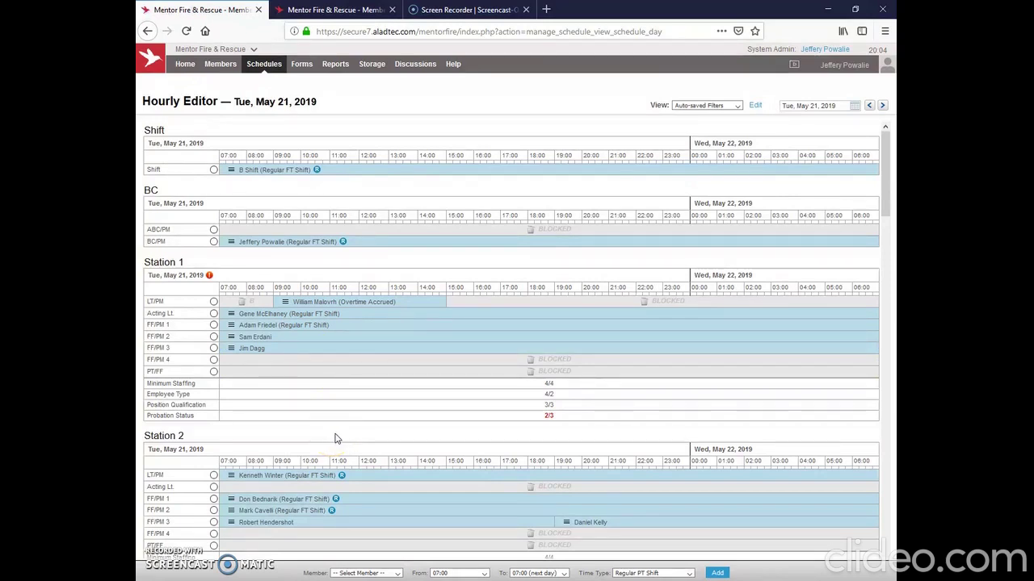
{"action": "left_click", "coordinate": [376, 426]}
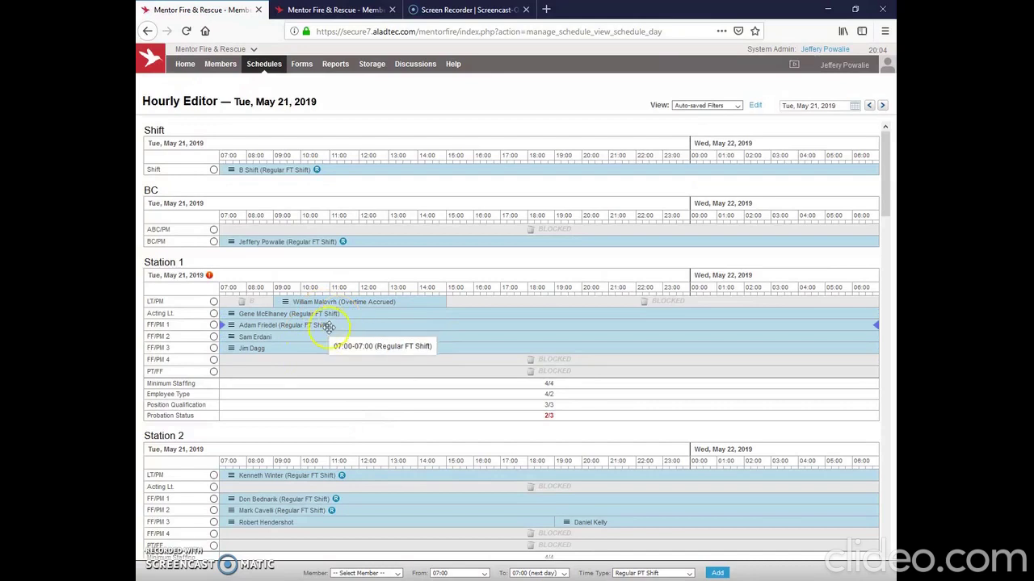
{"action": "scroll", "coordinate": [400, 446], "scroll_direction": "down", "scroll_amount": 2}
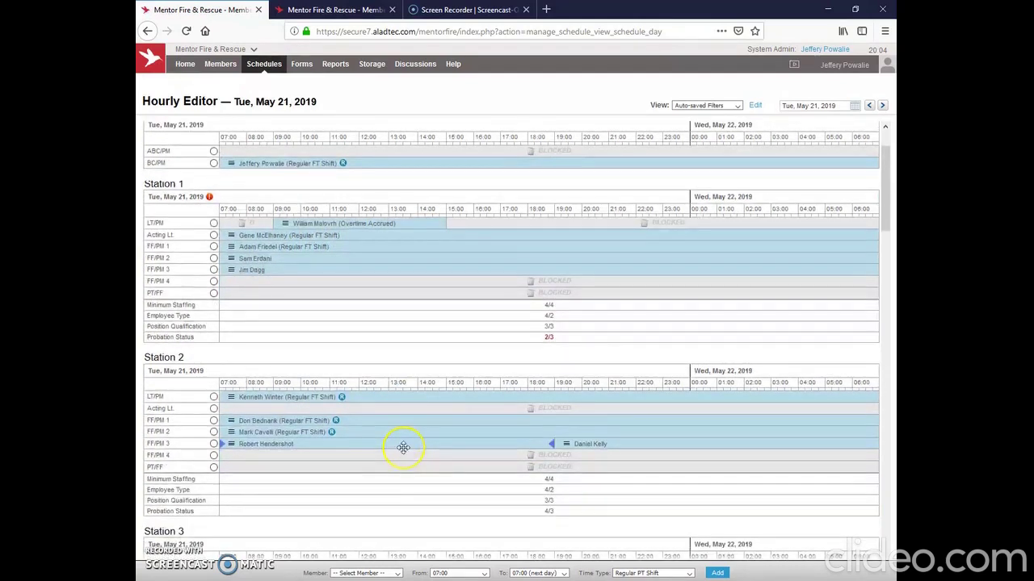
{"action": "scroll", "coordinate": [403, 447], "scroll_direction": "down", "scroll_amount": 2}
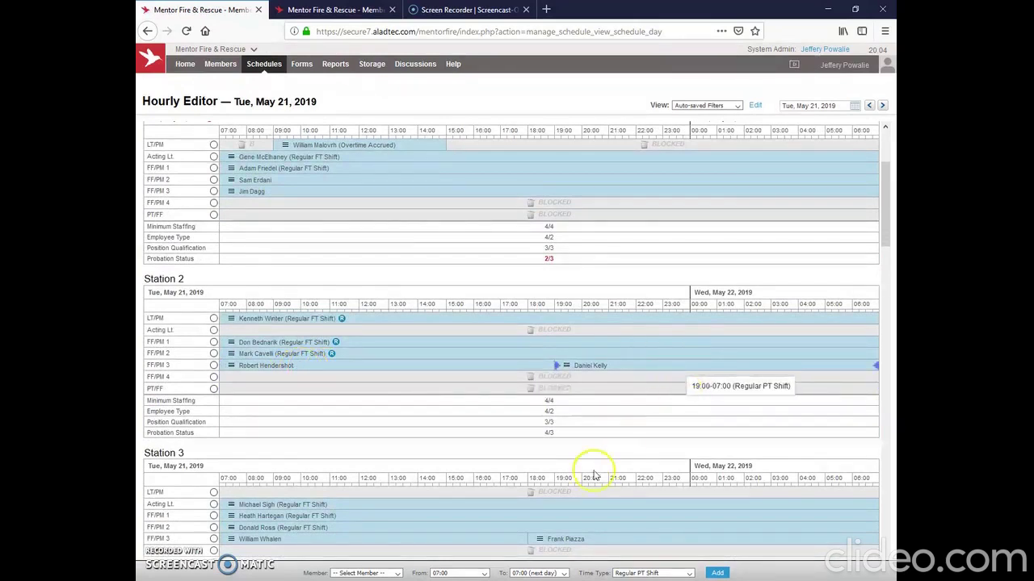
{"action": "scroll", "coordinate": [593, 476], "scroll_direction": "down", "scroll_amount": 3}
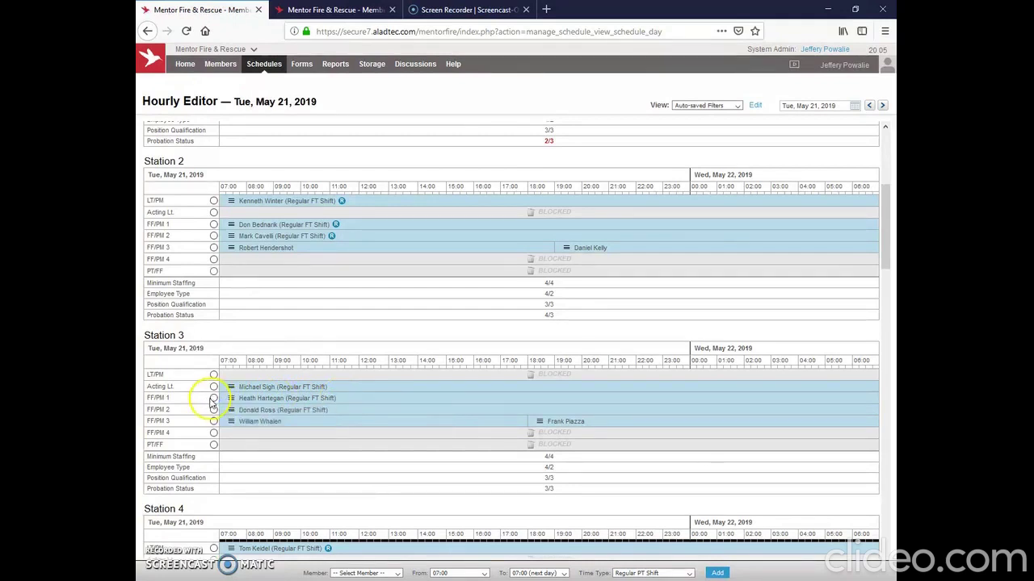
Change the time type of the Station 3 FF/PM 1 member's shift to Regular PT Shift
{"action": "left_click", "coordinate": [242, 399]}
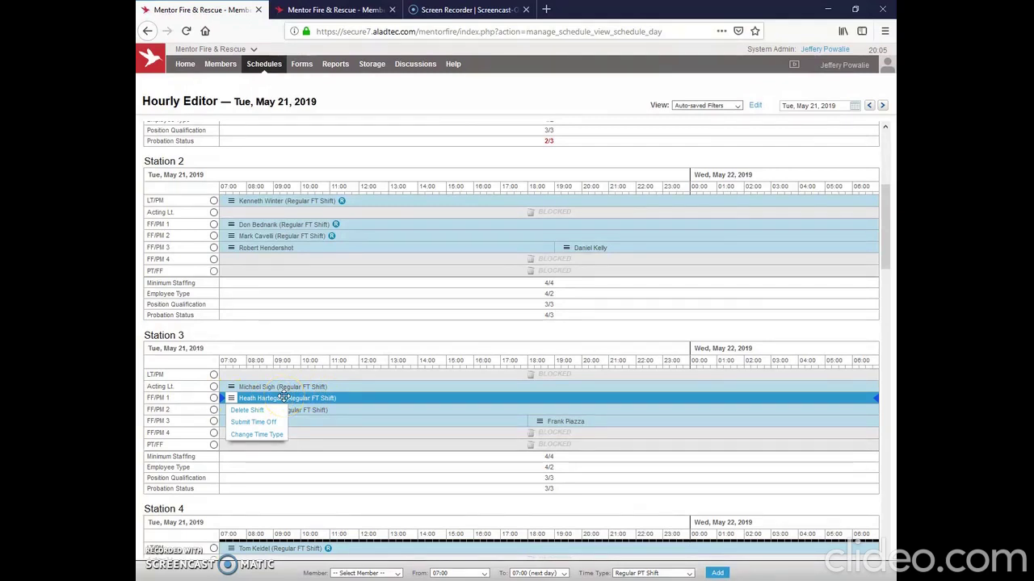
{"action": "left_click", "coordinate": [240, 437]}
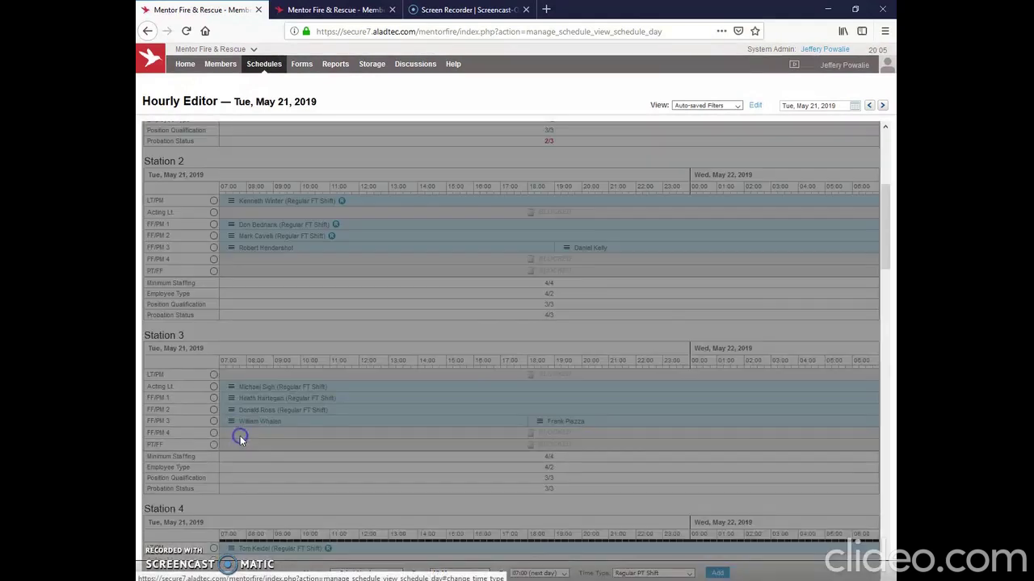
{"action": "left_click", "coordinate": [550, 331]}
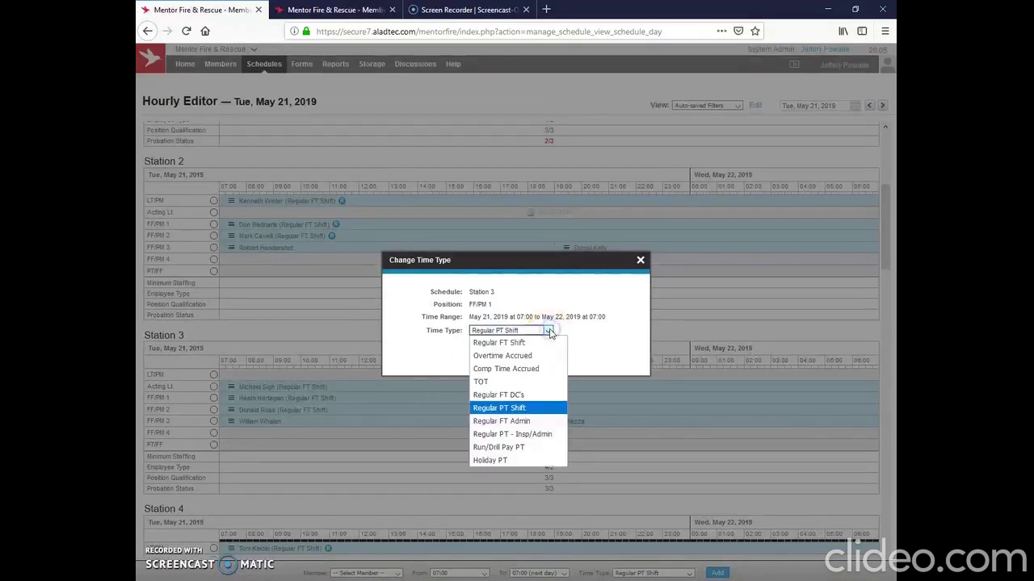
{"action": "left_click", "coordinate": [550, 383]}
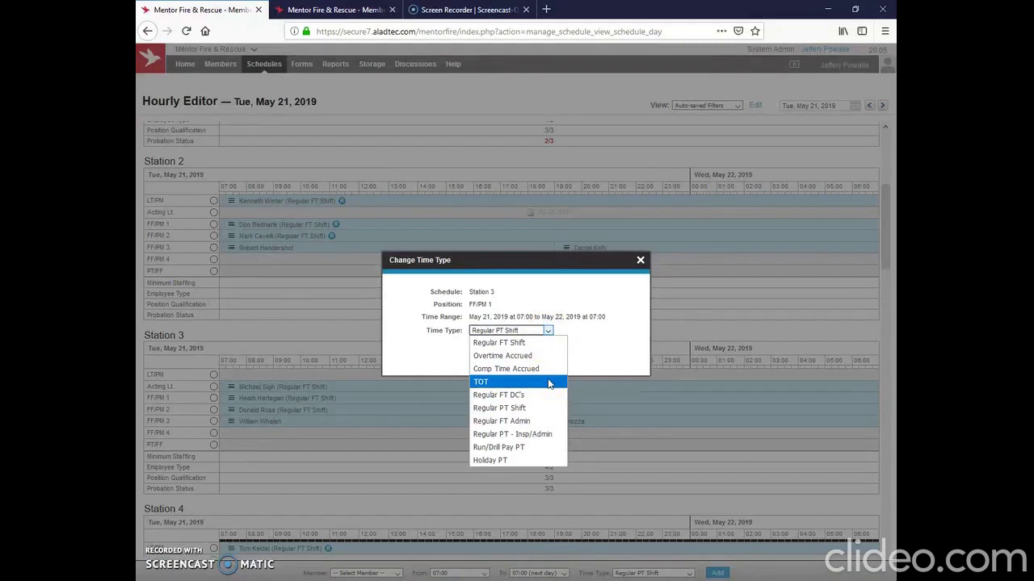
{"action": "left_click", "coordinate": [542, 408]}
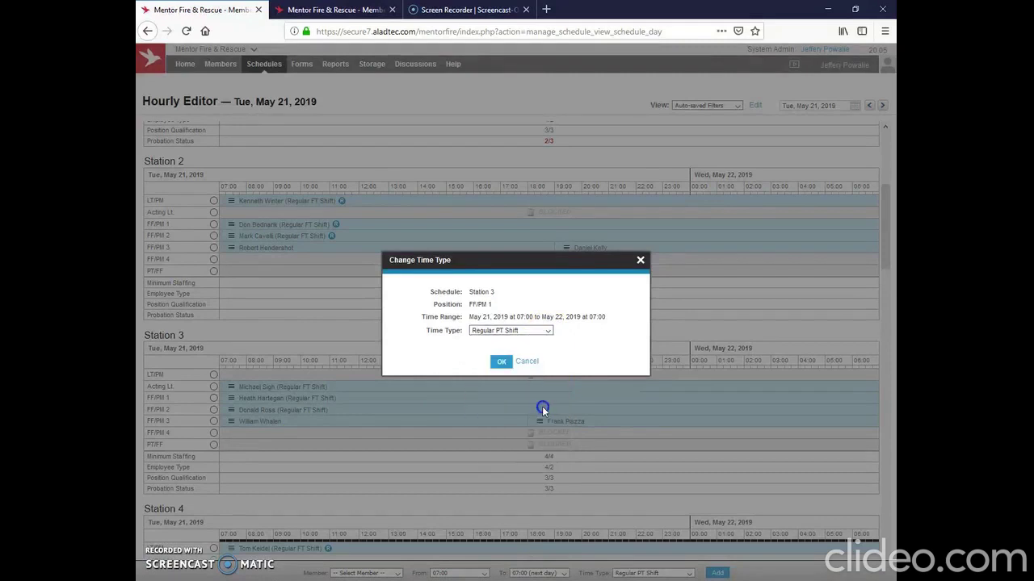
{"action": "left_click", "coordinate": [500, 362]}
Check the shift hours and time types scheduled at Stations 4 and 5, including the Station 5 FF/PM 5 overtime
{"action": "scroll", "coordinate": [417, 386], "scroll_direction": "down", "scroll_amount": 5}
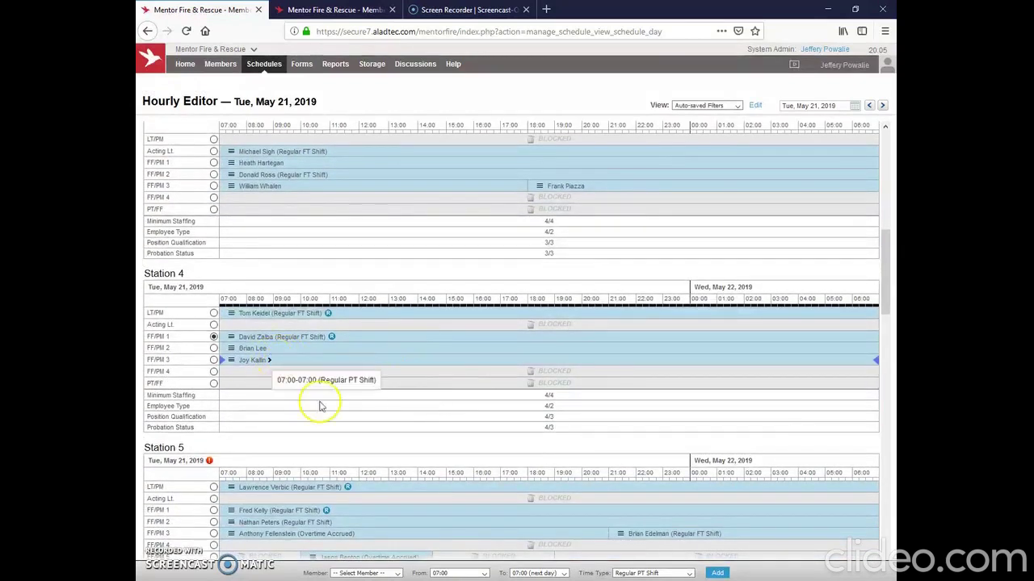
{"action": "scroll", "coordinate": [401, 449], "scroll_direction": "down", "scroll_amount": 3}
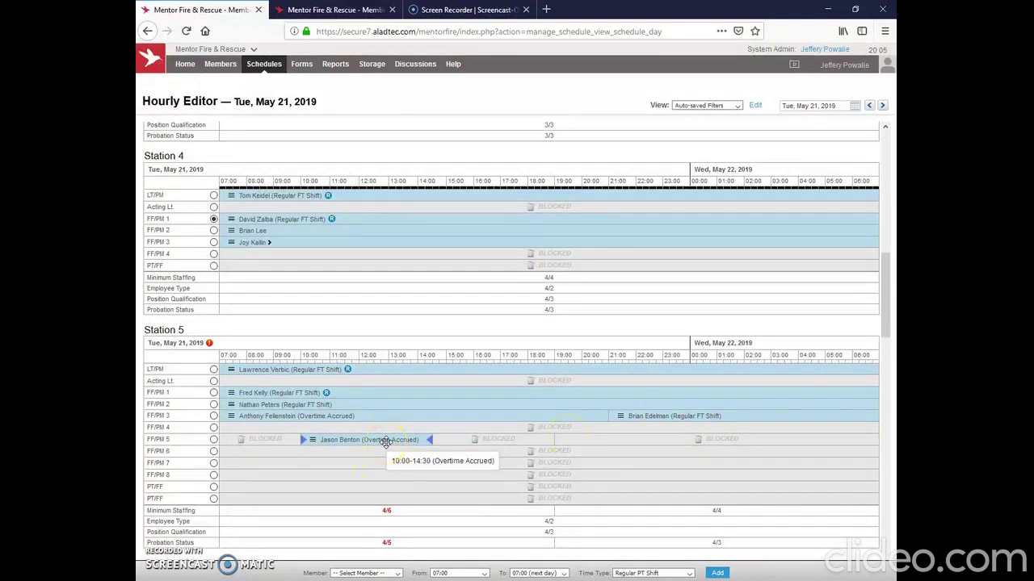
{"action": "left_click", "coordinate": [349, 69]}
{"action": "scroll", "coordinate": [360, 192], "scroll_direction": "down", "scroll_amount": 3}
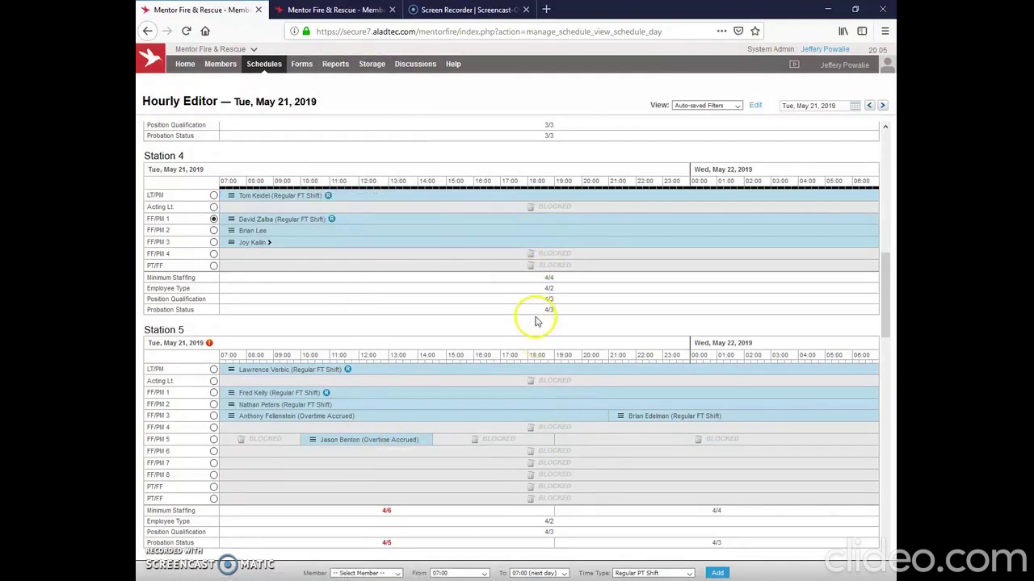
Change the time type of the Station 5 FF/PM 5 shift from 10:00 to 14:30 to Comp Time Accrued and accept the scheduling
{"action": "scroll", "coordinate": [538, 315], "scroll_direction": "down", "scroll_amount": 3}
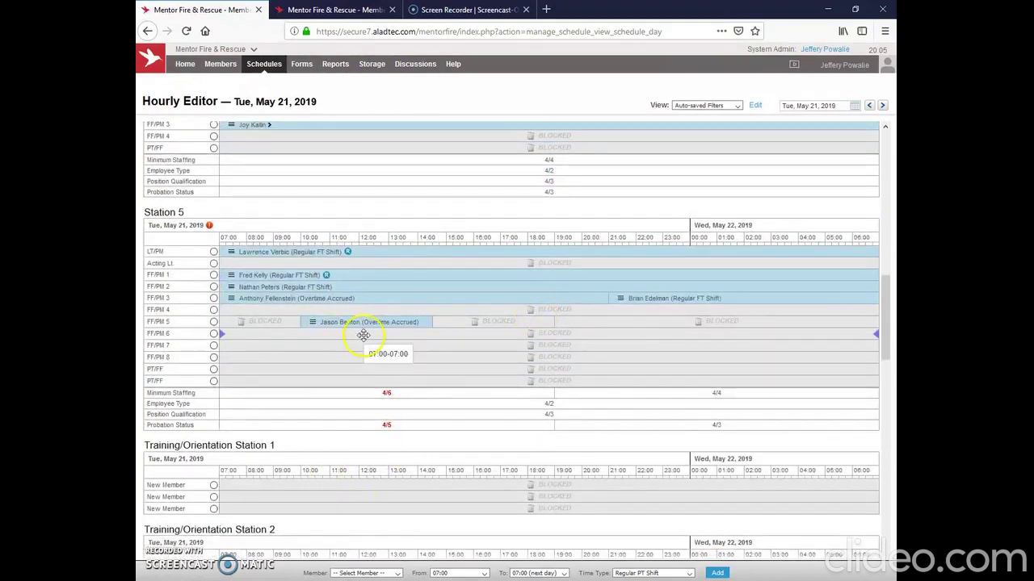
{"action": "left_click", "coordinate": [316, 322]}
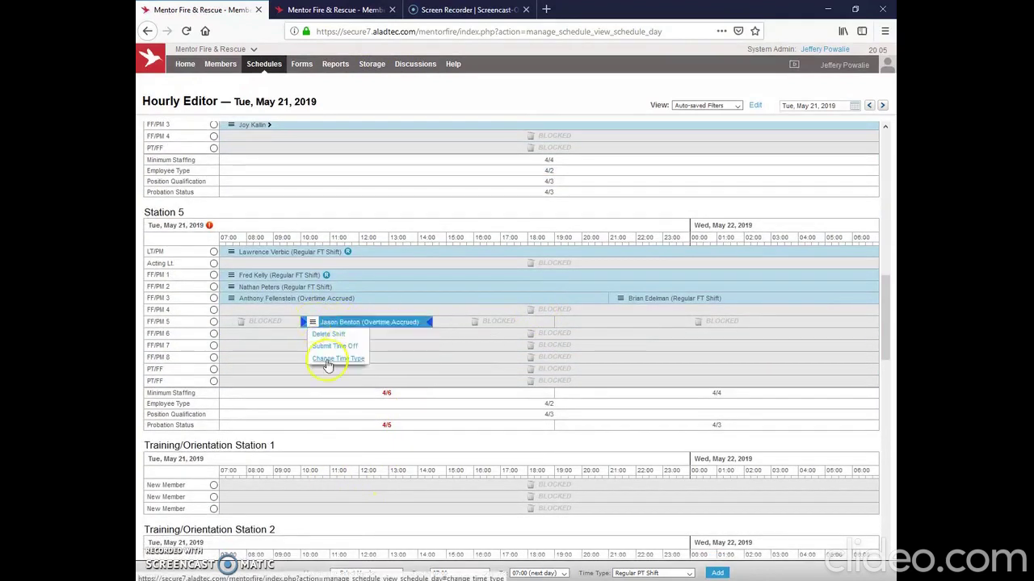
{"action": "left_click", "coordinate": [326, 360]}
{"action": "left_click", "coordinate": [549, 331]}
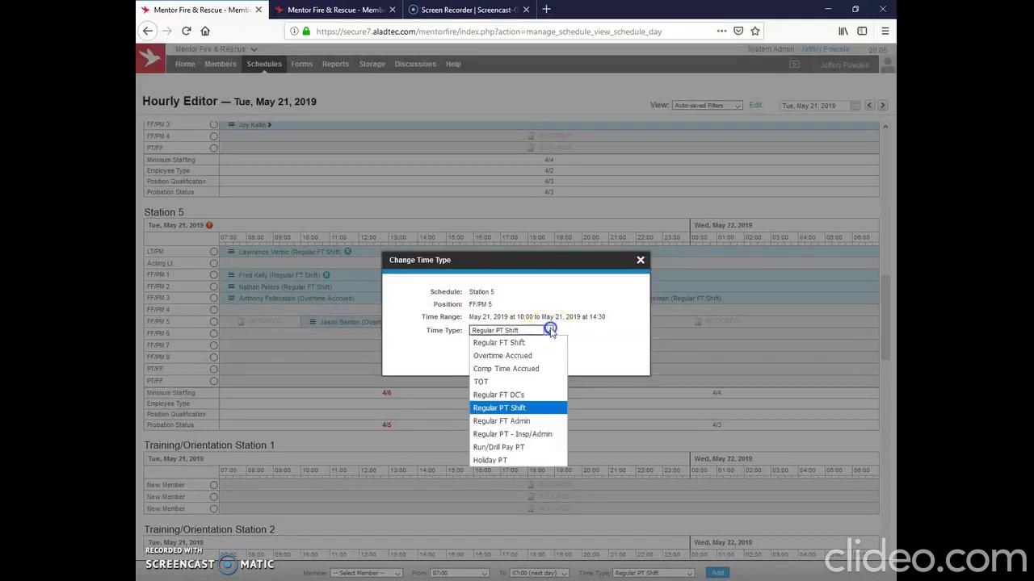
{"action": "left_click", "coordinate": [519, 369]}
{"action": "left_click", "coordinate": [498, 363]}
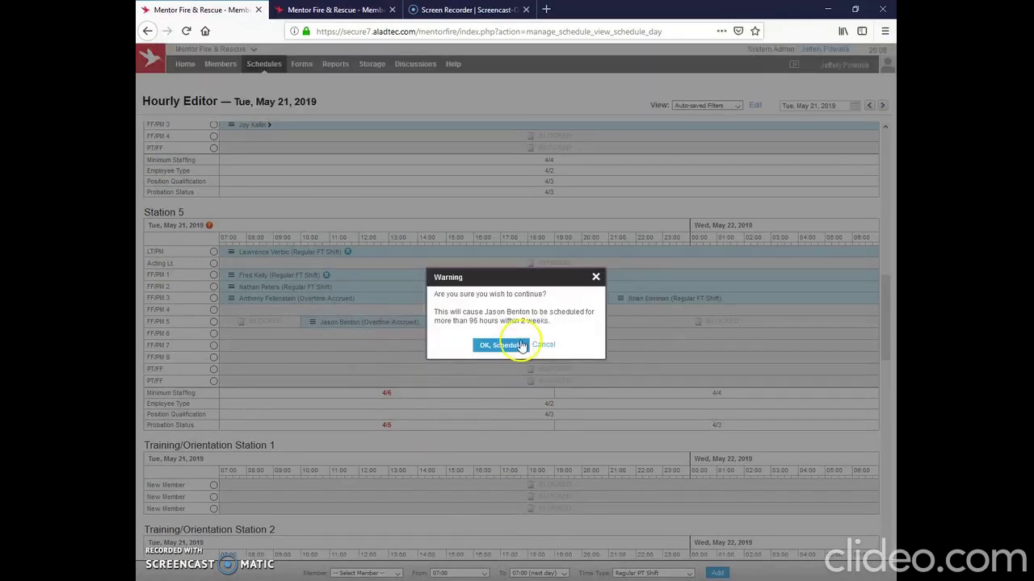
{"action": "left_click", "coordinate": [500, 345]}
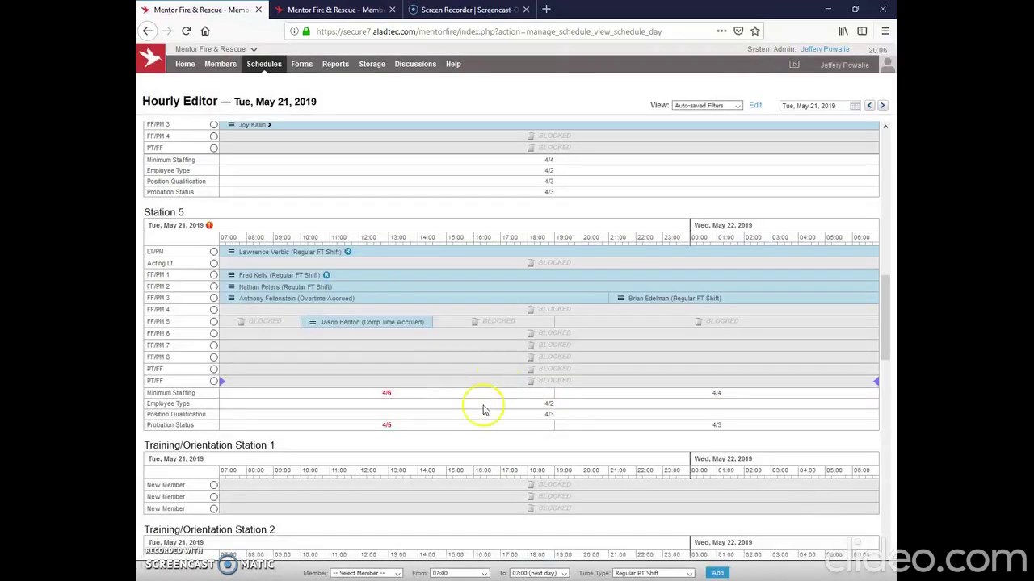
Open the Overtime/Comp Time Report submissions and view the one submitted May 21, 2019 at 19:41
{"action": "scroll", "coordinate": [335, 159], "scroll_direction": "up", "scroll_amount": 3}
{"action": "mouse_move", "coordinate": [335, 65]}
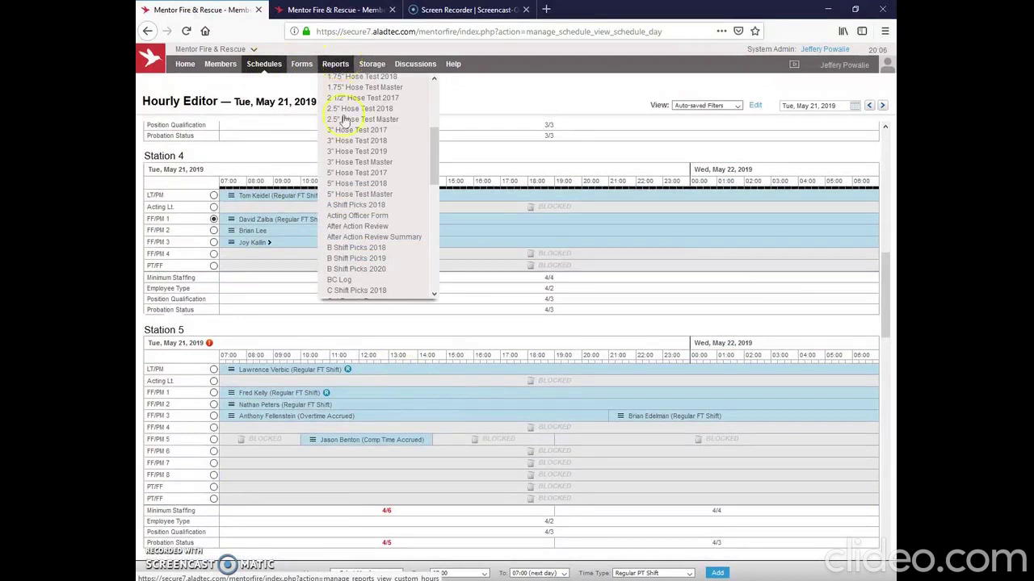
{"action": "scroll", "coordinate": [362, 199], "scroll_direction": "down", "scroll_amount": 3}
{"action": "scroll", "coordinate": [361, 199], "scroll_direction": "down", "scroll_amount": 4}
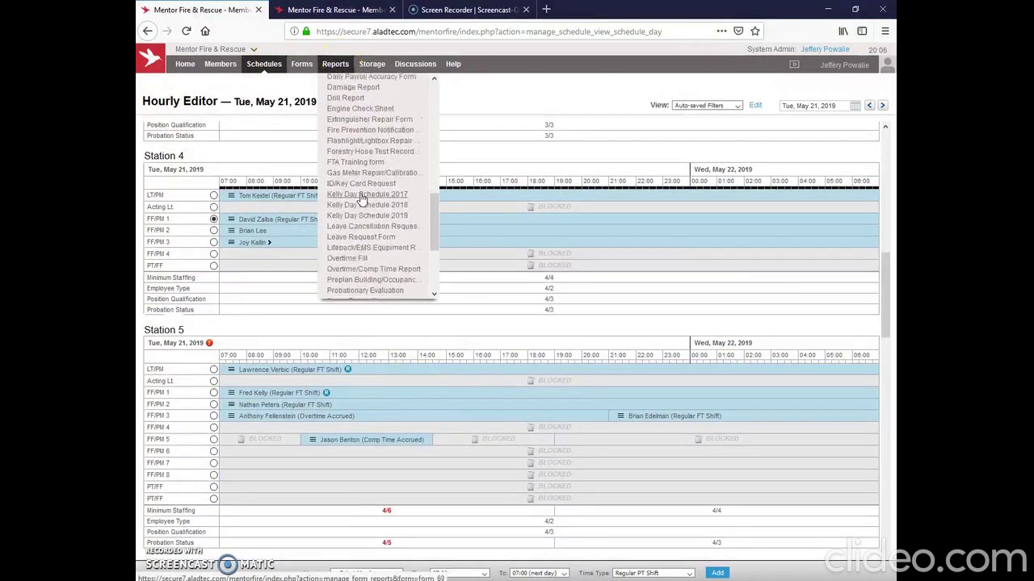
{"action": "left_click", "coordinate": [357, 231]}
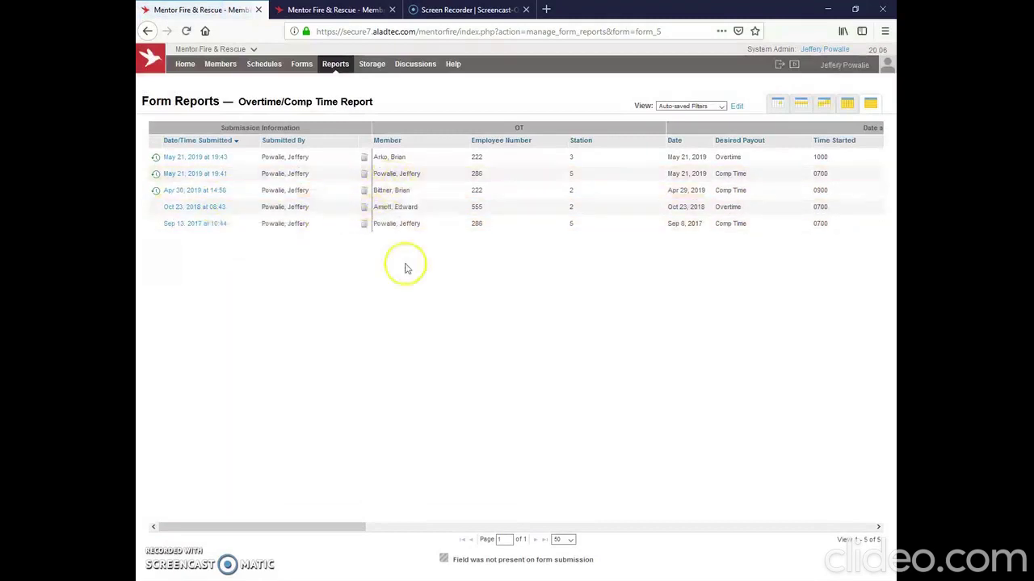
{"action": "left_click", "coordinate": [219, 172]}
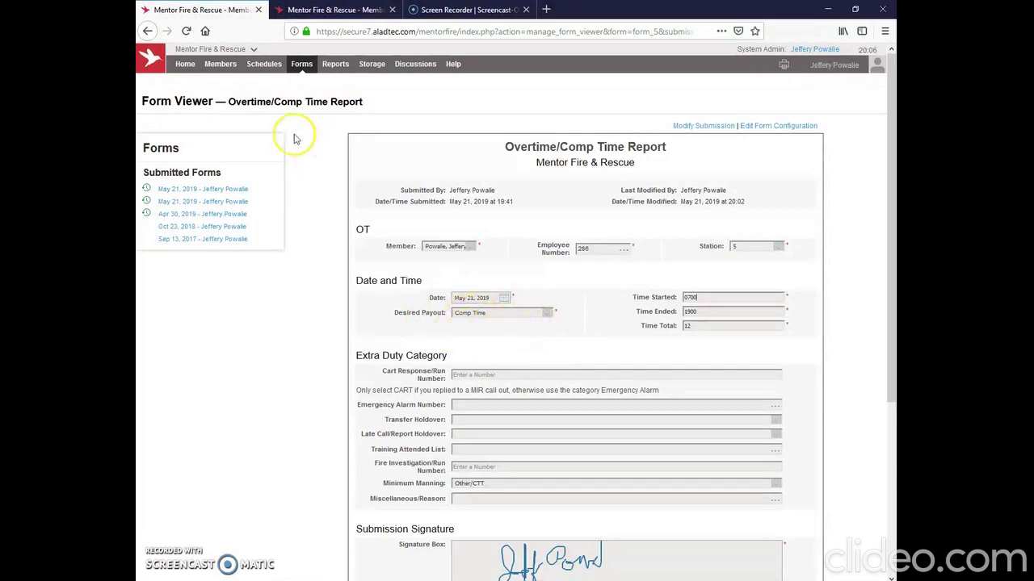
Return to the Hourly Editor for May 21, 2019 and look over the station and training schedules
{"action": "left_click", "coordinate": [260, 66]}
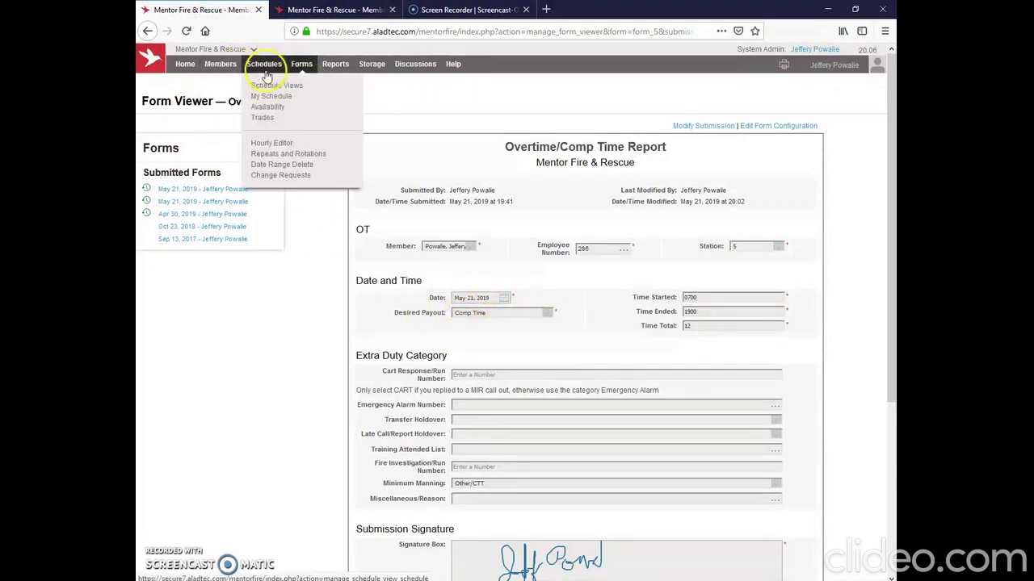
{"action": "left_click", "coordinate": [273, 144]}
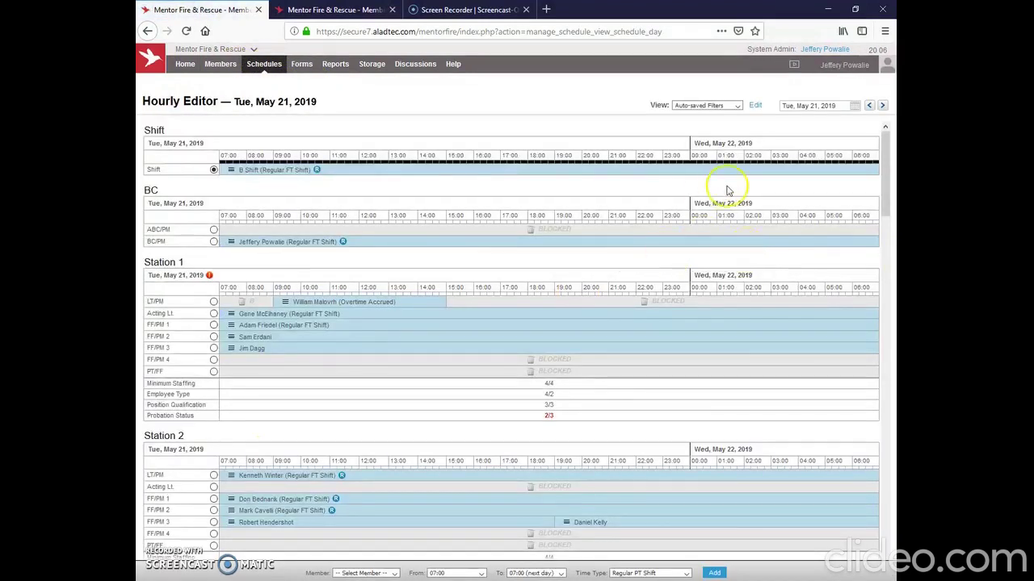
{"action": "scroll", "coordinate": [727, 191], "scroll_direction": "down", "scroll_amount": 10}
{"action": "scroll", "coordinate": [727, 191], "scroll_direction": "down", "scroll_amount": 3}
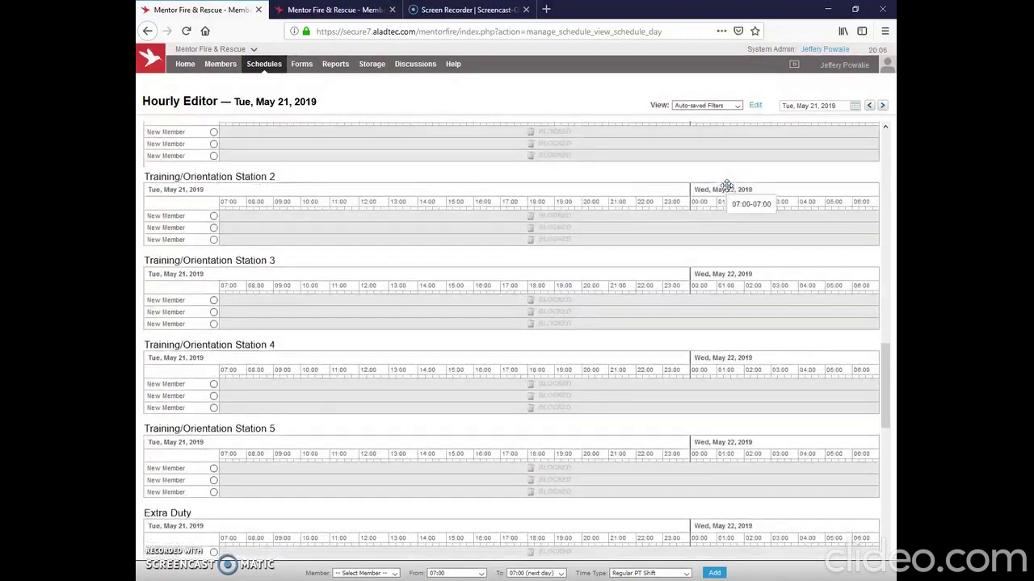
{"action": "scroll", "coordinate": [727, 192], "scroll_direction": "up", "scroll_amount": 15}
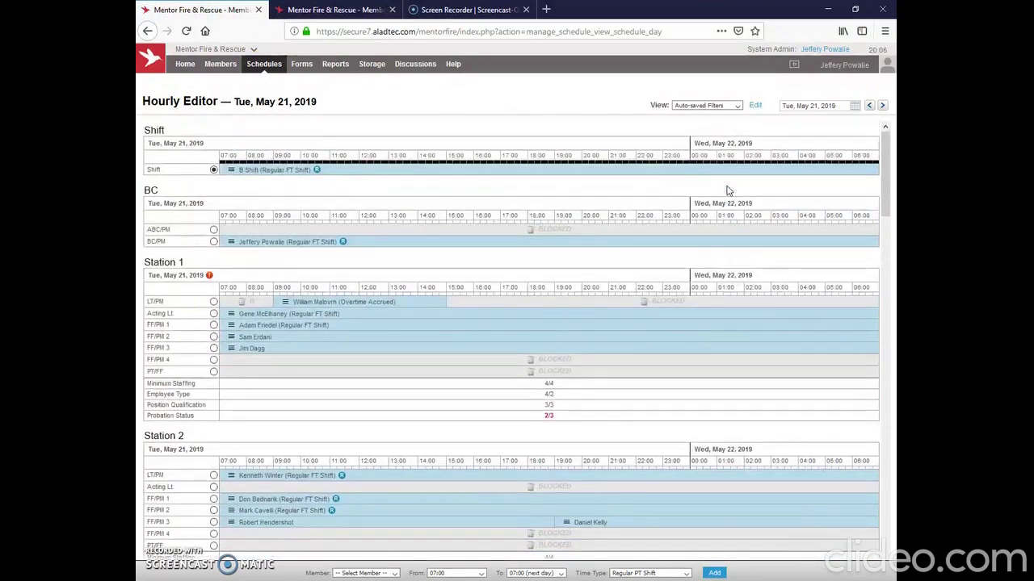
Open a blank Leave Cancellation Request Form
{"action": "mouse_move", "coordinate": [323, 68]}
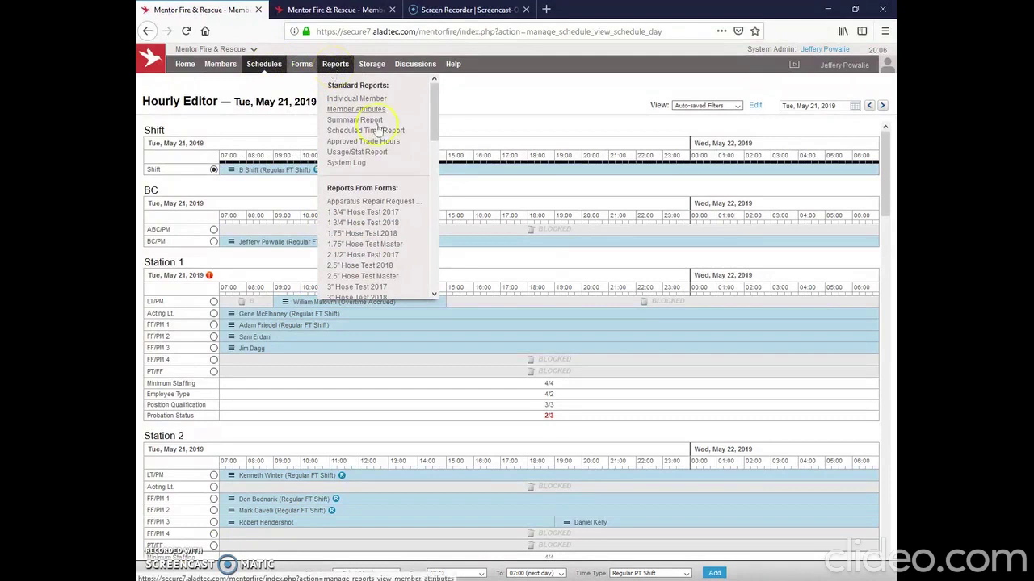
{"action": "left_click_drag", "start_coordinate": [433, 127], "coordinate": [432, 189]}
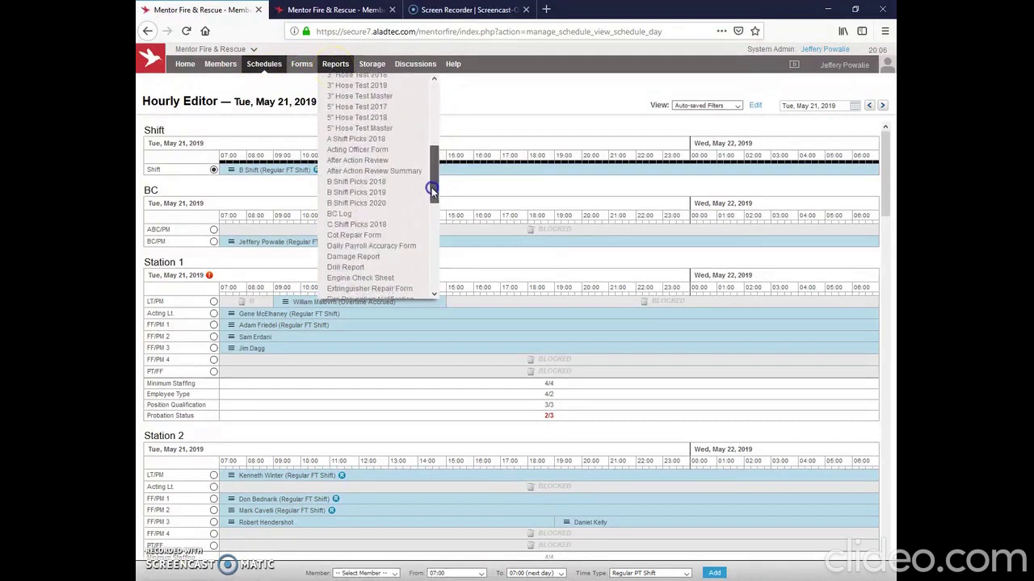
{"action": "mouse_move", "coordinate": [301, 64]}
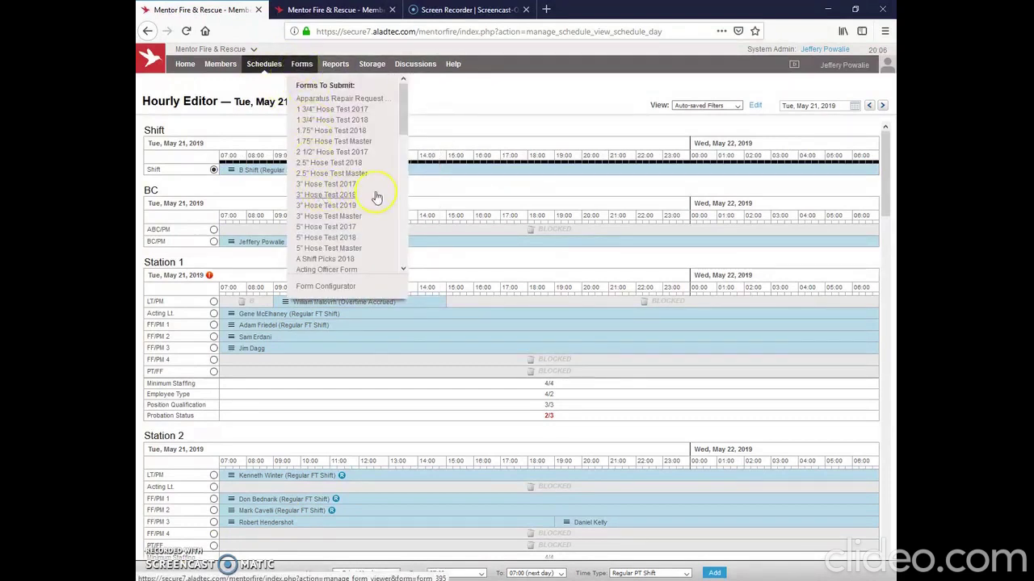
{"action": "scroll", "coordinate": [376, 197], "scroll_direction": "down", "scroll_amount": 5}
{"action": "scroll", "coordinate": [376, 198], "scroll_direction": "down", "scroll_amount": 4}
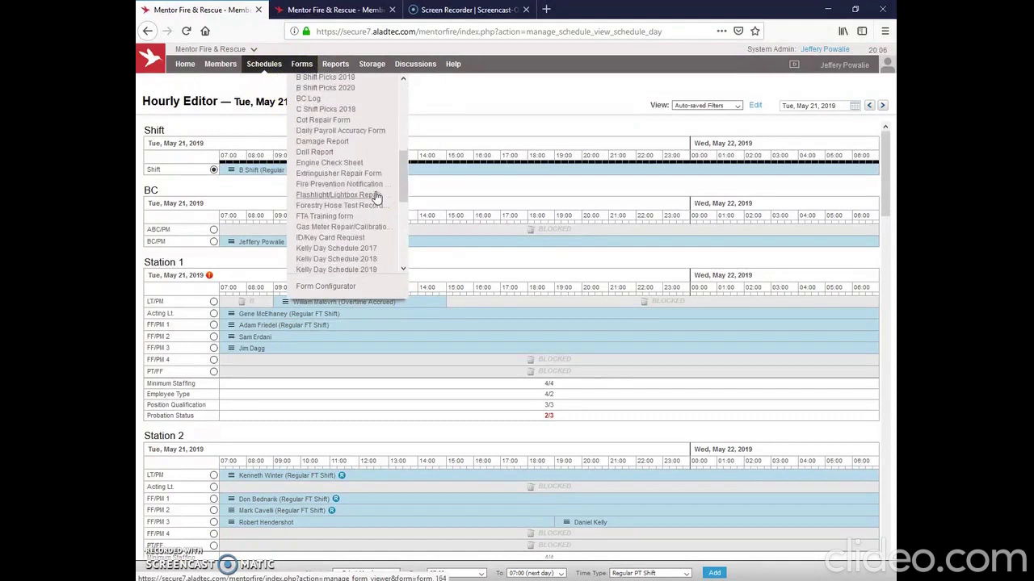
{"action": "scroll", "coordinate": [375, 197], "scroll_direction": "up", "scroll_amount": 3}
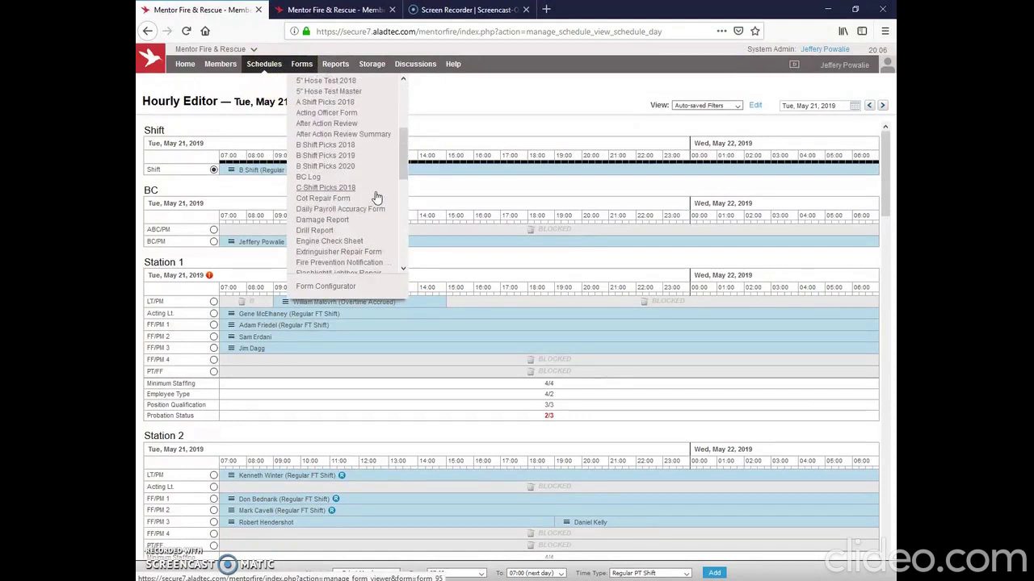
{"action": "scroll", "coordinate": [375, 197], "scroll_direction": "up", "scroll_amount": 2}
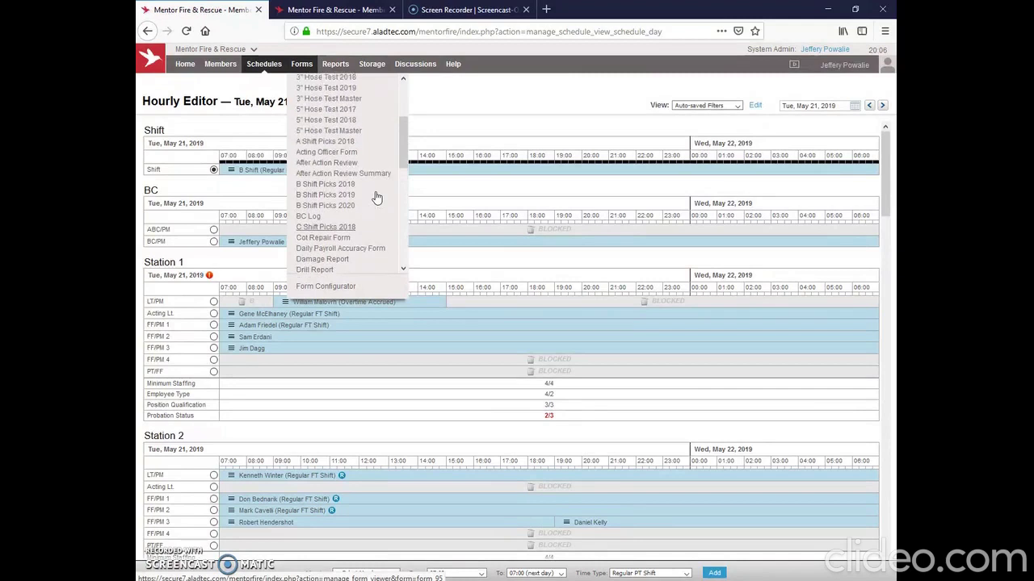
{"action": "scroll", "coordinate": [375, 197], "scroll_direction": "down", "scroll_amount": 4}
{"action": "scroll", "coordinate": [375, 197], "scroll_direction": "down", "scroll_amount": 5}
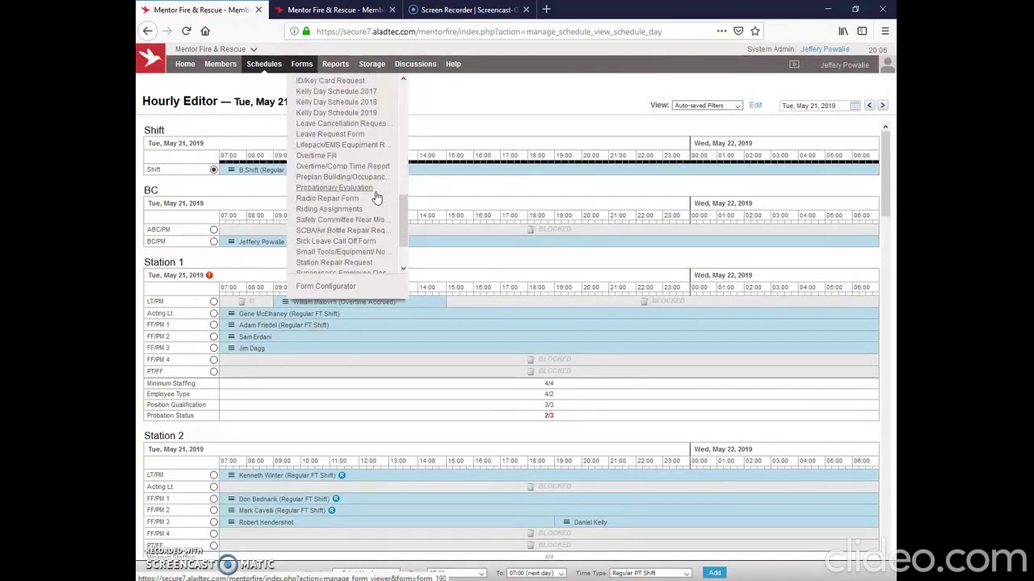
{"action": "scroll", "coordinate": [375, 197], "scroll_direction": "up", "scroll_amount": 2}
{"action": "left_click", "coordinate": [344, 166]}
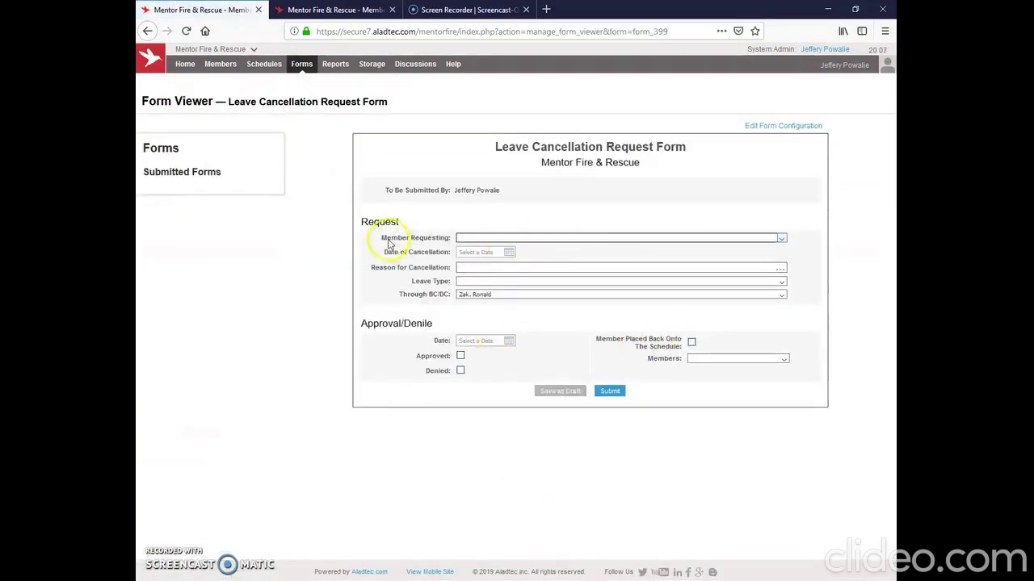
Select the member requesting the leave cancellation
{"action": "left_click", "coordinate": [781, 240]}
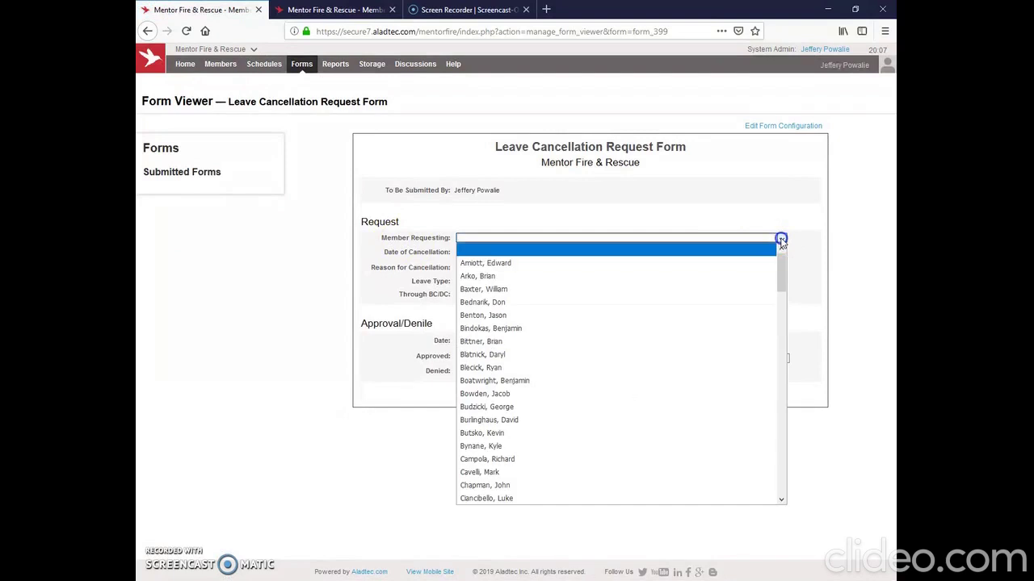
{"action": "left_click_drag", "start_coordinate": [781, 277], "coordinate": [782, 447]}
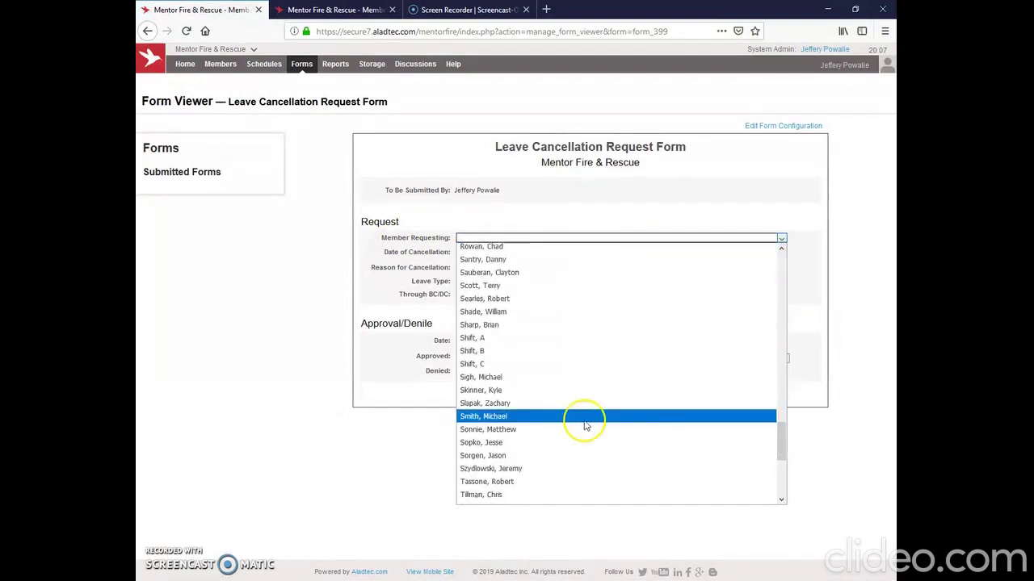
{"action": "scroll", "coordinate": [533, 432], "scroll_direction": "up", "scroll_amount": 3}
{"action": "scroll", "coordinate": [531, 436], "scroll_direction": "up", "scroll_amount": 2}
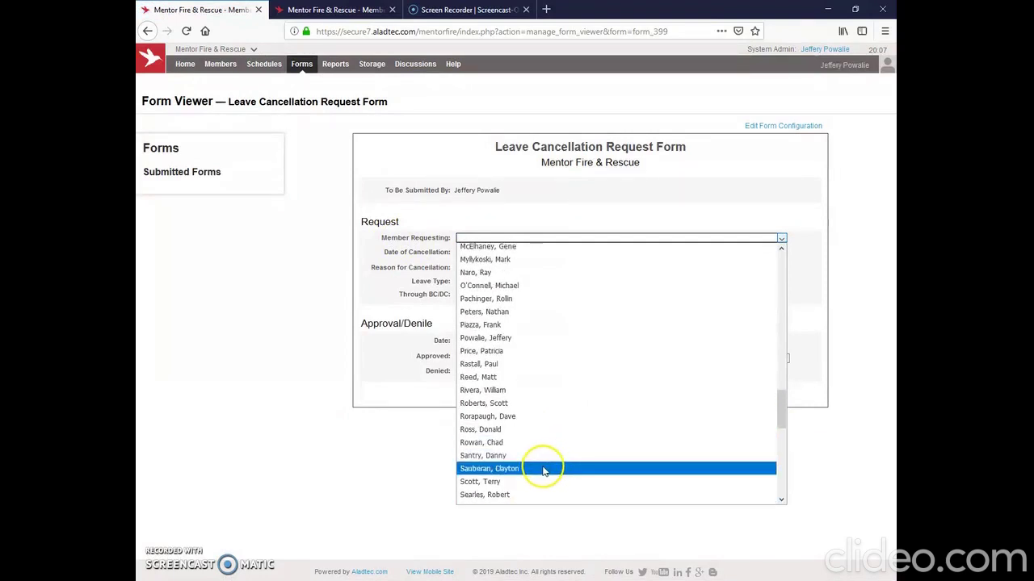
{"action": "left_click", "coordinate": [543, 469]}
Set the date of cancellation to Jul 12, 2019
{"action": "left_click", "coordinate": [506, 252]}
{"action": "left_click", "coordinate": [531, 295]}
{"action": "left_click", "coordinate": [540, 266]}
{"action": "left_click", "coordinate": [539, 266]}
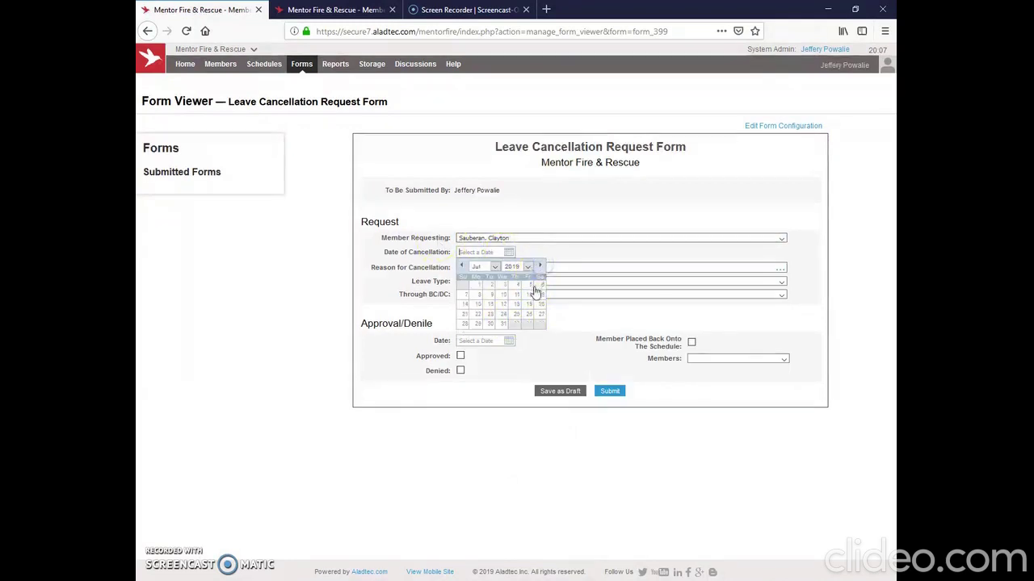
{"action": "left_click", "coordinate": [529, 295]}
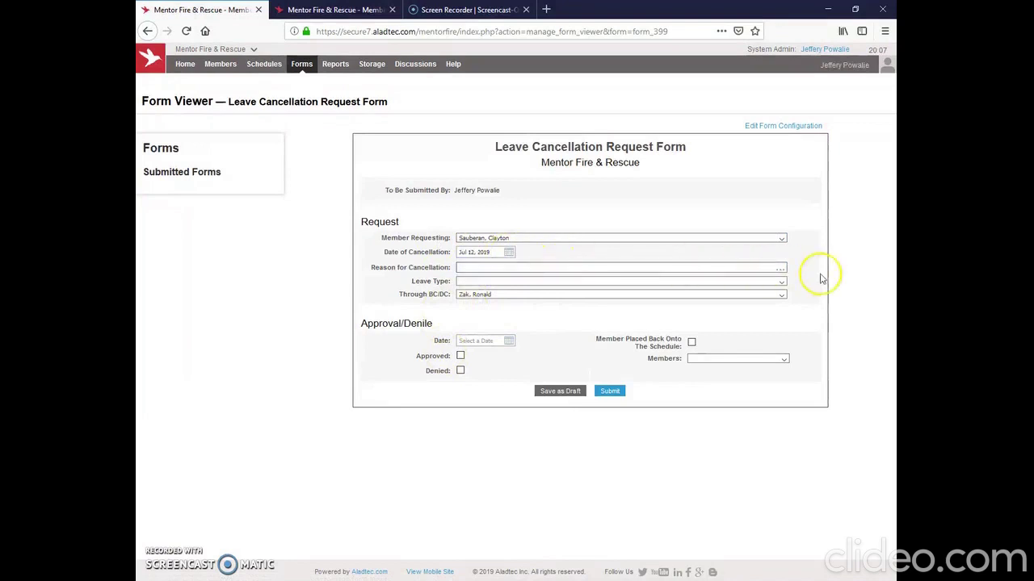
Enter "Vacation cancelled" as the reason for cancellation and set the leave type to Vacation
{"action": "left_click", "coordinate": [729, 267]}
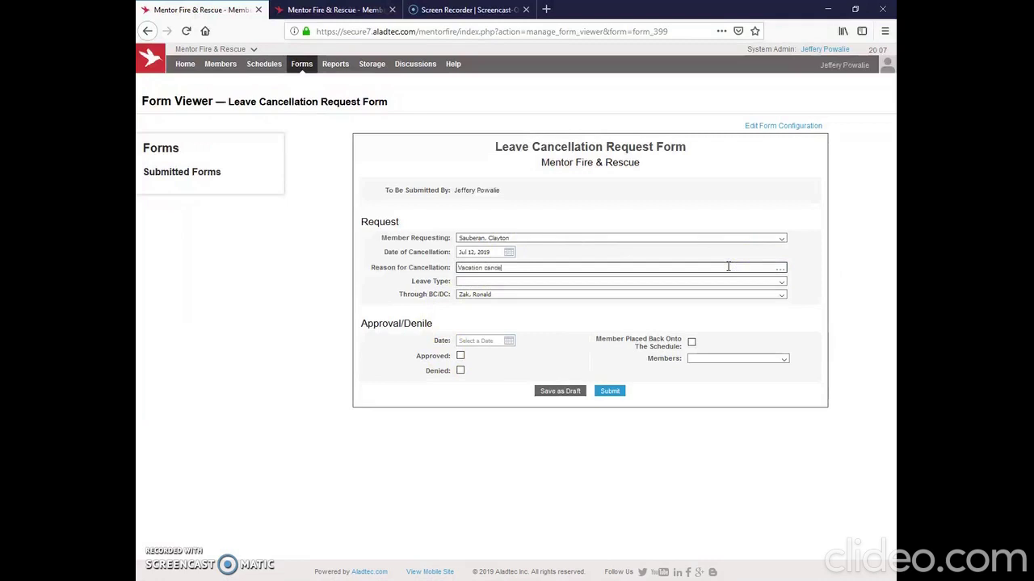
{"action": "left_click", "coordinate": [780, 281]}
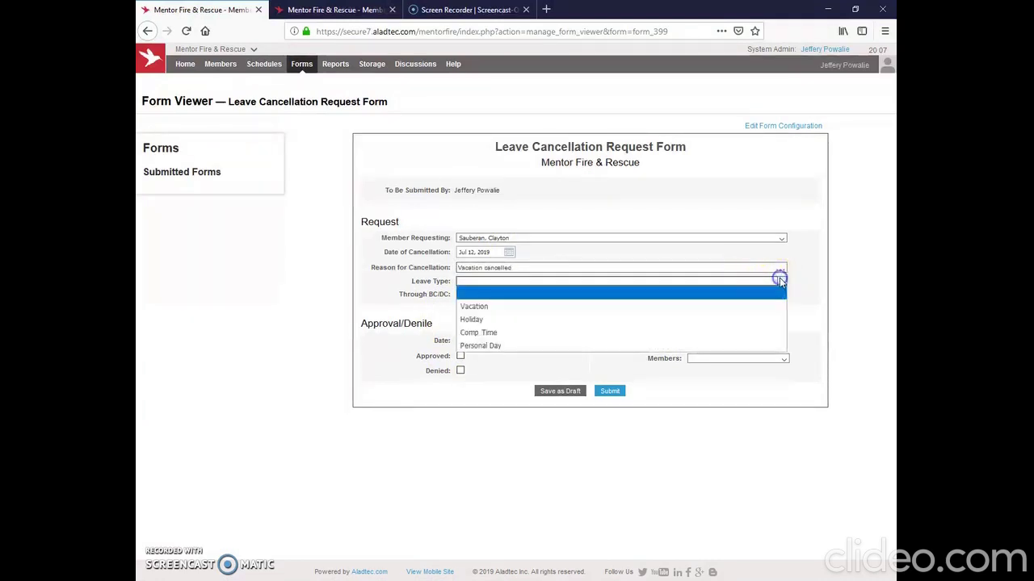
{"action": "left_click", "coordinate": [723, 306]}
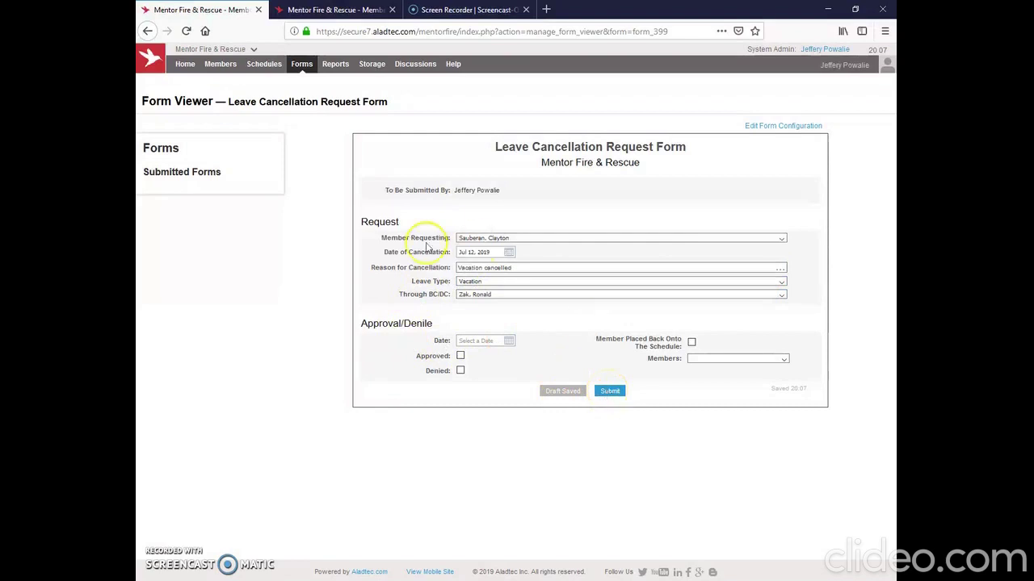
Choose the battalion chief the request goes through and submit the Leave Cancellation Request Form
{"action": "left_click", "coordinate": [781, 294]}
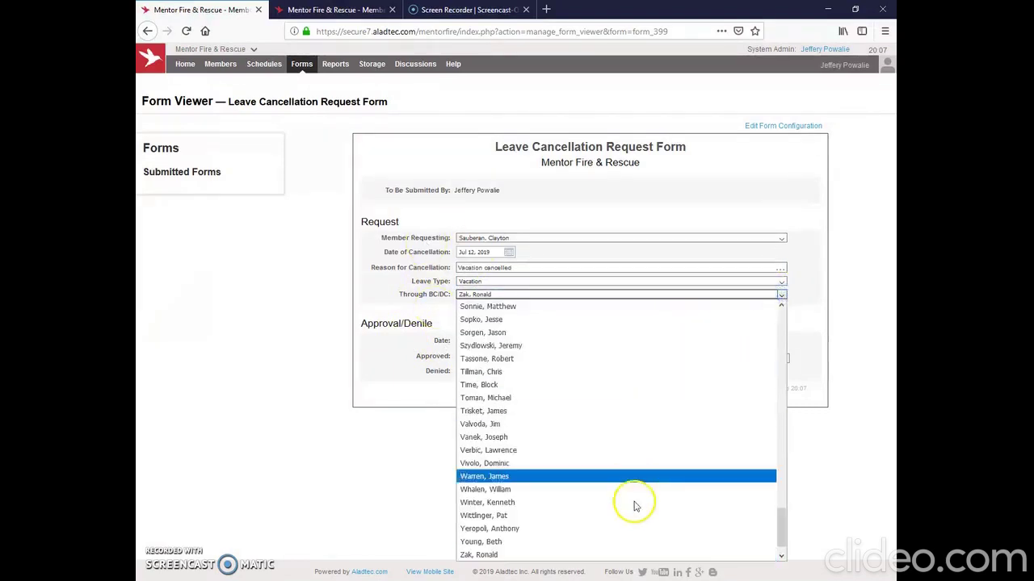
{"action": "scroll", "coordinate": [549, 410], "scroll_direction": "up", "scroll_amount": 2}
{"action": "scroll", "coordinate": [549, 409], "scroll_direction": "up", "scroll_amount": 9}
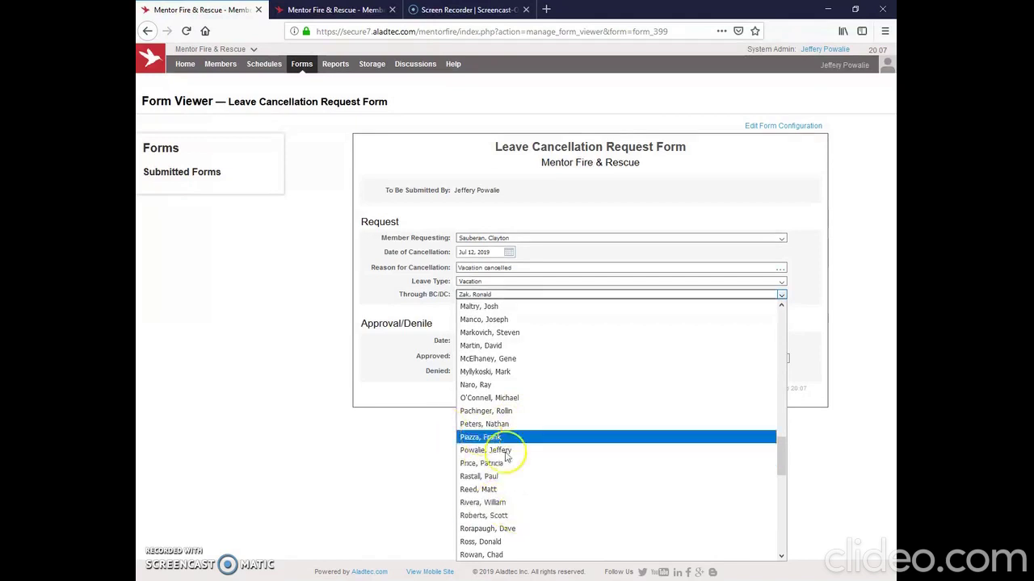
{"action": "left_click", "coordinate": [511, 455]}
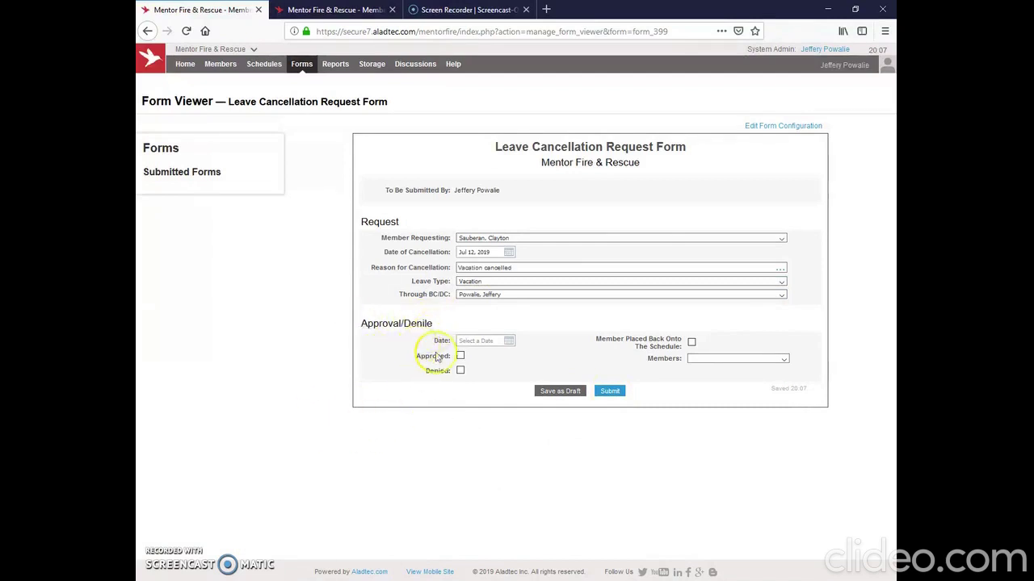
{"action": "left_click", "coordinate": [611, 392]}
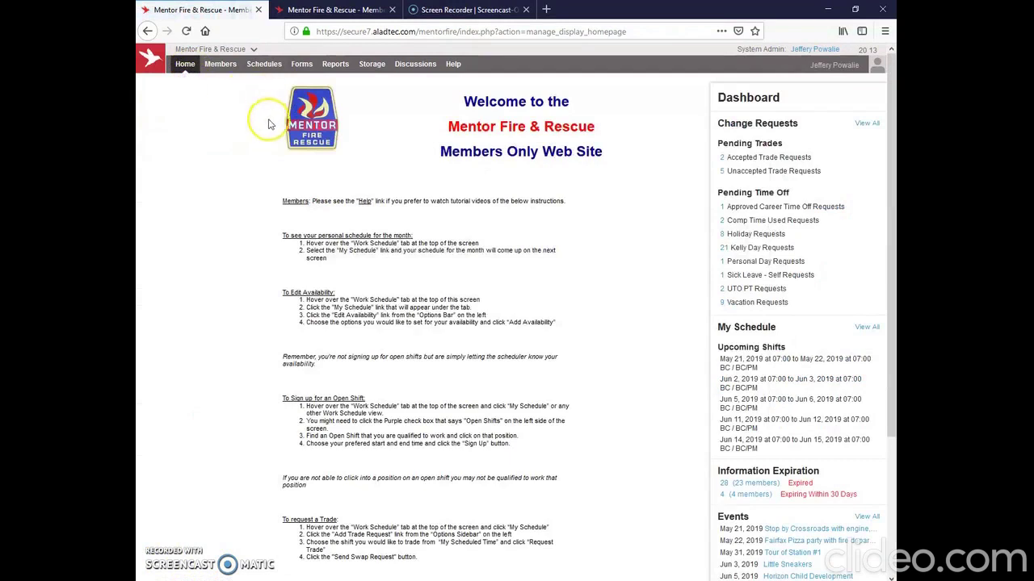
Open the submitted Leave Cancellation Request Form from its form report
{"action": "mouse_move", "coordinate": [336, 65]}
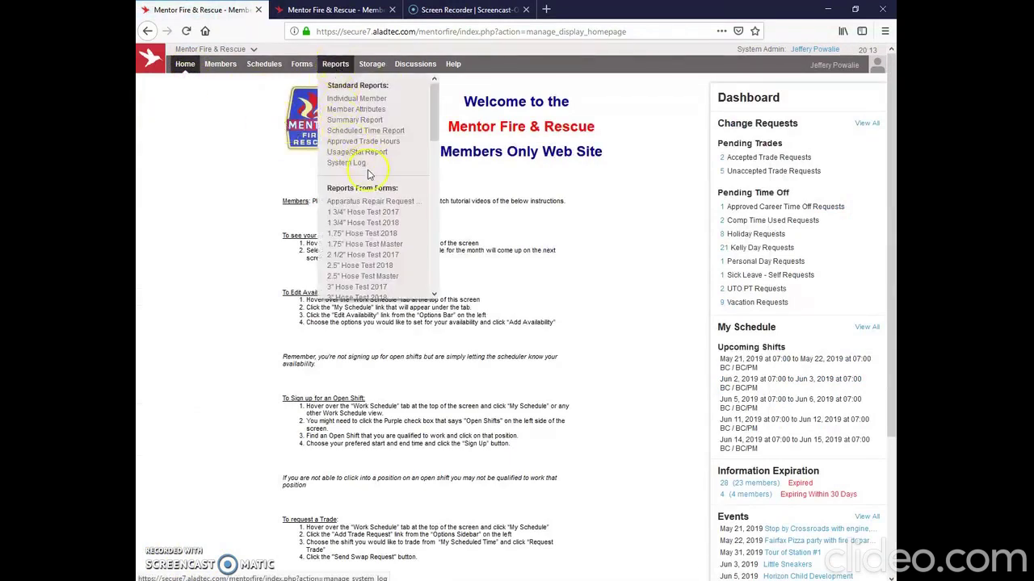
{"action": "scroll", "coordinate": [404, 230], "scroll_direction": "down", "scroll_amount": 3}
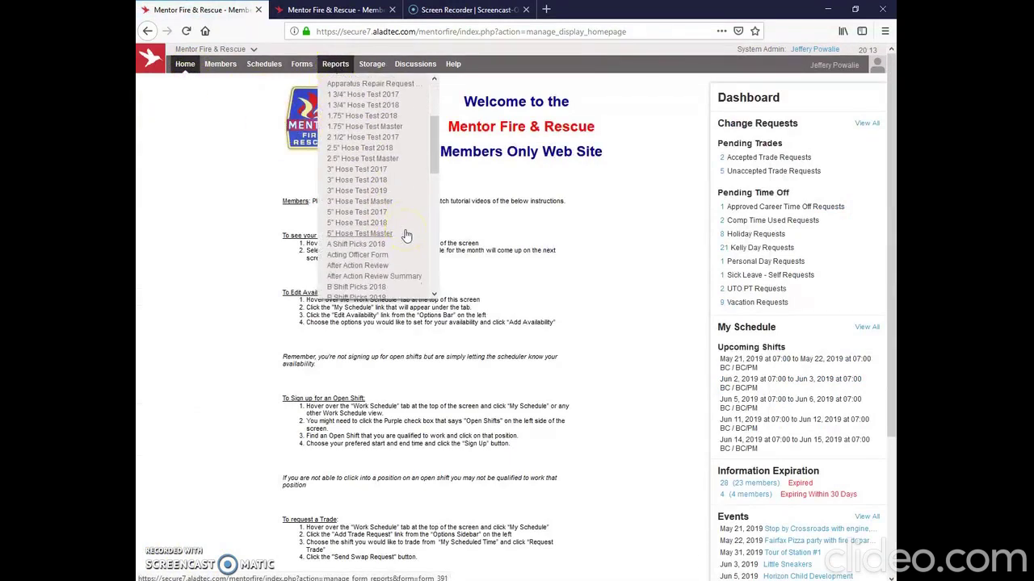
{"action": "scroll", "coordinate": [404, 234], "scroll_direction": "down", "scroll_amount": 5}
{"action": "scroll", "coordinate": [385, 236], "scroll_direction": "down", "scroll_amount": 2}
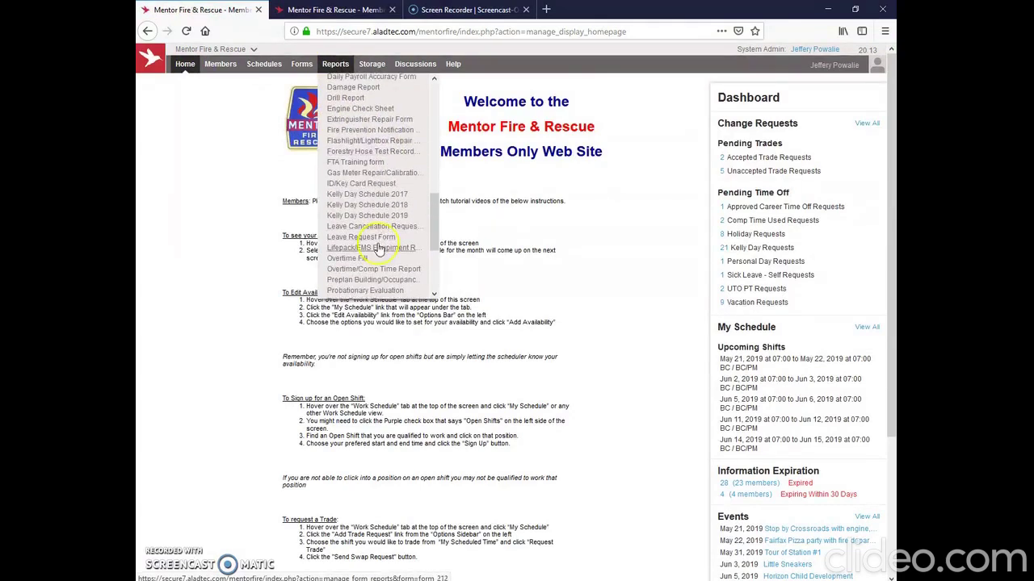
{"action": "left_click", "coordinate": [377, 228]}
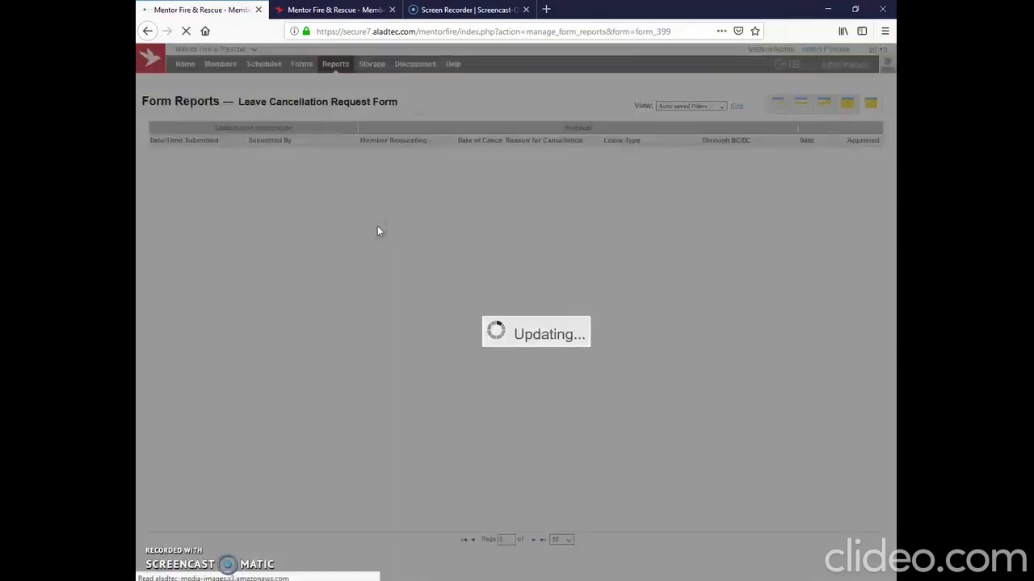
{"action": "left_click", "coordinate": [198, 162]}
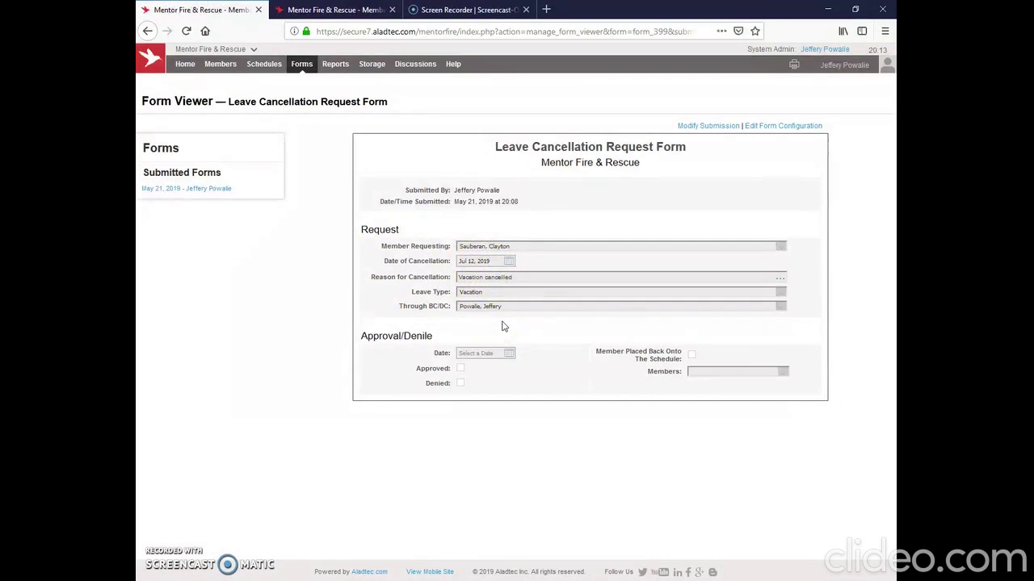
Open the schedule views and look over the pay period from May 13 to May 27, 2019
{"action": "mouse_move", "coordinate": [269, 68]}
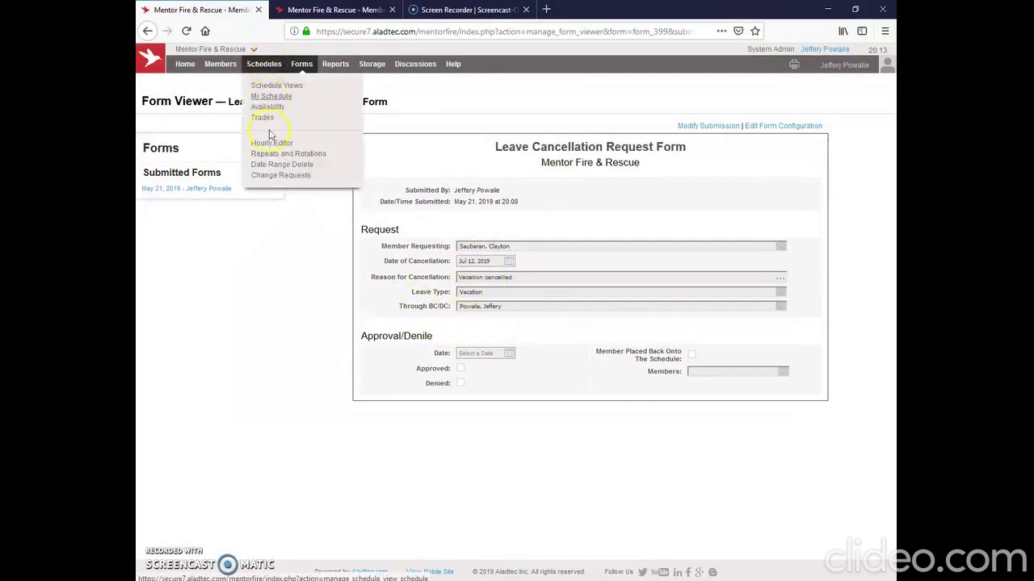
{"action": "left_click", "coordinate": [327, 9]}
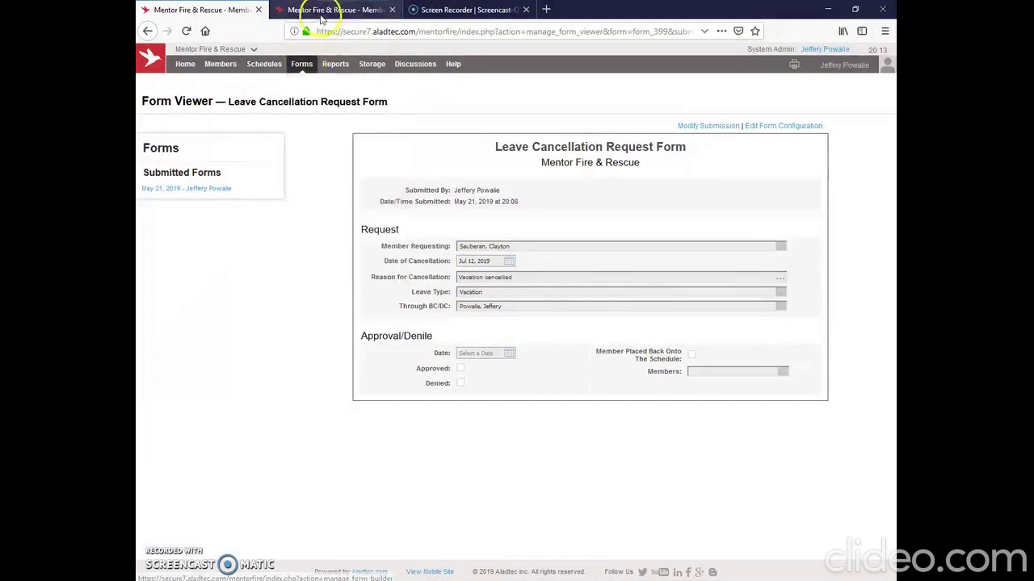
{"action": "scroll", "coordinate": [578, 295], "scroll_direction": "up", "scroll_amount": 3}
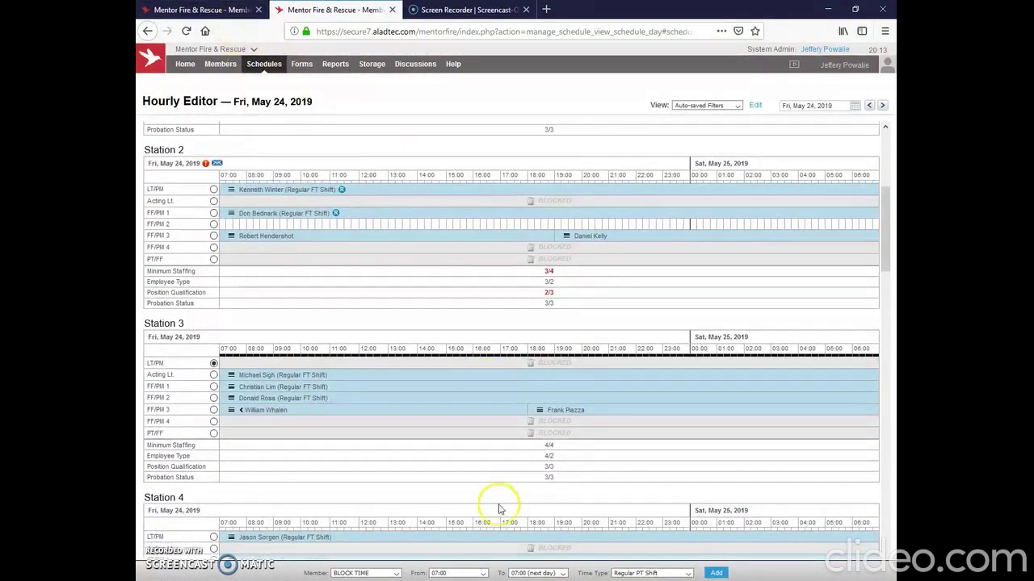
{"action": "mouse_move", "coordinate": [269, 65]}
{"action": "left_click", "coordinate": [271, 85]}
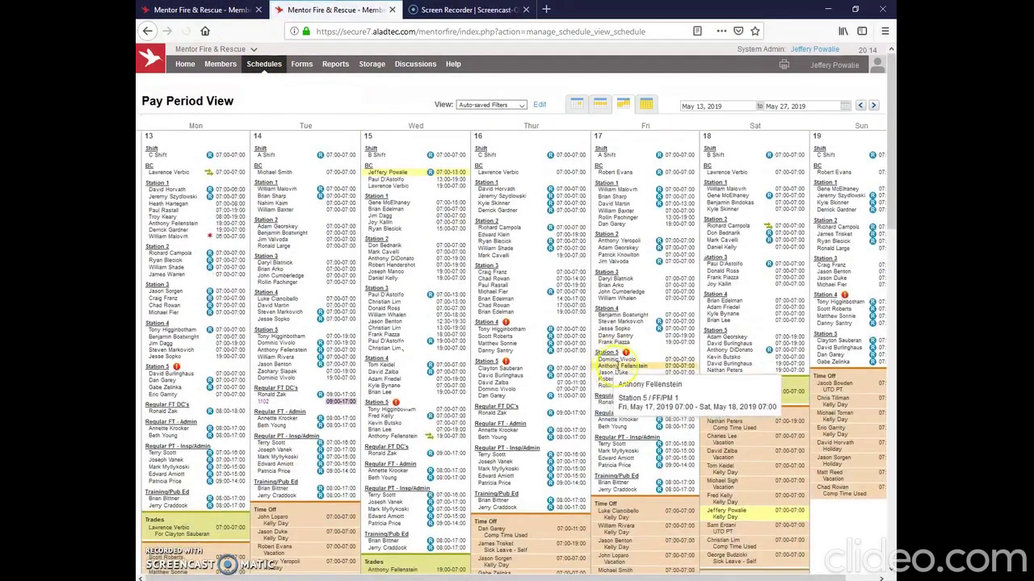
{"action": "scroll", "coordinate": [609, 368], "scroll_direction": "down", "scroll_amount": 5}
{"action": "scroll", "coordinate": [638, 371], "scroll_direction": "up", "scroll_amount": 2}
{"action": "scroll", "coordinate": [638, 371], "scroll_direction": "up", "scroll_amount": 3}
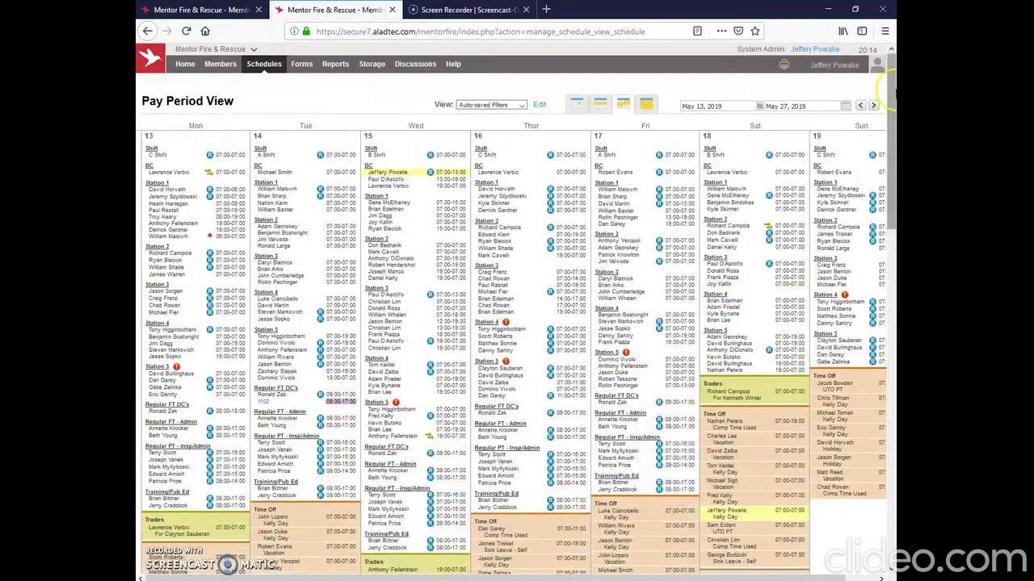
Advance to the pay period from May 27 to Jun 10, 2019 and examine the time off entries
{"action": "left_click", "coordinate": [872, 105]}
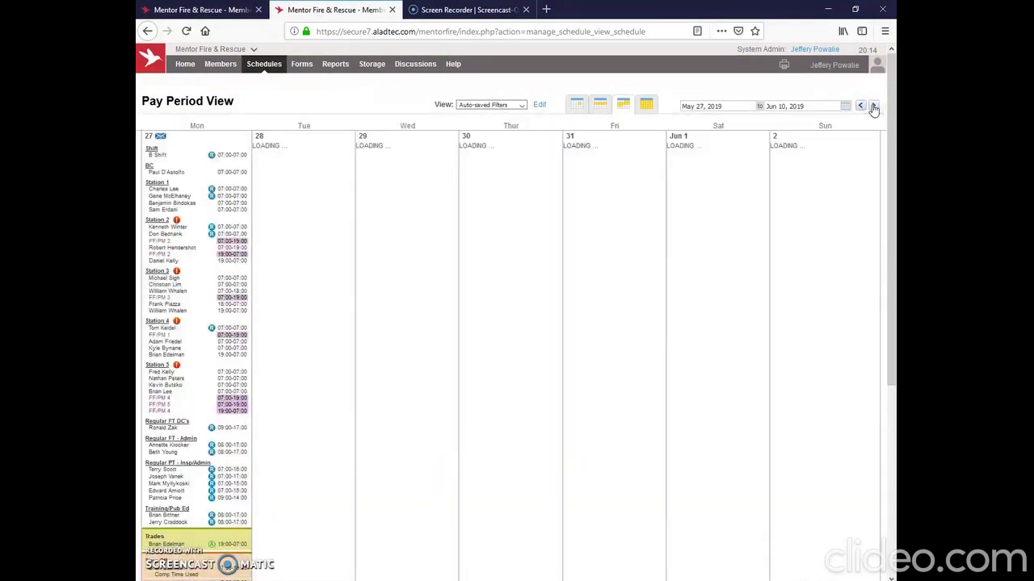
{"action": "scroll", "coordinate": [579, 456], "scroll_direction": "down", "scroll_amount": 2}
{"action": "scroll", "coordinate": [579, 455], "scroll_direction": "down", "scroll_amount": 3}
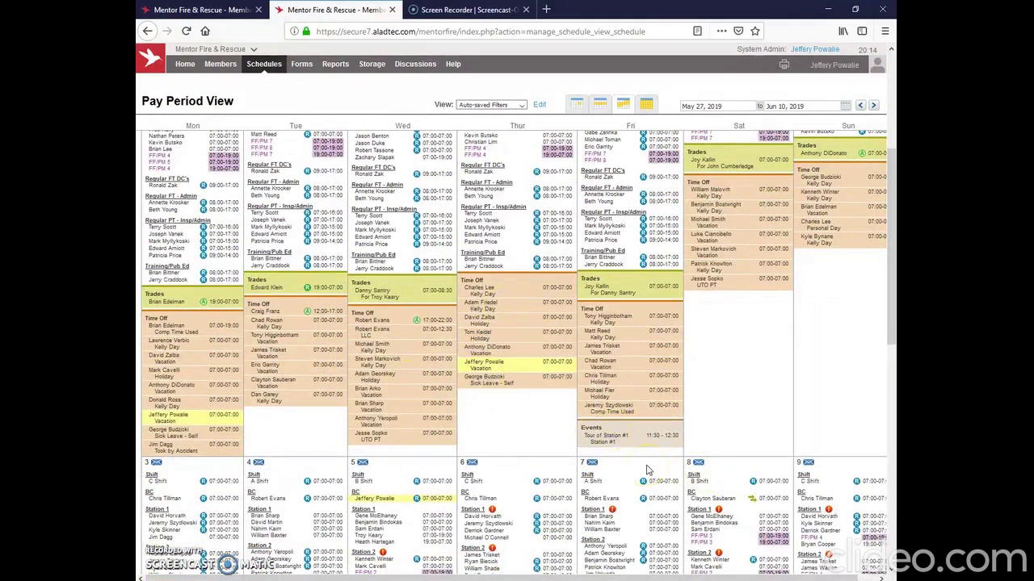
{"action": "left_click", "coordinate": [791, 343]}
{"action": "left_click", "coordinate": [774, 355]}
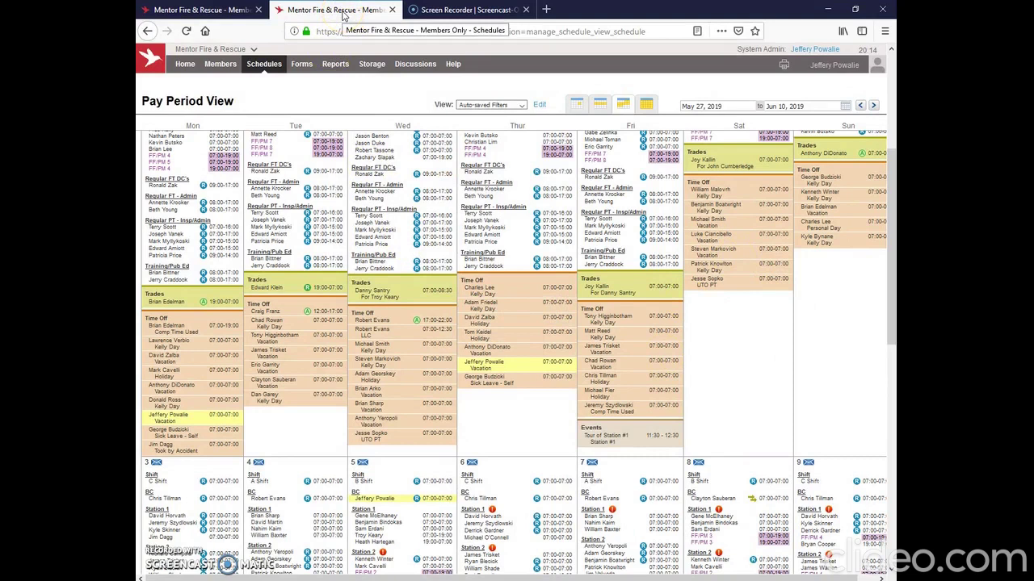
Modify the submitted cancellation request: date the decision May 21, 2019, mark it Approved and mark the member as placed back onto the schedule
{"action": "left_click", "coordinate": [214, 11]}
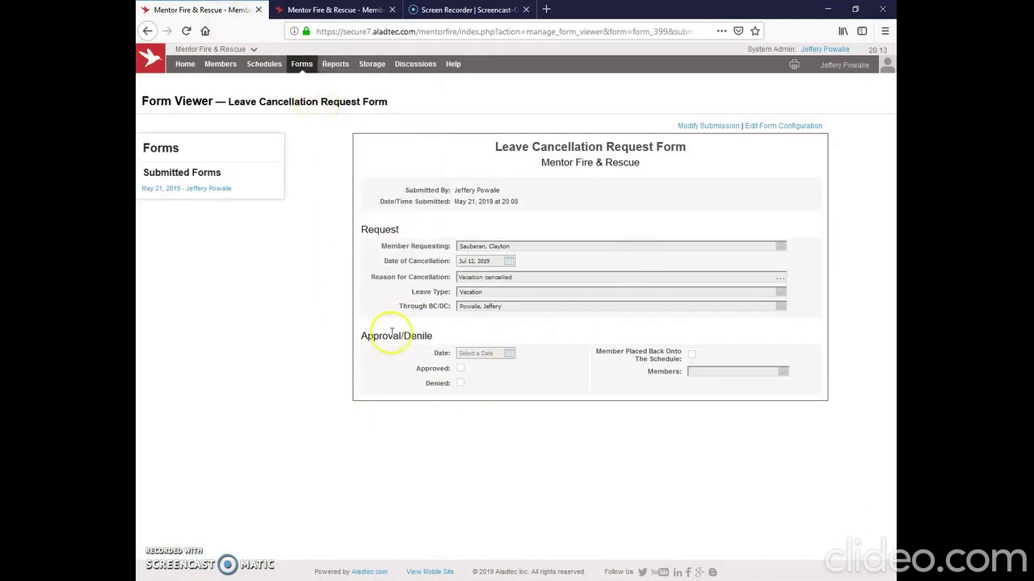
{"action": "left_click", "coordinate": [705, 128]}
{"action": "left_click", "coordinate": [507, 350]}
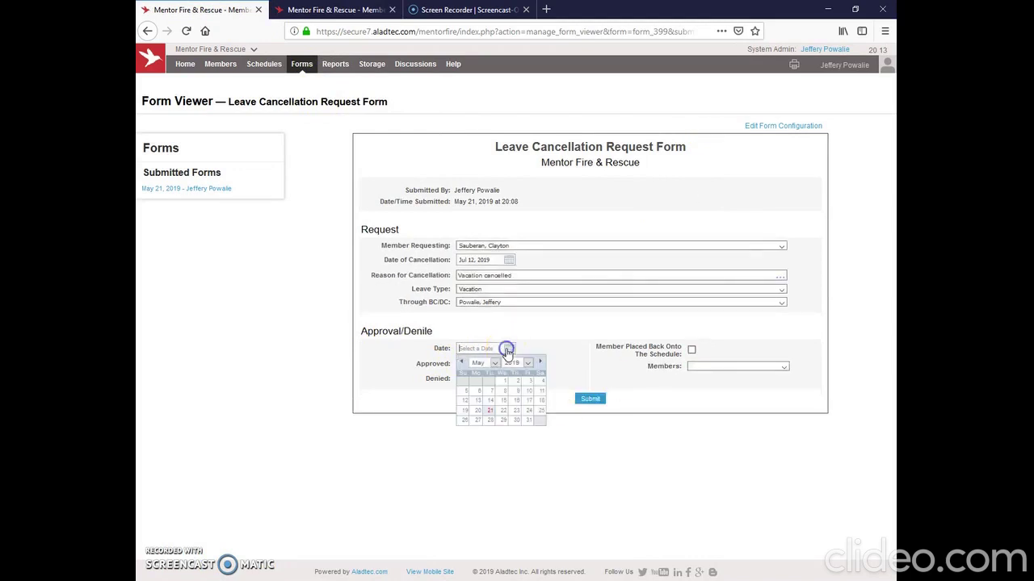
{"action": "left_click", "coordinate": [490, 410]}
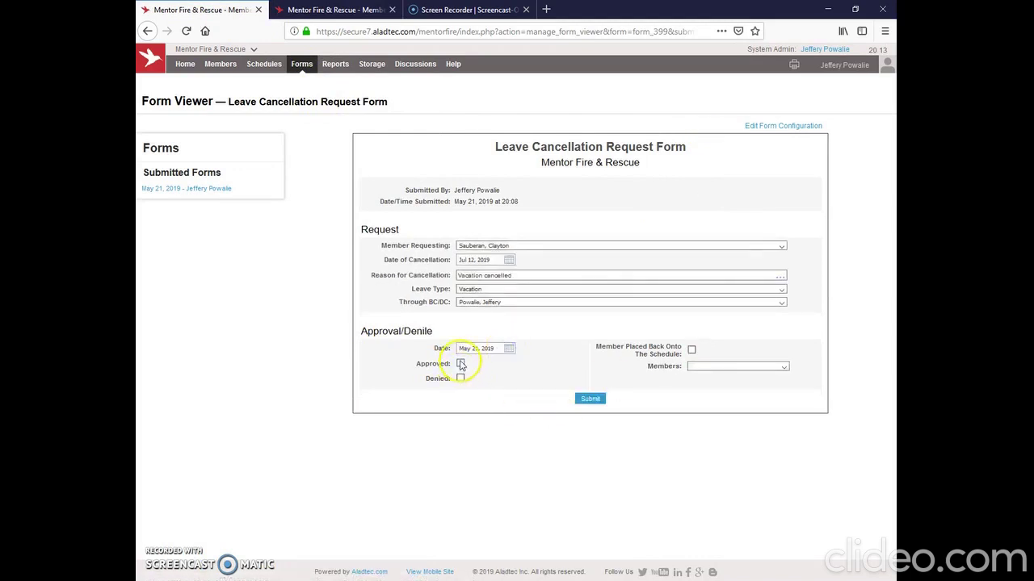
{"action": "left_click", "coordinate": [691, 352]}
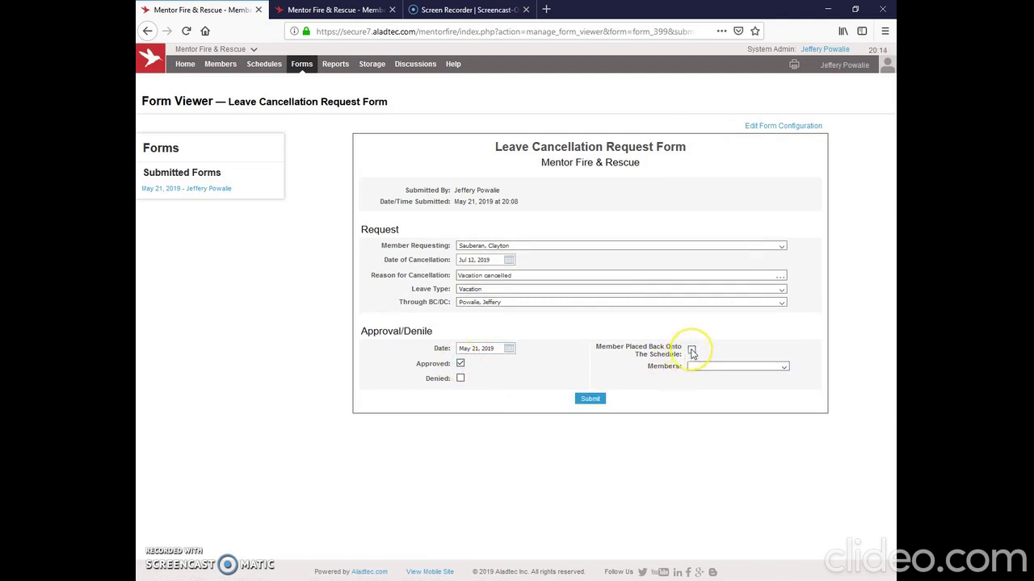
{"action": "left_click", "coordinate": [691, 350]}
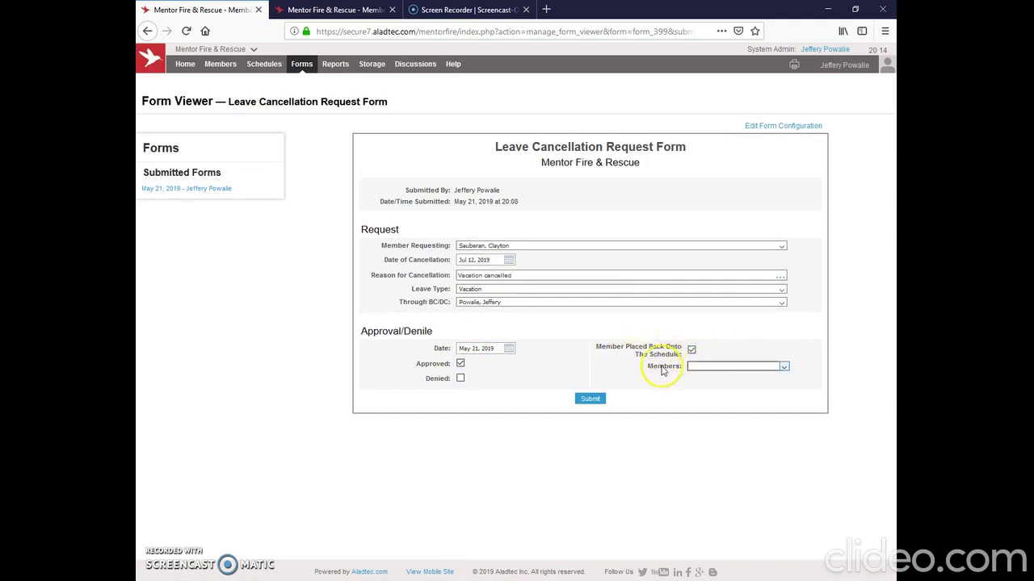
Choose the battalion chief as the approving member and submit the modified Leave Cancellation Request Form
{"action": "left_click", "coordinate": [783, 368]}
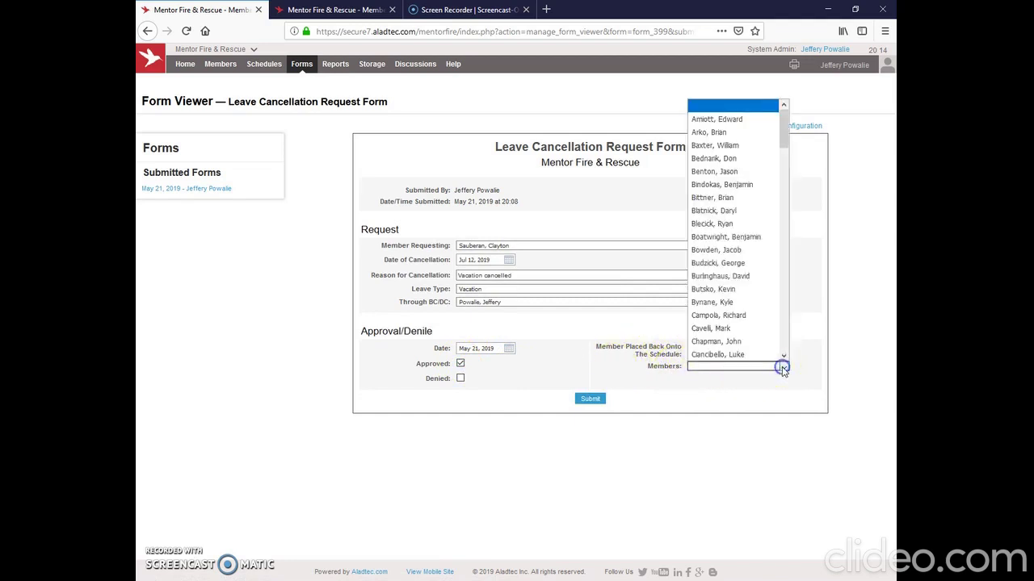
{"action": "left_click_drag", "start_coordinate": [784, 150], "coordinate": [785, 295]}
{"action": "left_click_drag", "start_coordinate": [785, 275], "coordinate": [785, 266]}
{"action": "left_click", "coordinate": [723, 264]}
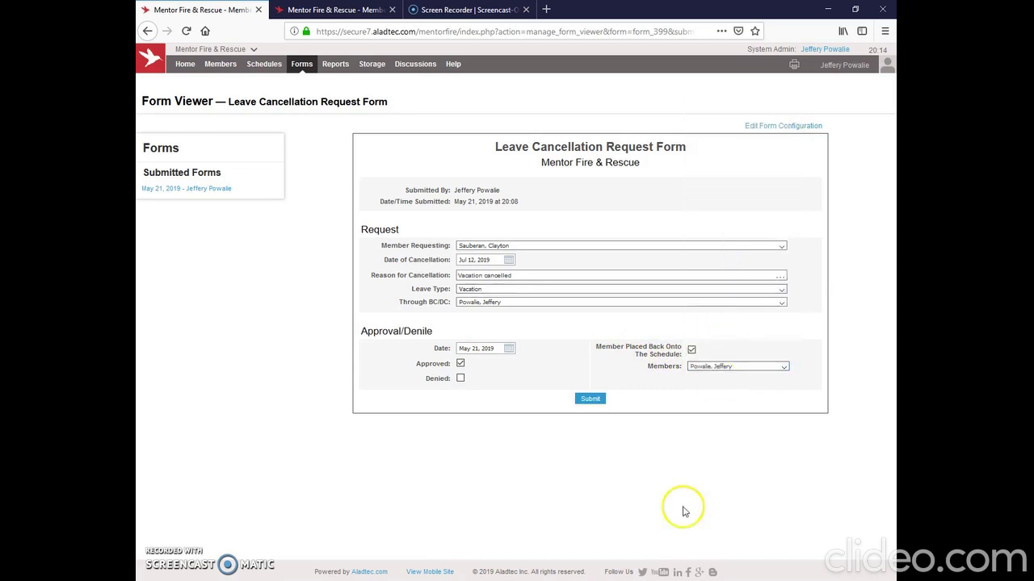
{"action": "left_click", "coordinate": [592, 399]}
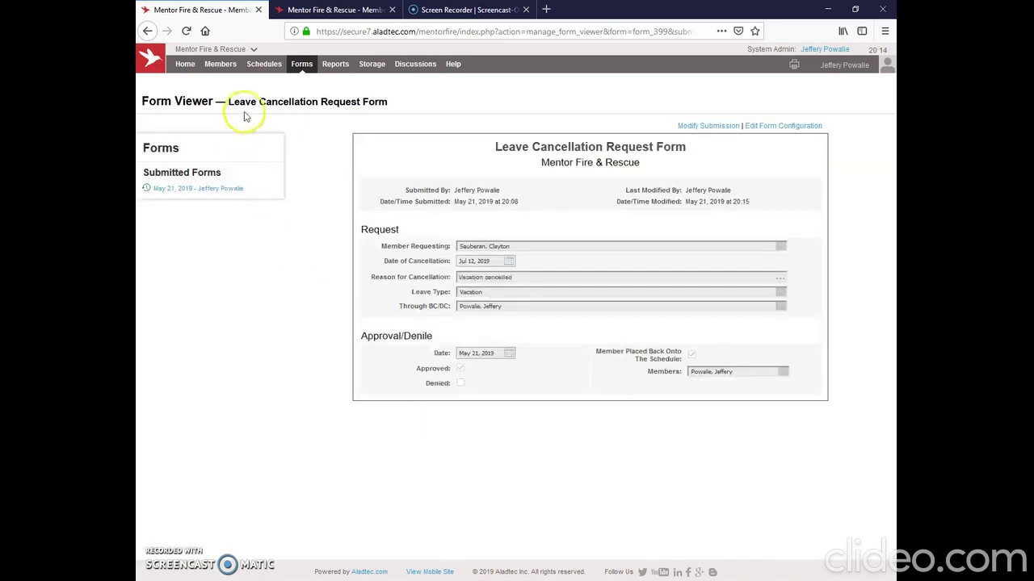
Open the Hourly Editor for Jul 12, 2019
{"action": "mouse_move", "coordinate": [264, 65]}
{"action": "left_click", "coordinate": [271, 144]}
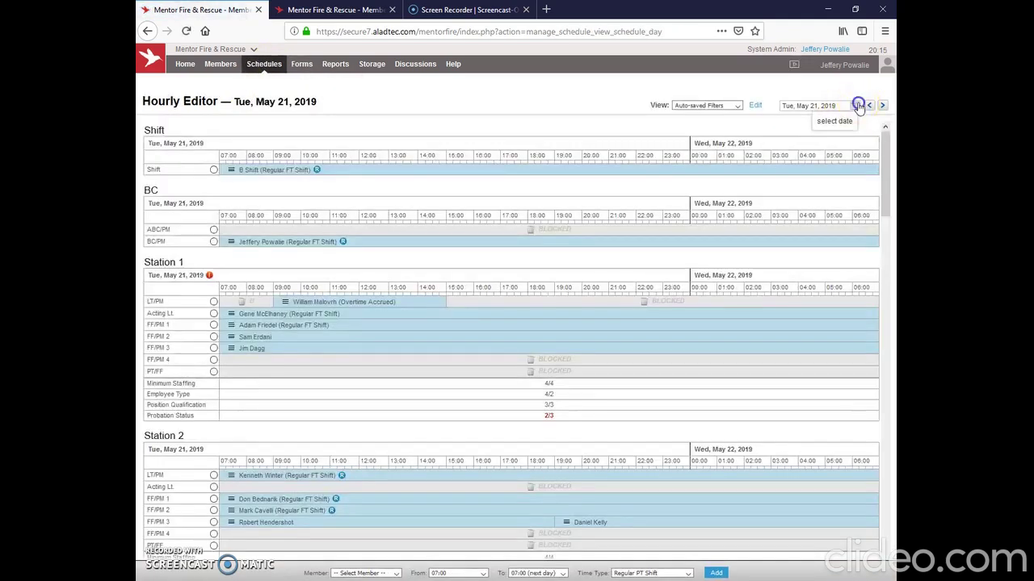
{"action": "left_click", "coordinate": [857, 105]}
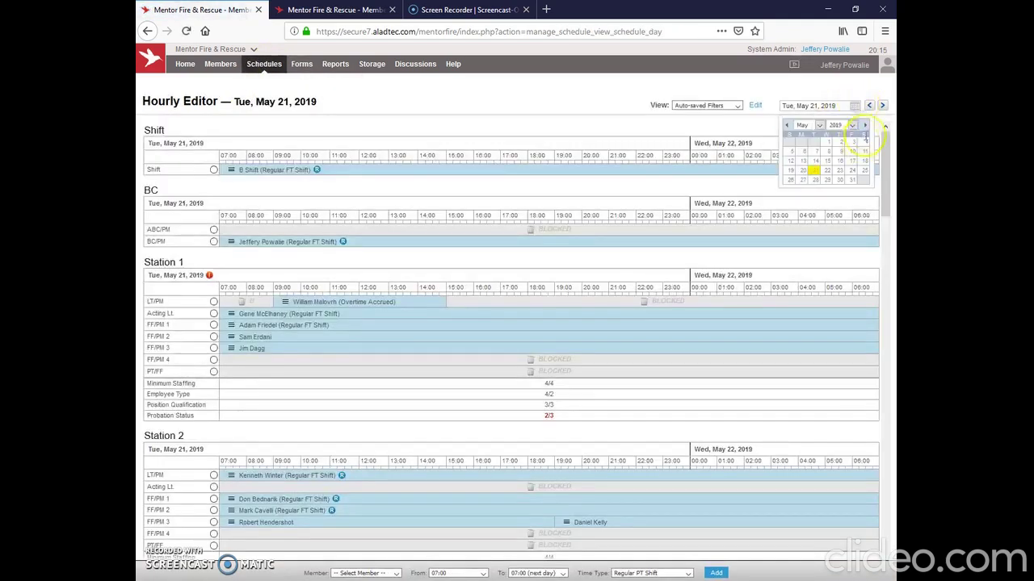
{"action": "left_click", "coordinate": [866, 125]}
{"action": "left_click", "coordinate": [866, 125]}
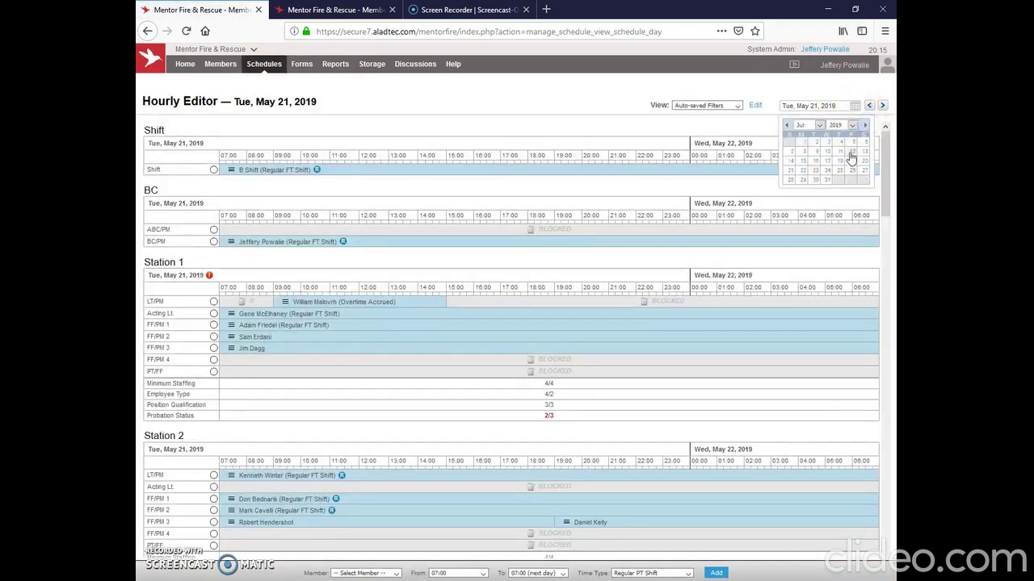
{"action": "left_click", "coordinate": [852, 152]}
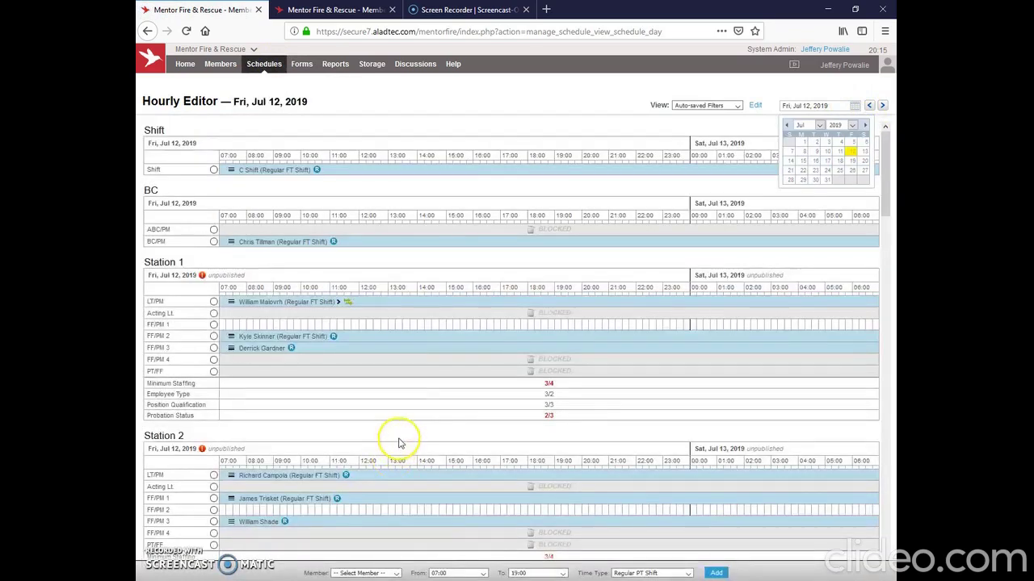
Select the Station 5 LT/PM position and choose the member whose leave was cancelled for it
{"action": "scroll", "coordinate": [399, 438], "scroll_direction": "down", "scroll_amount": 5}
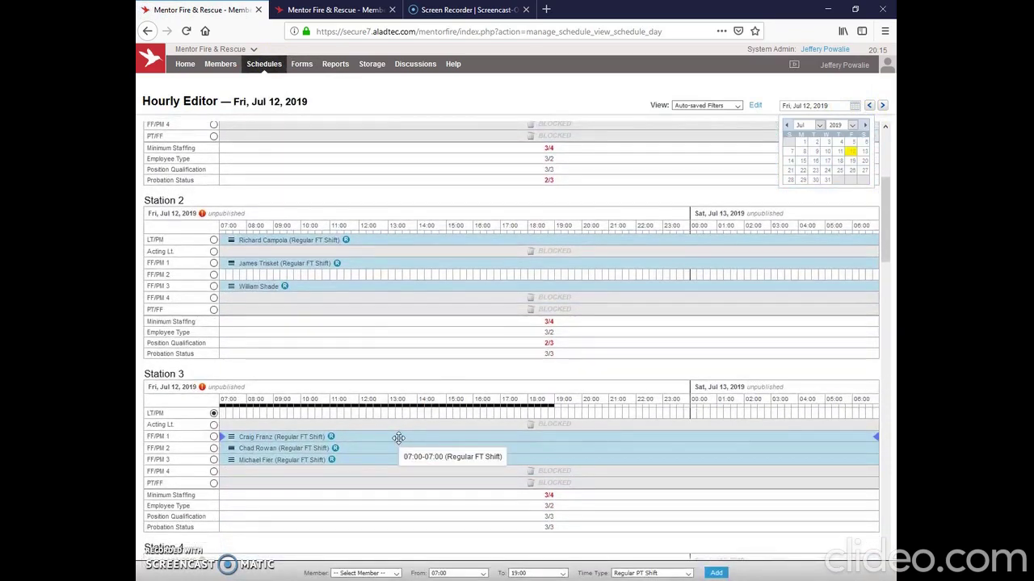
{"action": "scroll", "coordinate": [399, 441], "scroll_direction": "down", "scroll_amount": 4}
{"action": "scroll", "coordinate": [399, 443], "scroll_direction": "down", "scroll_amount": 4}
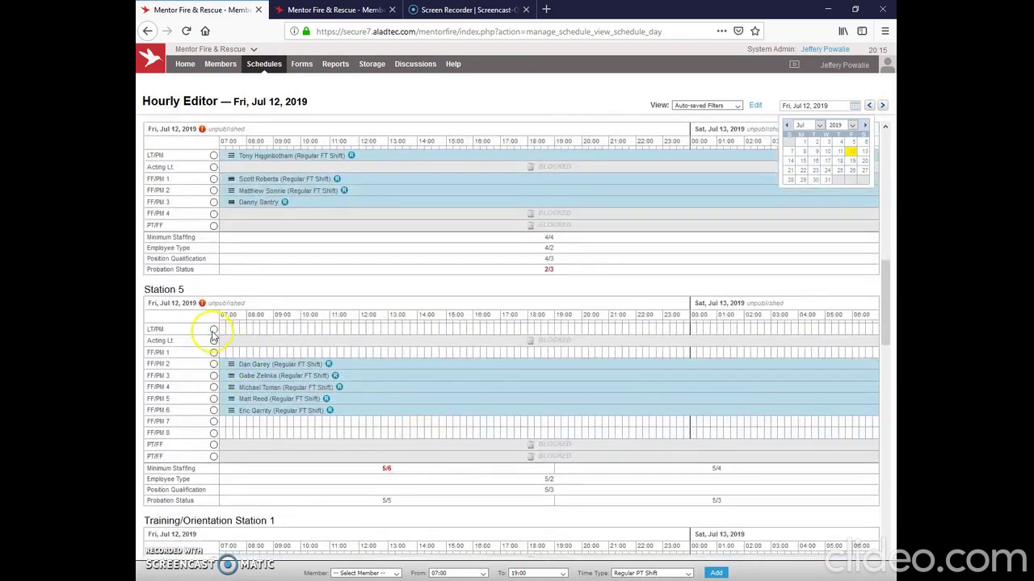
{"action": "left_click", "coordinate": [212, 329]}
{"action": "left_click", "coordinate": [363, 573]}
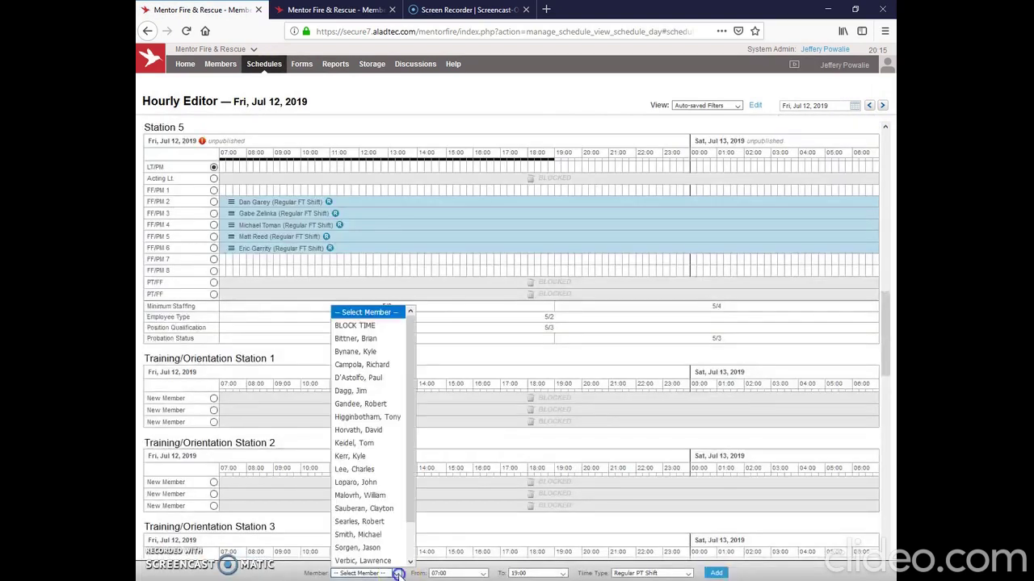
{"action": "left_click", "coordinate": [383, 507]}
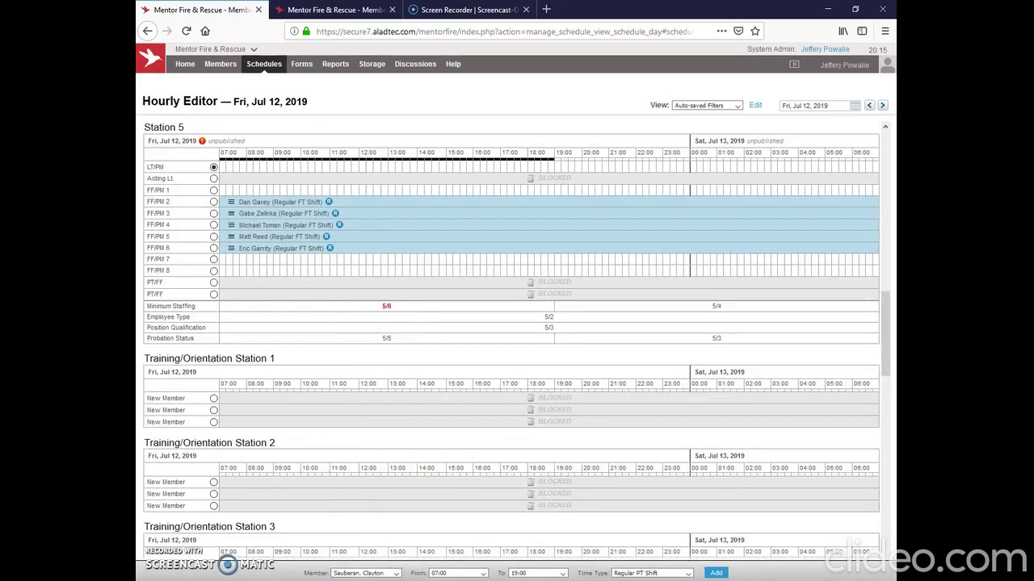
Set the shift's end to 07:00 (next day) and its time type to Regular FT Shift
{"action": "left_click", "coordinate": [563, 573]}
{"action": "scroll", "coordinate": [565, 557], "scroll_direction": "down", "scroll_amount": 15}
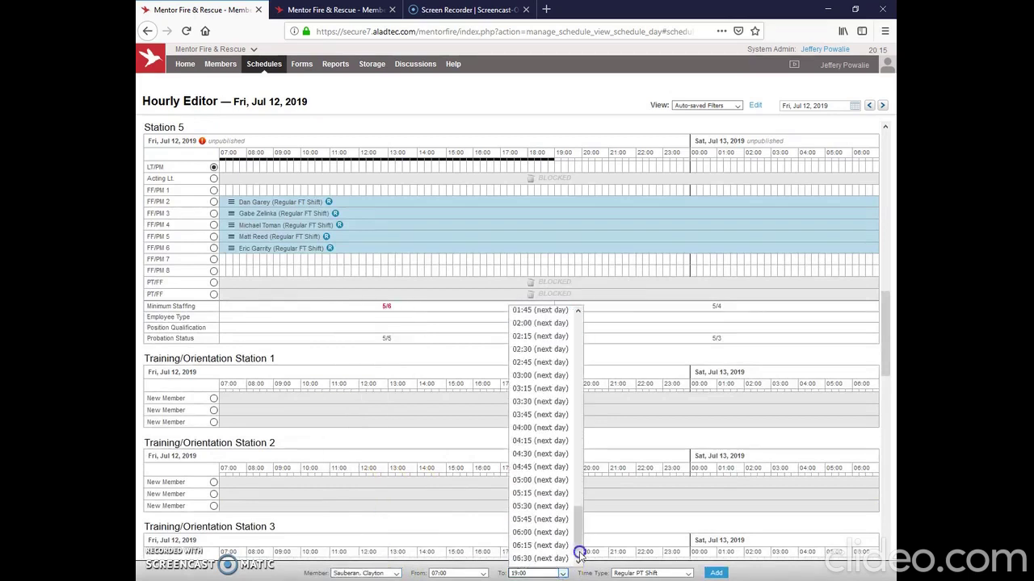
{"action": "left_click", "coordinate": [566, 561]}
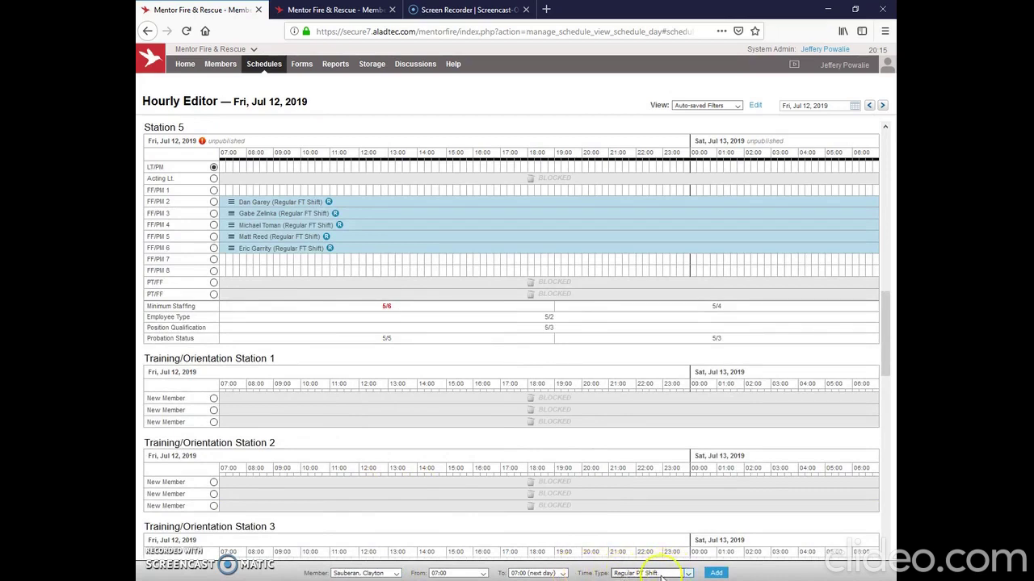
{"action": "left_click", "coordinate": [689, 573]}
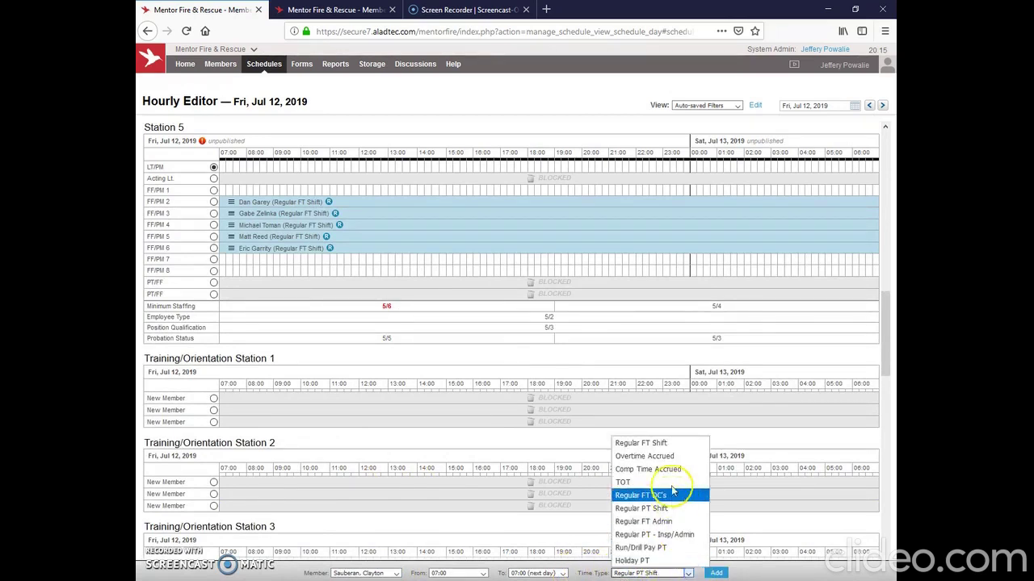
{"action": "left_click", "coordinate": [663, 444]}
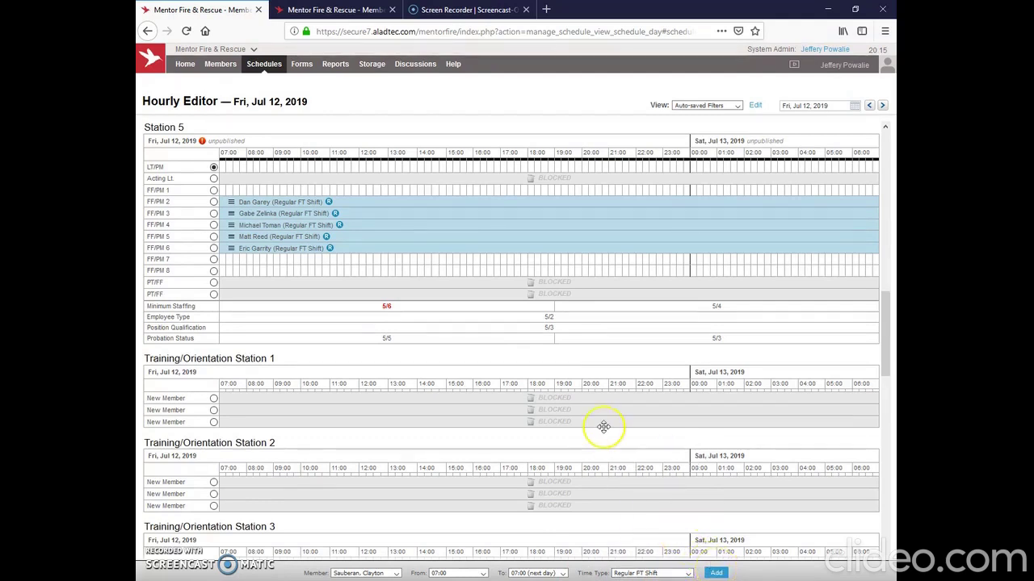
{"action": "mouse_move", "coordinate": [269, 69]}
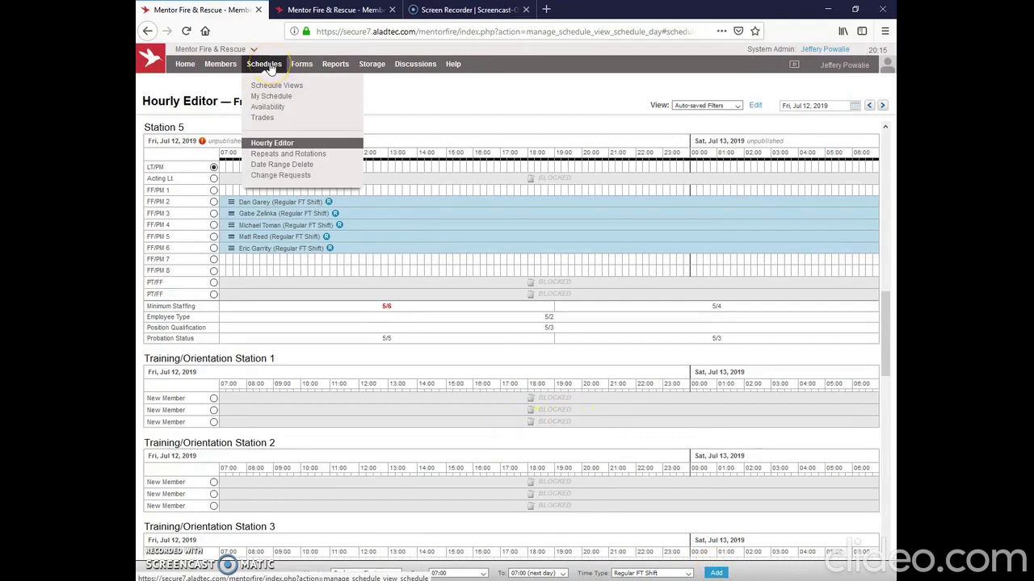
{"action": "left_click", "coordinate": [263, 69]}
{"action": "mouse_move", "coordinate": [229, 71]}
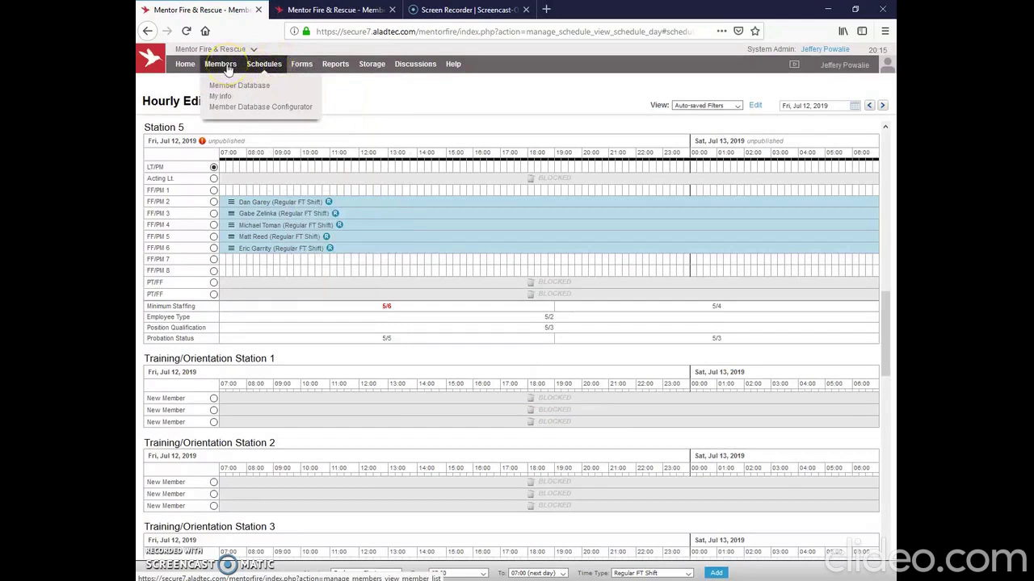
Open a blank Overtime/Comp Time Report and review its fields, including the Desired Payout choices and the approval section
{"action": "left_click", "coordinate": [191, 70]}
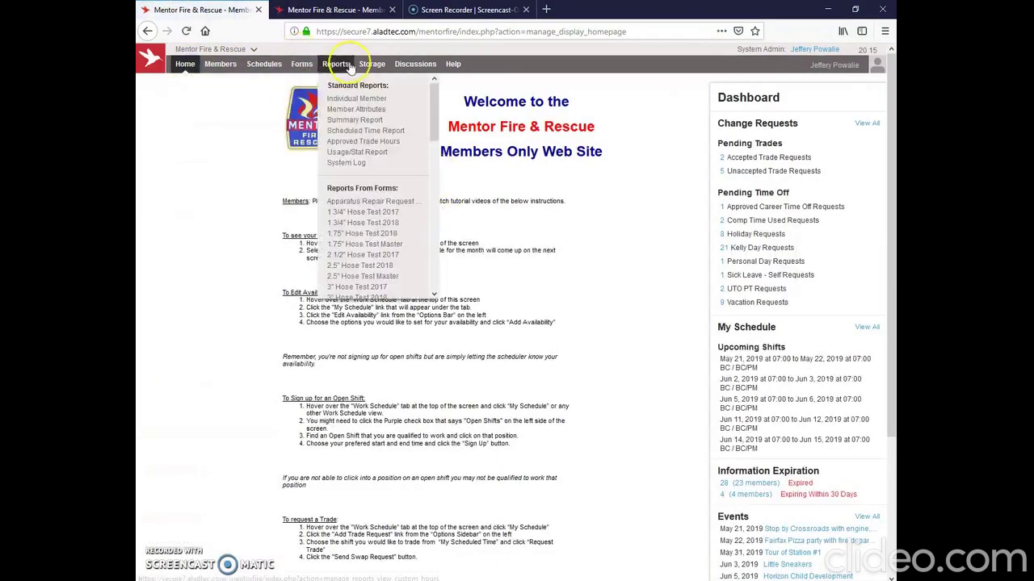
{"action": "left_click", "coordinate": [325, 72]}
{"action": "mouse_move", "coordinate": [307, 70]}
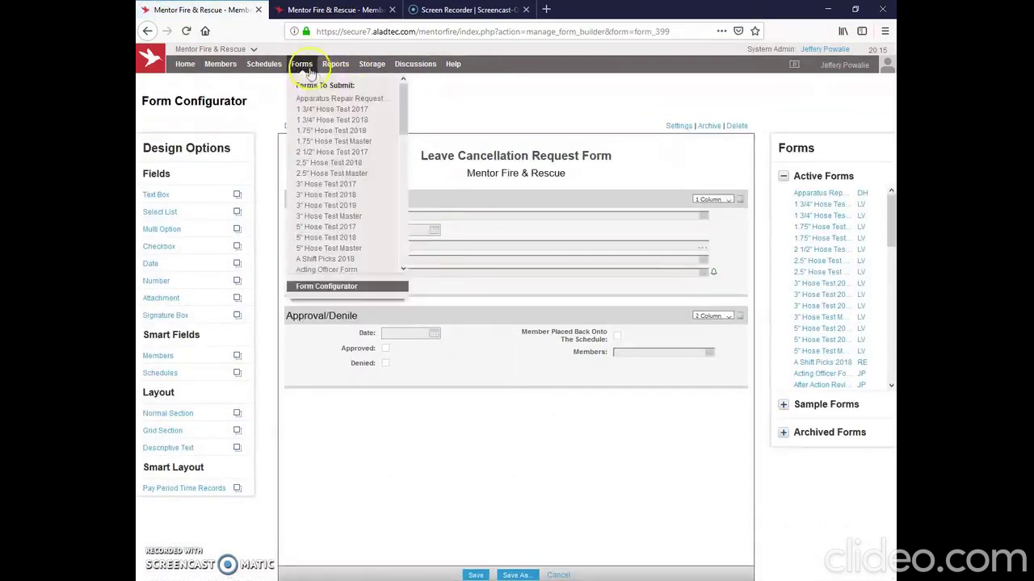
{"action": "left_click_drag", "start_coordinate": [401, 109], "coordinate": [405, 223]}
{"action": "left_click", "coordinate": [363, 164]}
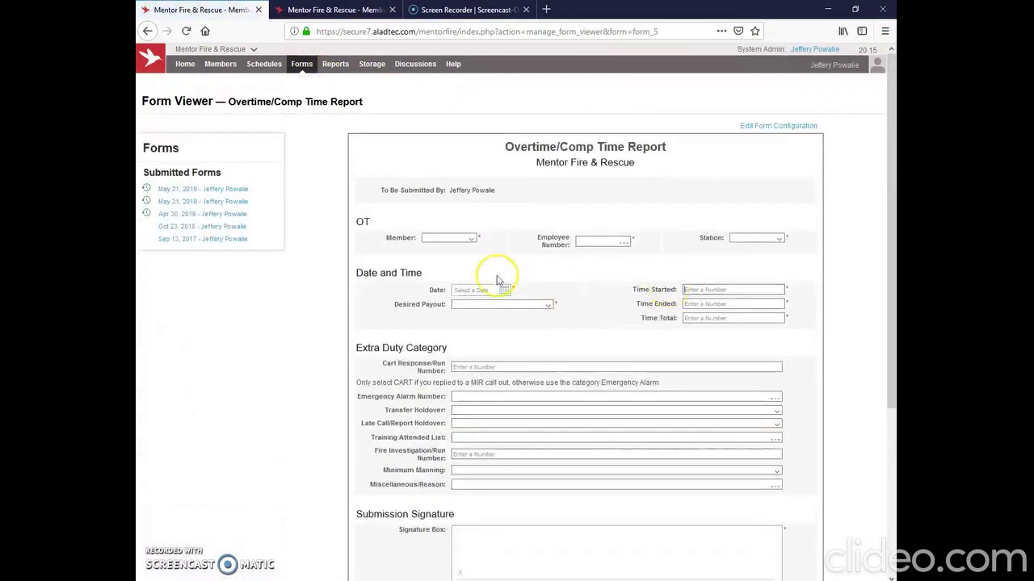
{"action": "scroll", "coordinate": [664, 312], "scroll_direction": "down", "scroll_amount": 3}
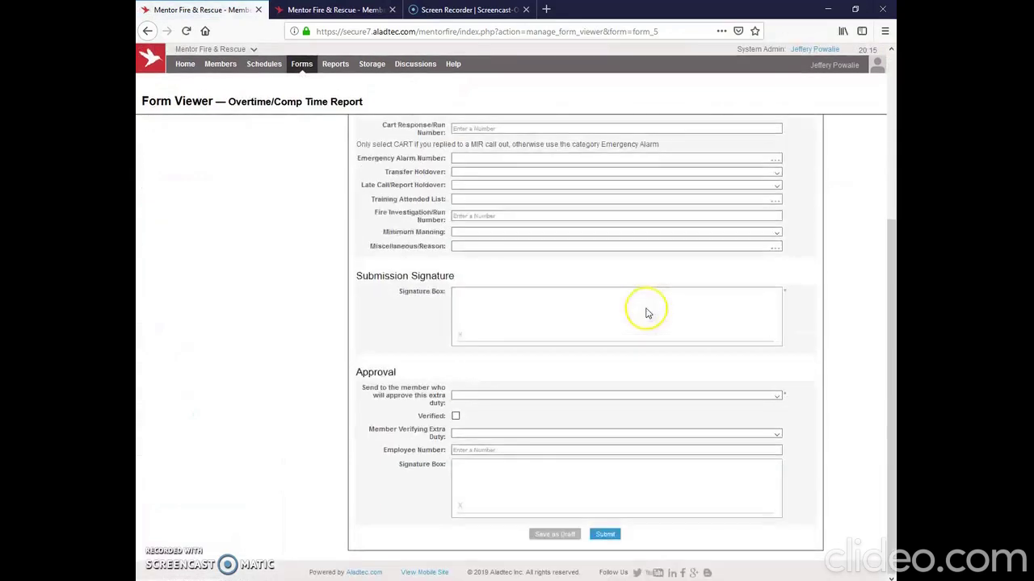
{"action": "scroll", "coordinate": [439, 425], "scroll_direction": "up", "scroll_amount": 3}
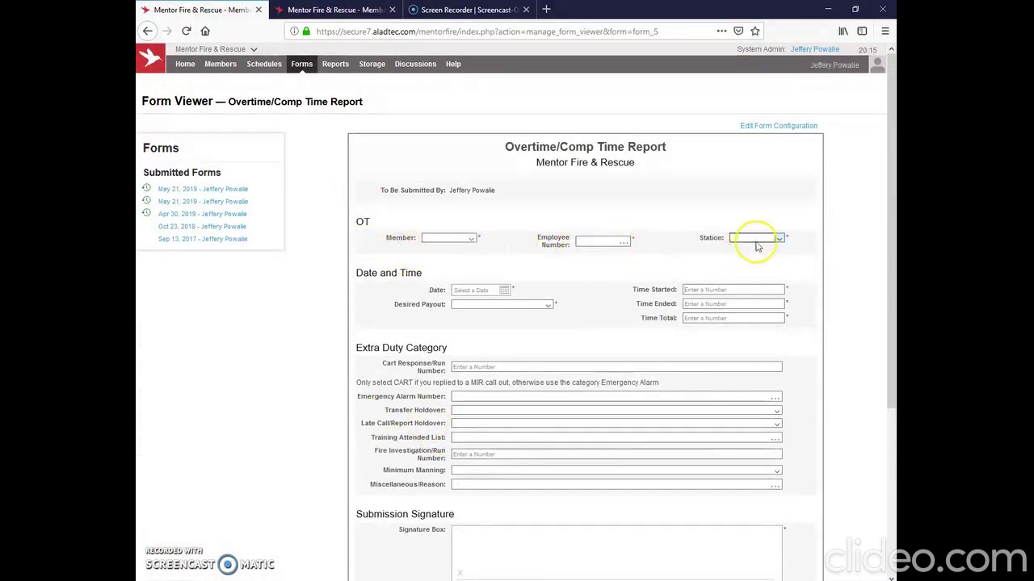
{"action": "left_click", "coordinate": [547, 305]}
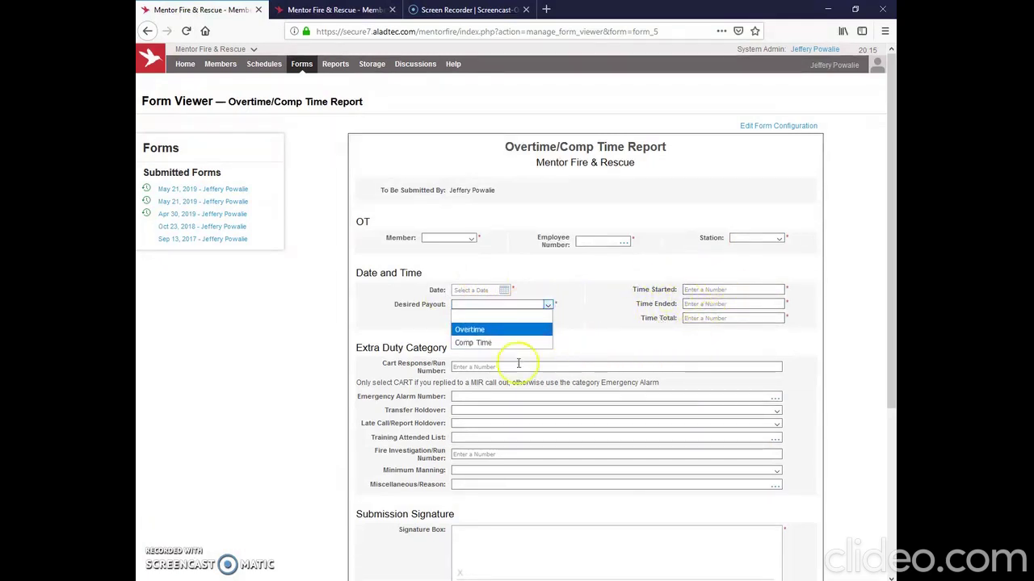
{"action": "left_click", "coordinate": [343, 384]}
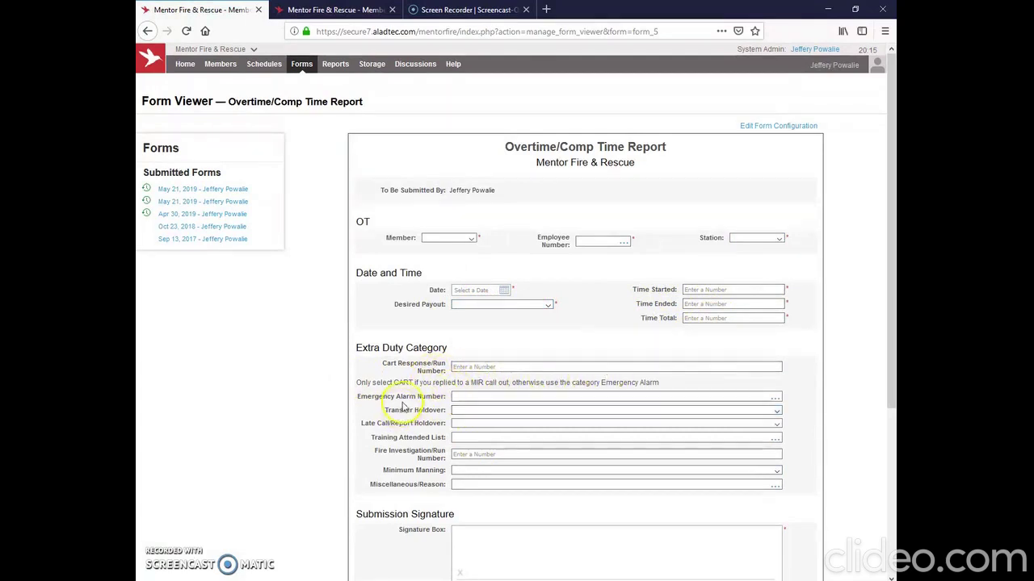
{"action": "scroll", "coordinate": [420, 480], "scroll_direction": "down", "scroll_amount": 3}
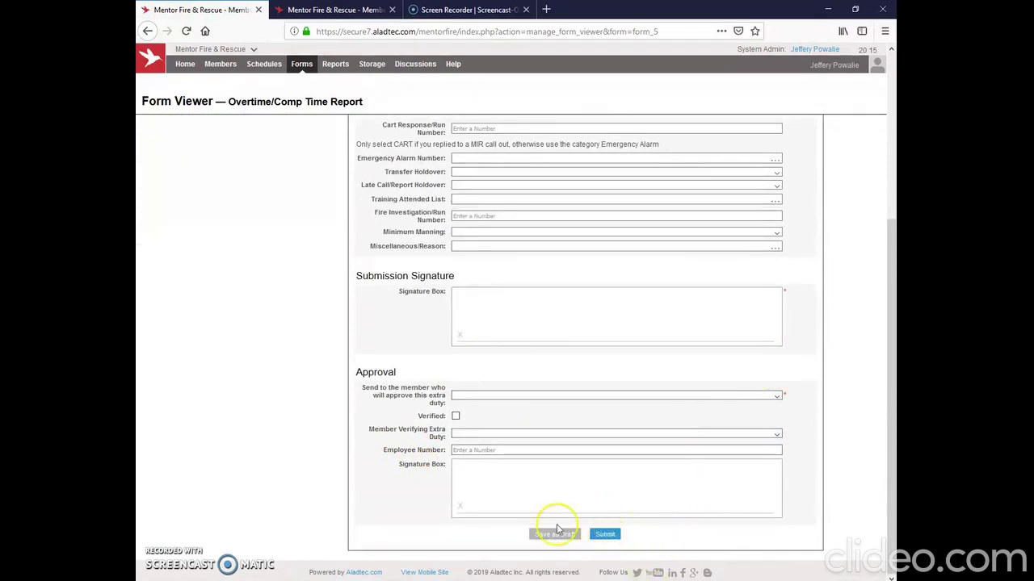
{"action": "scroll", "coordinate": [415, 413], "scroll_direction": "up", "scroll_amount": 5}
Open a blank Daily Payroll Accuracy Form from the submittable forms
{"action": "mouse_move", "coordinate": [315, 70]}
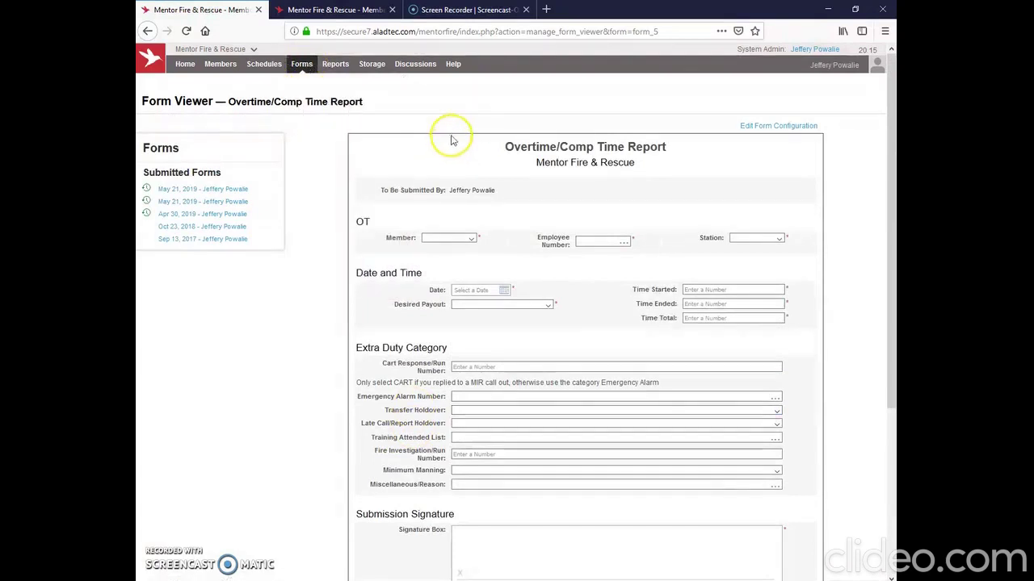
{"action": "scroll", "coordinate": [335, 226], "scroll_direction": "down", "scroll_amount": 3}
{"action": "scroll", "coordinate": [336, 227], "scroll_direction": "down", "scroll_amount": 2}
{"action": "left_click", "coordinate": [338, 211]}
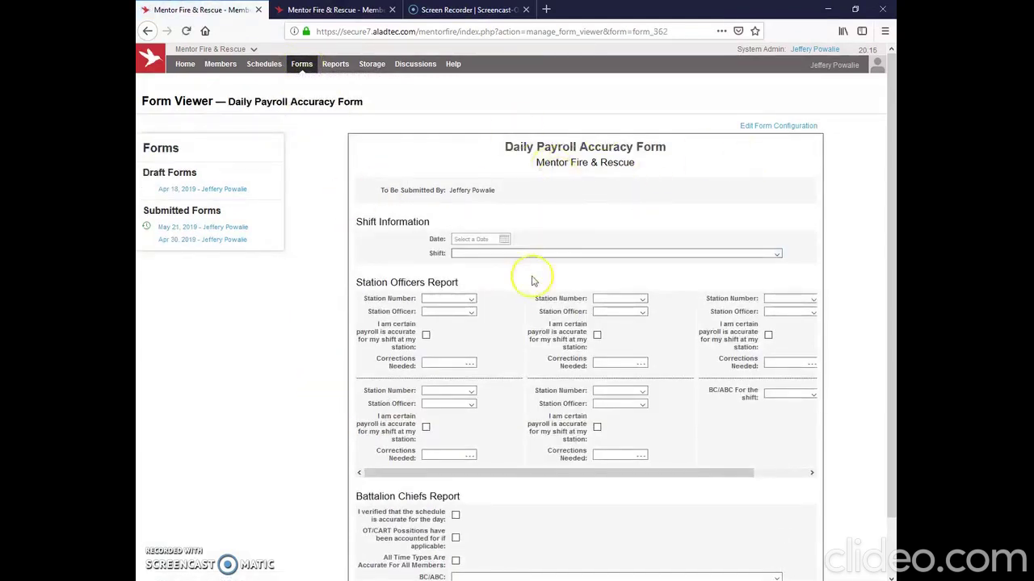
Examine the form's date picker, shift field, station officer entries, BC/ABC choices and Battalion Chiefs Report section
{"action": "left_click", "coordinate": [504, 241]}
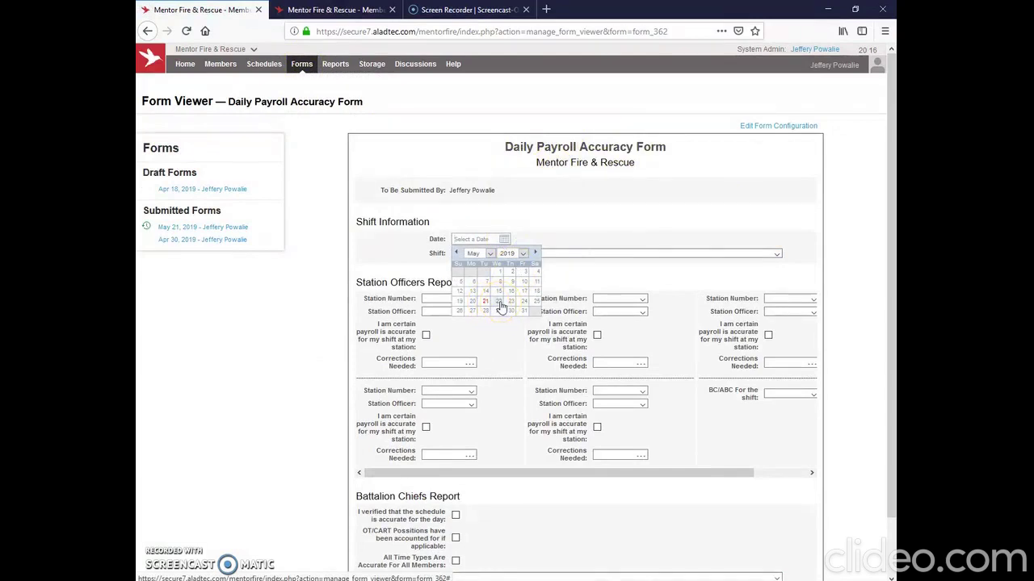
{"action": "left_click", "coordinate": [380, 270]}
{"action": "left_click", "coordinate": [596, 259]}
{"action": "left_click", "coordinate": [325, 255]}
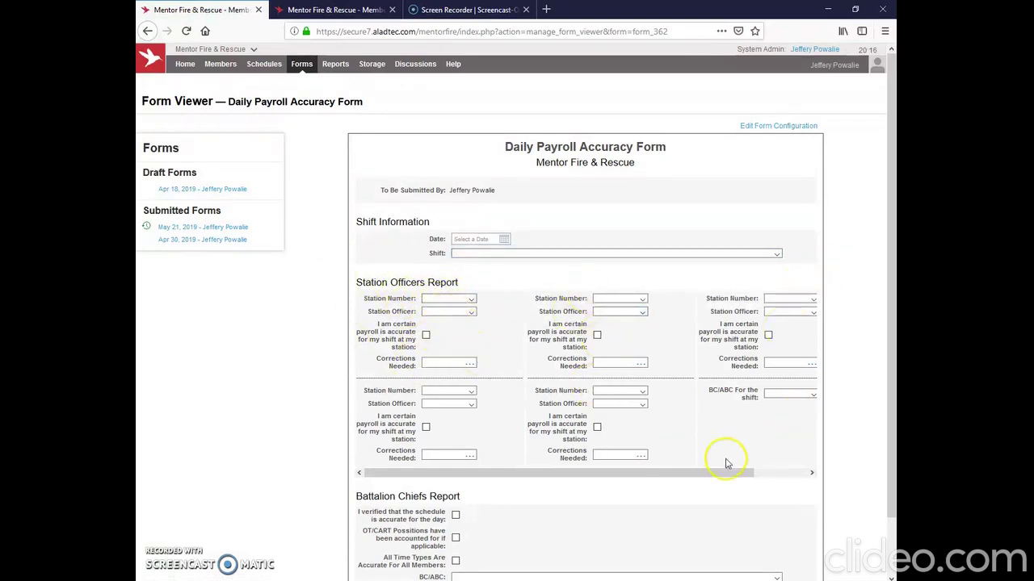
{"action": "left_click", "coordinate": [814, 396]}
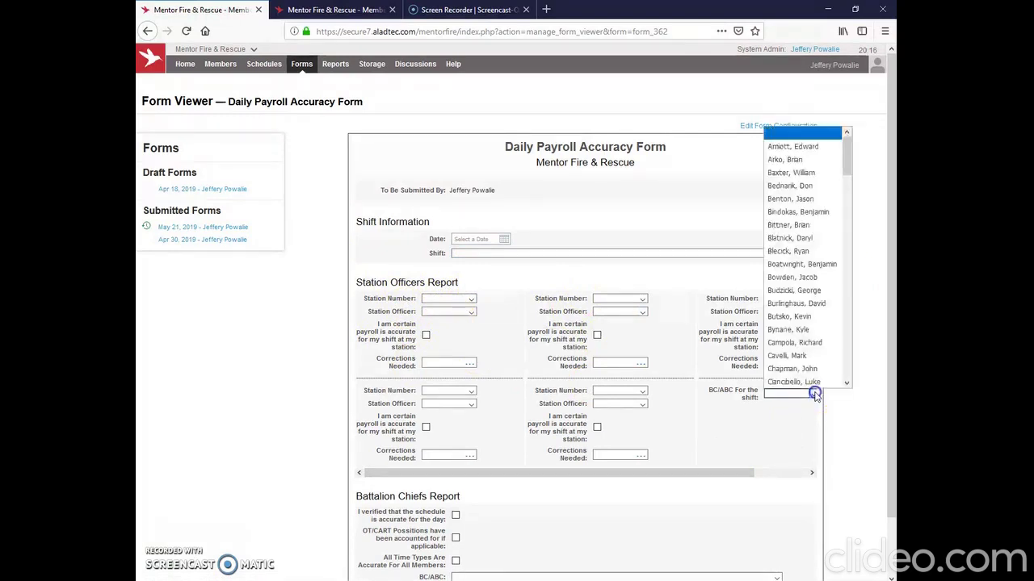
{"action": "left_click_drag", "start_coordinate": [847, 167], "coordinate": [845, 327]}
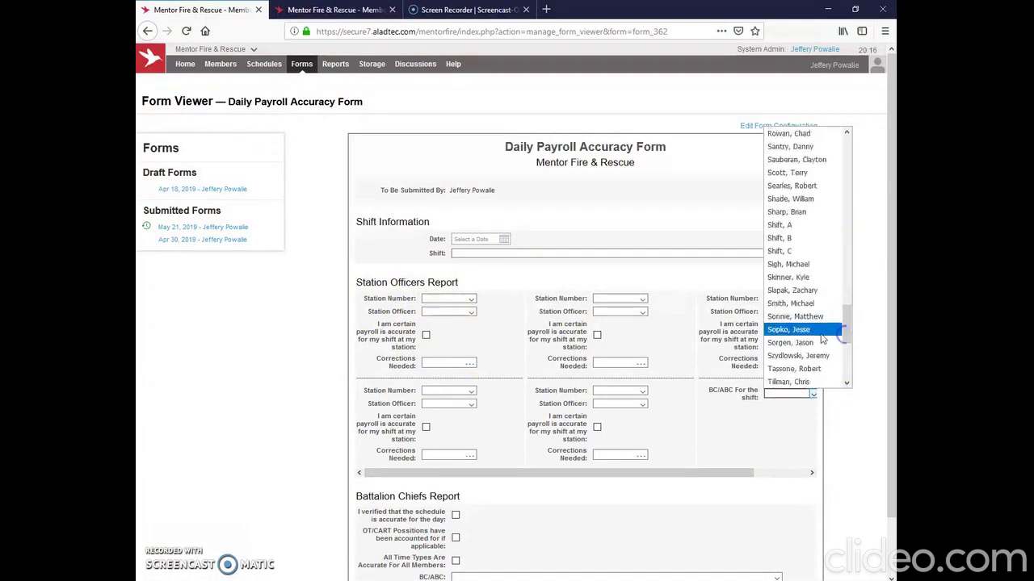
{"action": "left_click", "coordinate": [287, 479]}
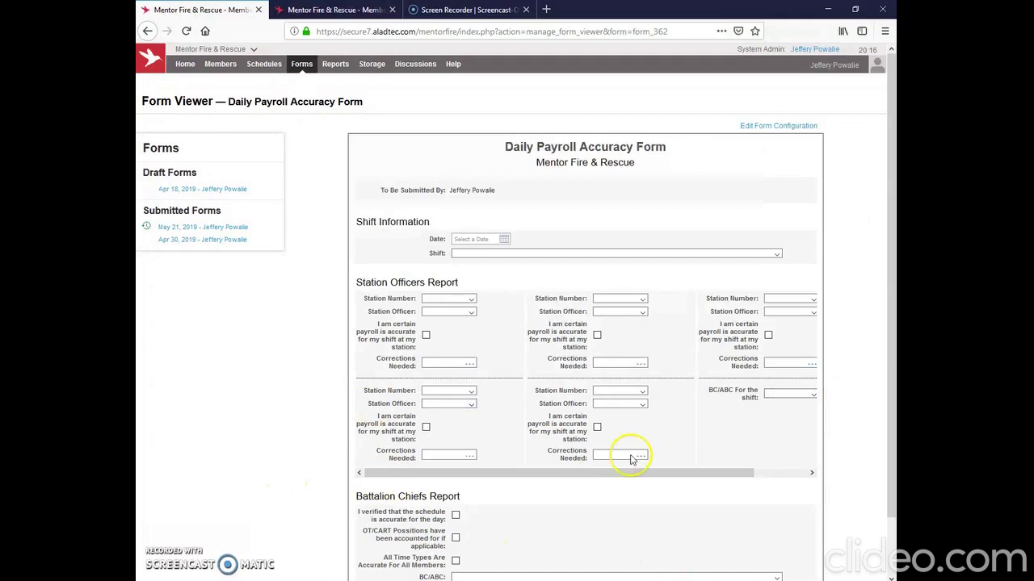
{"action": "scroll", "coordinate": [469, 483], "scroll_direction": "down", "scroll_amount": 2}
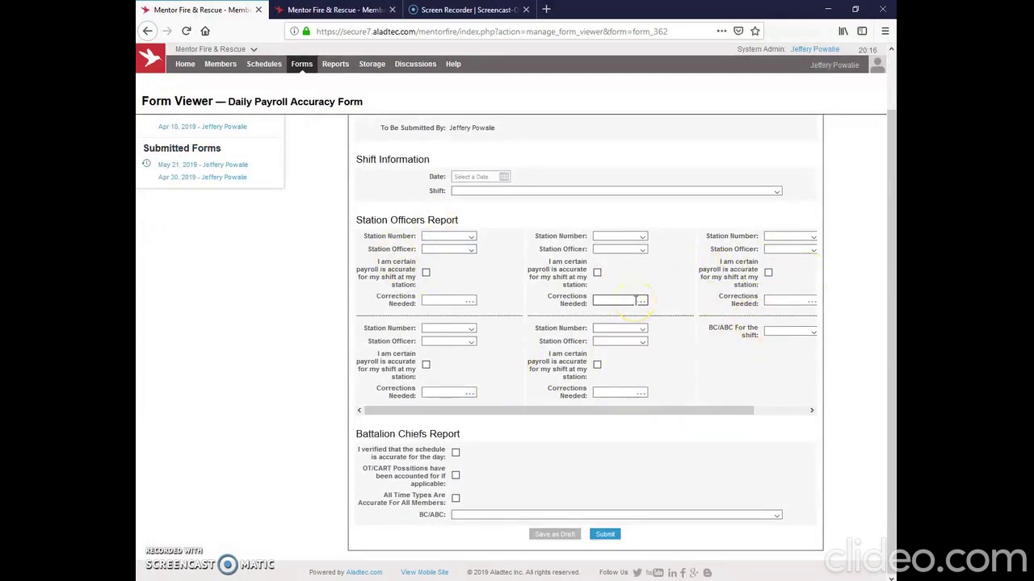
Open the Hourly Editor for May 22, 2019 and review the members' time types at Stations 1 through 5
{"action": "mouse_move", "coordinate": [266, 65]}
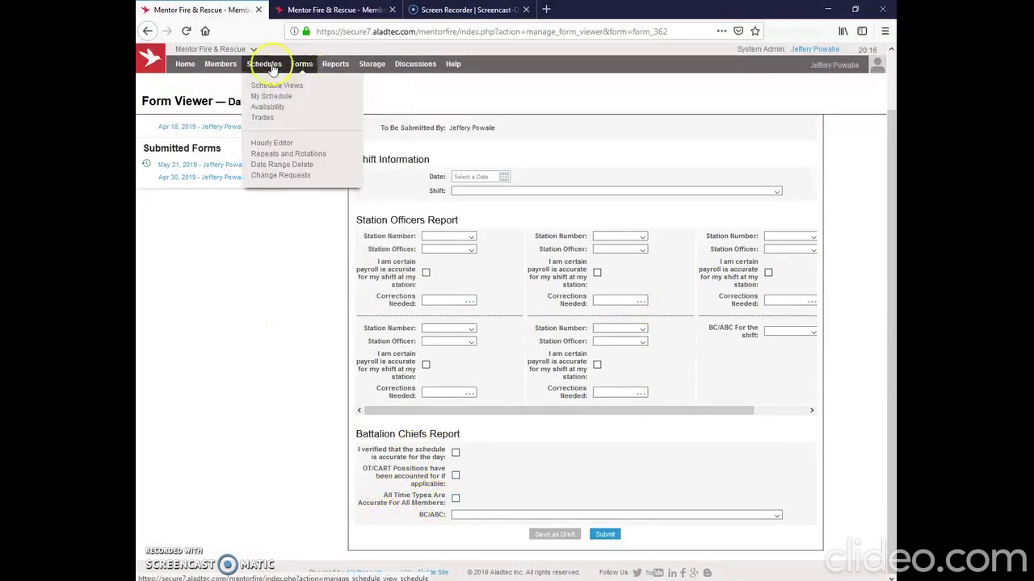
{"action": "left_click", "coordinate": [272, 142]}
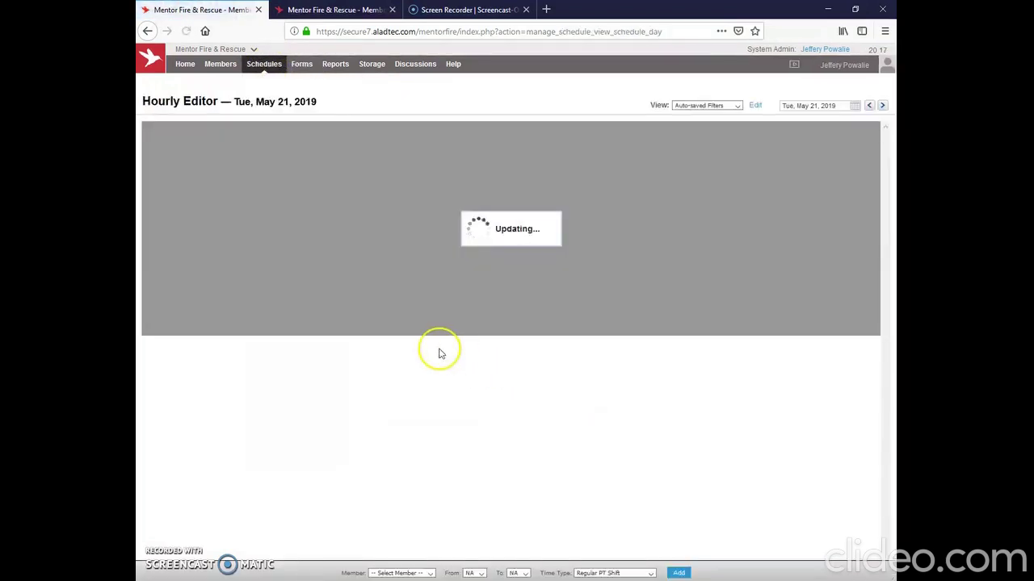
{"action": "left_click", "coordinate": [881, 106]}
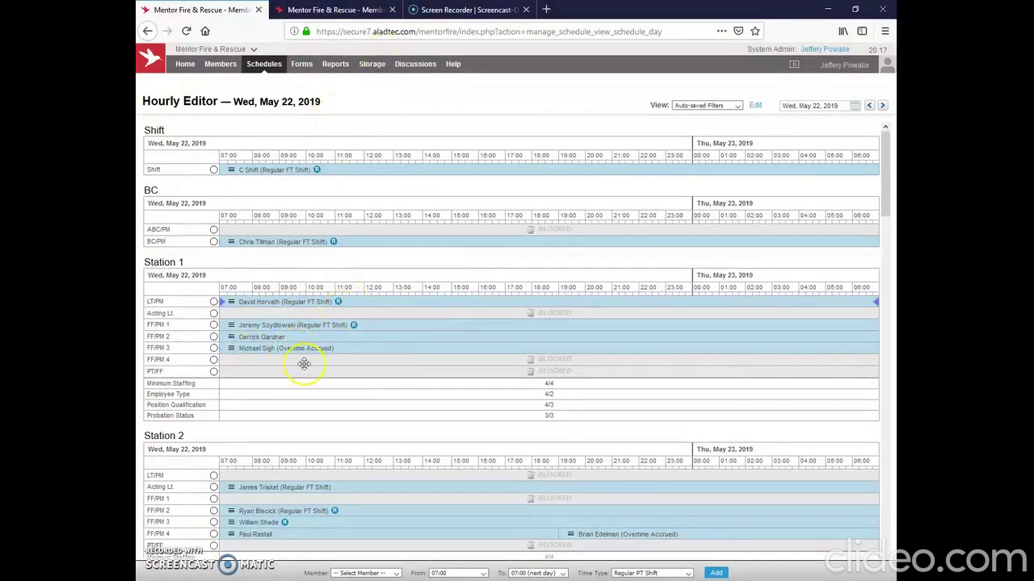
{"action": "left_click", "coordinate": [231, 348]}
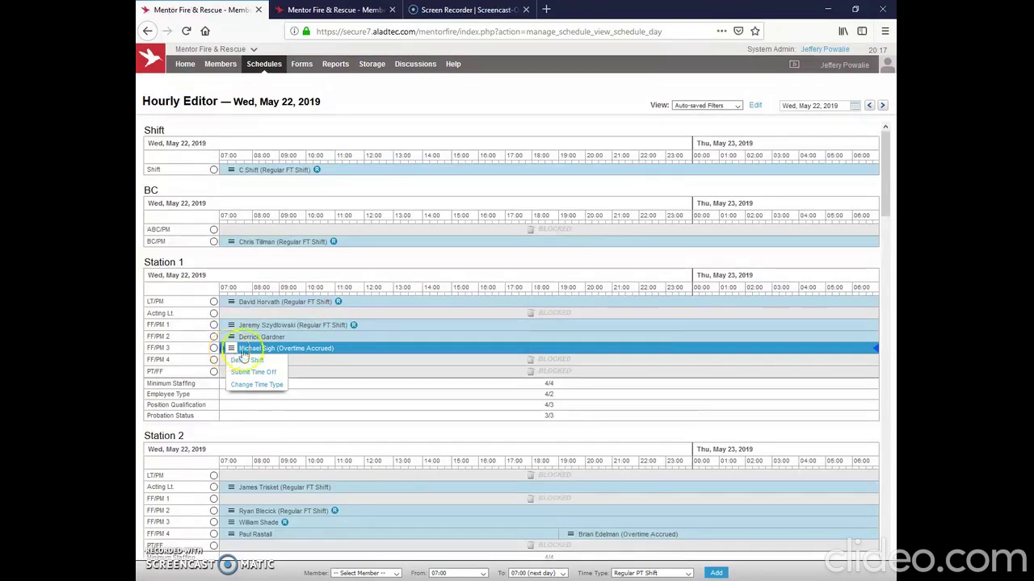
{"action": "left_click", "coordinate": [334, 350]}
{"action": "scroll", "coordinate": [332, 380], "scroll_direction": "down", "scroll_amount": 5}
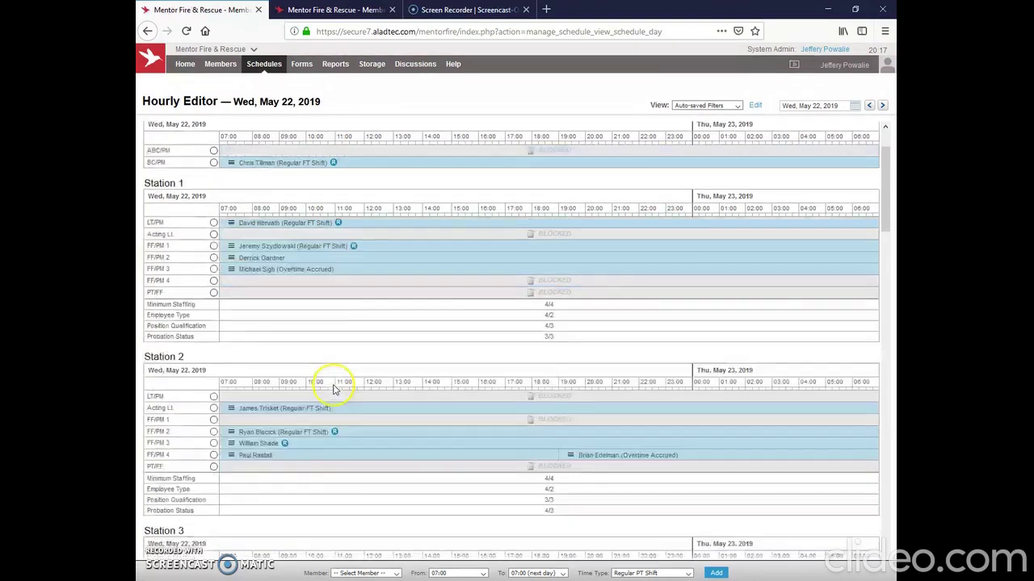
{"action": "left_click", "coordinate": [670, 342]}
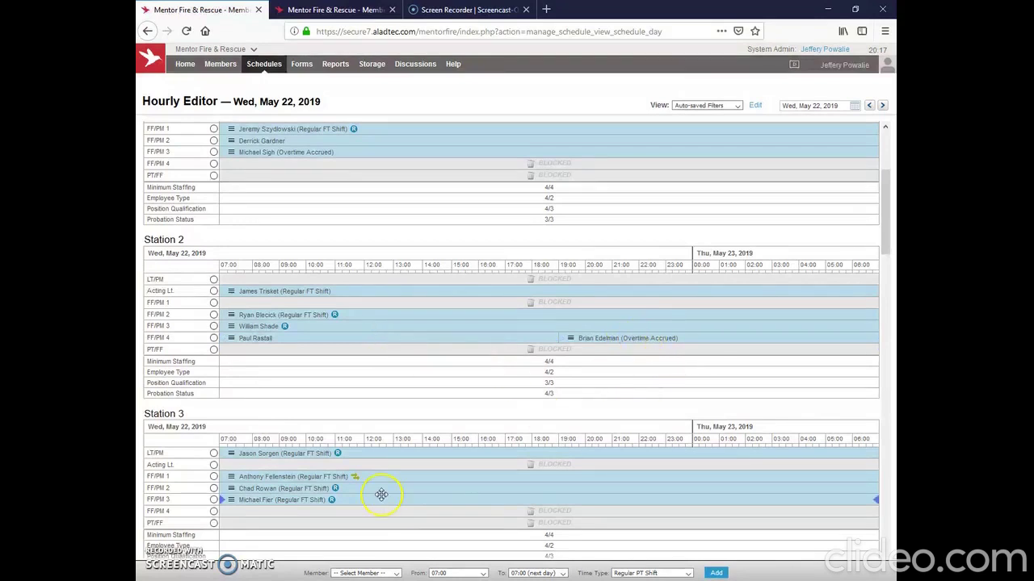
{"action": "scroll", "coordinate": [382, 493], "scroll_direction": "down", "scroll_amount": 3}
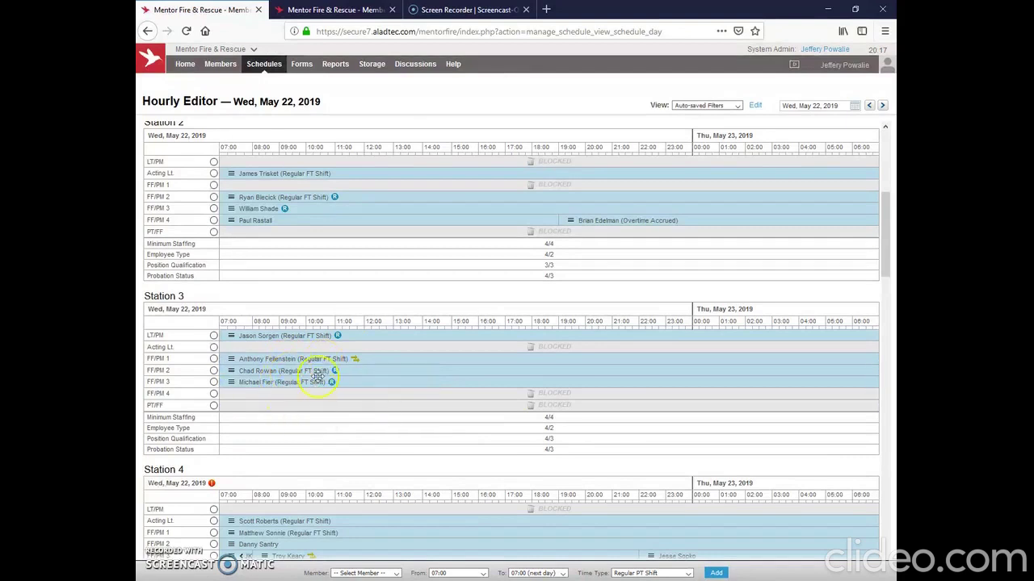
{"action": "scroll", "coordinate": [421, 449], "scroll_direction": "down", "scroll_amount": 3}
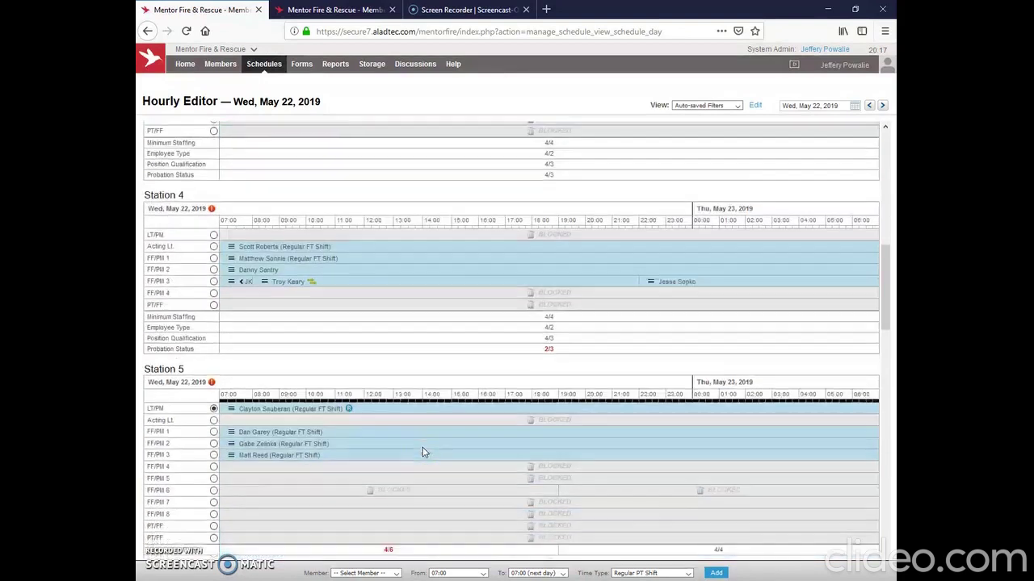
{"action": "scroll", "coordinate": [341, 173], "scroll_direction": "up", "scroll_amount": 2}
Open the form report listing the Daily Payroll Accuracy Form submissions
{"action": "mouse_move", "coordinate": [335, 64]}
{"action": "scroll", "coordinate": [360, 234], "scroll_direction": "down", "scroll_amount": 2}
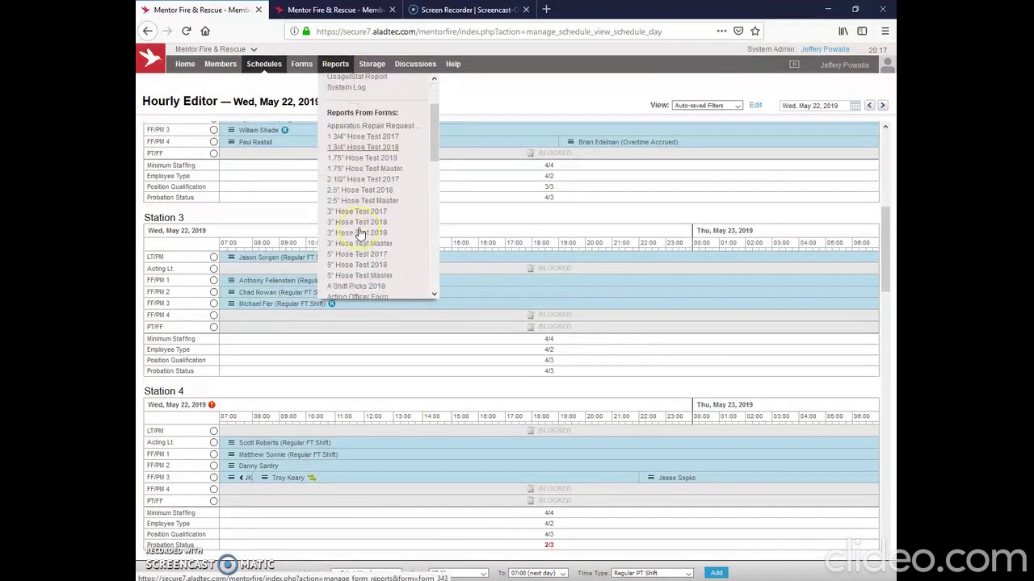
{"action": "scroll", "coordinate": [360, 239], "scroll_direction": "down", "scroll_amount": 4}
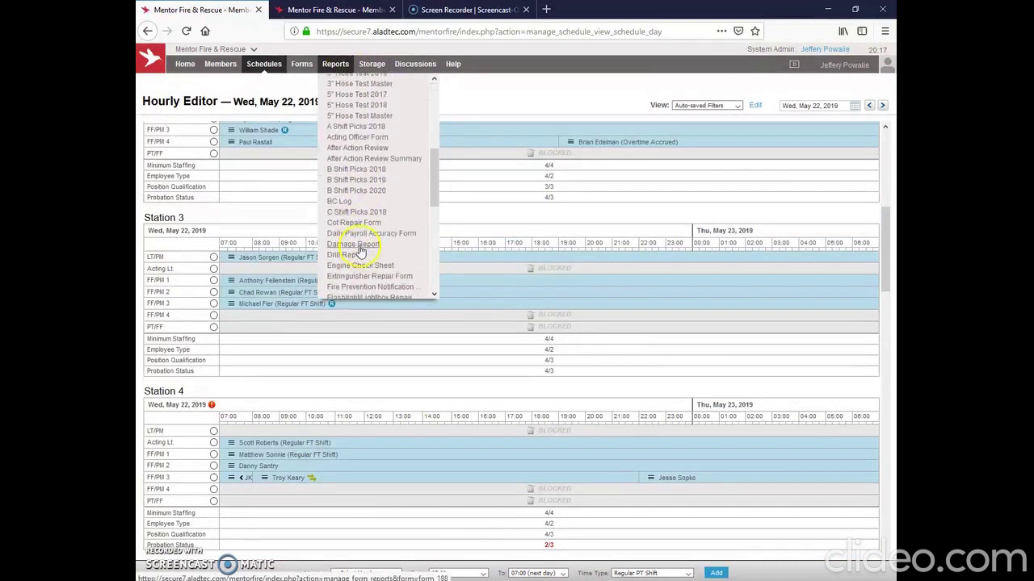
{"action": "left_click", "coordinate": [359, 233]}
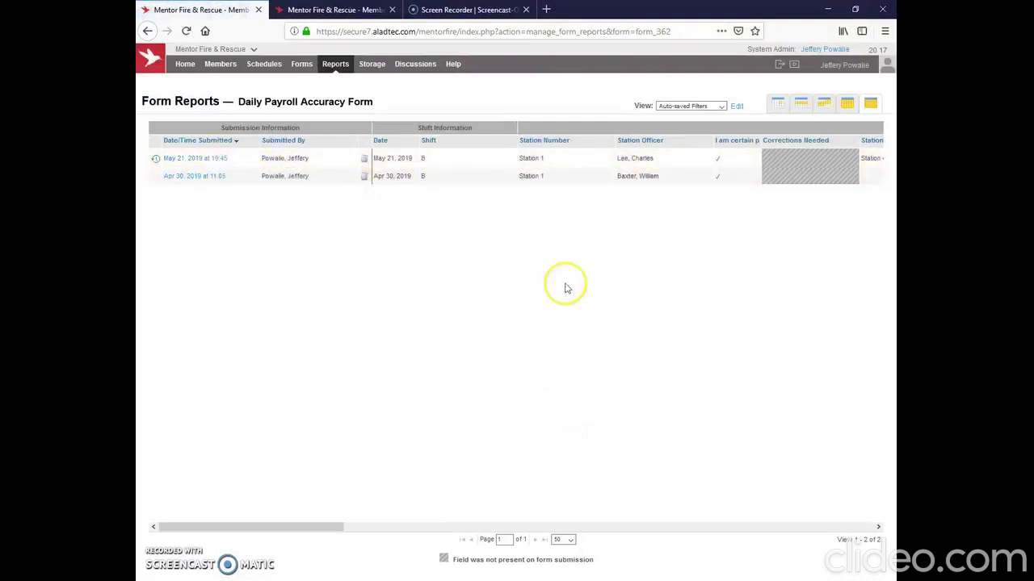
Open the May 21, 2019 submission for modification and review its Battalion Chiefs Report checks
{"action": "left_click", "coordinate": [200, 159]}
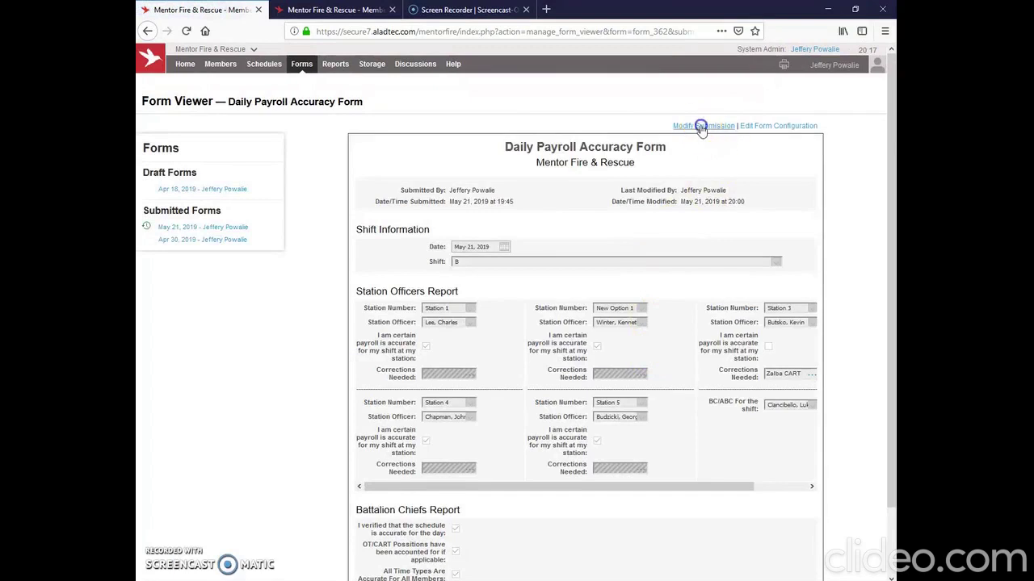
{"action": "left_click", "coordinate": [701, 128]}
{"action": "scroll", "coordinate": [253, 542], "scroll_direction": "down", "scroll_amount": 2}
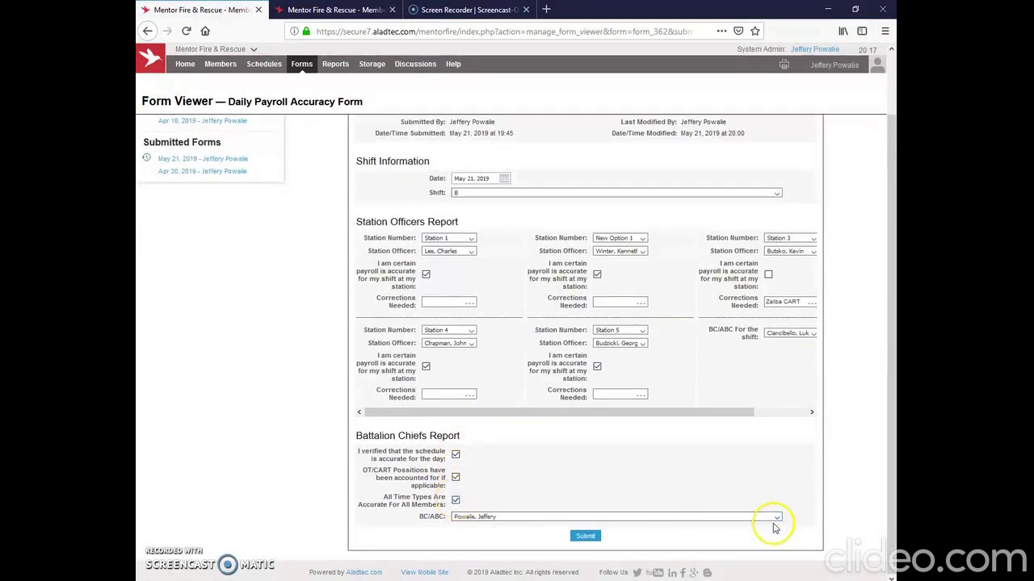
{"action": "scroll", "coordinate": [247, 224], "scroll_direction": "up", "scroll_amount": 2}
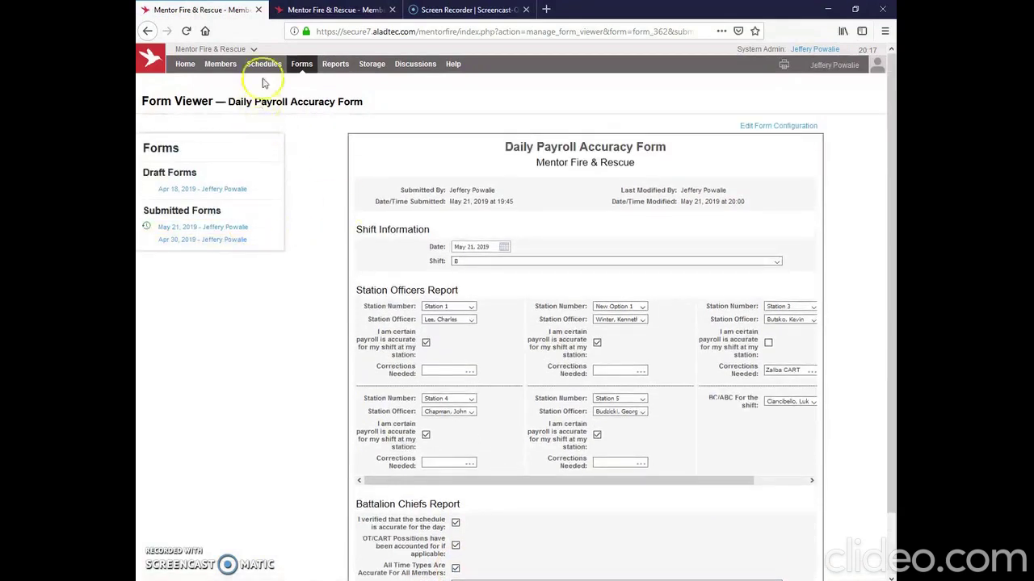
Open the form report listing the Leave Request Form submissions
{"action": "mouse_move", "coordinate": [341, 66]}
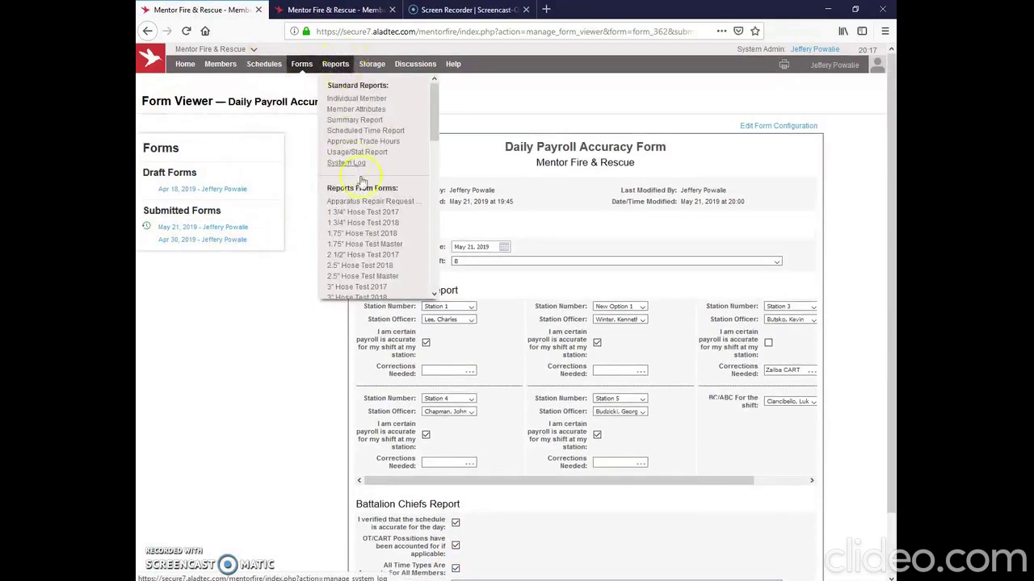
{"action": "scroll", "coordinate": [371, 206], "scroll_direction": "down", "scroll_amount": 5}
{"action": "scroll", "coordinate": [372, 211], "scroll_direction": "down", "scroll_amount": 4}
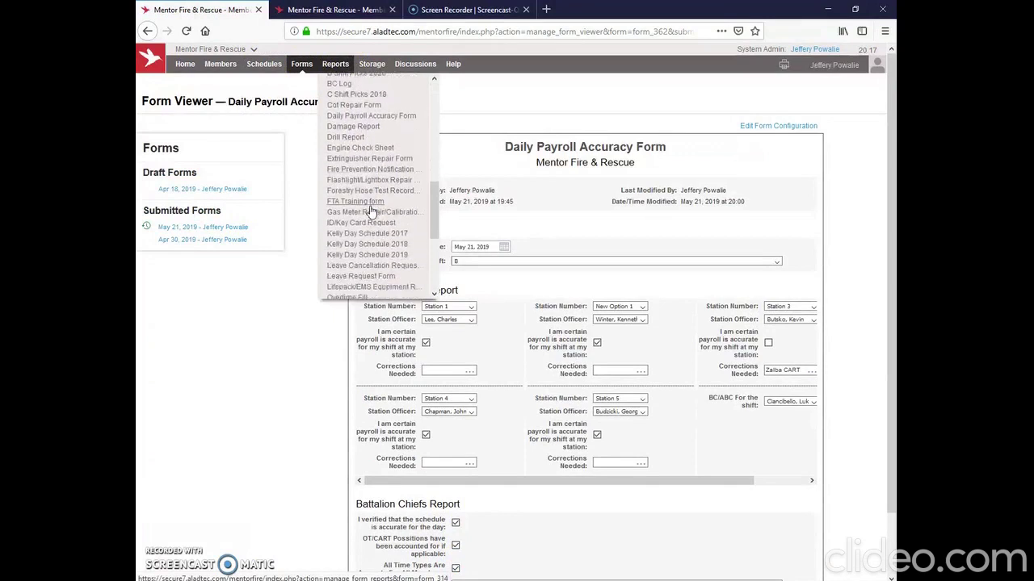
{"action": "scroll", "coordinate": [372, 211], "scroll_direction": "down", "scroll_amount": 2}
{"action": "left_click", "coordinate": [370, 240]}
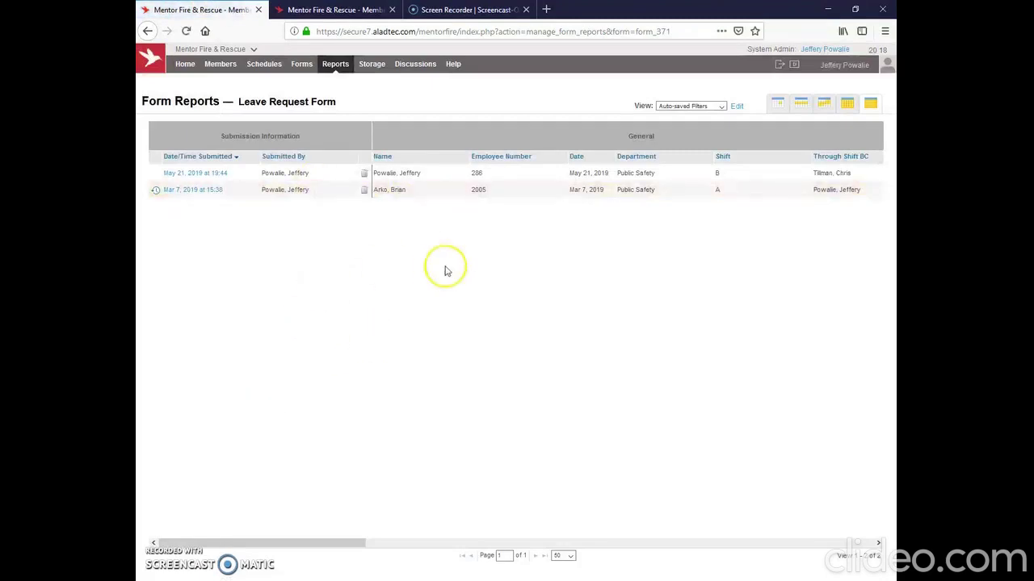
Open a blank Leave Request Form to show its leave types and date fields
{"action": "left_click", "coordinate": [304, 67]}
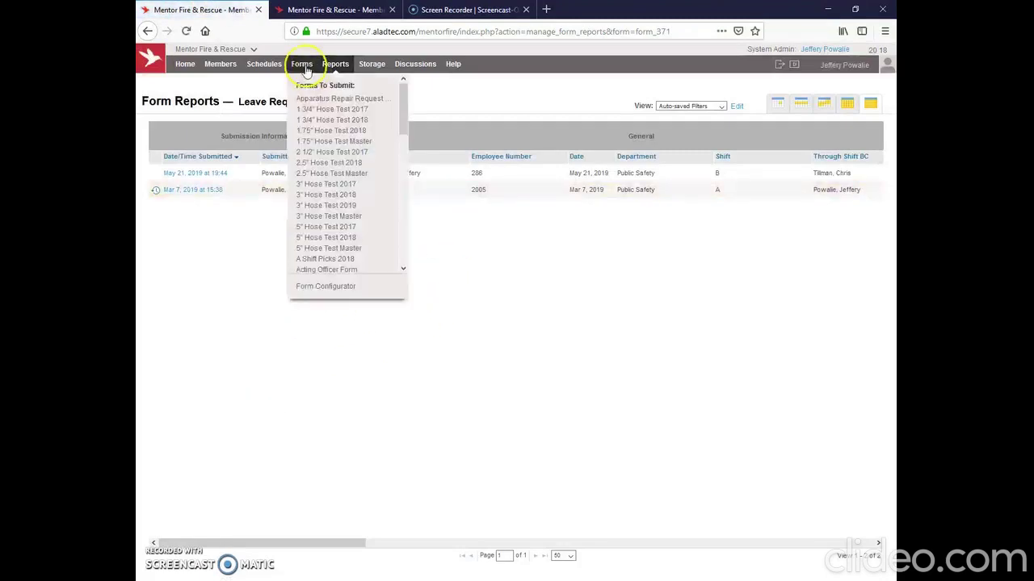
{"action": "scroll", "coordinate": [336, 232], "scroll_direction": "down", "scroll_amount": 10}
{"action": "scroll", "coordinate": [340, 236], "scroll_direction": "down", "scroll_amount": 1}
{"action": "left_click", "coordinate": [341, 214]}
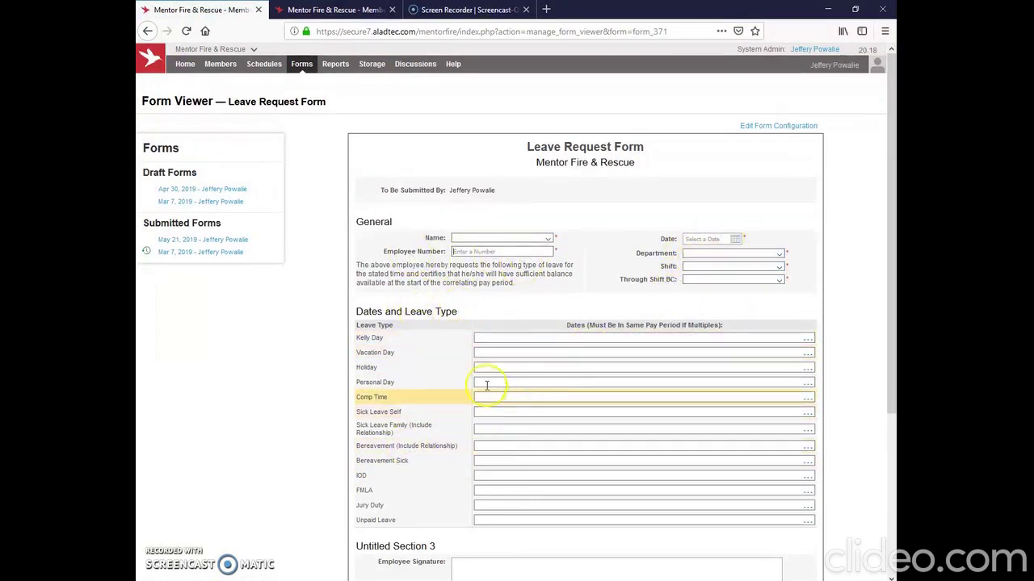
Review the blank Leave Request Form's leave type rows and its employee signature, department and division approval fields
{"action": "scroll", "coordinate": [300, 449], "scroll_direction": "down", "scroll_amount": 3}
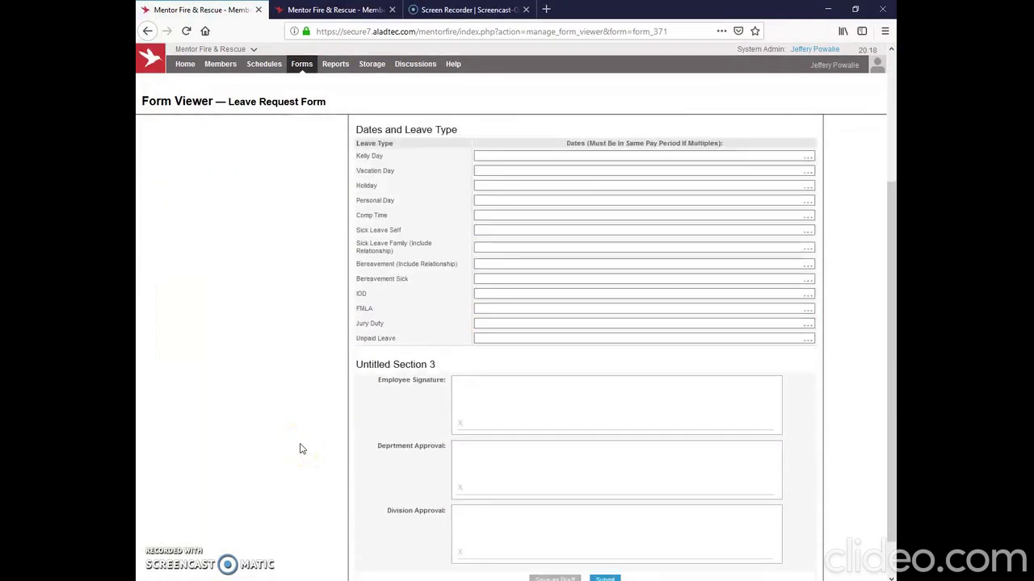
{"action": "left_click", "coordinate": [328, 450]}
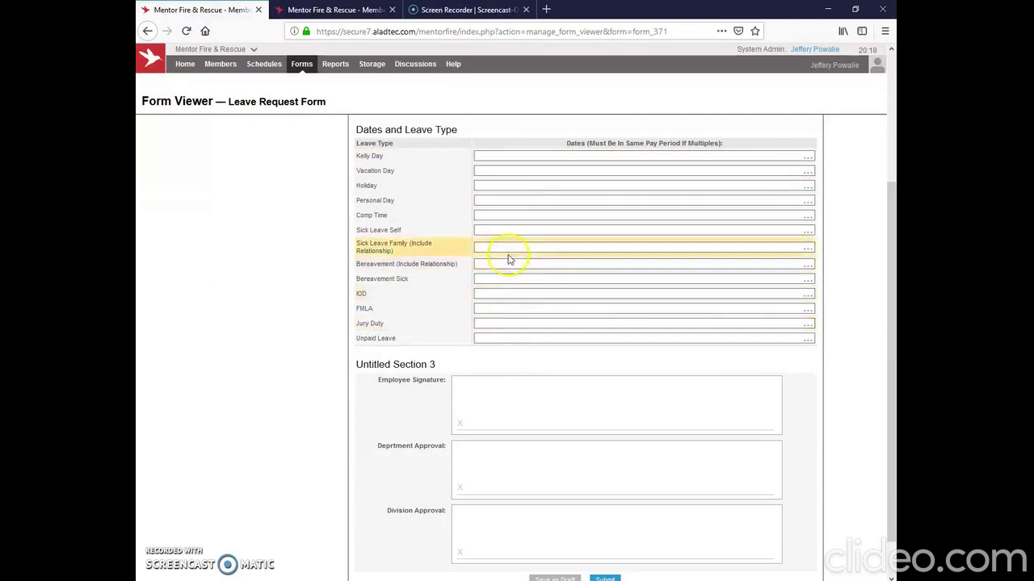
{"action": "scroll", "coordinate": [509, 257], "scroll_direction": "up", "scroll_amount": 3}
{"action": "scroll", "coordinate": [509, 255], "scroll_direction": "down", "scroll_amount": 5}
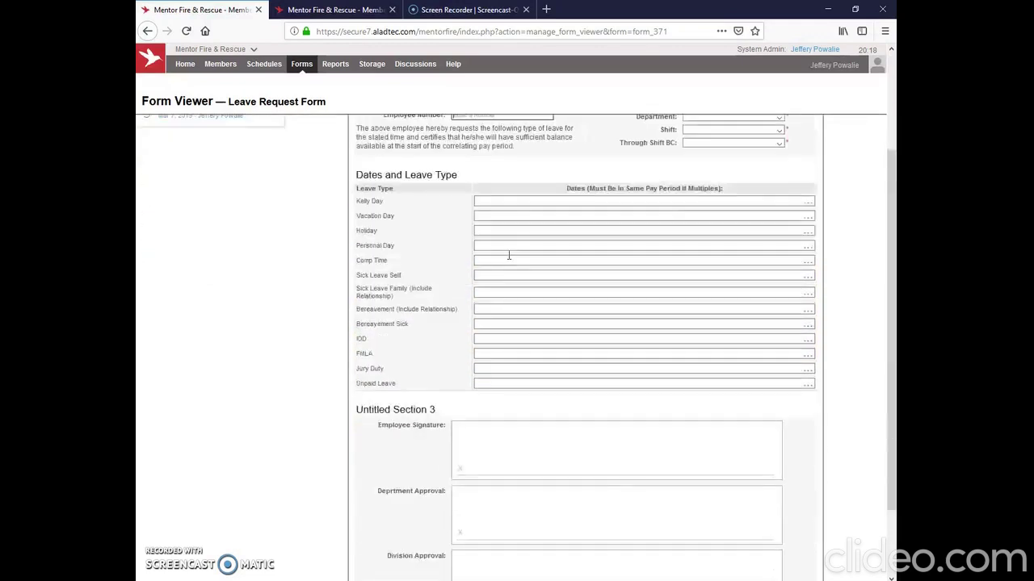
Switch to the browser tab with the Pay Period View and open the Kelly Day Schedule 2019 form there
{"action": "left_click", "coordinate": [332, 12]}
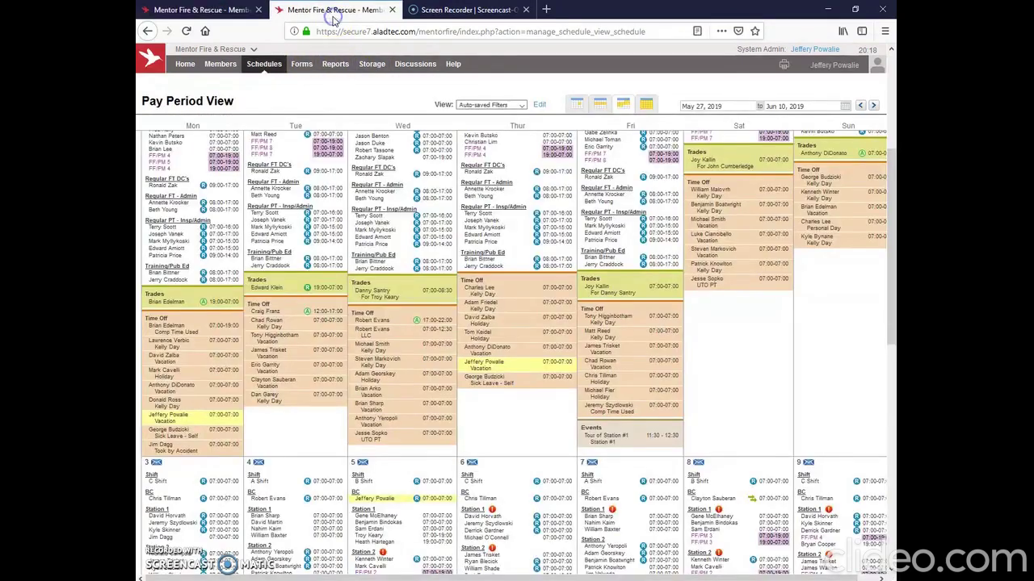
{"action": "mouse_move", "coordinate": [300, 68]}
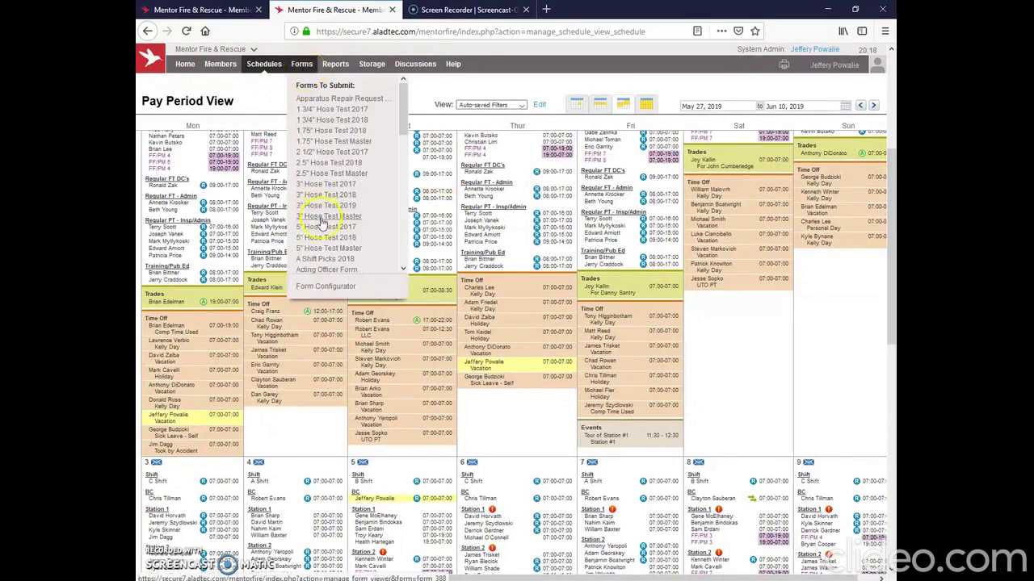
{"action": "scroll", "coordinate": [320, 216], "scroll_direction": "down", "scroll_amount": 6}
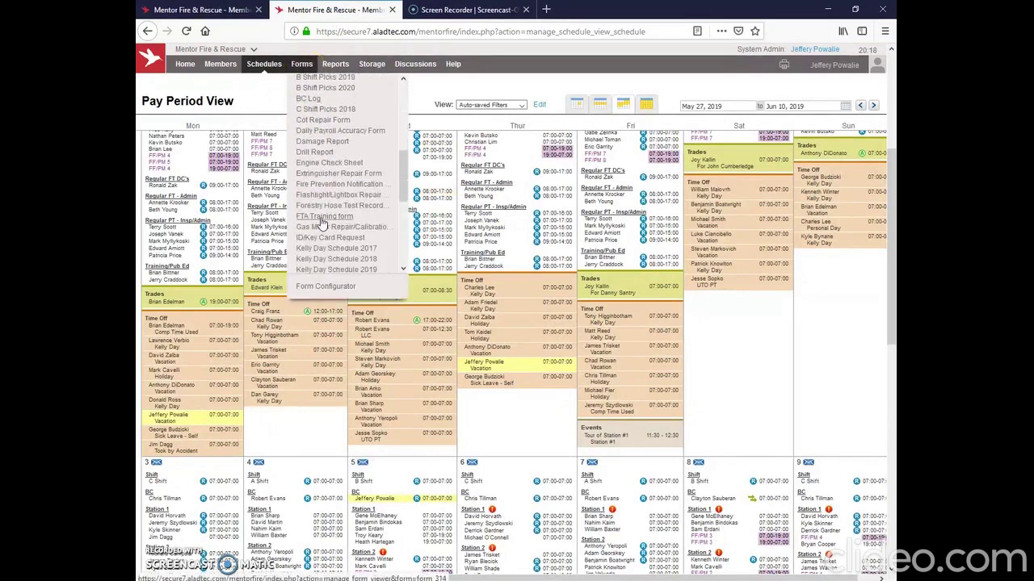
{"action": "scroll", "coordinate": [324, 222], "scroll_direction": "down", "scroll_amount": 2}
{"action": "left_click", "coordinate": [349, 233]}
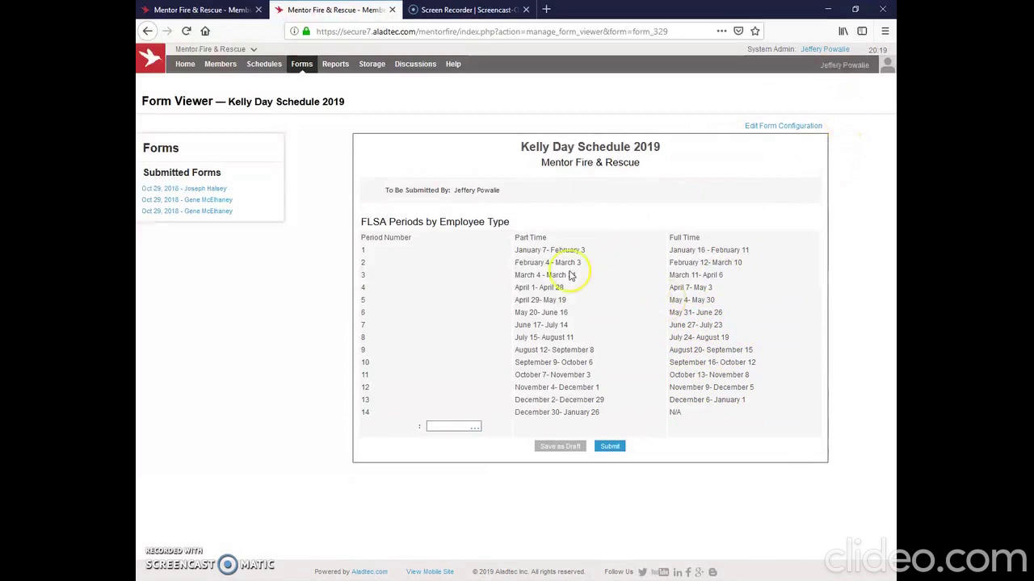
Open the Leave Request Form in place of the Kelly Day schedule and review it down to the approval signatures
{"action": "mouse_move", "coordinate": [309, 64]}
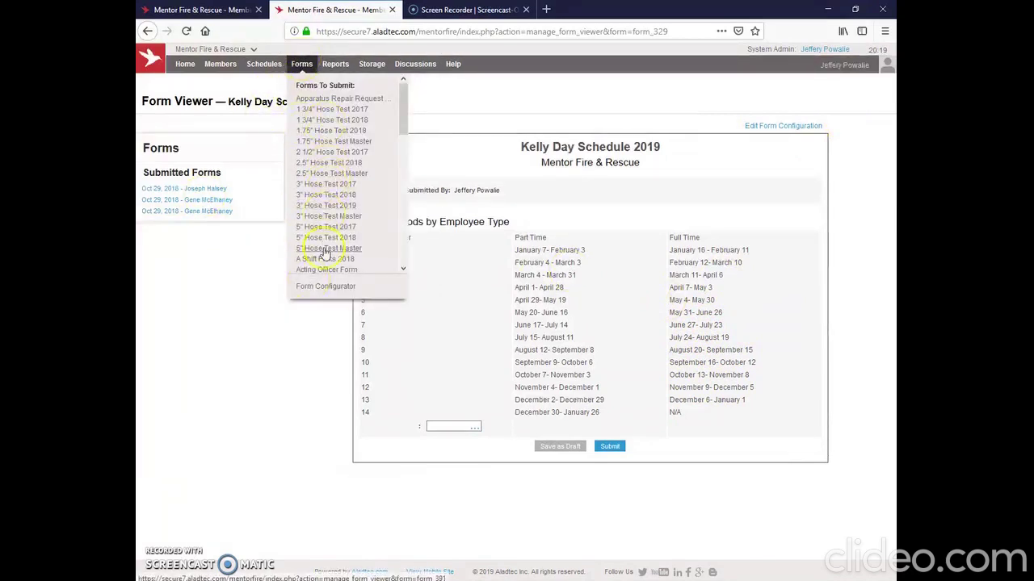
{"action": "scroll", "coordinate": [323, 245], "scroll_direction": "down", "scroll_amount": 4}
{"action": "scroll", "coordinate": [319, 240], "scroll_direction": "down", "scroll_amount": 4}
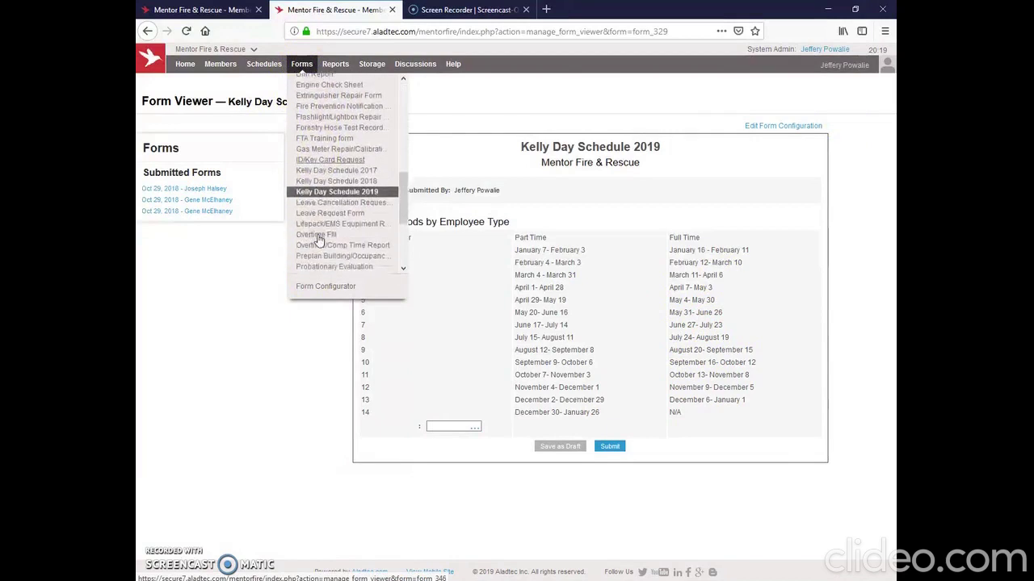
{"action": "left_click", "coordinate": [327, 214]}
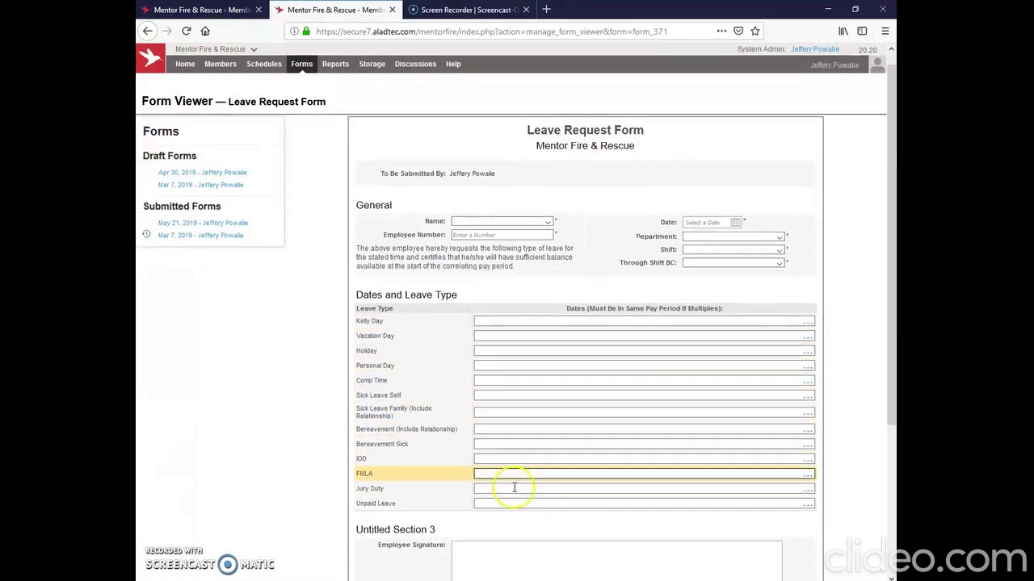
{"action": "scroll", "coordinate": [525, 509], "scroll_direction": "down", "scroll_amount": 5}
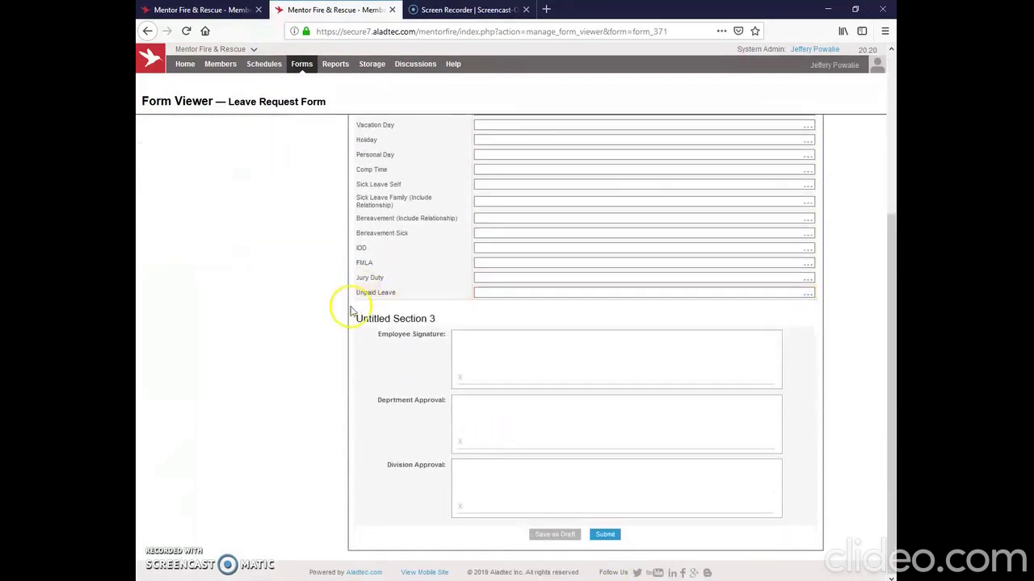
{"action": "scroll", "coordinate": [351, 307], "scroll_direction": "up", "scroll_amount": 5}
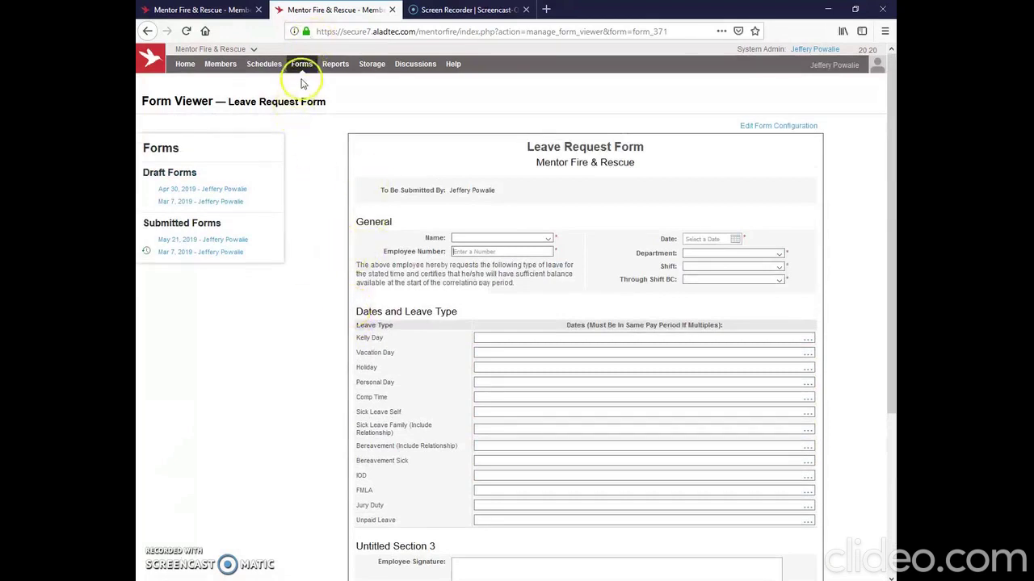
Open a blank Leave Cancellation Request Form to show its request and approval fields
{"action": "left_click", "coordinate": [300, 65]}
{"action": "scroll", "coordinate": [336, 176], "scroll_direction": "down", "scroll_amount": 10}
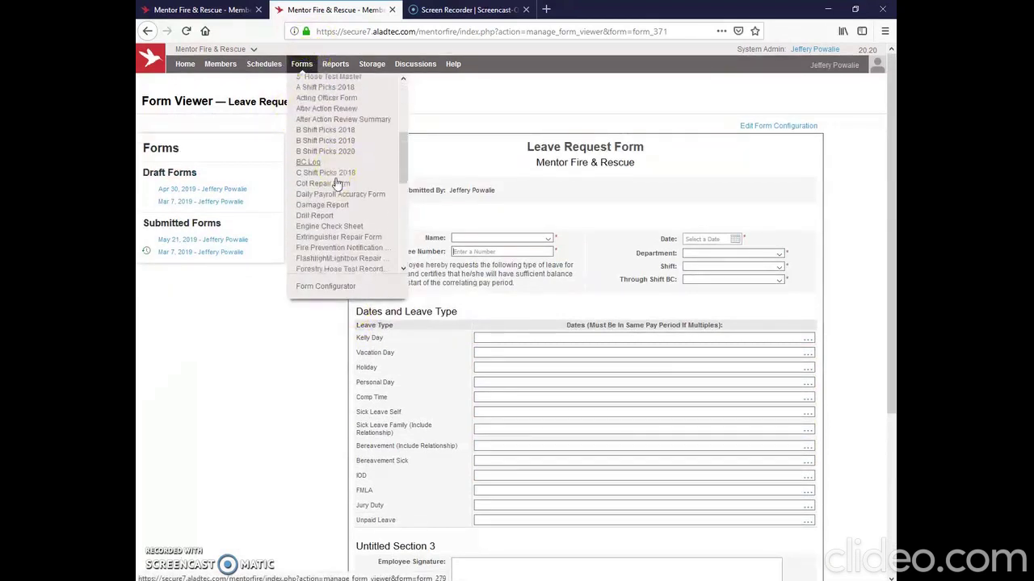
{"action": "left_click", "coordinate": [346, 210]}
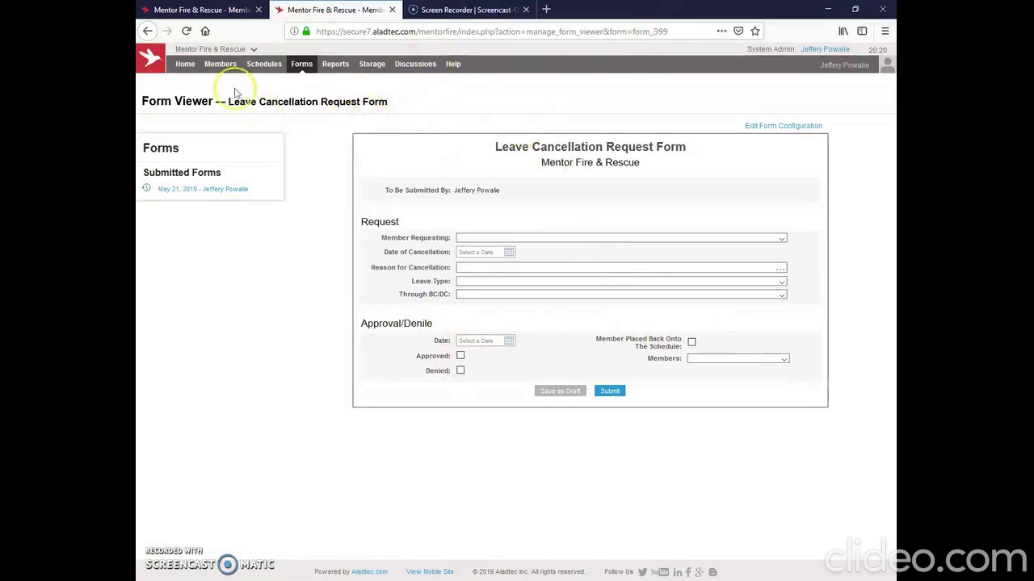
Return to the members' home page to show the dashboard of pending change requests
{"action": "mouse_move", "coordinate": [223, 69]}
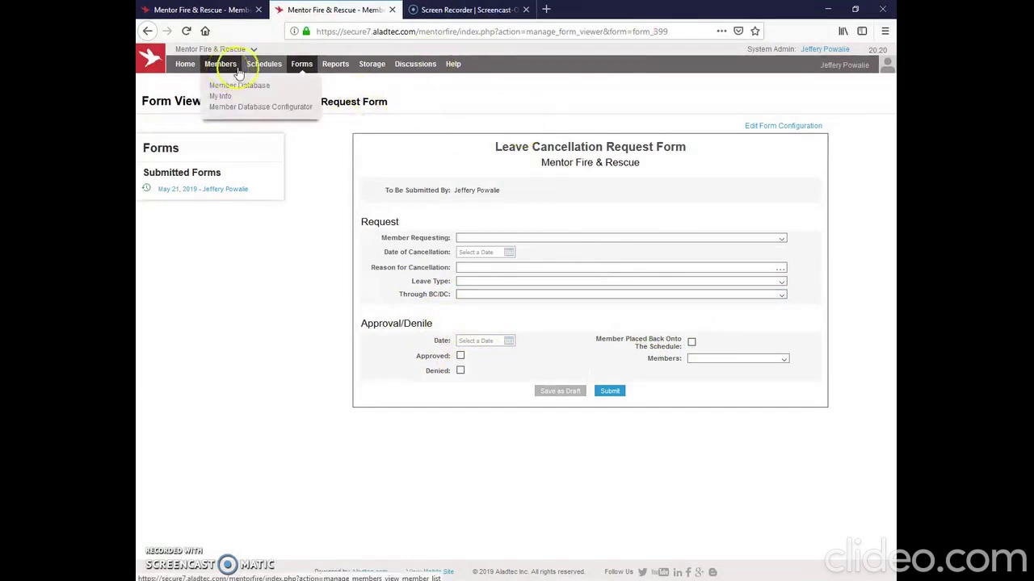
{"action": "mouse_move", "coordinate": [314, 67]}
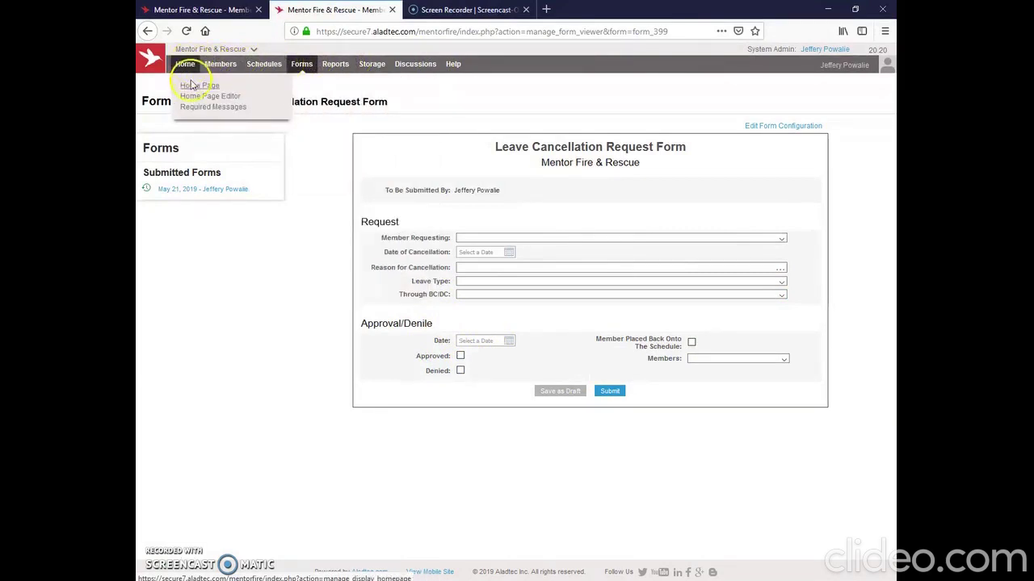
{"action": "left_click", "coordinate": [191, 84]}
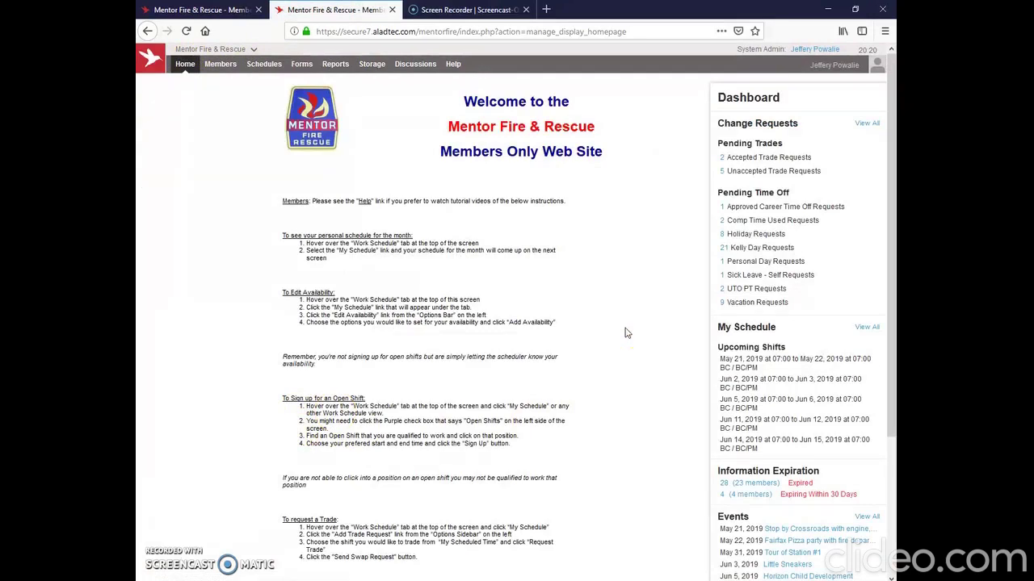
Display the available standard reports and reports from forms
{"action": "mouse_move", "coordinate": [337, 66]}
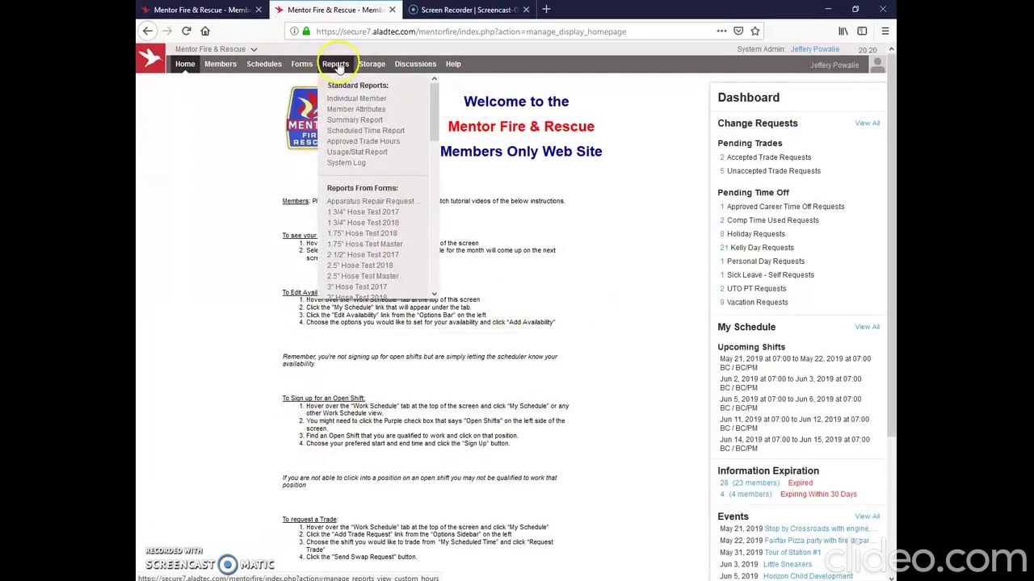